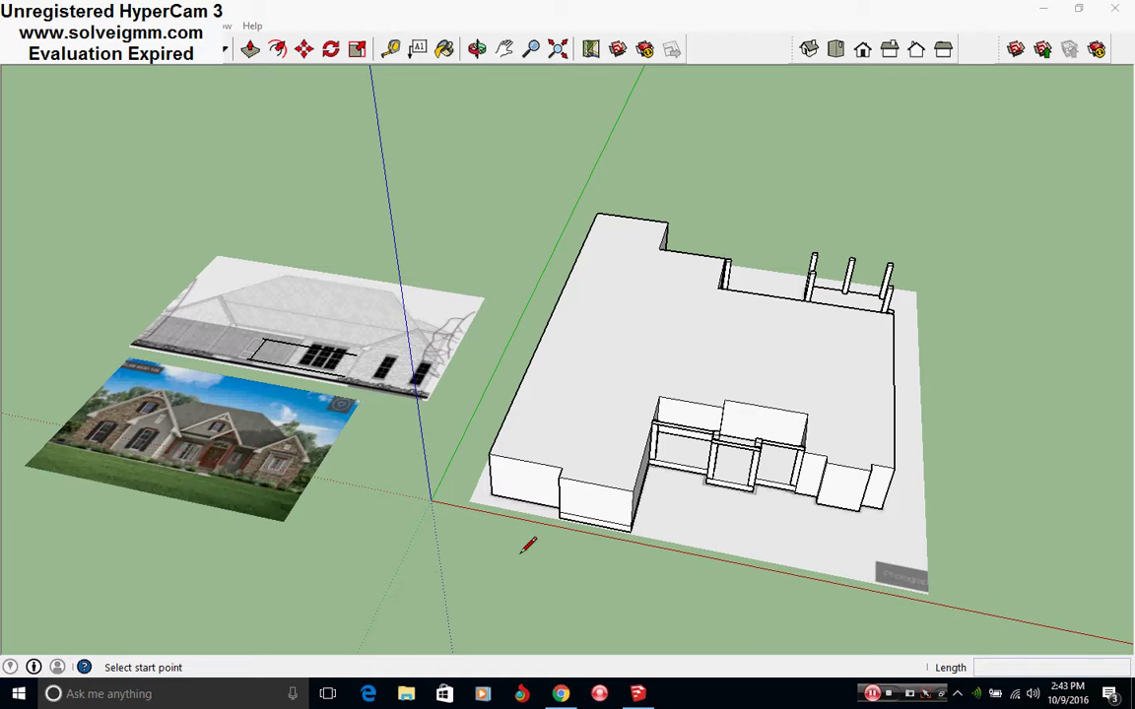
# - Examine the house model and the elevation drawing beside it, viewing the drawing's roof and eaves from directly above
pyautogui.scroll(3, 760, 463)
pyautogui.moveTo(759, 463)
pyautogui.mouseDown(button='middle')
pyautogui.moveTo(610, 512)
pyautogui.moveTo(605, 459)
pyautogui.mouseUp(button='middle')
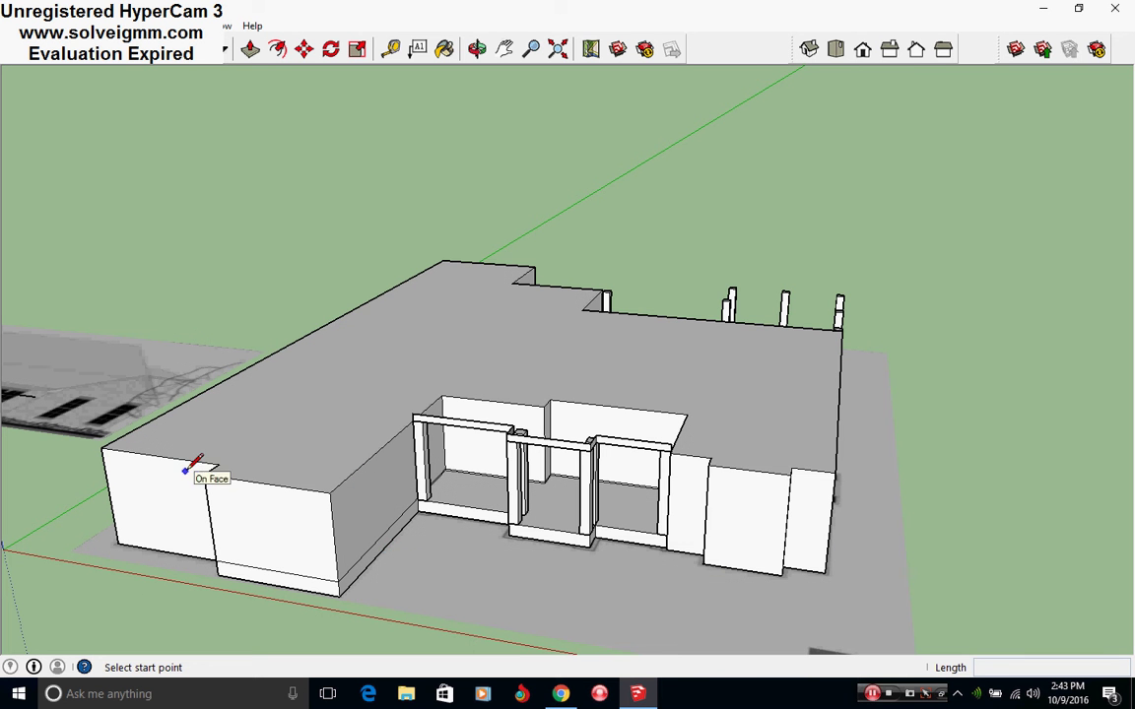
pyautogui.moveTo(197, 478)
pyautogui.mouseDown(button='middle')
pyautogui.moveTo(764, 483)
pyautogui.moveTo(537, 476)
pyautogui.moveTo(527, 588)
pyautogui.moveTo(573, 500)
pyautogui.moveTo(1122, 393)
pyautogui.mouseUp(button='middle')
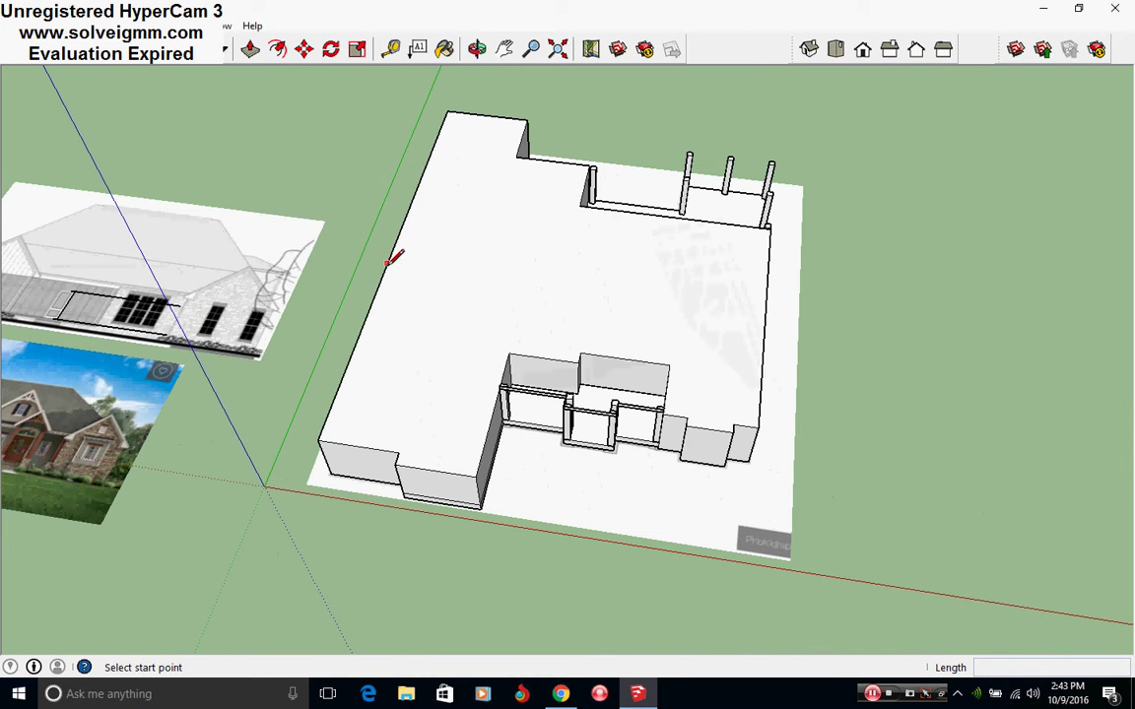
pyautogui.scroll(1, 353, 437)
pyautogui.keyDown('shift'); pyautogui.moveTo(354, 437); pyautogui.dragTo(662, 514, button='middle'); pyautogui.keyUp('shift')
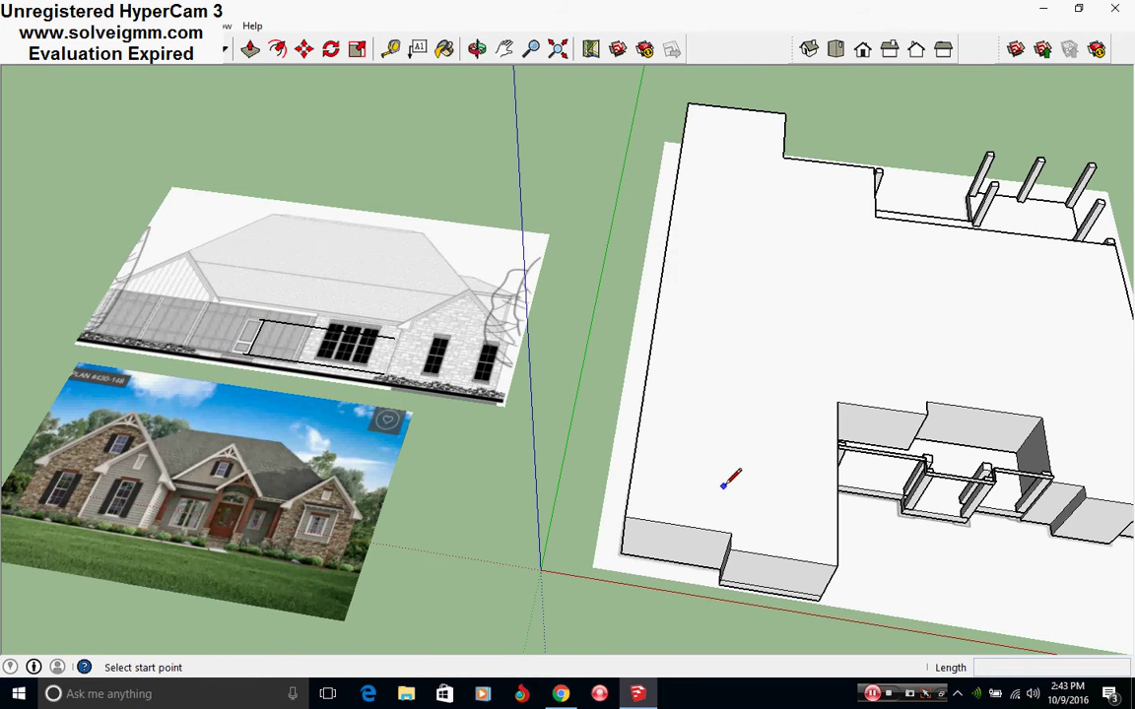
pyautogui.moveTo(722, 483)
pyautogui.keyDown('shift'); pyautogui.mouseDown(button='middle')
pyautogui.moveTo(593, 481)
pyautogui.moveTo(574, 353)
pyautogui.mouseUp(button='middle'); pyautogui.keyUp('shift')
pyautogui.moveTo(640, 506); pyautogui.dragTo(1124, 454, button='middle')
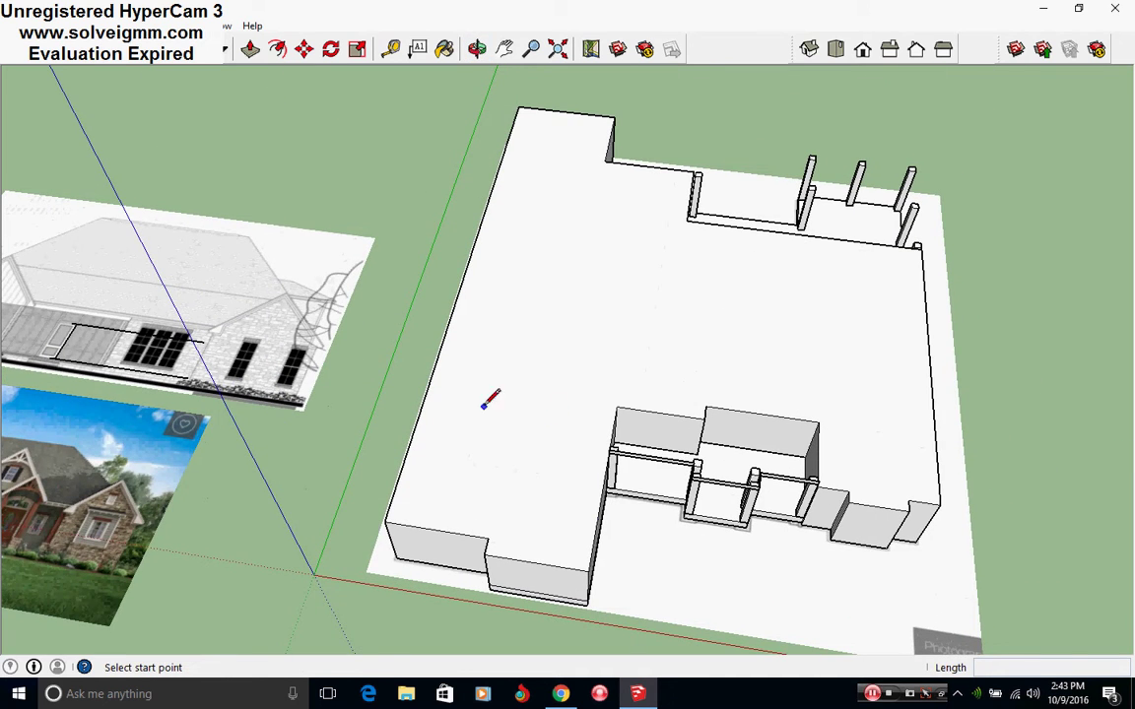
pyautogui.scroll(5, 261, 306)
pyautogui.moveTo(265, 349); pyautogui.dragTo(590, 384, button='middle')
pyautogui.moveTo(325, 414); pyautogui.dragTo(340, 470, button='middle')
pyautogui.scroll(-1, 453, 446)
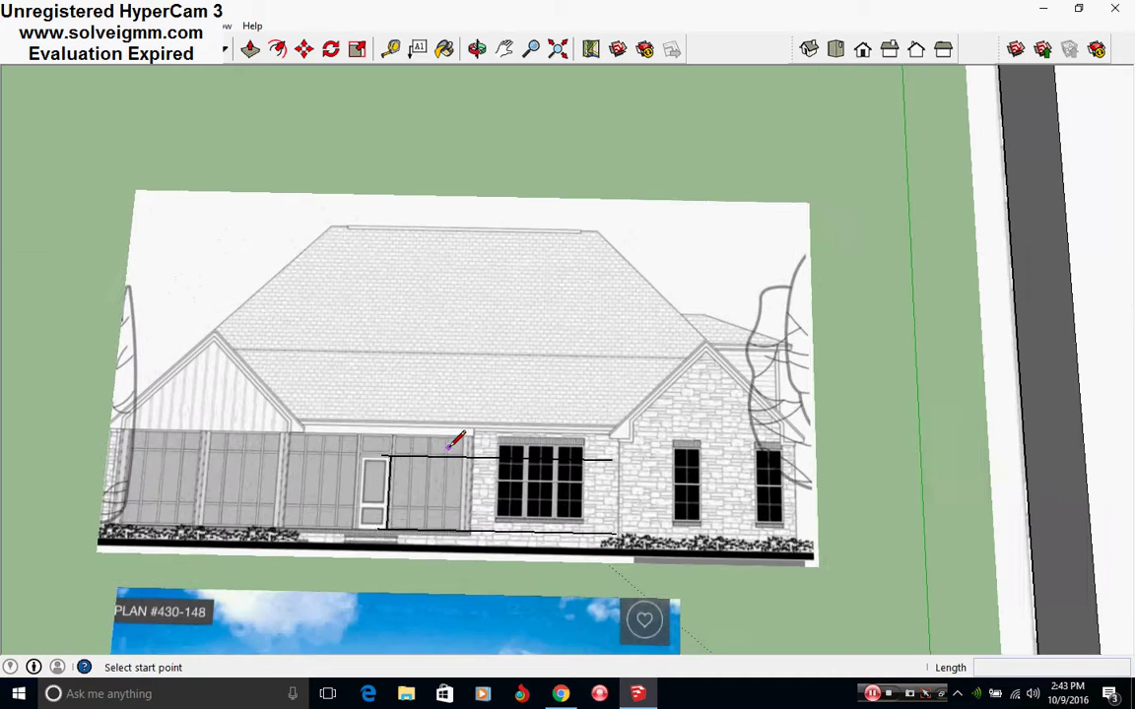
pyautogui.scroll(1, 453, 446)
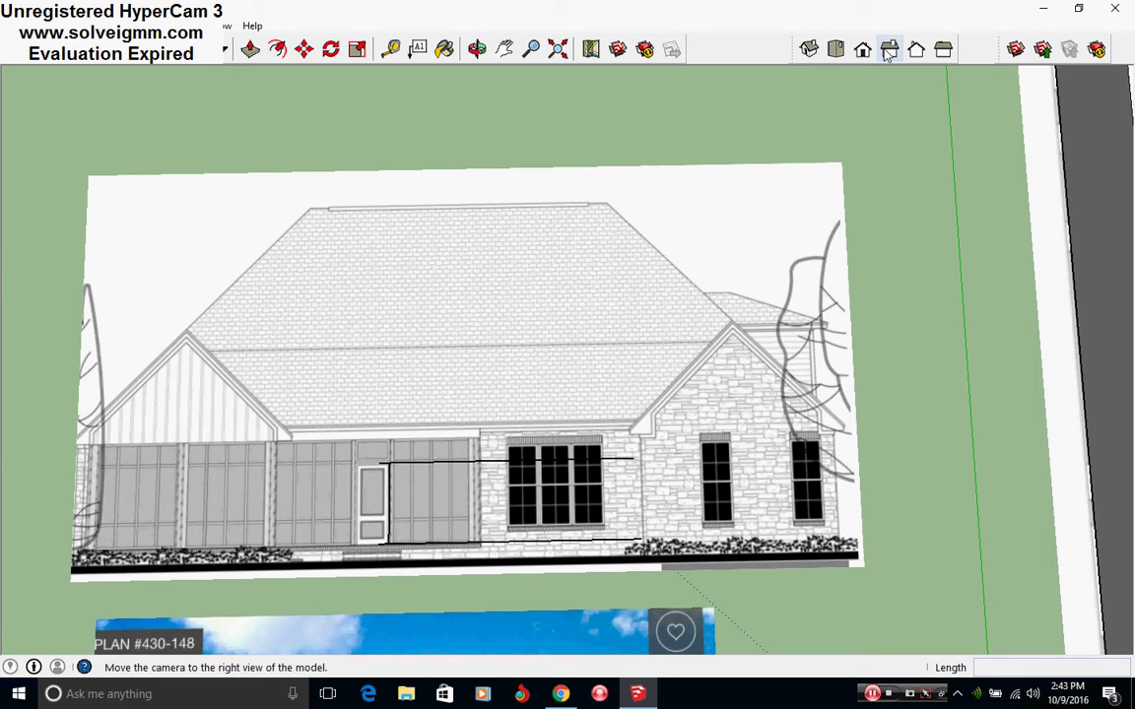
pyautogui.click(836, 49)
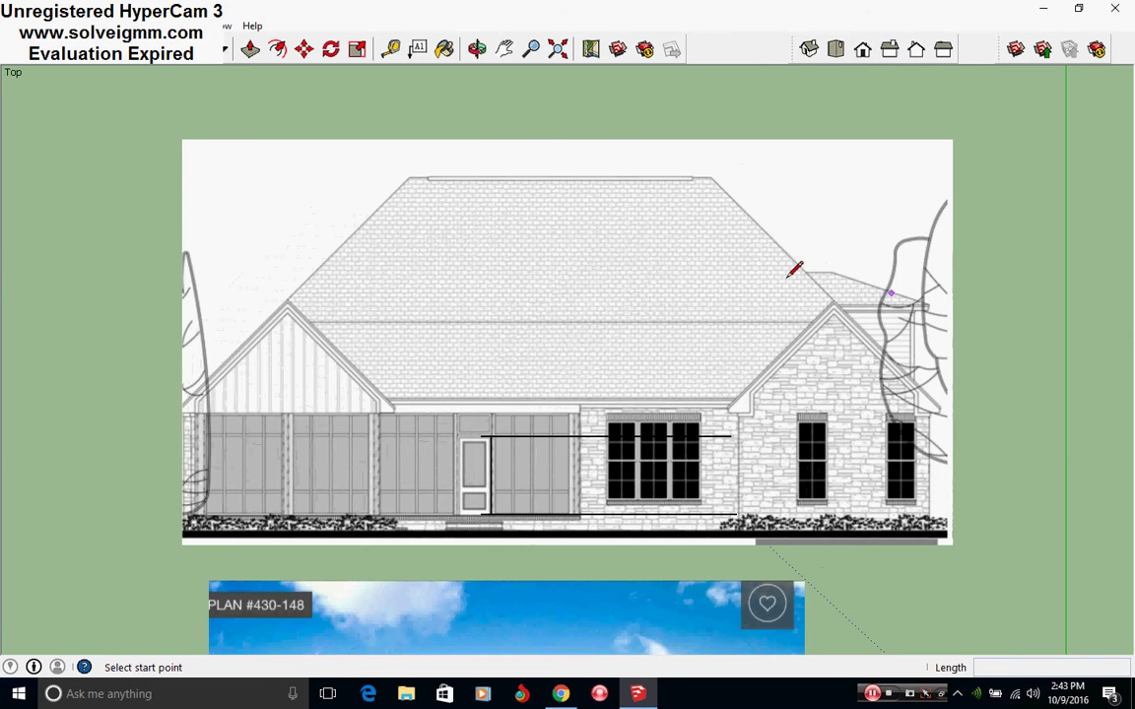
pyautogui.scroll(1, 631, 351)
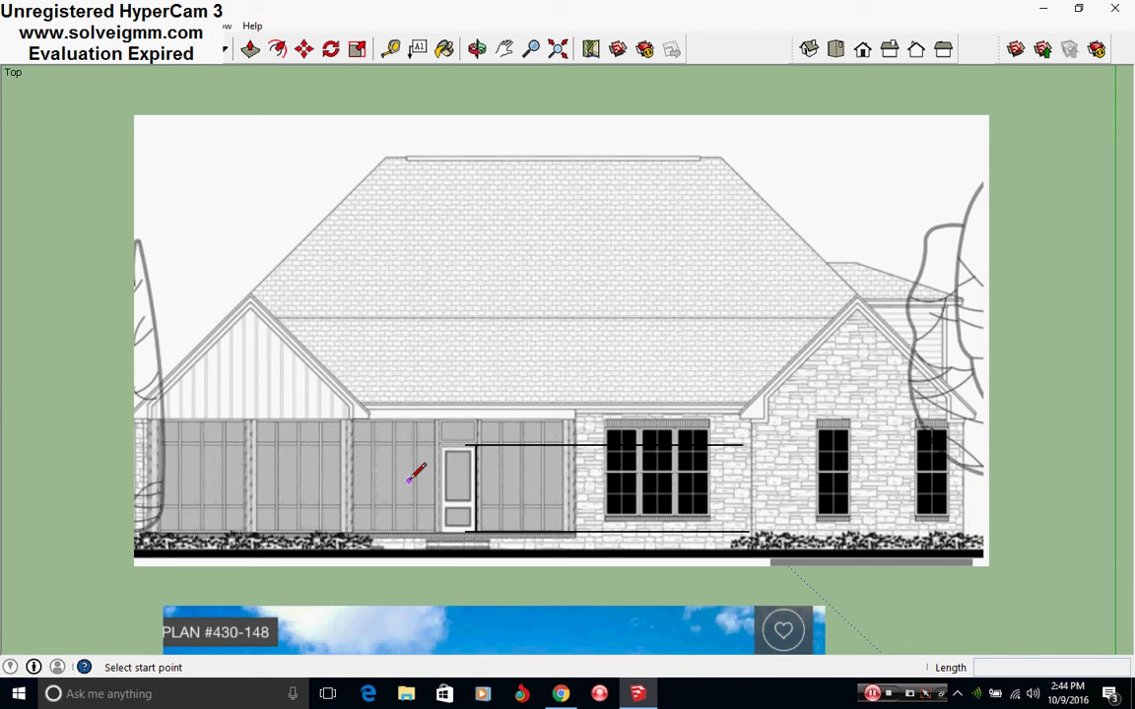
pyautogui.scroll(3, 412, 472)
pyautogui.scroll(-3, 493, 464)
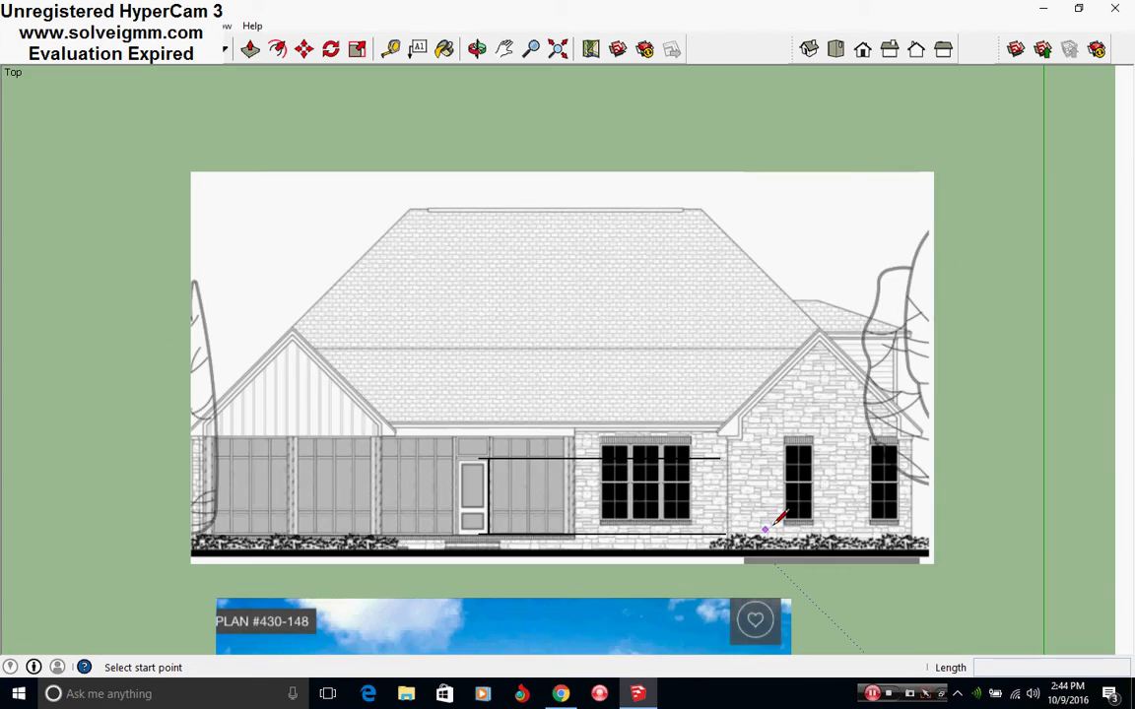
# - Measure how far the eave overhangs the wall beneath the stone gable on the elevation drawing
pyautogui.scroll(2, 733, 450)
pyautogui.scroll(5, 671, 439)
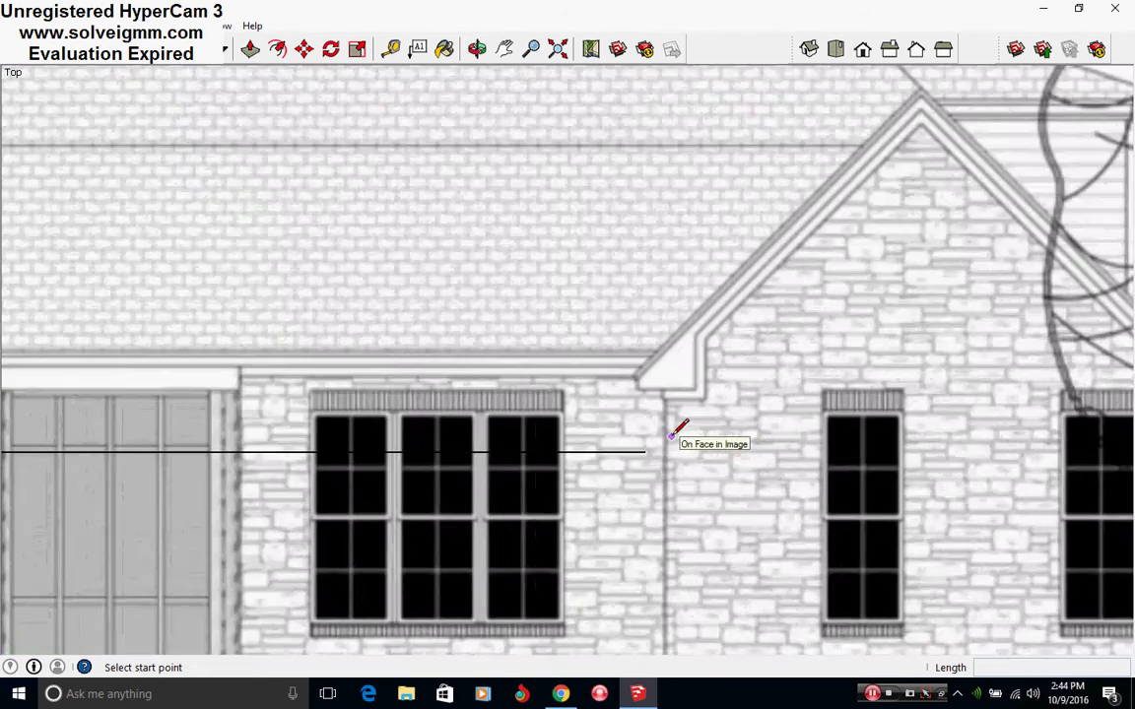
pyautogui.scroll(-1, 668, 424)
pyautogui.scroll(1, 666, 405)
pyautogui.scroll(2, 666, 409)
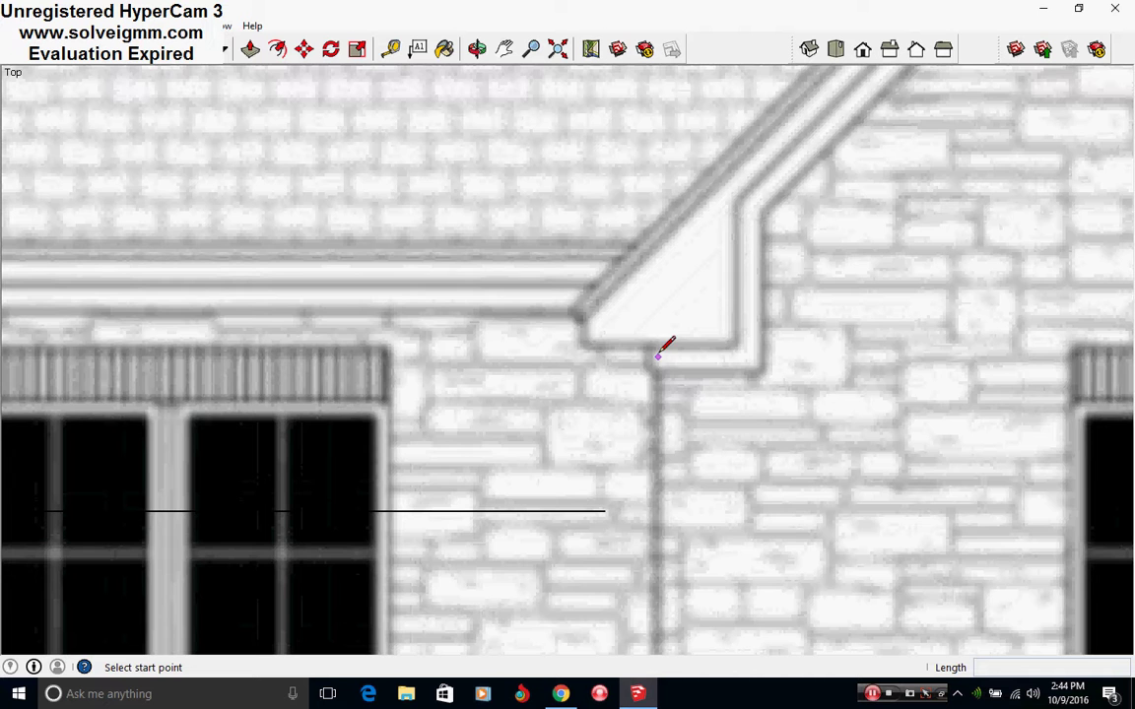
pyautogui.scroll(2, 627, 284)
pyautogui.scroll(2, 622, 363)
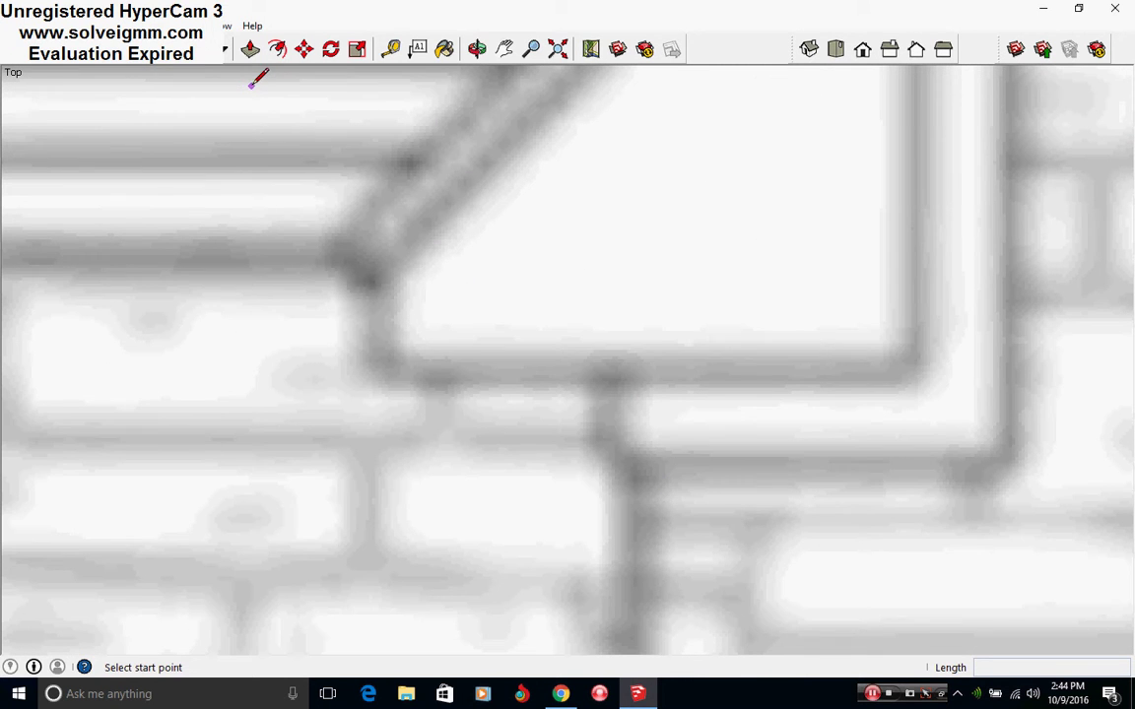
pyautogui.click(391, 49)
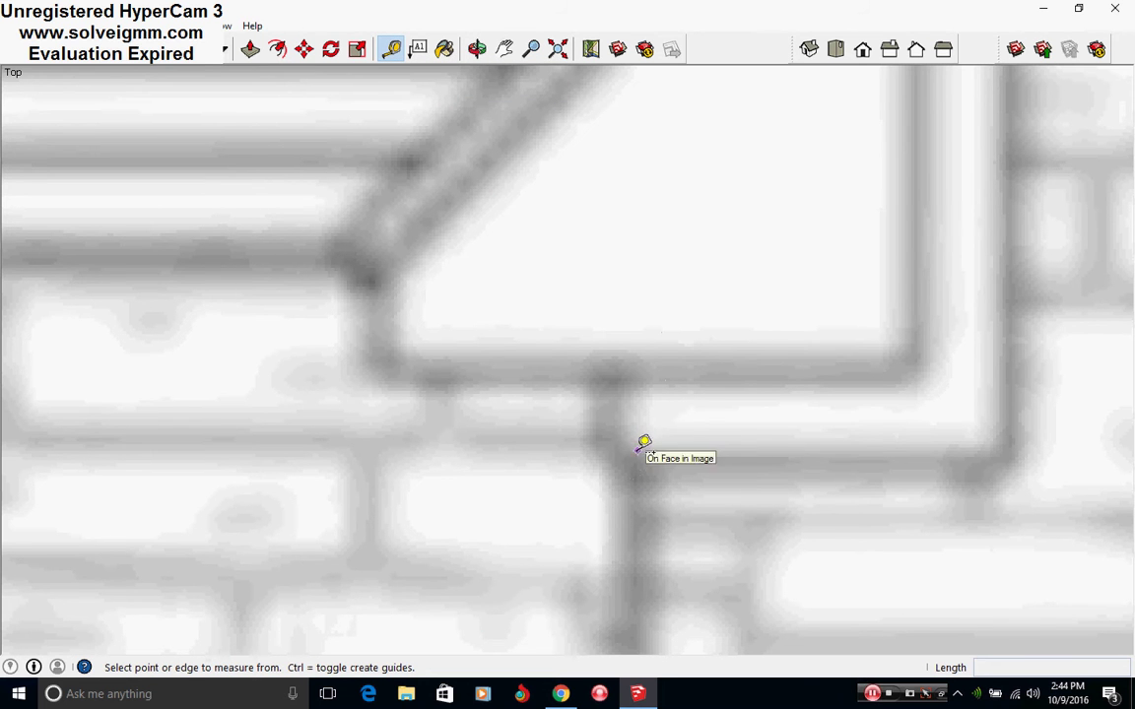
pyautogui.click(636, 374)
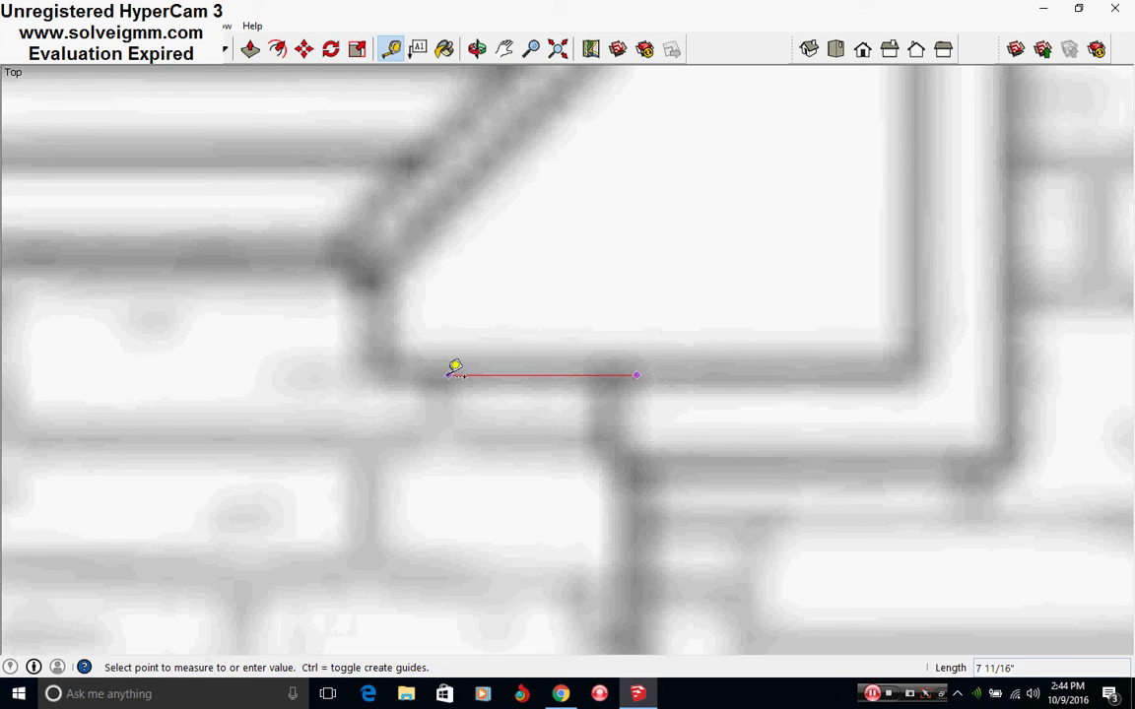
pyautogui.click(368, 374)
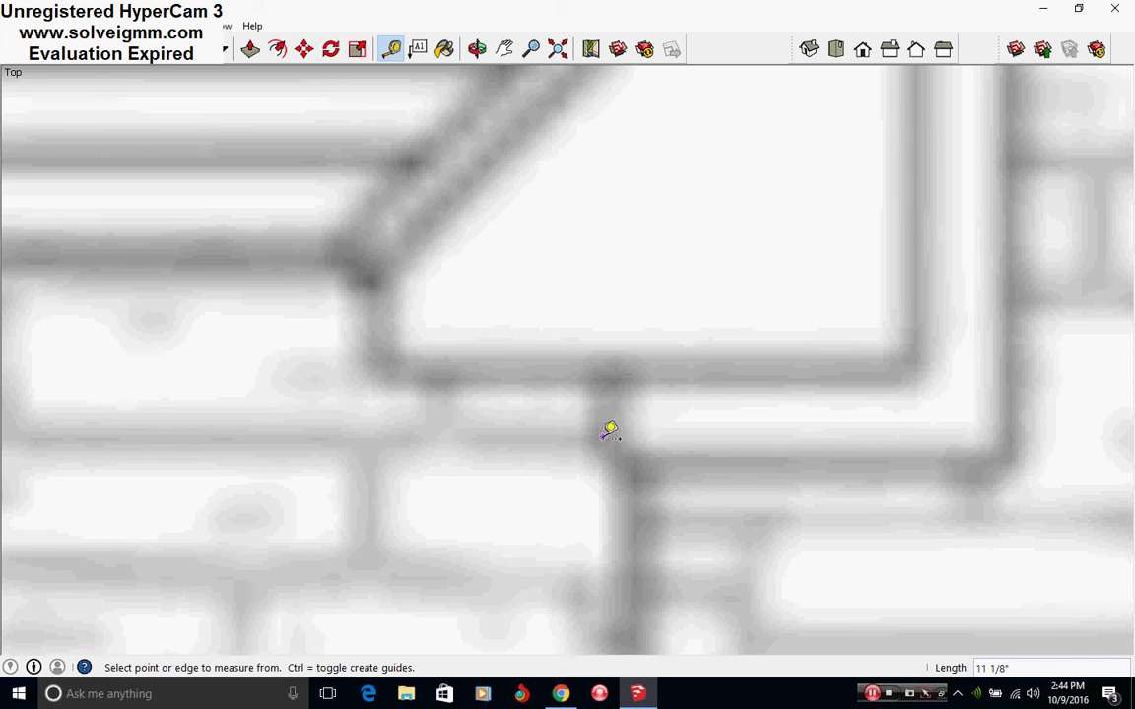
pyautogui.press('l')
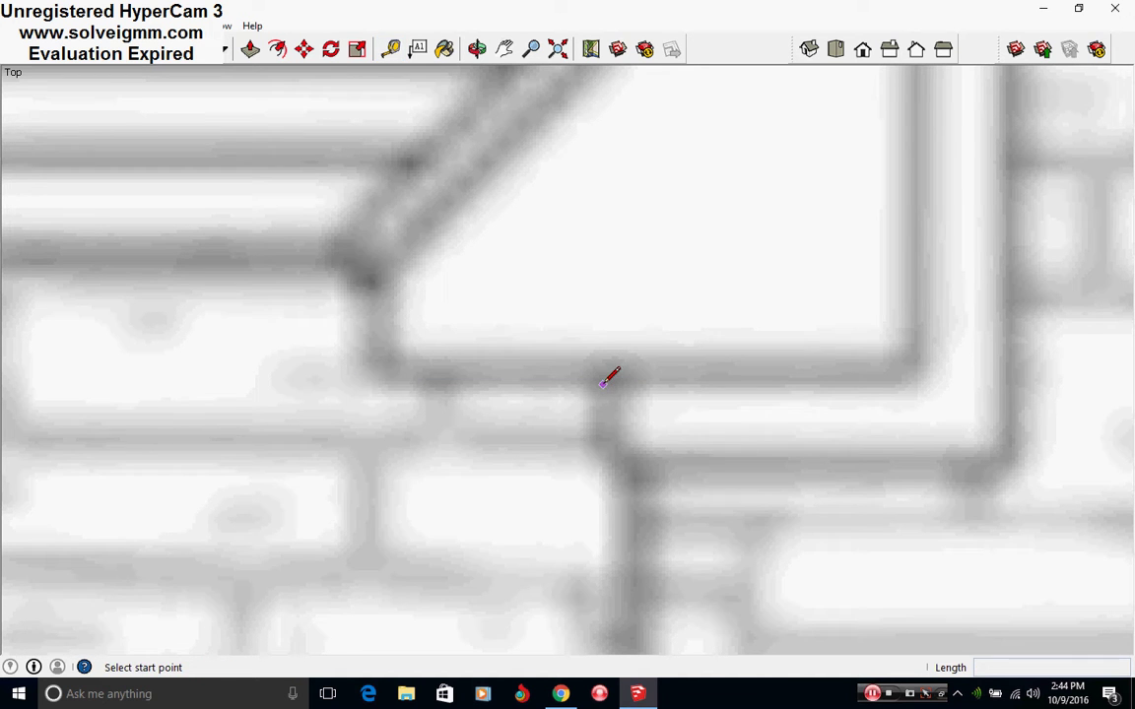
# - Copy the house's top face about 88' along the red axis to clear ground and make the copy a group
pyautogui.scroll(-8, 609, 377)
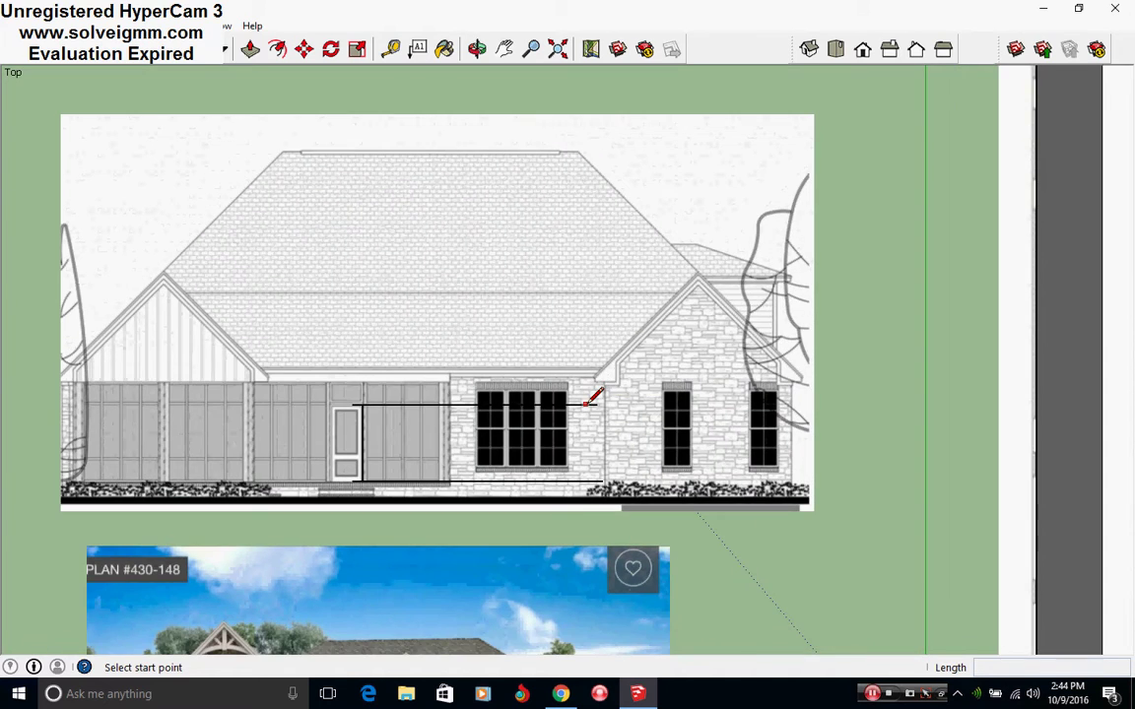
pyautogui.scroll(-1, 585, 406)
pyautogui.moveTo(591, 400)
pyautogui.mouseDown(button='middle')
pyautogui.moveTo(607, 451)
pyautogui.moveTo(664, 463)
pyautogui.moveTo(633, 483)
pyautogui.moveTo(463, 464)
pyautogui.mouseUp(button='middle')
pyautogui.scroll(-3, 463, 464)
pyautogui.scroll(3, 496, 298)
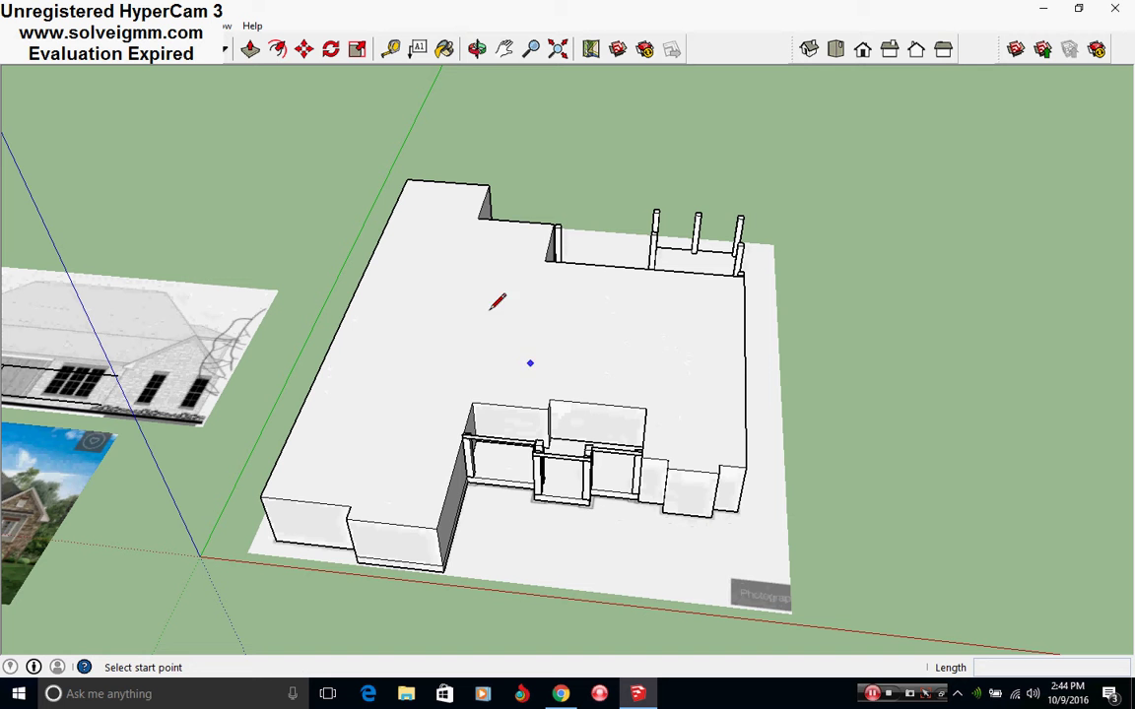
pyautogui.rightClick(483, 283)
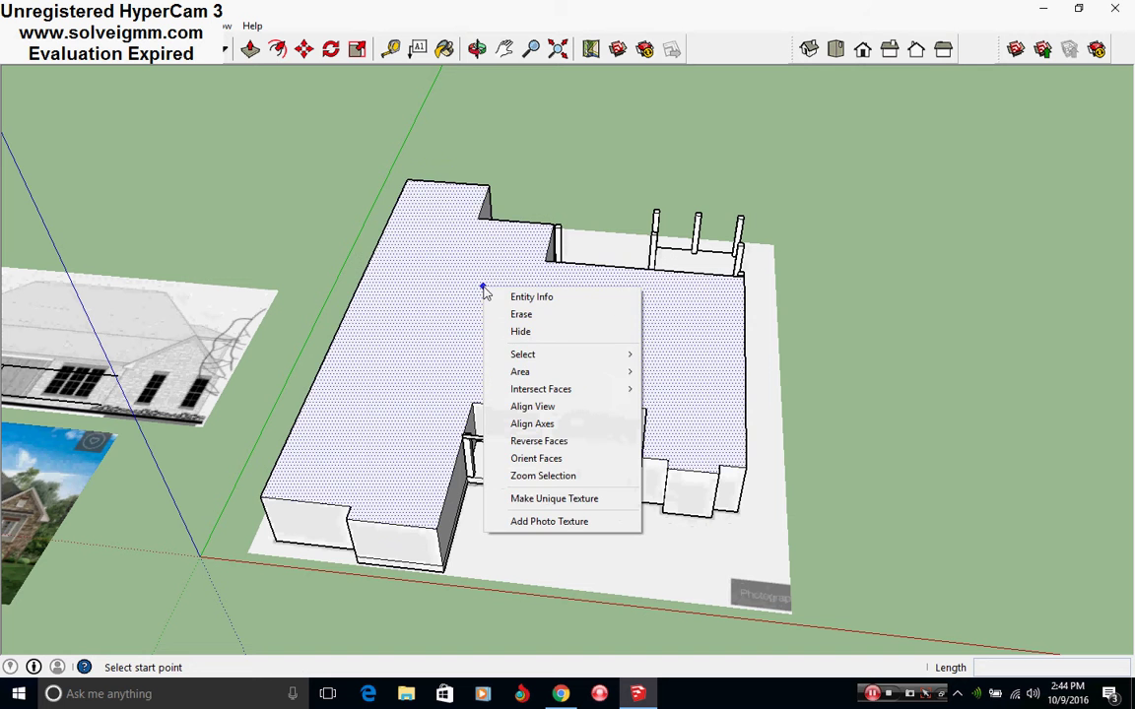
pyautogui.click(304, 48)
pyautogui.click(433, 318)
pyautogui.scroll(-2, 434, 318)
pyautogui.keyDown('shift'); pyautogui.moveTo(433, 318); pyautogui.dragTo(358, 359, button='middle'); pyautogui.keyUp('shift')
pyautogui.press('ctrl')
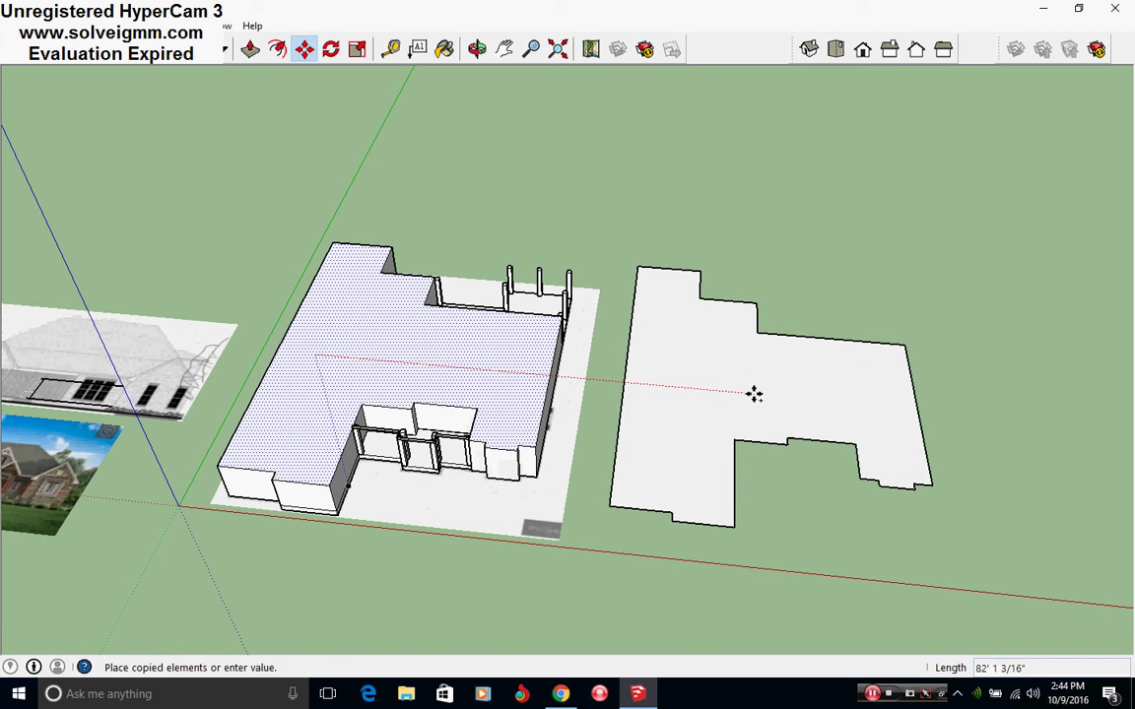
pyautogui.click(785, 398)
pyautogui.rightClick(737, 384)
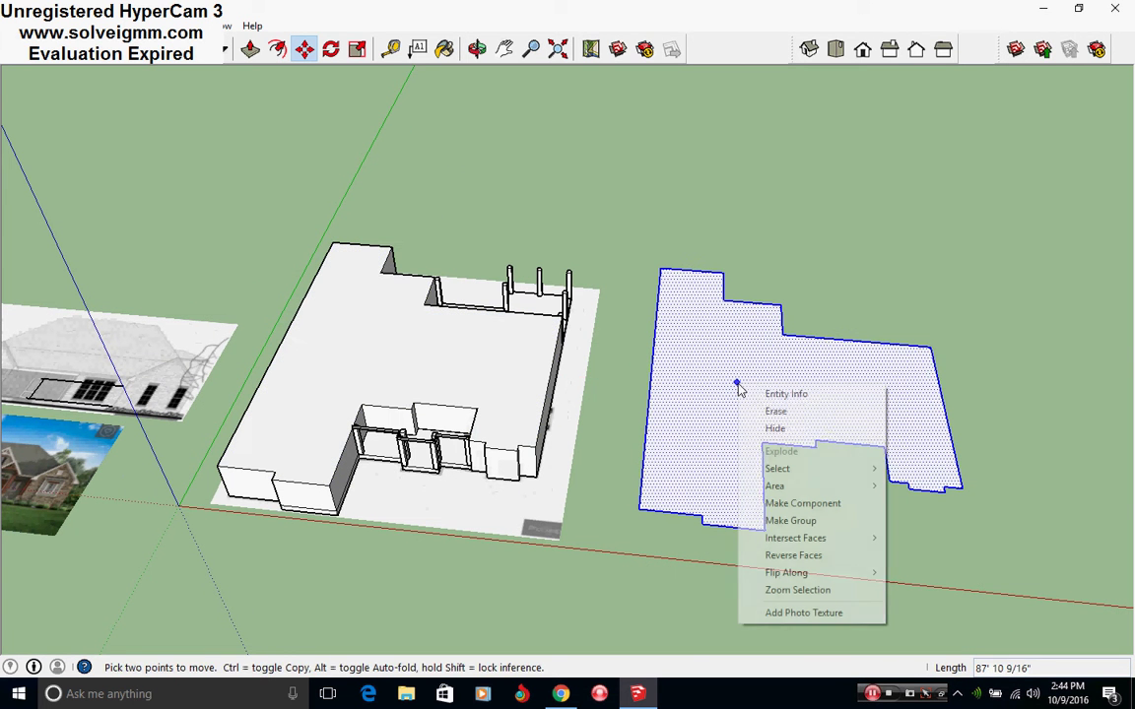
pyautogui.click(806, 529)
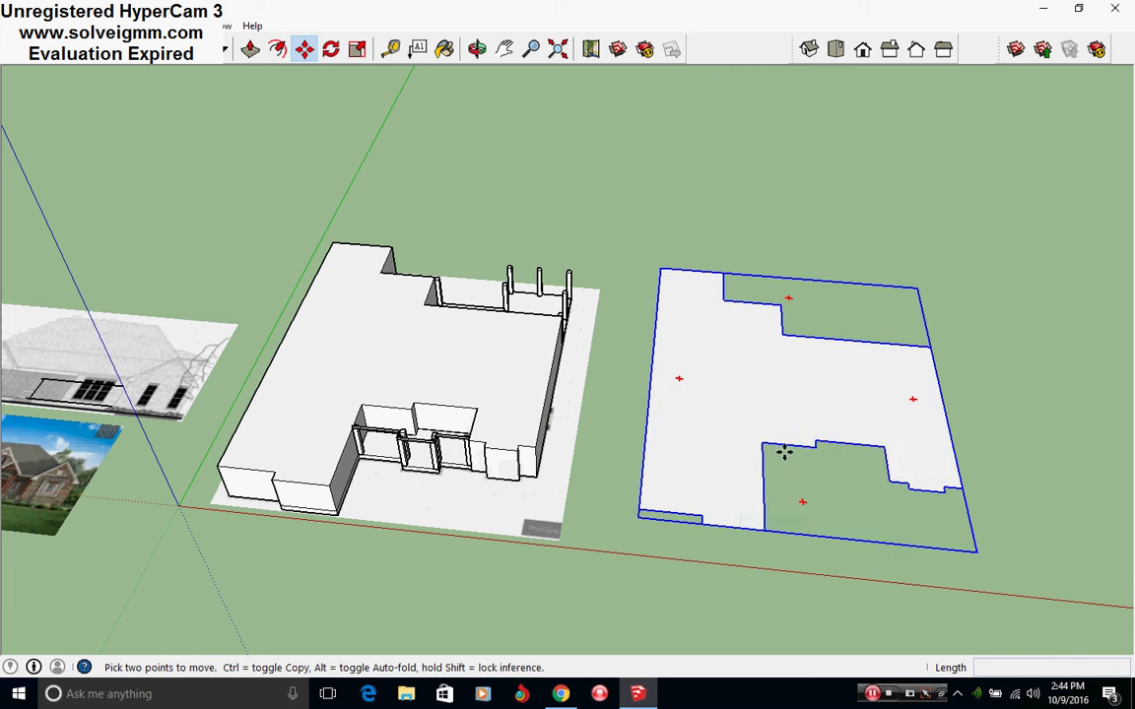
# - Move the grouped copy of the top face back along the red axis onto the top of the house walls
pyautogui.moveTo(785, 453)
pyautogui.mouseDown(button='middle')
pyautogui.moveTo(562, 394)
pyautogui.moveTo(689, 408)
pyautogui.mouseUp(button='middle')
pyautogui.rightClick(689, 412)
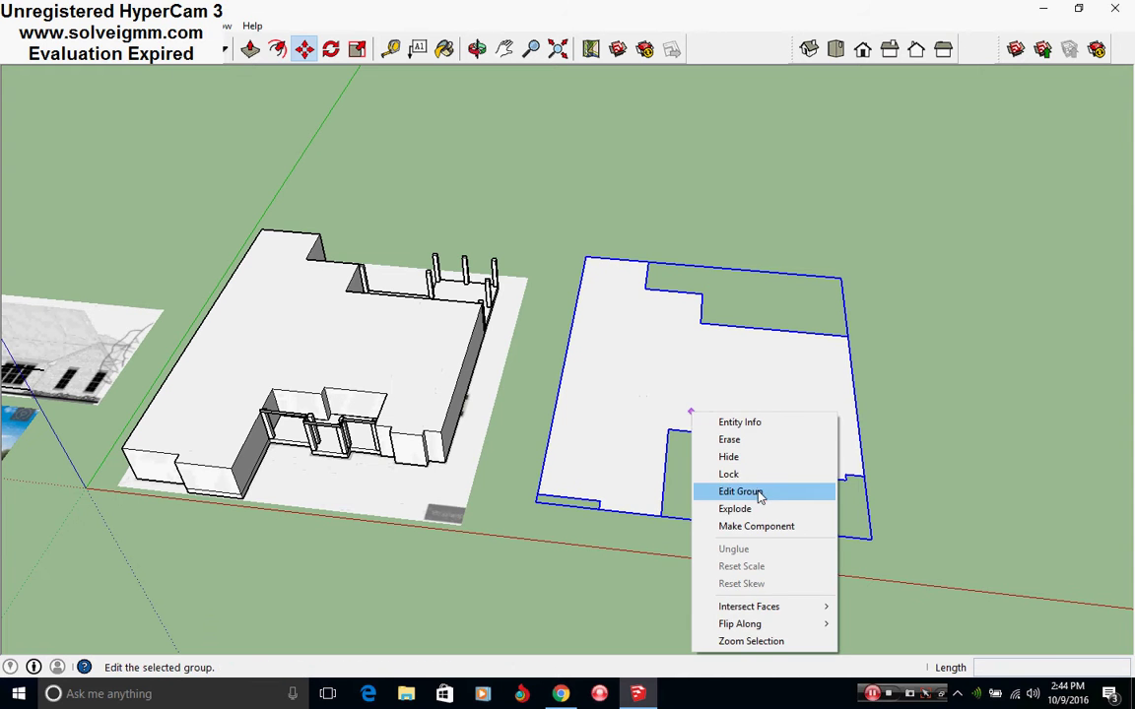
pyautogui.click(740, 490)
pyautogui.scroll(2, 300, 384)
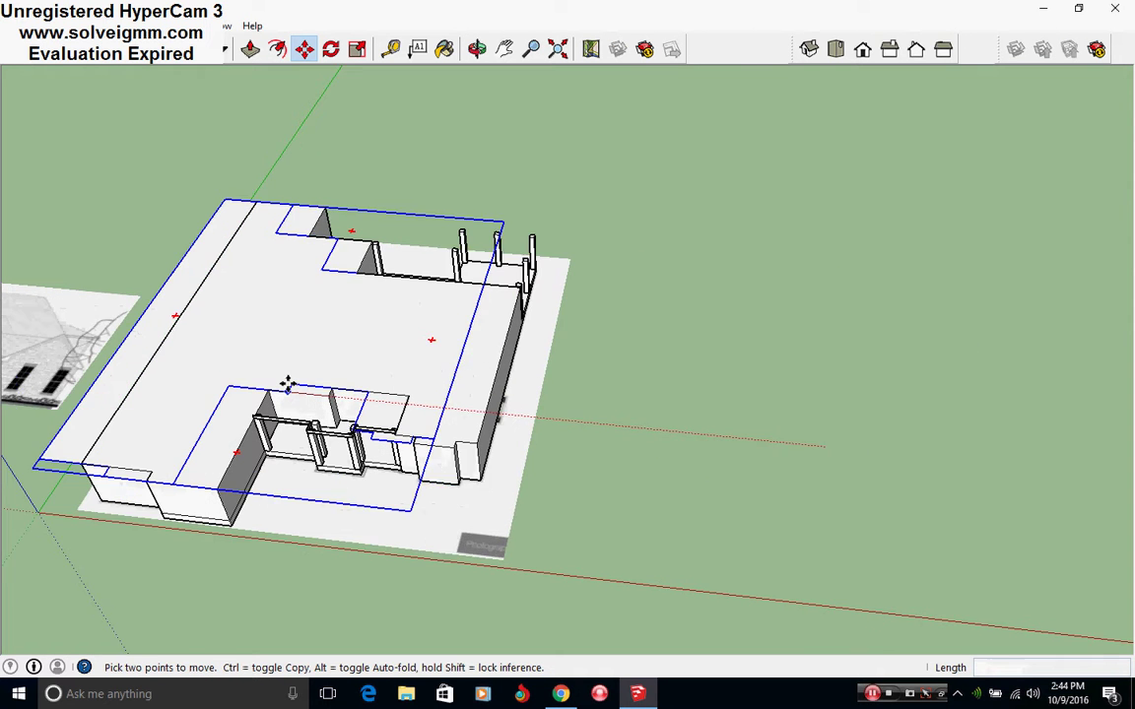
pyautogui.click(346, 392)
pyautogui.scroll(-3, 567, 402)
pyautogui.scroll(3, 311, 424)
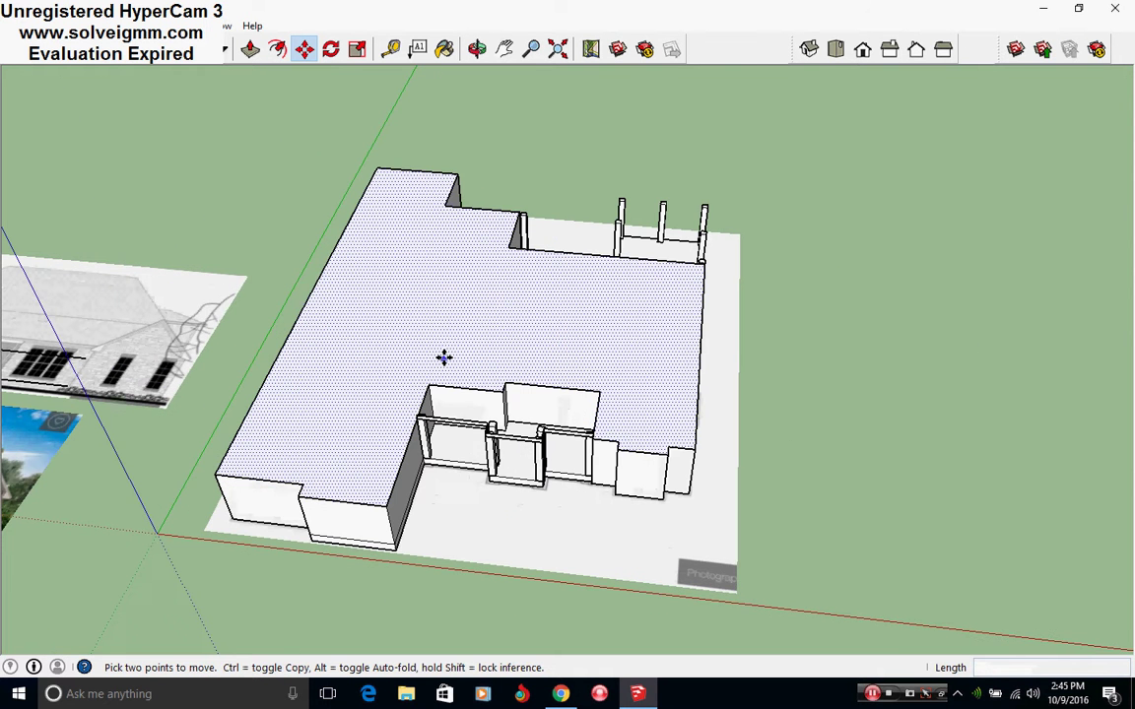
pyautogui.rightClick(449, 388)
pyautogui.press('Escape')
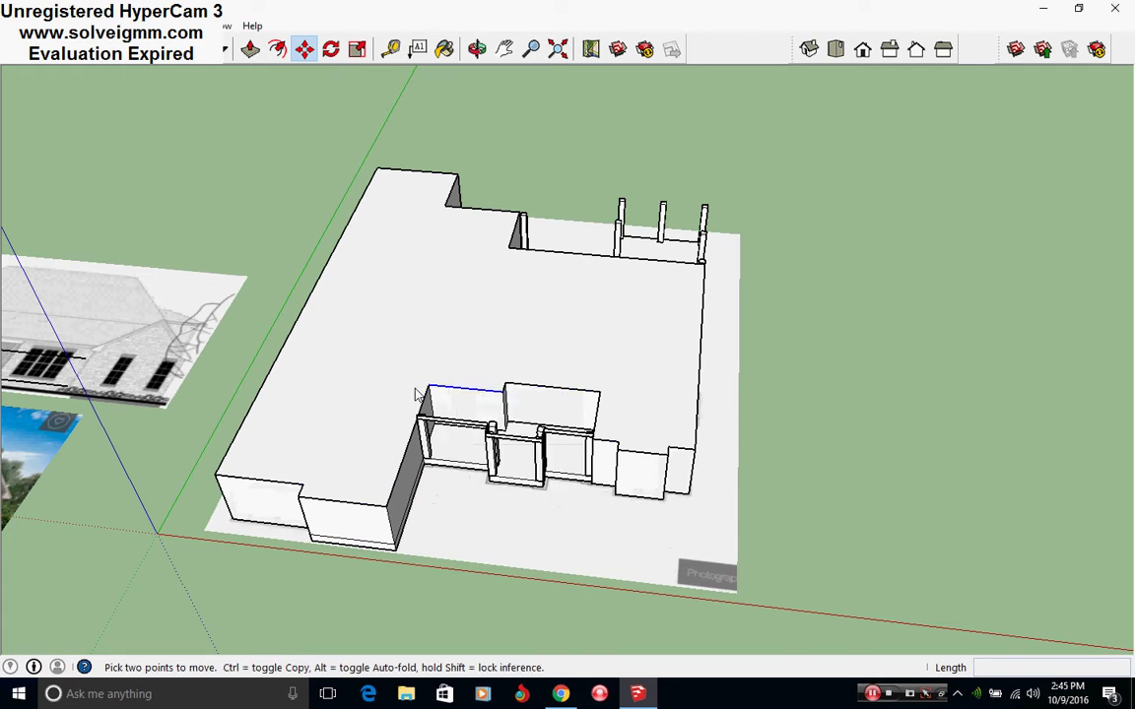
# - Open the grouped top face for editing and offset its outline outward by 1' for the roof overhang
pyautogui.rightClick(418, 388)
pyautogui.click(466, 468)
pyautogui.scroll(3, 481, 435)
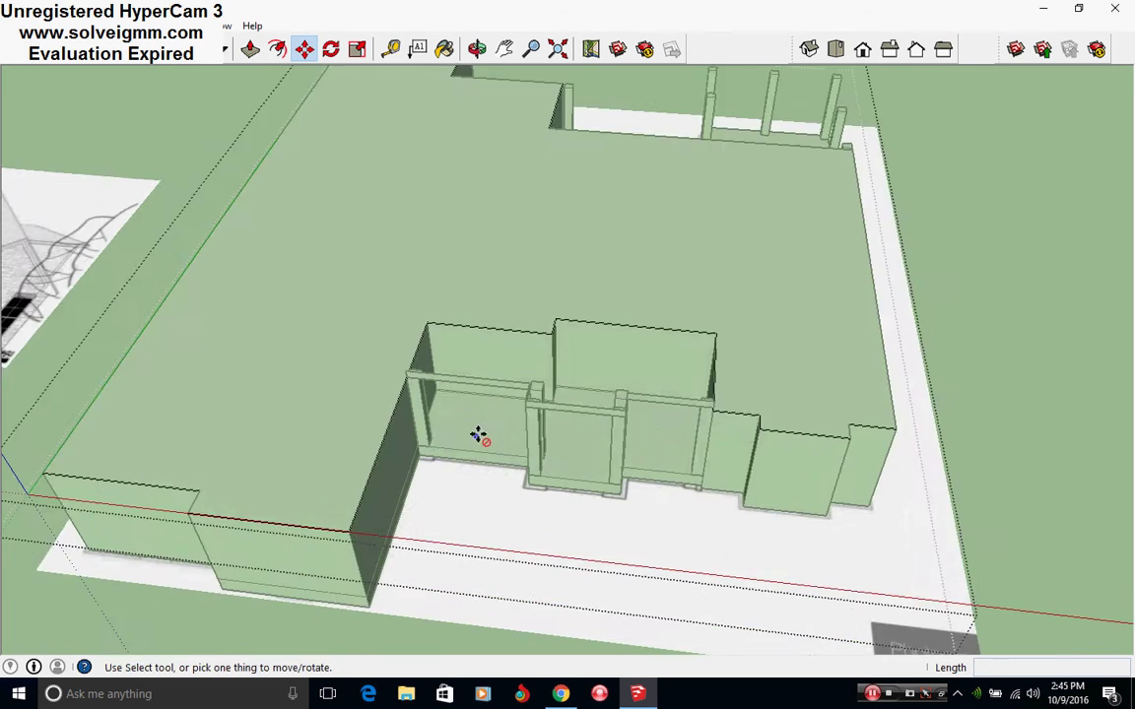
pyautogui.moveTo(481, 436); pyautogui.dragTo(517, 426, button='middle')
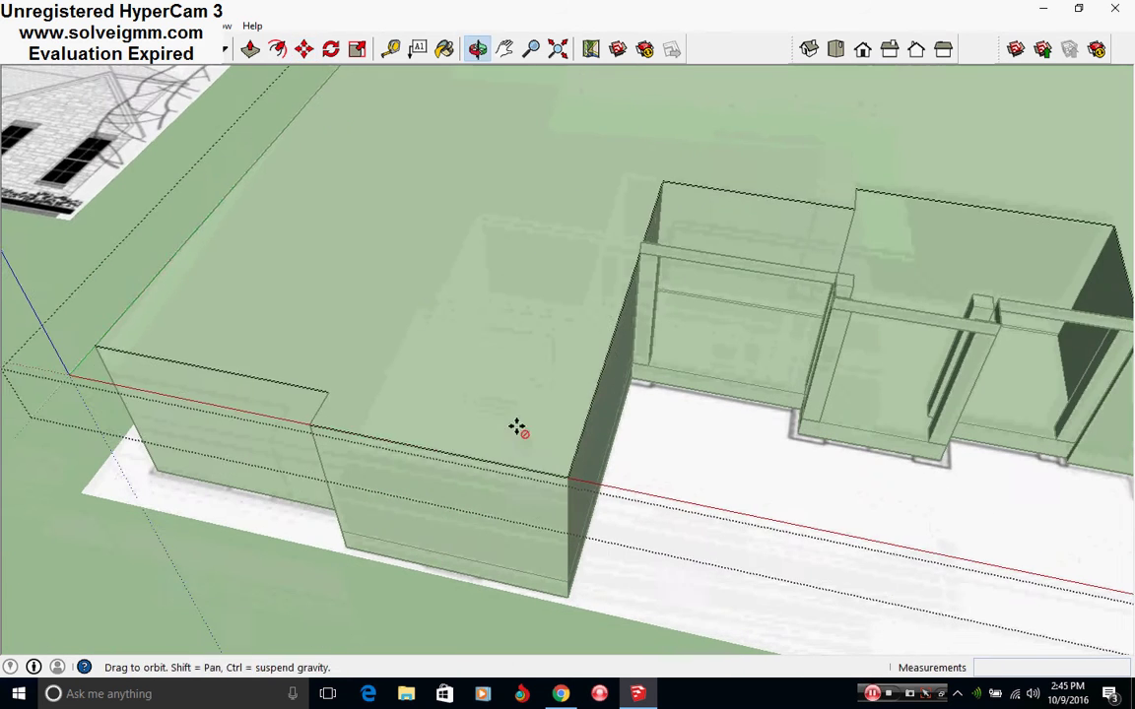
pyautogui.click(278, 48)
pyautogui.click(388, 442)
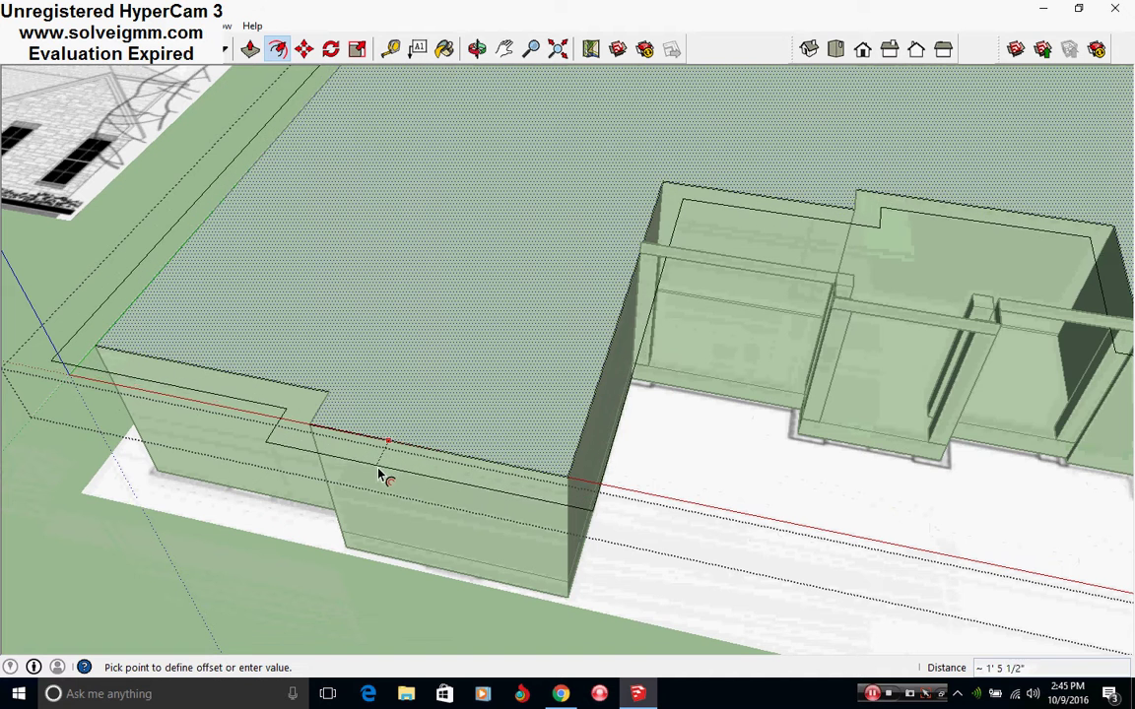
pyautogui.press('Return')
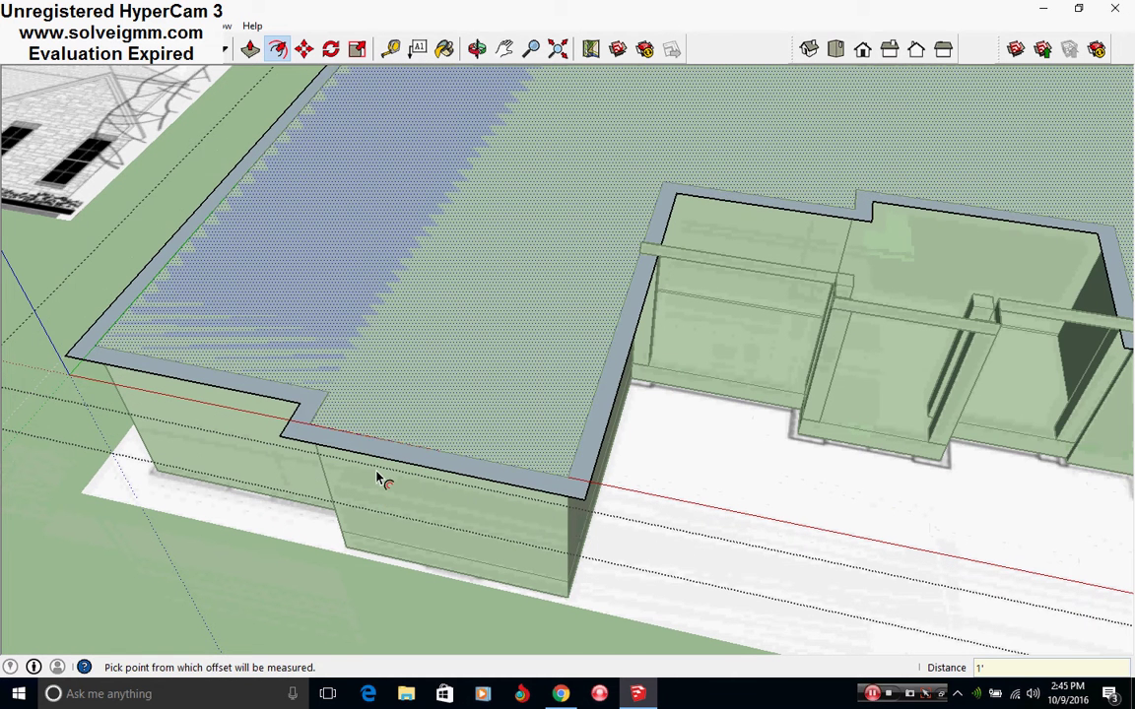
# - Select all geometry connected to the inner outline of the offset roof base and close the group
pyautogui.press('e')
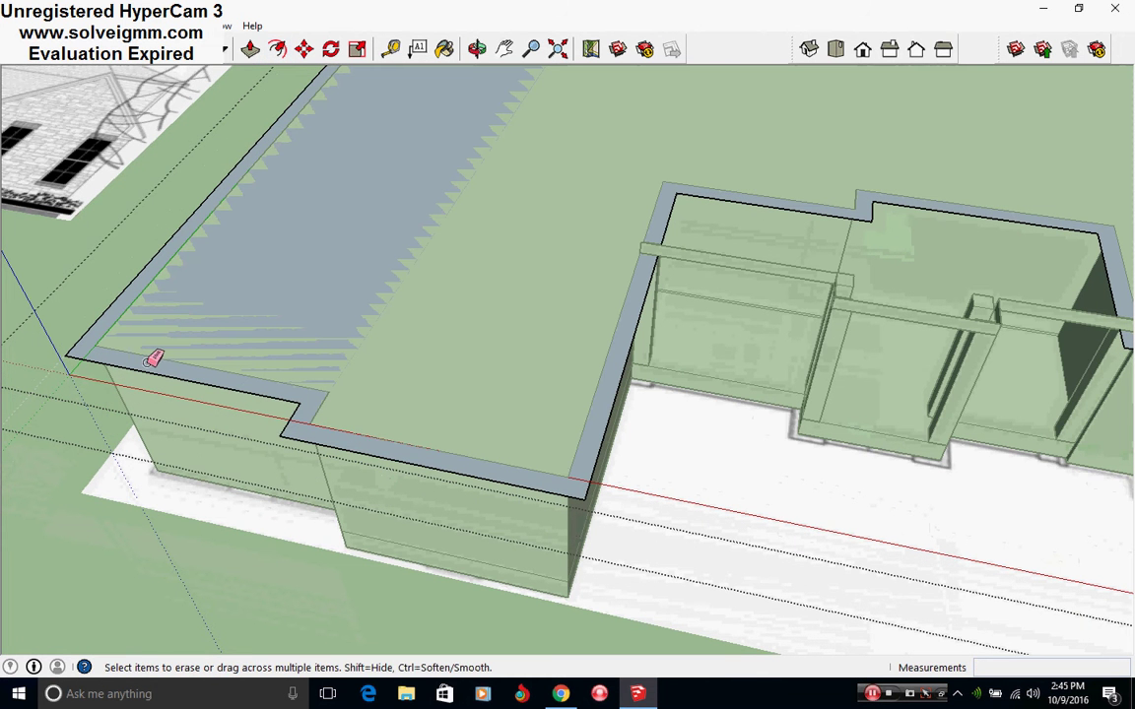
pyautogui.rightClick(144, 361)
pyautogui.click(181, 381)
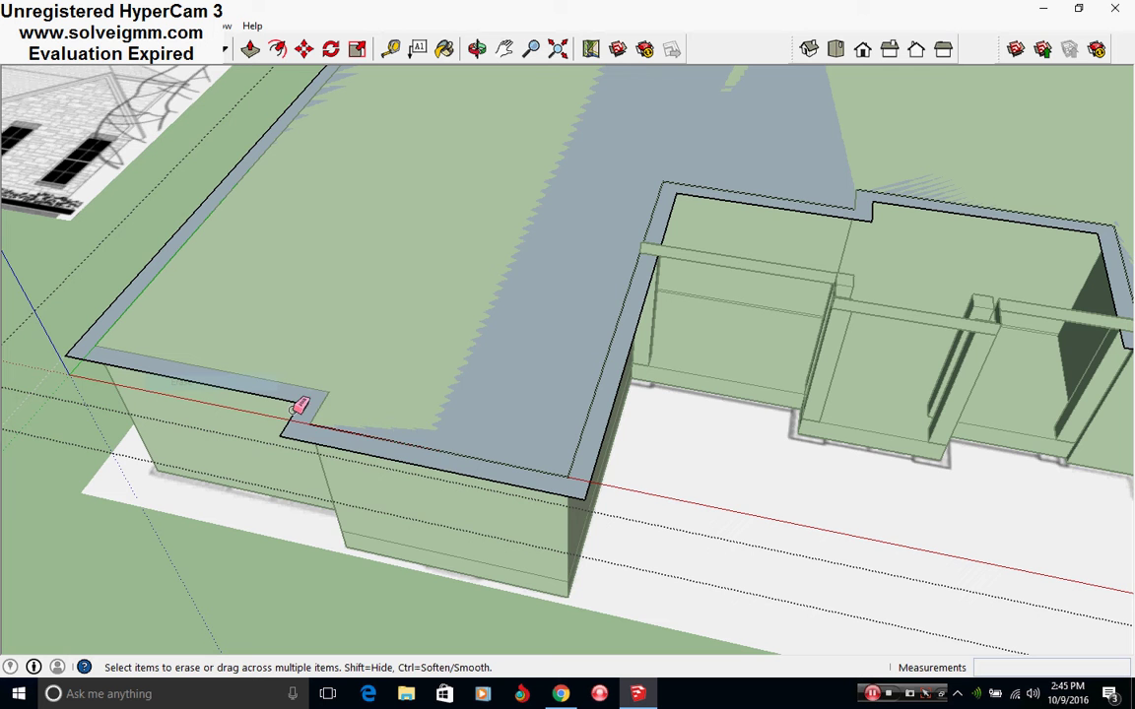
pyautogui.rightClick(315, 418)
pyautogui.click(492, 495)
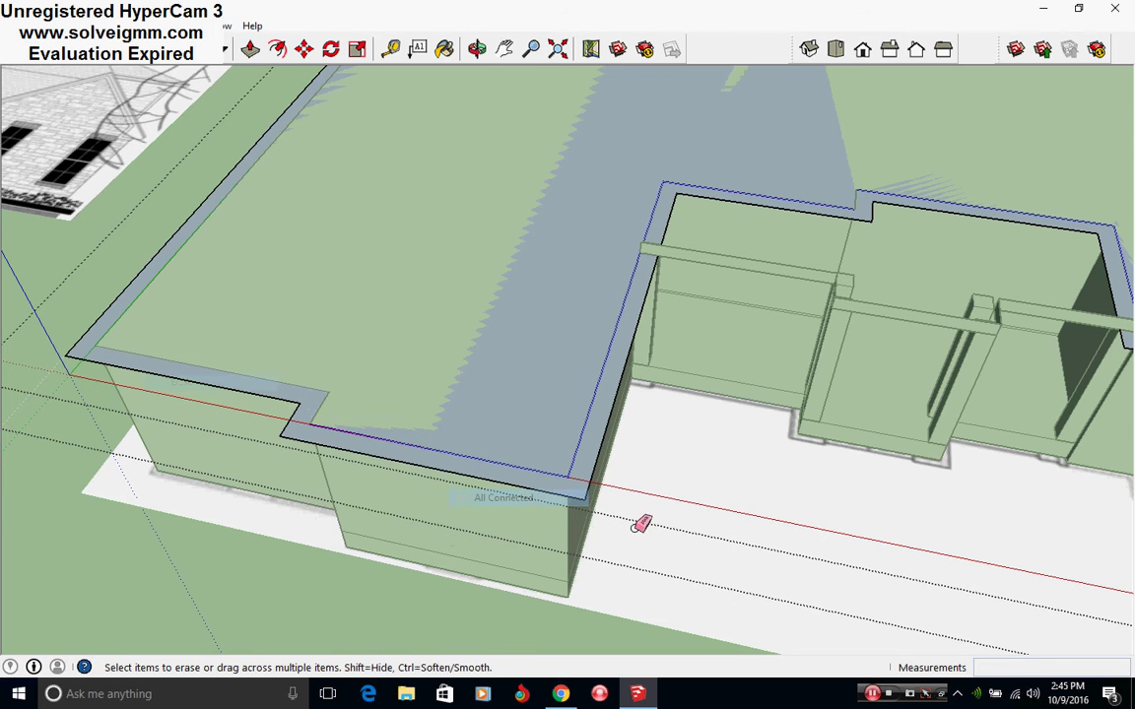
pyautogui.scroll(-5, 641, 524)
pyautogui.scroll(-3, 578, 474)
pyautogui.rightClick(915, 347)
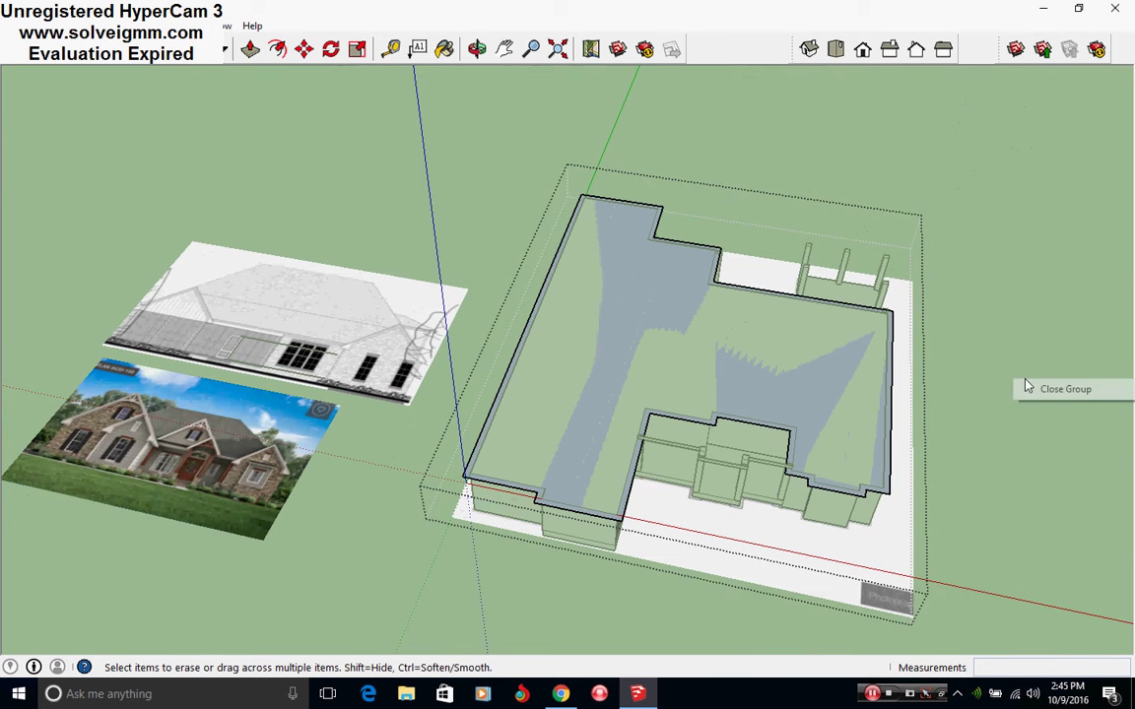
pyautogui.click(938, 353)
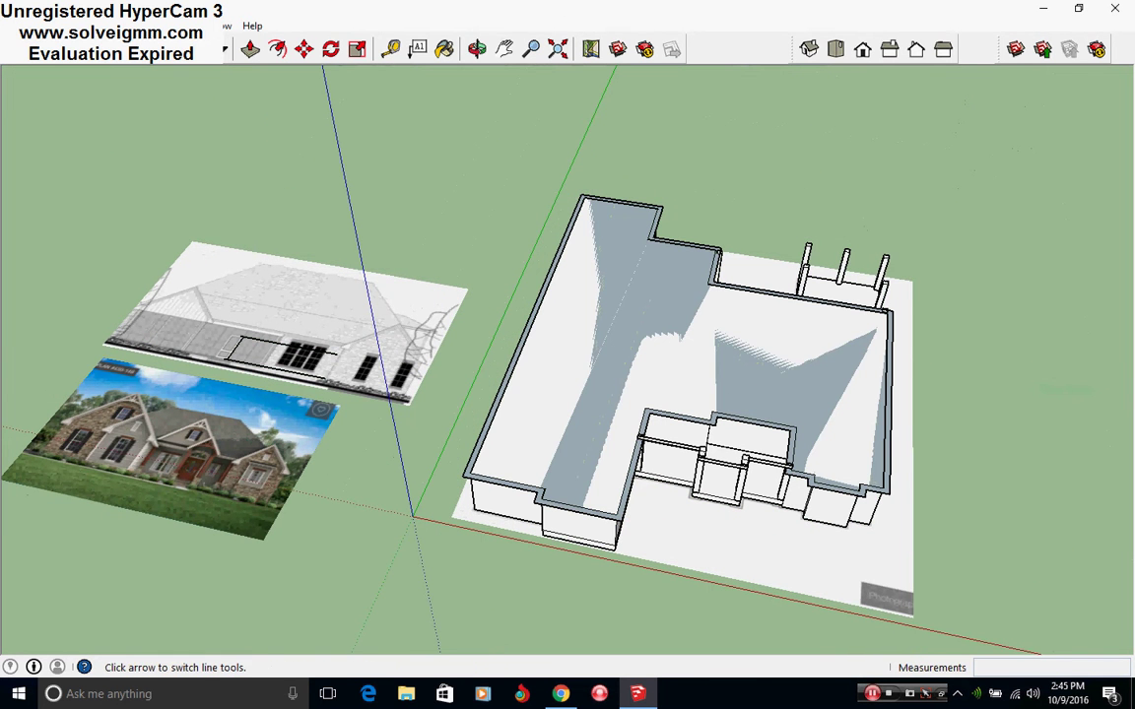
# - Measure the depth of the roof fascia at the stone gable's eave on the elevation drawing with the Line tool
pyautogui.click(115, 48)
pyautogui.scroll(3, 670, 475)
pyautogui.keyDown('shift'); pyautogui.moveTo(586, 470); pyautogui.dragTo(680, 470, button='middle'); pyautogui.keyUp('shift')
pyautogui.moveTo(651, 472); pyautogui.dragTo(738, 492, button='middle')
pyautogui.keyDown('shift'); pyautogui.moveTo(262, 347); pyautogui.dragTo(577, 385, button='middle'); pyautogui.keyUp('shift')
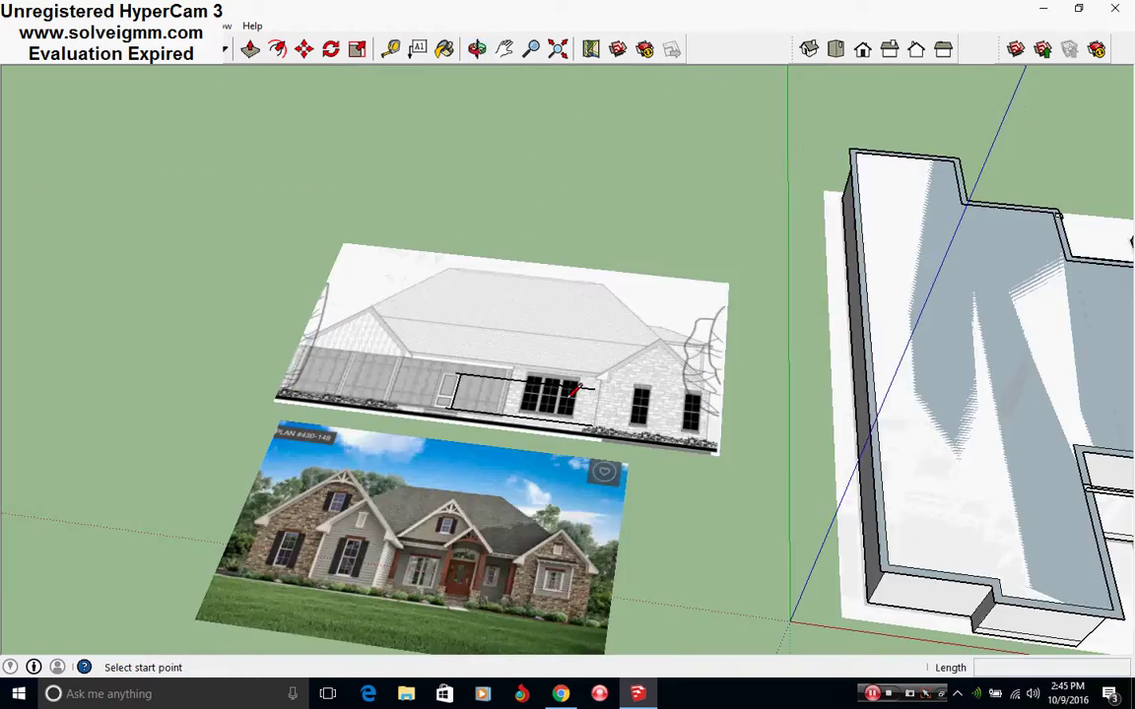
pyautogui.scroll(3, 425, 344)
pyautogui.moveTo(425, 344)
pyautogui.mouseDown(button='middle')
pyautogui.moveTo(458, 446)
pyautogui.moveTo(478, 449)
pyautogui.mouseUp(button='middle')
pyautogui.keyDown('shift'); pyautogui.moveTo(719, 512); pyautogui.dragTo(519, 464, button='middle'); pyautogui.keyUp('shift')
pyautogui.scroll(3, 449, 361)
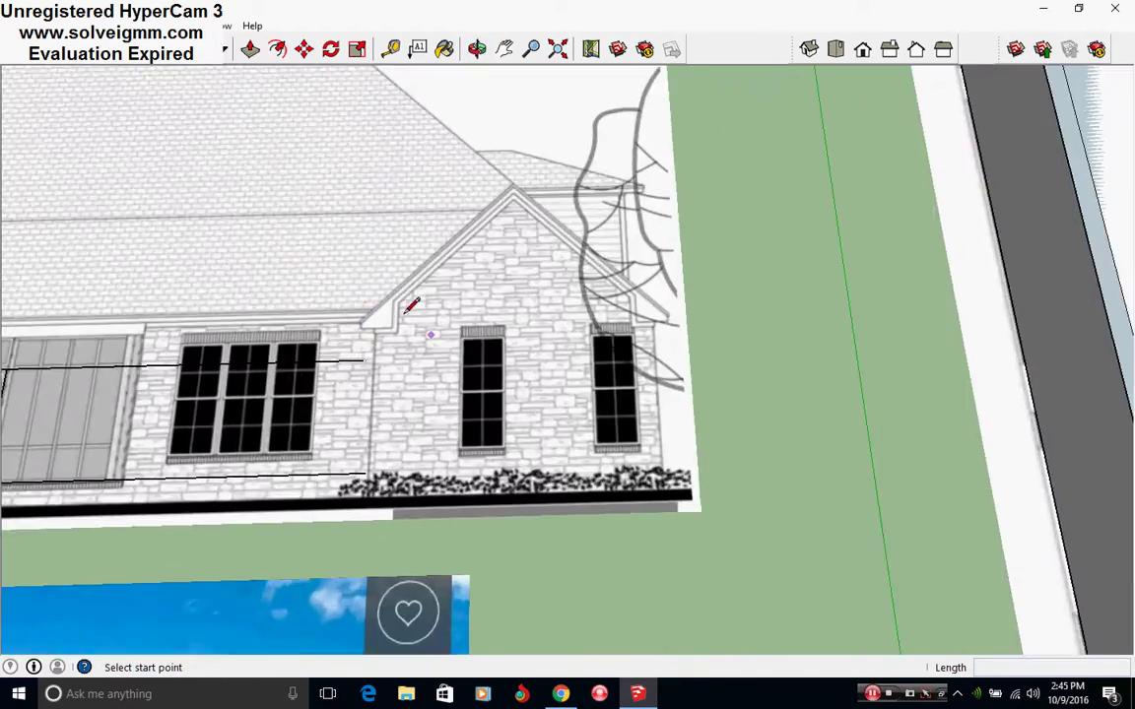
pyautogui.scroll(3, 366, 303)
pyautogui.moveTo(366, 303)
pyautogui.keyDown('shift'); pyautogui.mouseDown(button='middle')
pyautogui.moveTo(543, 319)
pyautogui.moveTo(532, 426)
pyautogui.mouseUp(button='middle'); pyautogui.keyUp('shift')
pyautogui.scroll(5, 546, 316)
pyautogui.scroll(2, 532, 426)
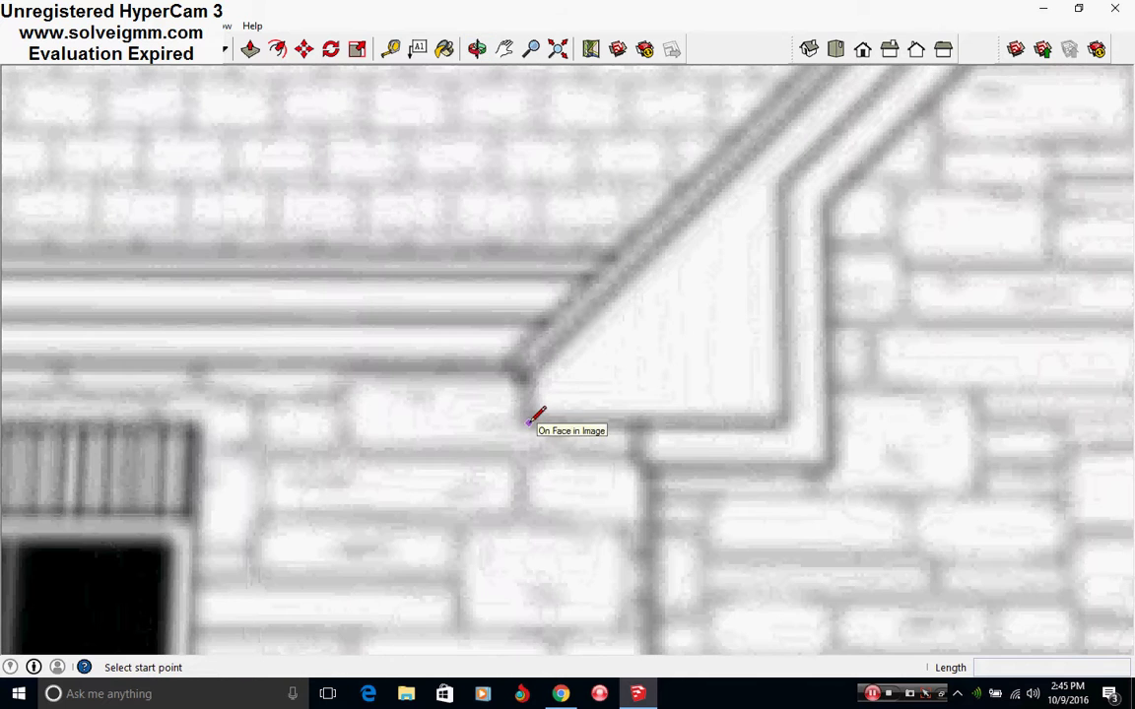
pyautogui.click(527, 425)
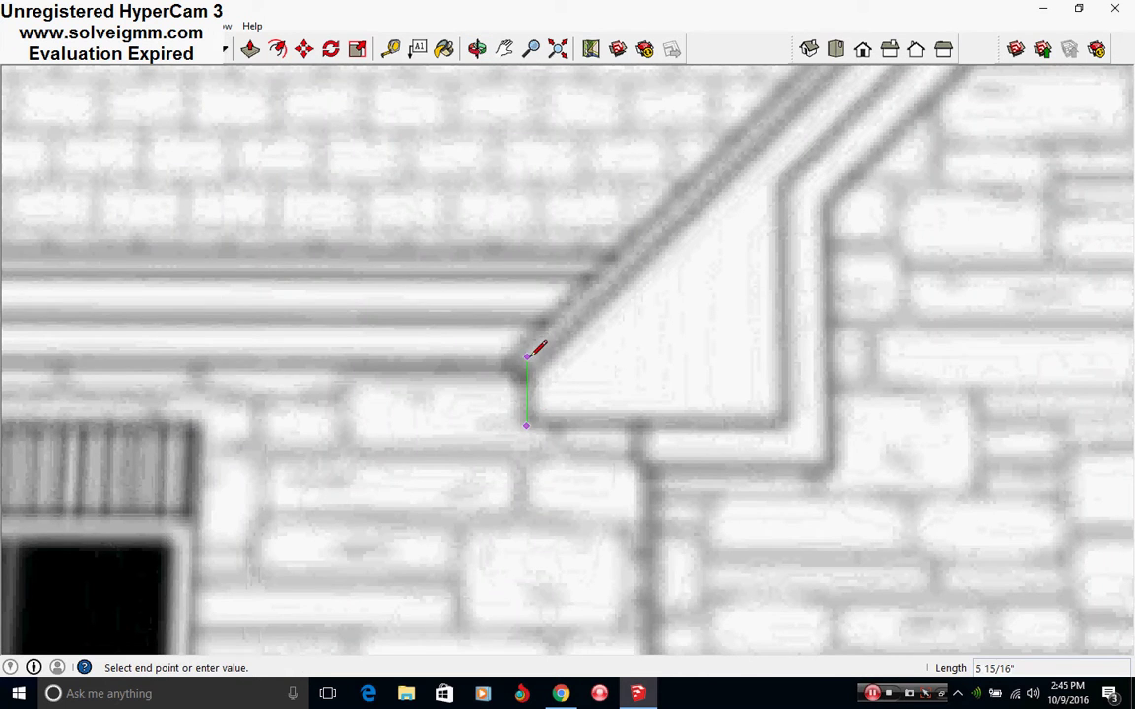
pyautogui.press('Escape')
pyautogui.scroll(-2, 508, 364)
pyautogui.scroll(-12, 508, 366)
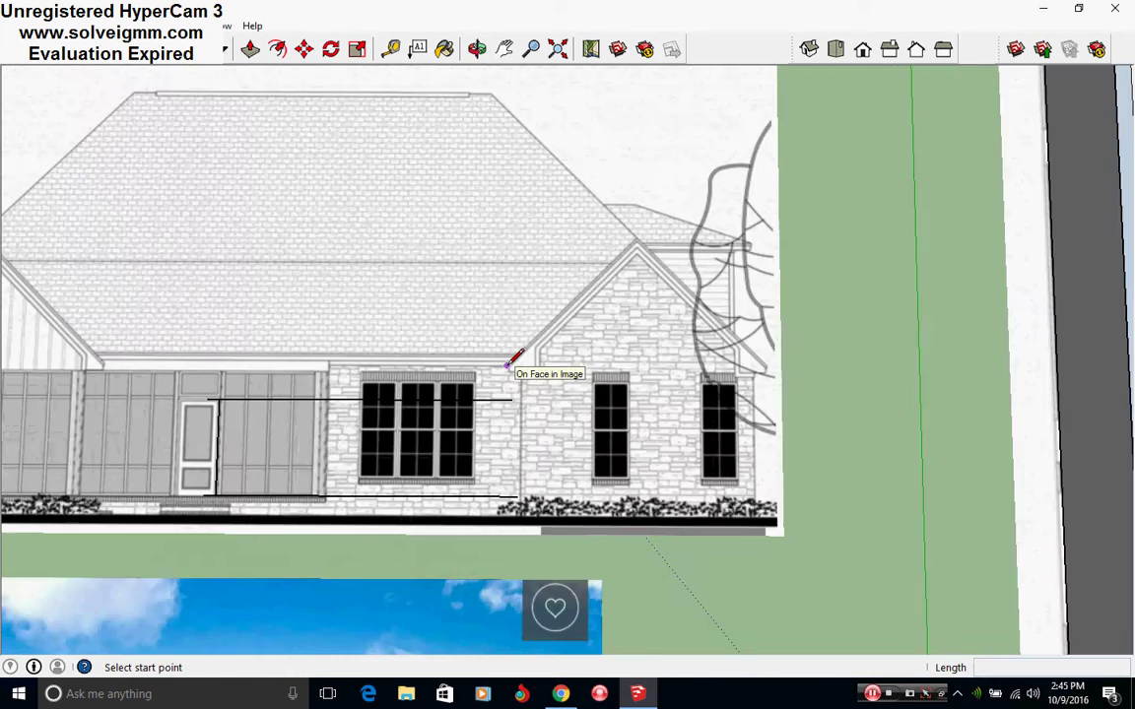
# - Open the roof base group for editing and reverse its large face
pyautogui.keyDown('shift'); pyautogui.moveTo(493, 364); pyautogui.dragTo(542, 380, button='middle'); pyautogui.keyUp('shift')
pyautogui.scroll(1, 497, 397)
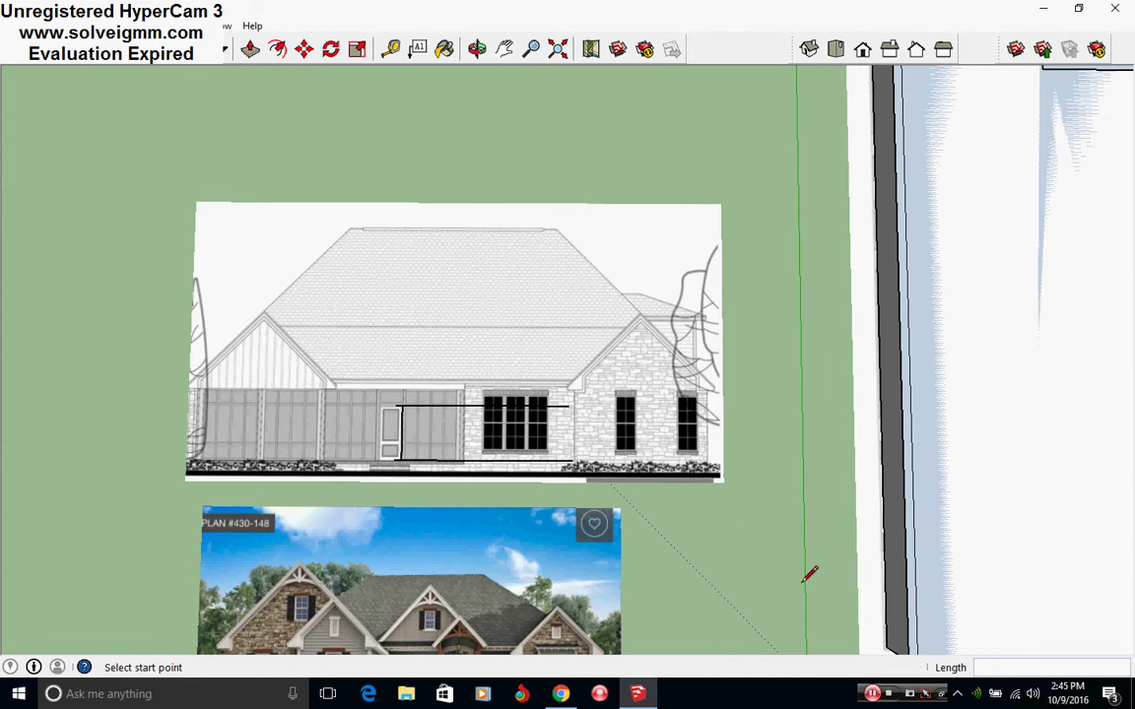
pyautogui.keyDown('shift'); pyautogui.moveTo(816, 564); pyautogui.dragTo(623, 469, button='middle'); pyautogui.keyUp('shift')
pyautogui.scroll(-3, 600, 478)
pyautogui.scroll(3, 838, 615)
pyautogui.moveTo(840, 621); pyautogui.dragTo(736, 375, button='middle')
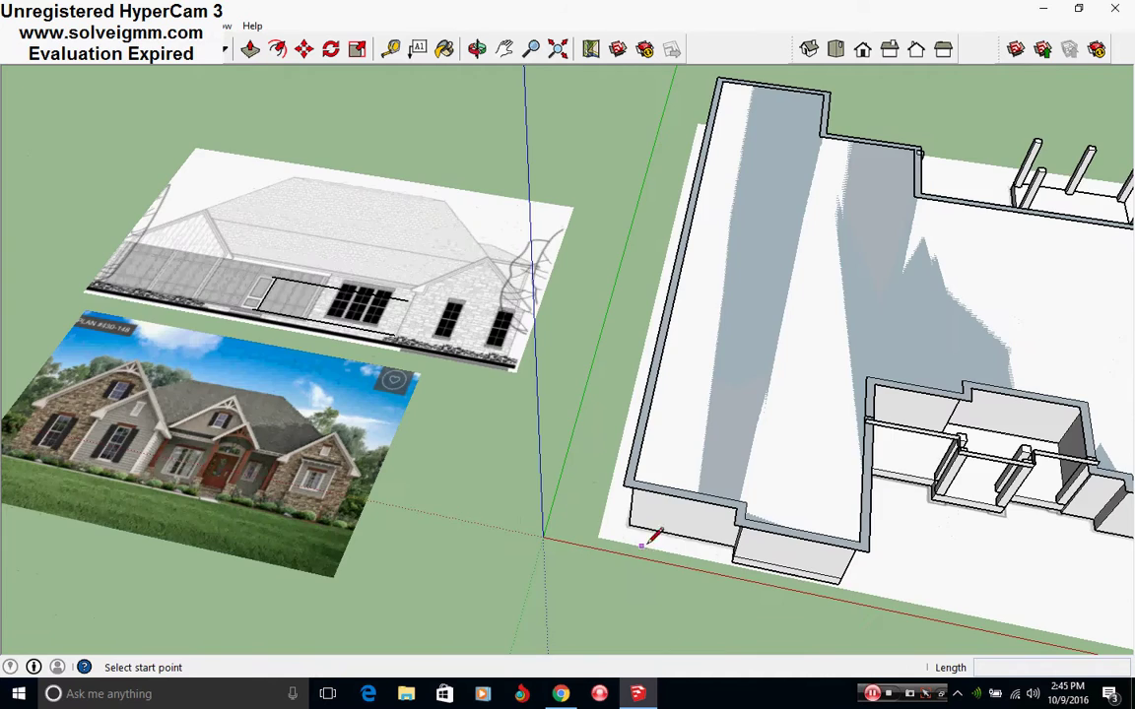
pyautogui.moveTo(641, 545)
pyautogui.keyDown('shift'); pyautogui.mouseDown(button='middle')
pyautogui.moveTo(305, 543)
pyautogui.moveTo(358, 425)
pyautogui.moveTo(303, 452)
pyautogui.mouseUp(button='middle'); pyautogui.keyUp('shift')
pyautogui.scroll(2, 338, 527)
pyautogui.scroll(4, 258, 389)
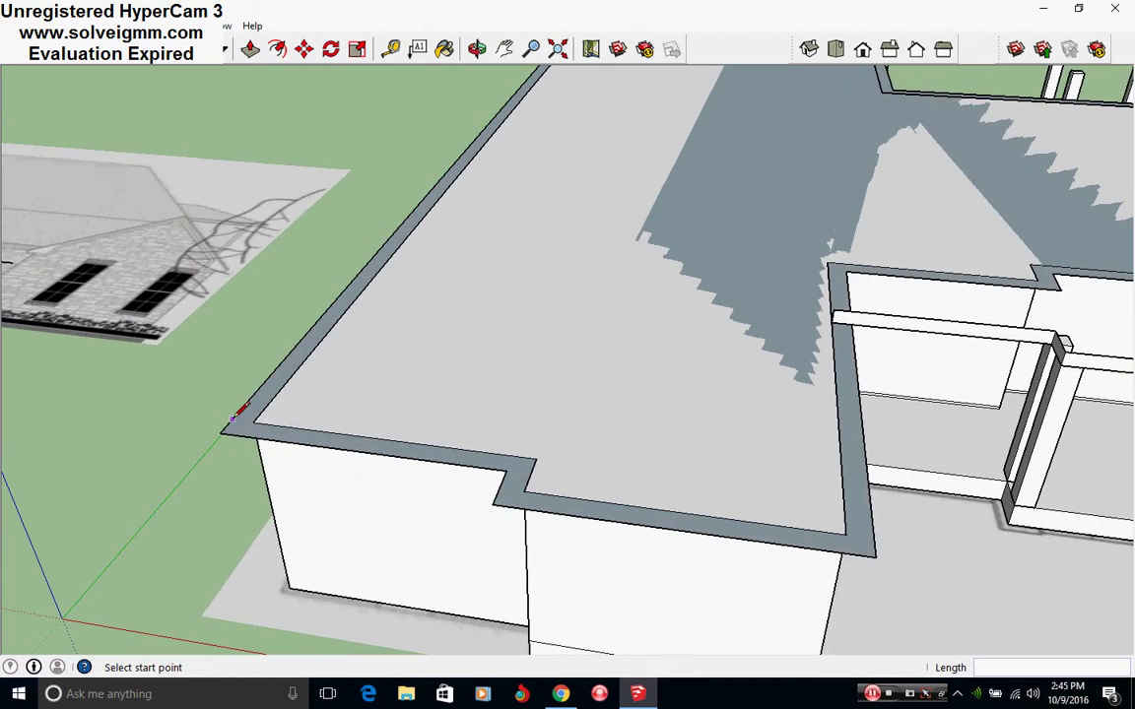
pyautogui.rightClick(244, 423)
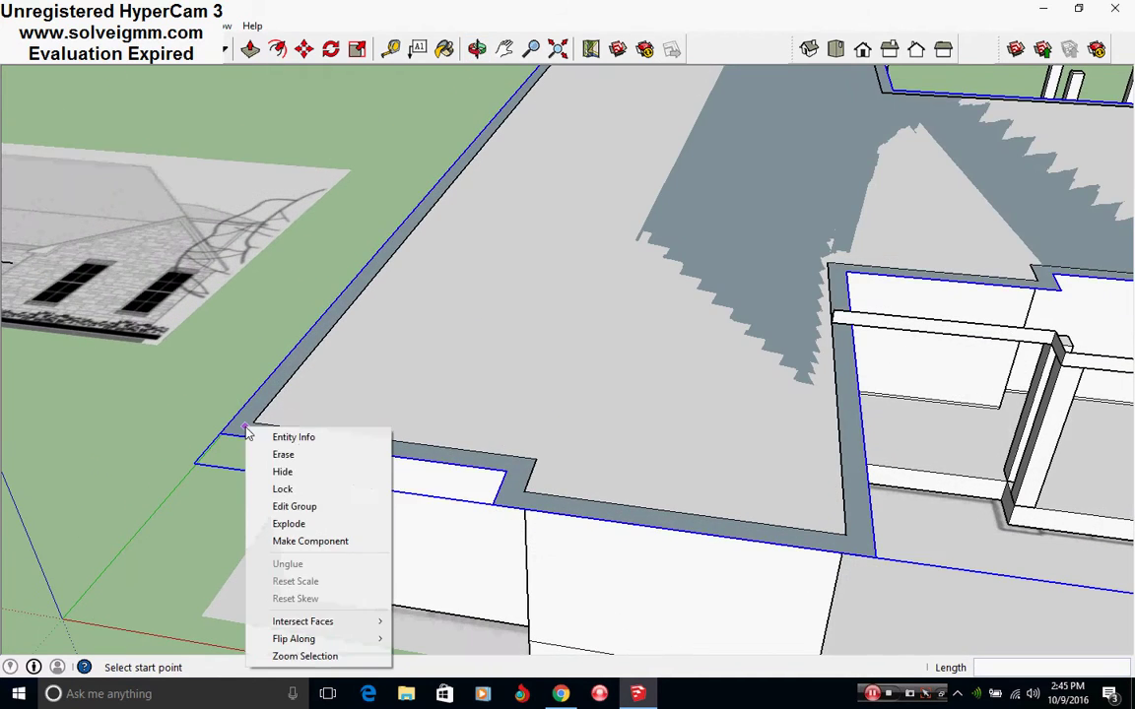
pyautogui.click(284, 508)
pyautogui.moveTo(501, 501); pyautogui.dragTo(364, 296, button='middle')
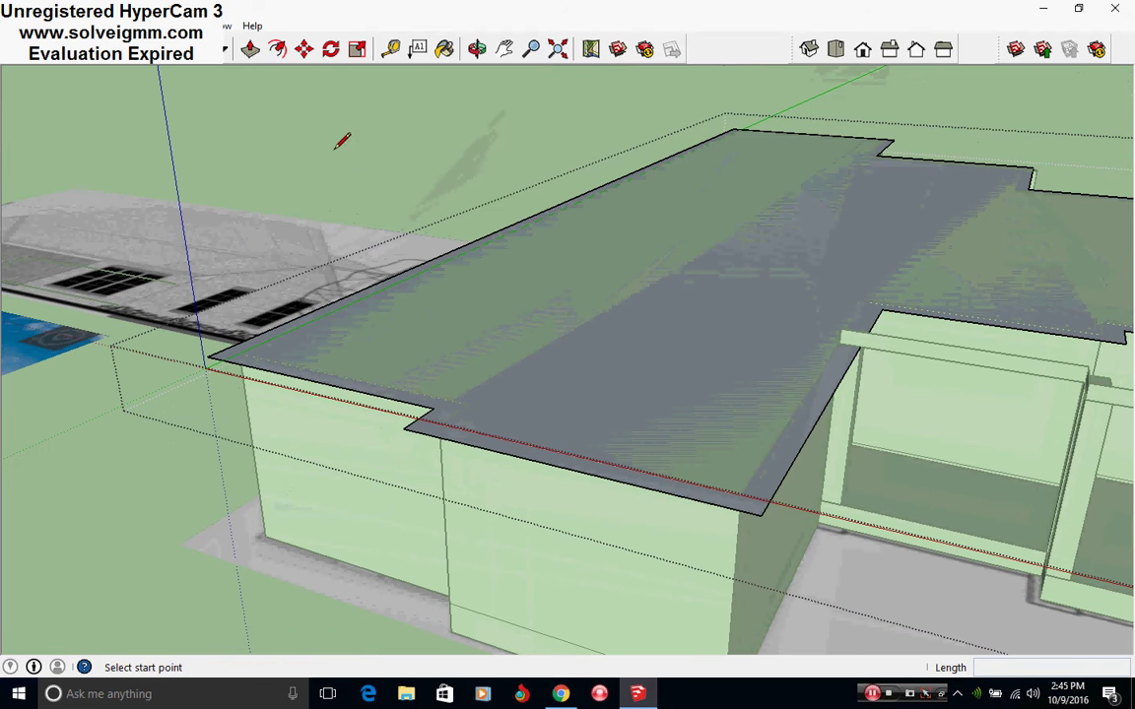
pyautogui.click(318, 62)
pyautogui.rightClick(558, 357)
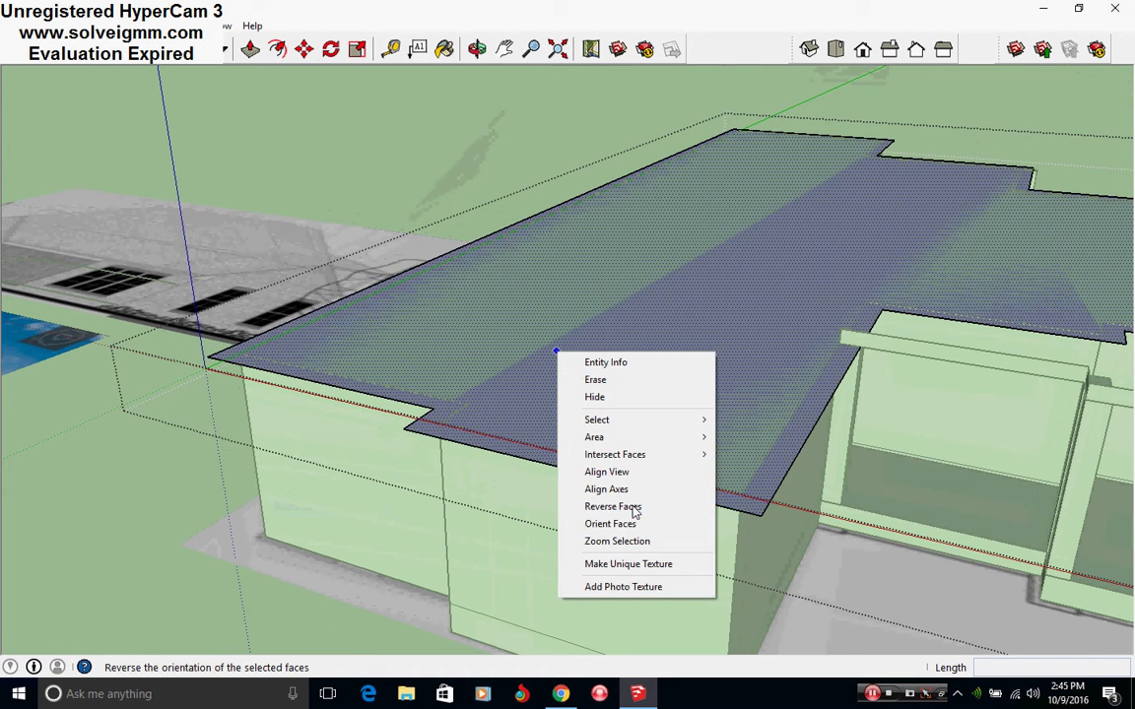
pyautogui.click(580, 504)
# - Push/Pull the roof base face upward by 6"
pyautogui.click(250, 48)
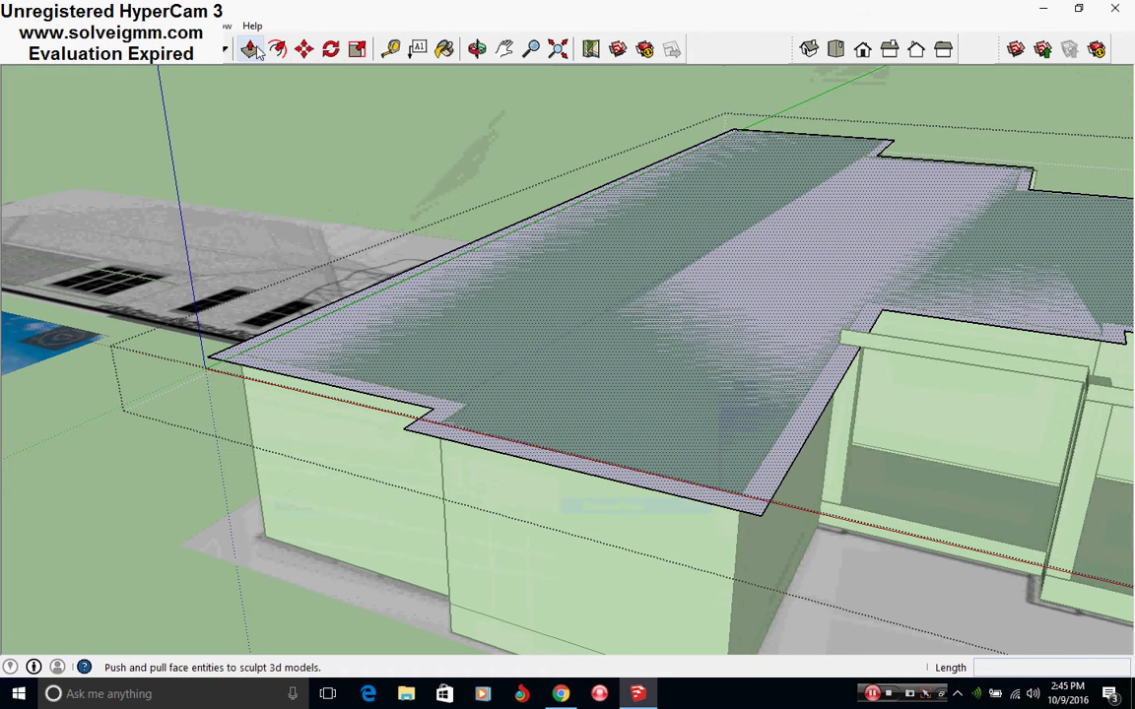
pyautogui.click(424, 392)
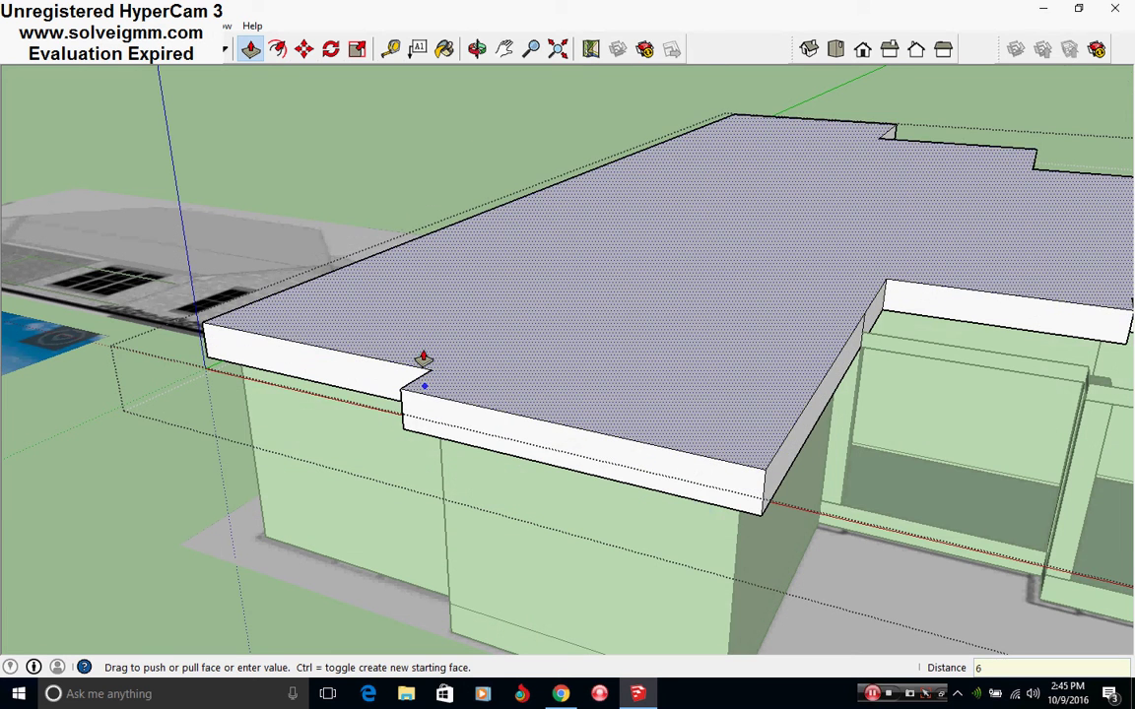
pyautogui.press('Return')
# - Compare the roof lines on the elevation drawing with the outline of the roof base on the house
pyautogui.click(126, 48)
pyautogui.moveTo(424, 296); pyautogui.dragTo(601, 382, button='middle')
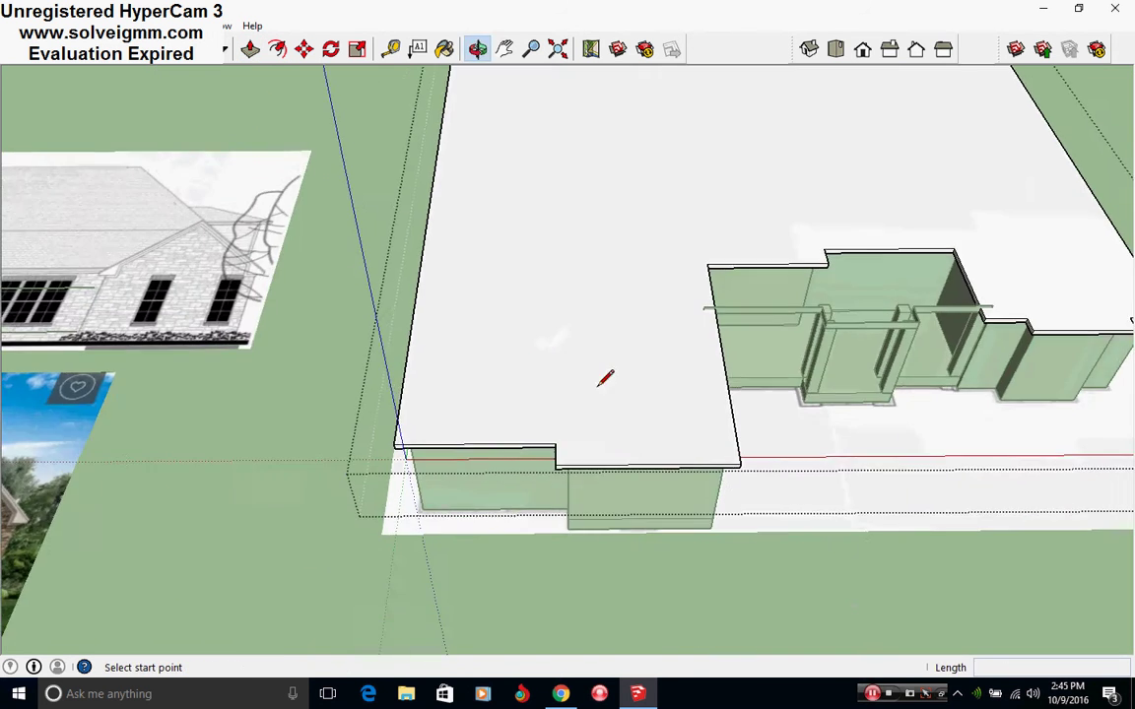
pyautogui.scroll(-3, 335, 488)
pyautogui.moveTo(524, 466)
pyautogui.mouseDown(button='middle')
pyautogui.moveTo(643, 522)
pyautogui.moveTo(970, 517)
pyautogui.mouseUp(button='middle')
pyautogui.keyDown('shift'); pyautogui.moveTo(690, 492); pyautogui.dragTo(506, 465, button='middle'); pyautogui.keyUp('shift')
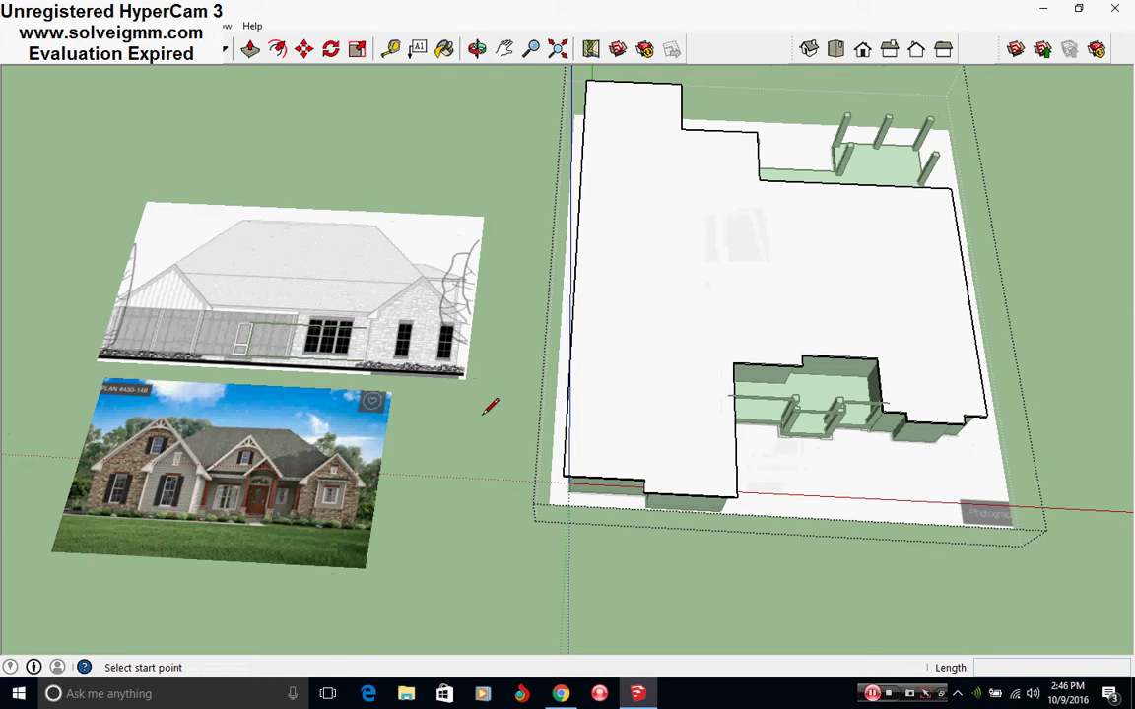
pyautogui.scroll(2, 581, 394)
pyautogui.moveTo(537, 405)
pyautogui.mouseDown(button='middle')
pyautogui.moveTo(671, 474)
pyautogui.moveTo(905, 444)
pyautogui.moveTo(790, 430)
pyautogui.moveTo(634, 377)
pyautogui.moveTo(793, 463)
pyautogui.moveTo(801, 414)
pyautogui.mouseUp(button='middle')
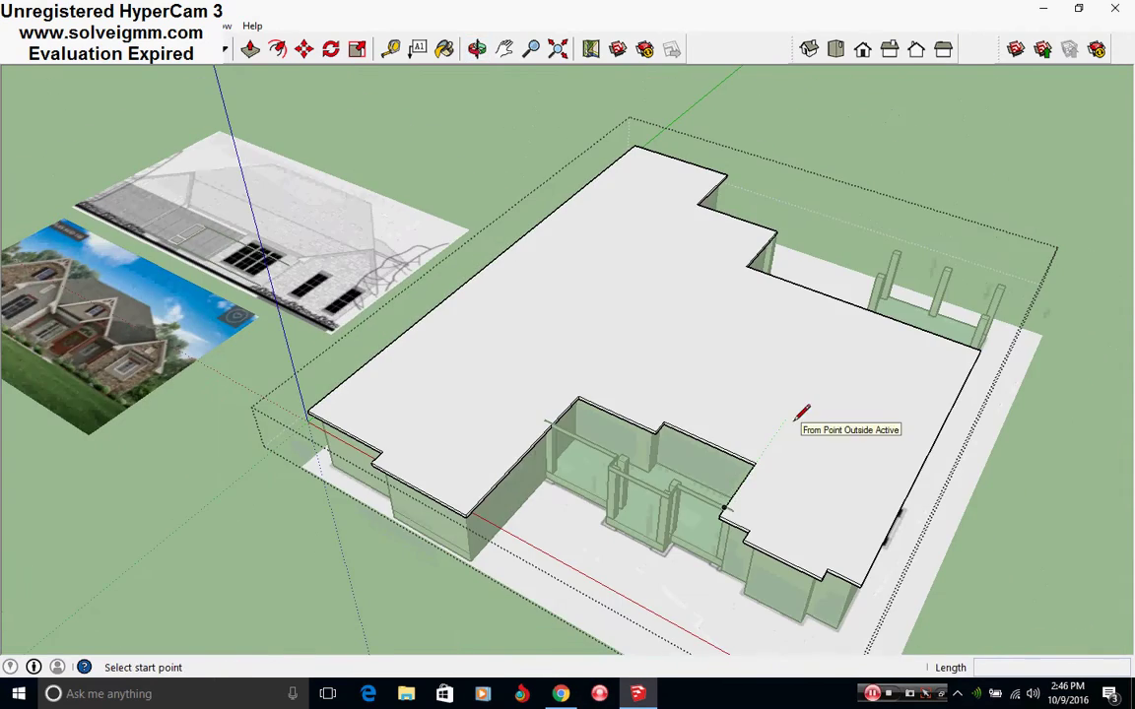
pyautogui.scroll(2, 112, 152)
pyautogui.scroll(3, 603, 484)
pyautogui.scroll(1, 145, 362)
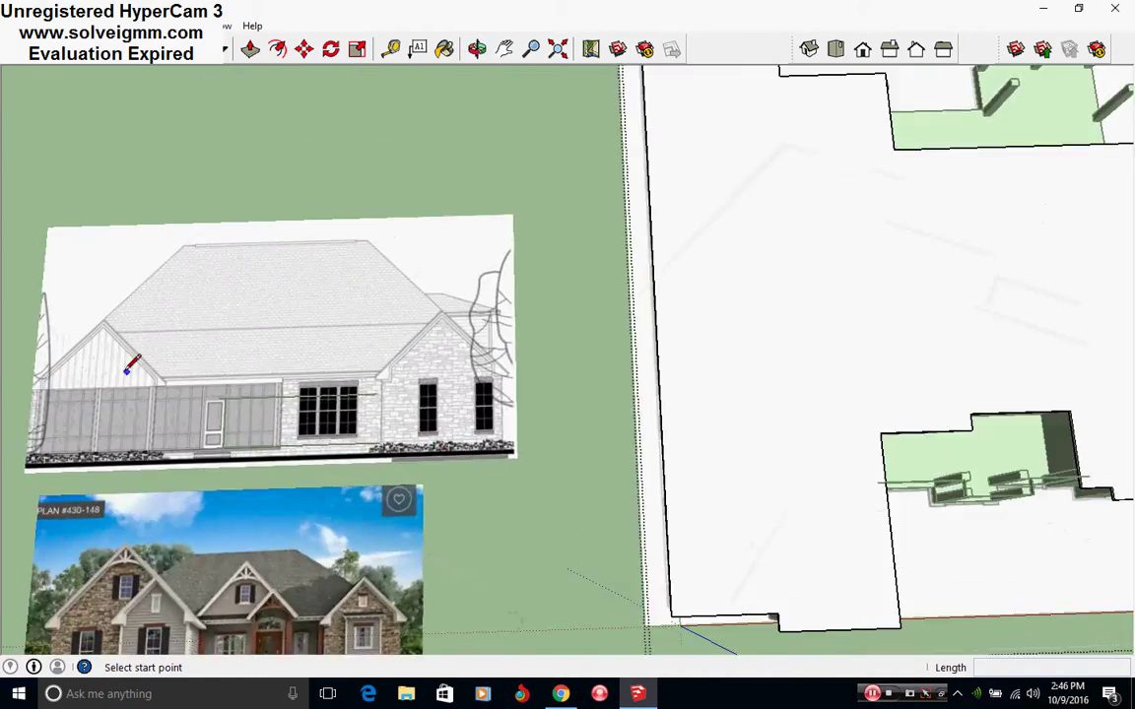
pyautogui.scroll(3, 234, 362)
pyautogui.scroll(2, 215, 377)
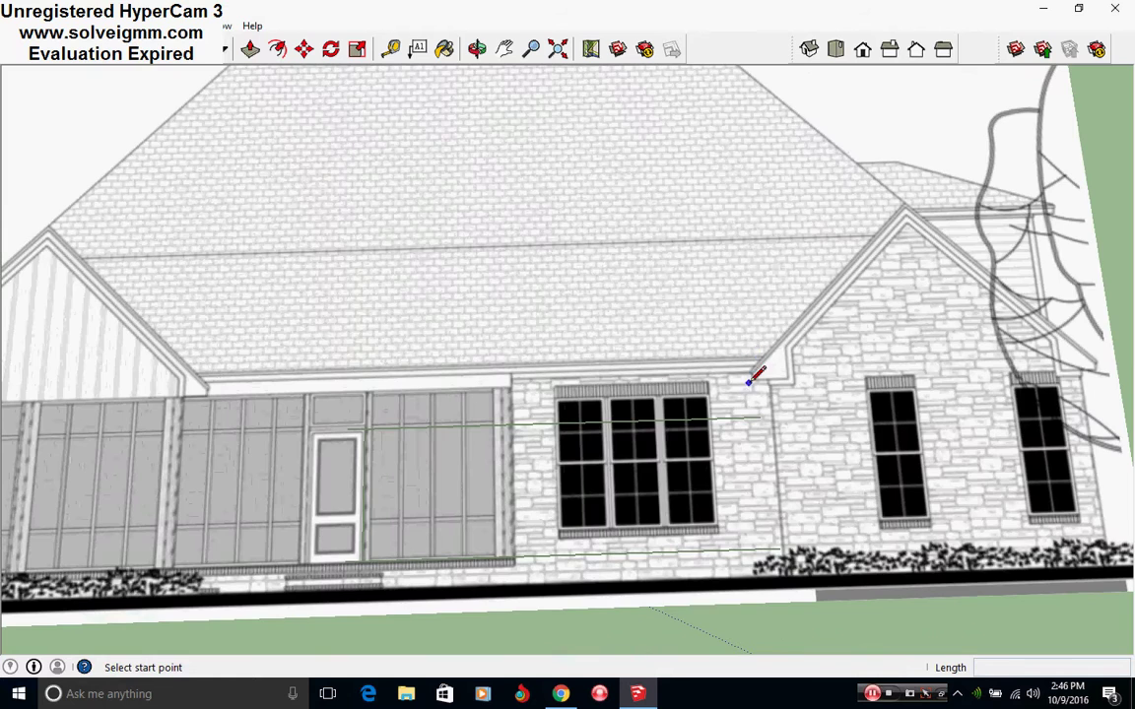
pyautogui.scroll(-10, 301, 403)
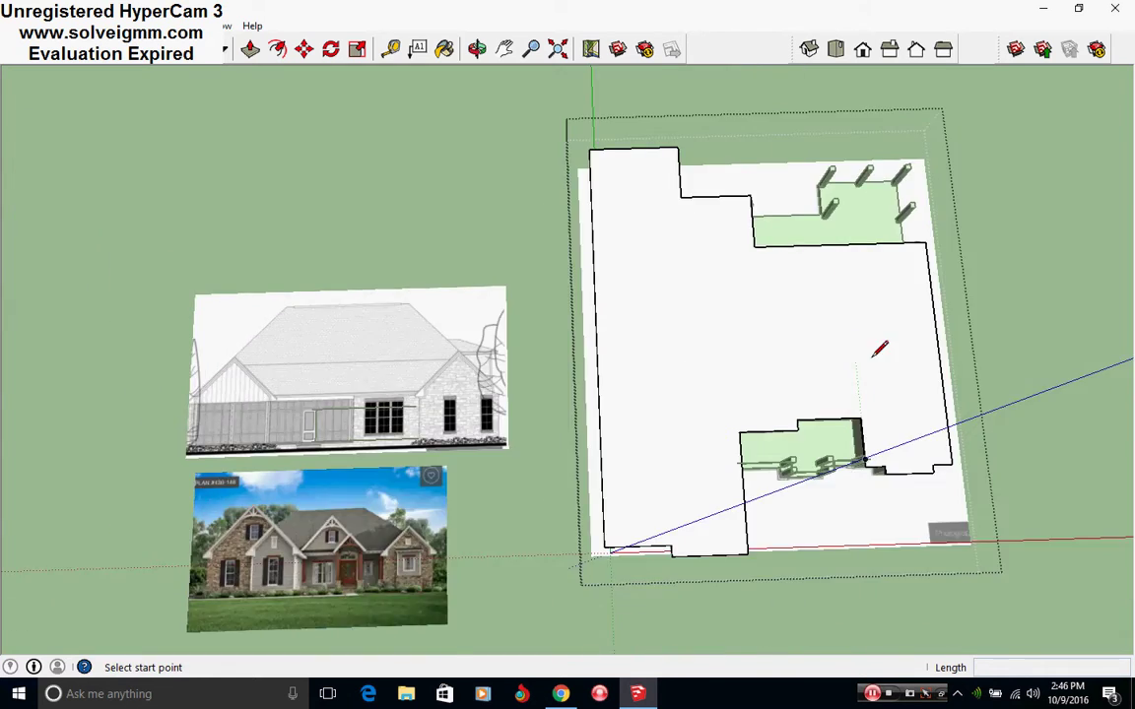
pyautogui.scroll(1, 874, 358)
pyautogui.keyDown('shift'); pyautogui.moveTo(874, 358); pyautogui.dragTo(747, 455, button='middle'); pyautogui.keyUp('shift')
pyautogui.moveTo(389, 426)
pyautogui.mouseDown(button='middle')
pyautogui.moveTo(773, 342)
pyautogui.moveTo(488, 502)
pyautogui.moveTo(322, 349)
pyautogui.moveTo(666, 375)
pyautogui.moveTo(472, 407)
pyautogui.moveTo(886, 466)
pyautogui.mouseUp(button='middle')
pyautogui.moveTo(197, 258); pyautogui.dragTo(321, 369, button='middle')
pyautogui.keyDown('shift'); pyautogui.moveTo(140, 252); pyautogui.dragTo(506, 367, button='middle'); pyautogui.keyUp('shift')
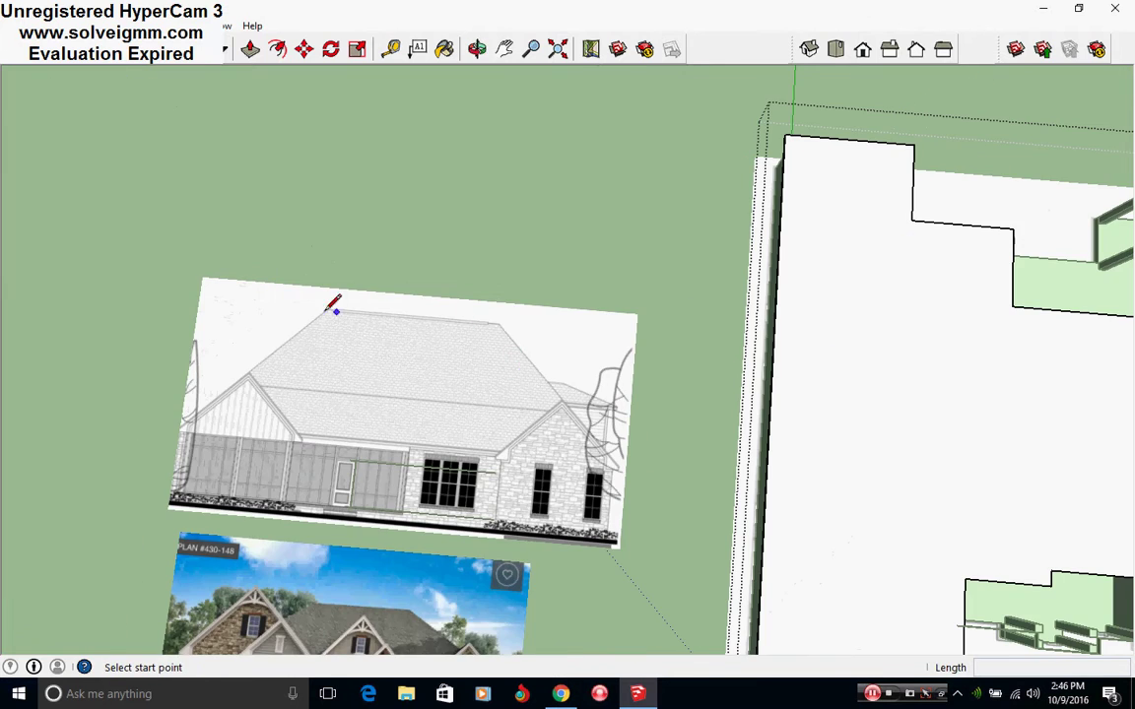
# - Push the roof base's projecting middle edge at the rear inward 11' 1" to line up with the adjoining rear edge
pyautogui.moveTo(858, 333)
pyautogui.mouseDown(button='middle')
pyautogui.moveTo(398, 386)
pyautogui.moveTo(678, 319)
pyautogui.moveTo(755, 380)
pyautogui.moveTo(448, 330)
pyautogui.moveTo(482, 320)
pyautogui.mouseUp(button='middle')
pyautogui.scroll(5, 469, 431)
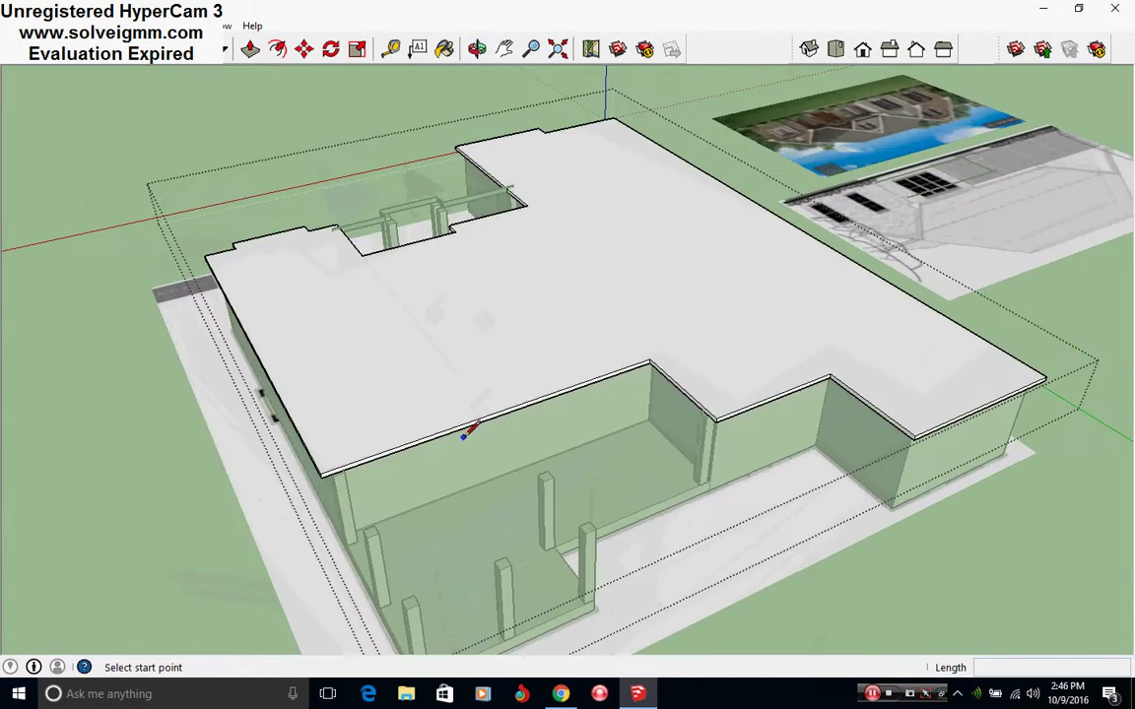
pyautogui.moveTo(381, 391)
pyautogui.mouseDown(button='middle')
pyautogui.moveTo(535, 446)
pyautogui.moveTo(603, 380)
pyautogui.mouseUp(button='middle')
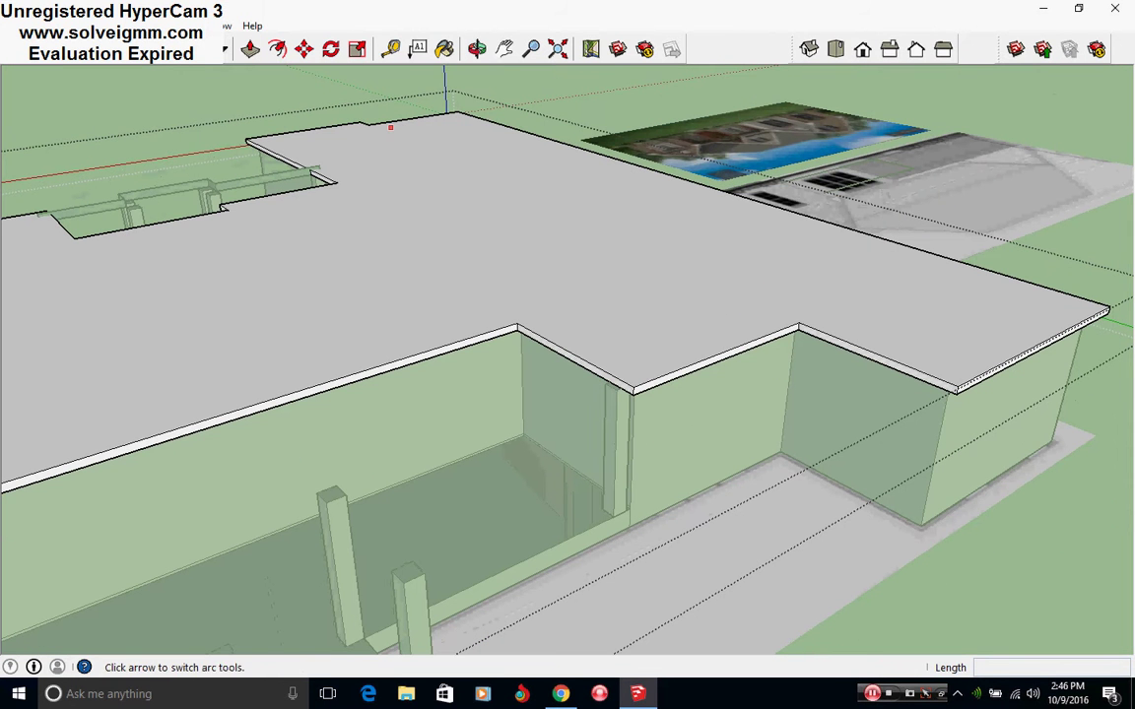
pyautogui.click(250, 48)
pyautogui.moveTo(665, 392); pyautogui.dragTo(434, 360)
pyautogui.press('e')
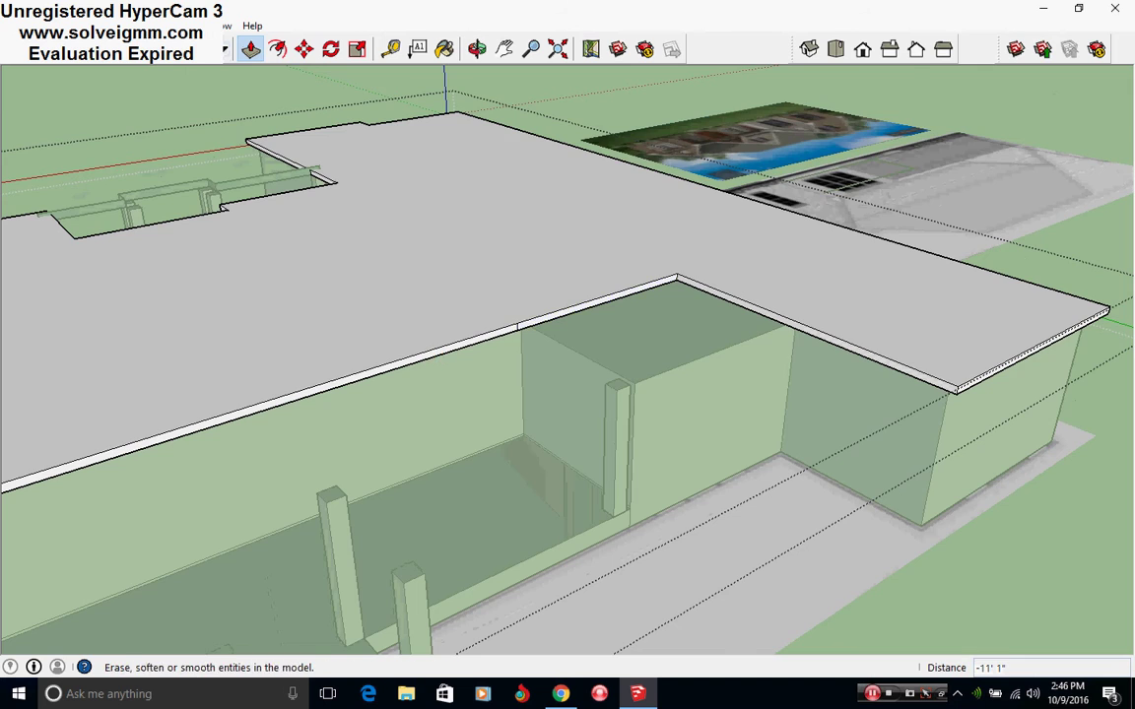
pyautogui.scroll(3, 498, 328)
pyautogui.scroll(-5, 599, 455)
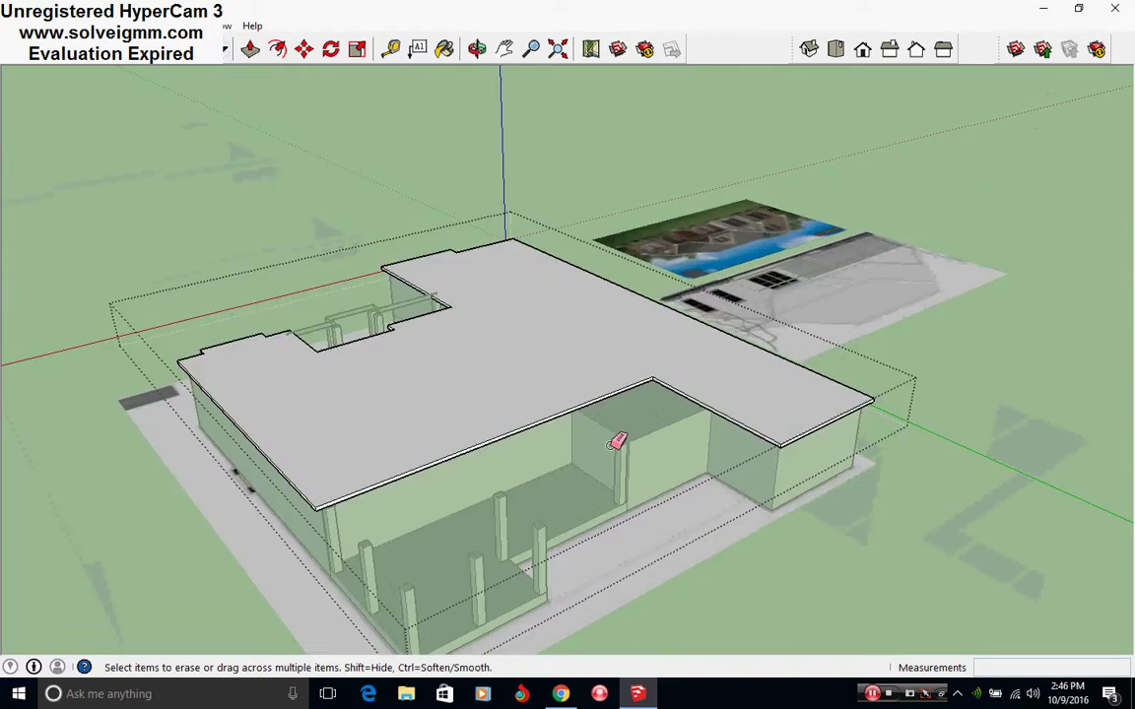
# - Pull the roof base edge of the front porch recess beside the projecting wing outward about 6' 13/16" to the porch beam
pyautogui.moveTo(616, 439); pyautogui.dragTo(634, 373, button='middle')
pyautogui.scroll(3, 676, 387)
pyautogui.scroll(-3, 569, 484)
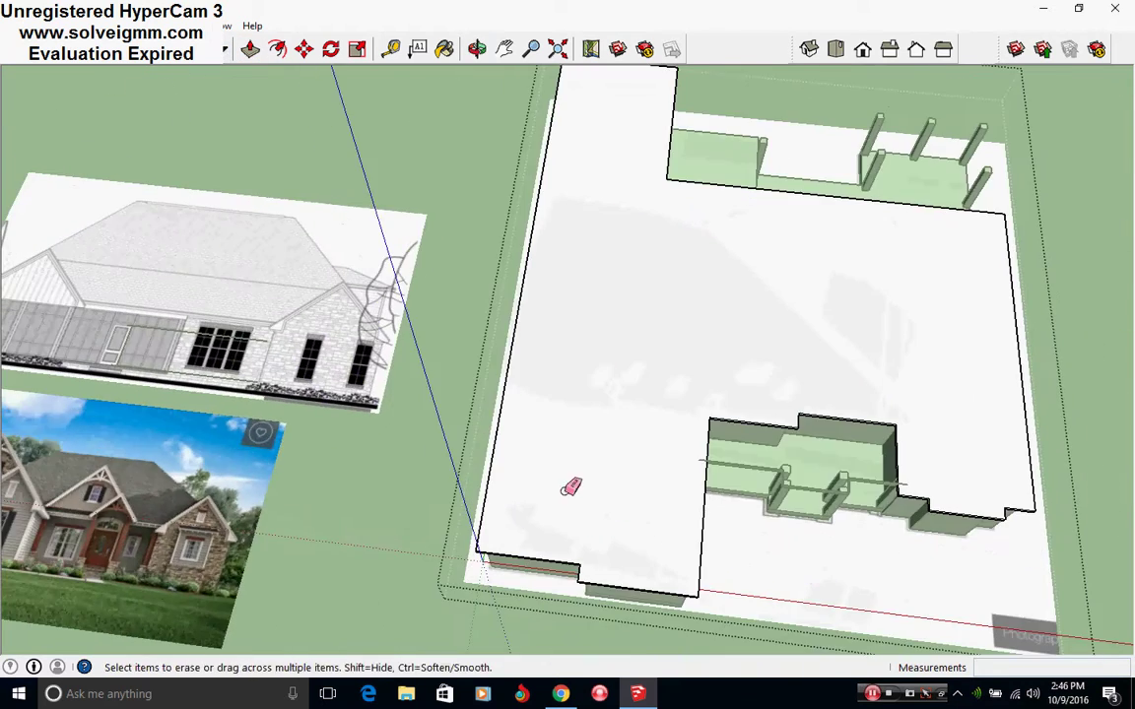
pyautogui.moveTo(569, 484)
pyautogui.mouseDown(button='middle')
pyautogui.moveTo(722, 473)
pyautogui.moveTo(631, 421)
pyautogui.mouseUp(button='middle')
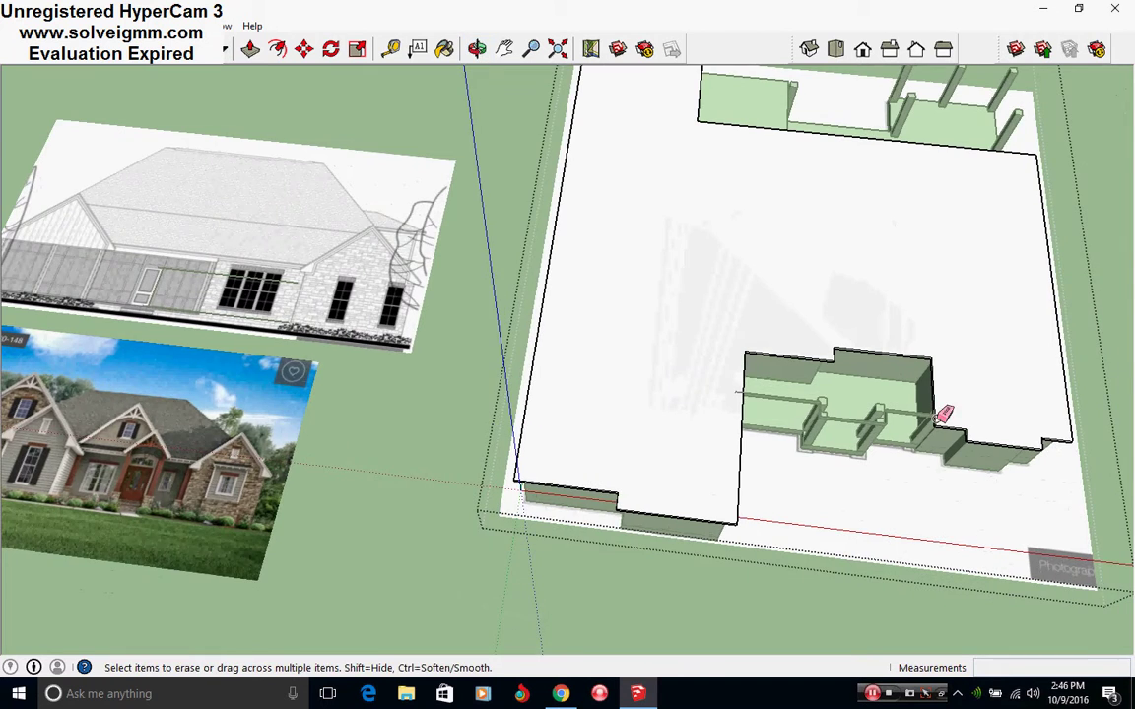
pyautogui.scroll(6, 944, 415)
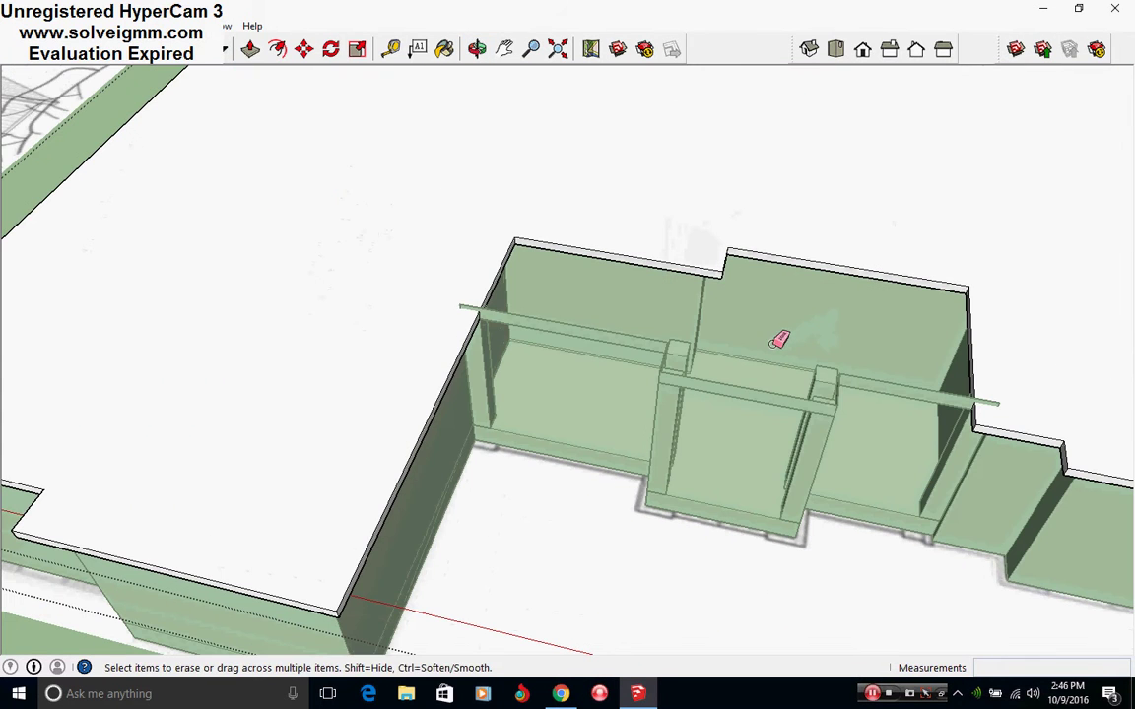
pyautogui.press('l')
pyautogui.scroll(-3, 531, 387)
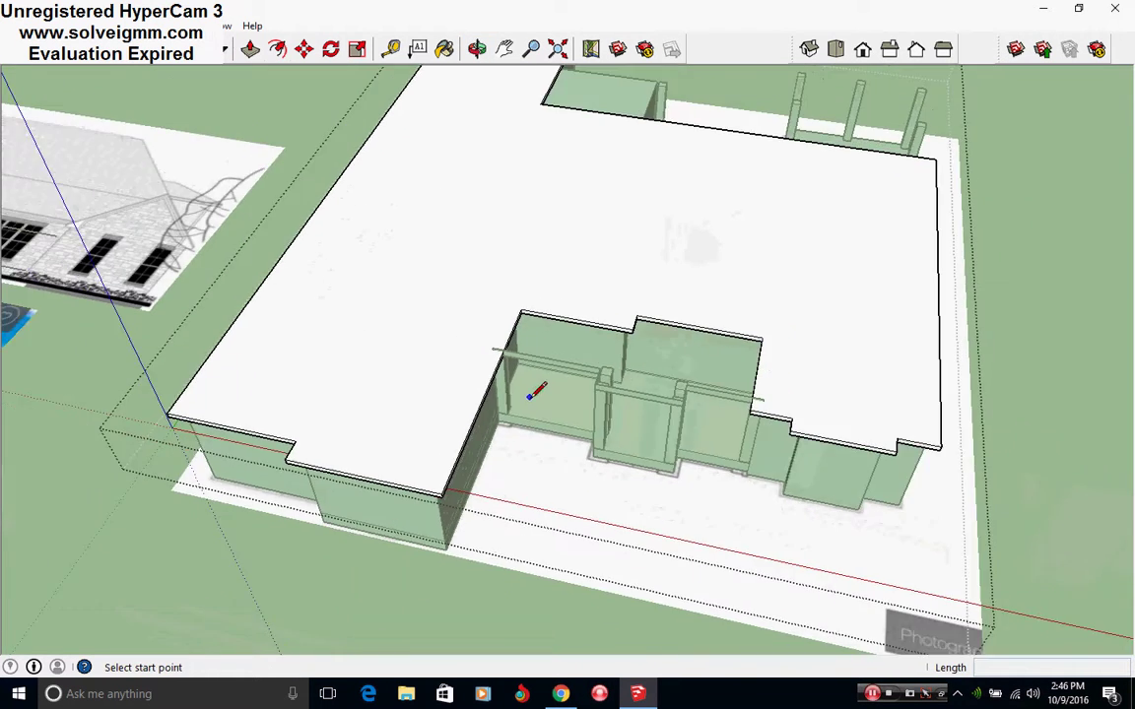
pyautogui.scroll(4, 611, 286)
pyautogui.scroll(-3, 611, 286)
pyautogui.scroll(3, 535, 359)
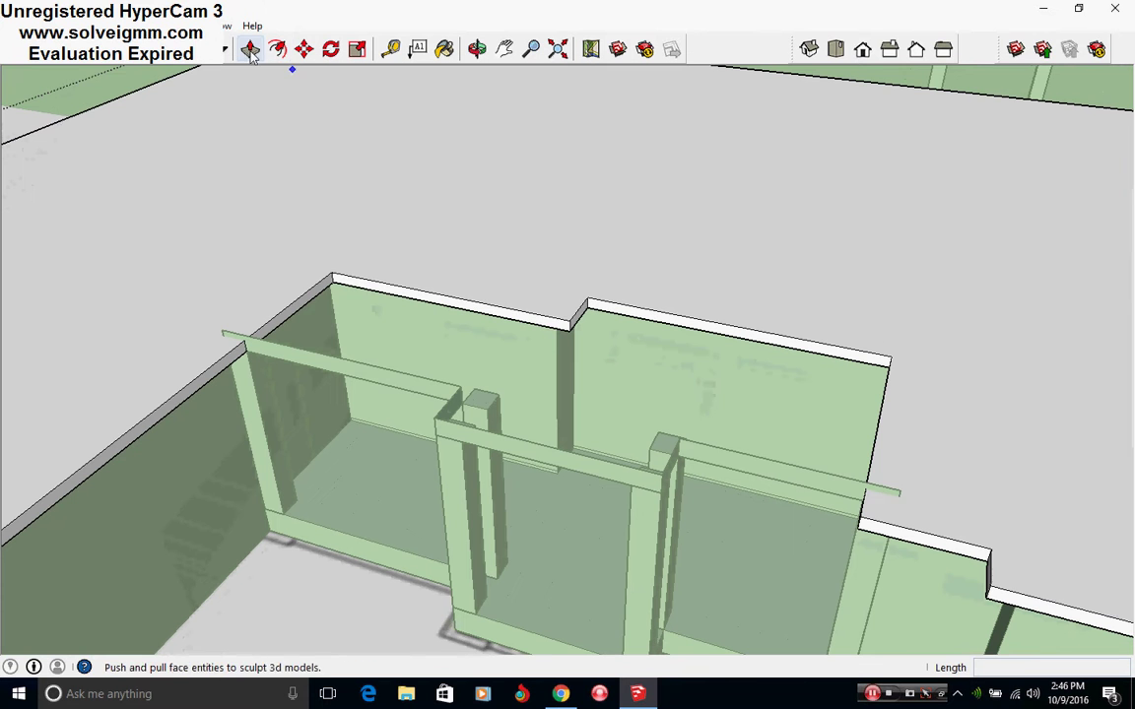
pyautogui.click(250, 48)
pyautogui.moveTo(539, 326); pyautogui.dragTo(367, 384)
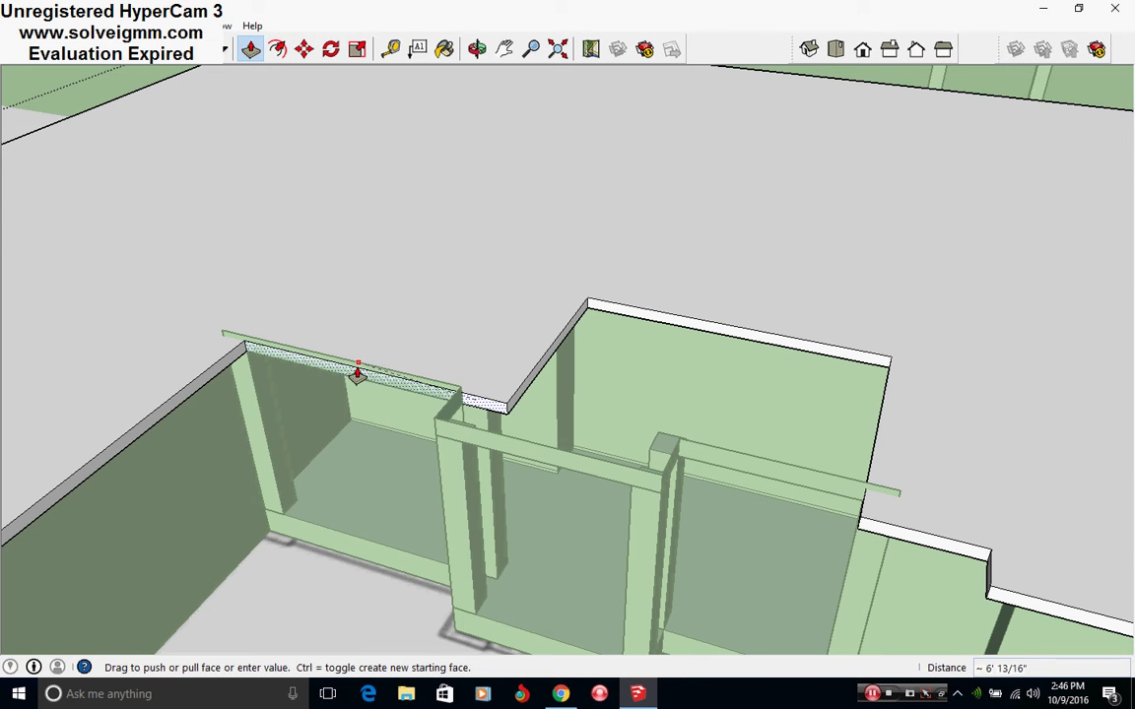
pyautogui.click(358, 374)
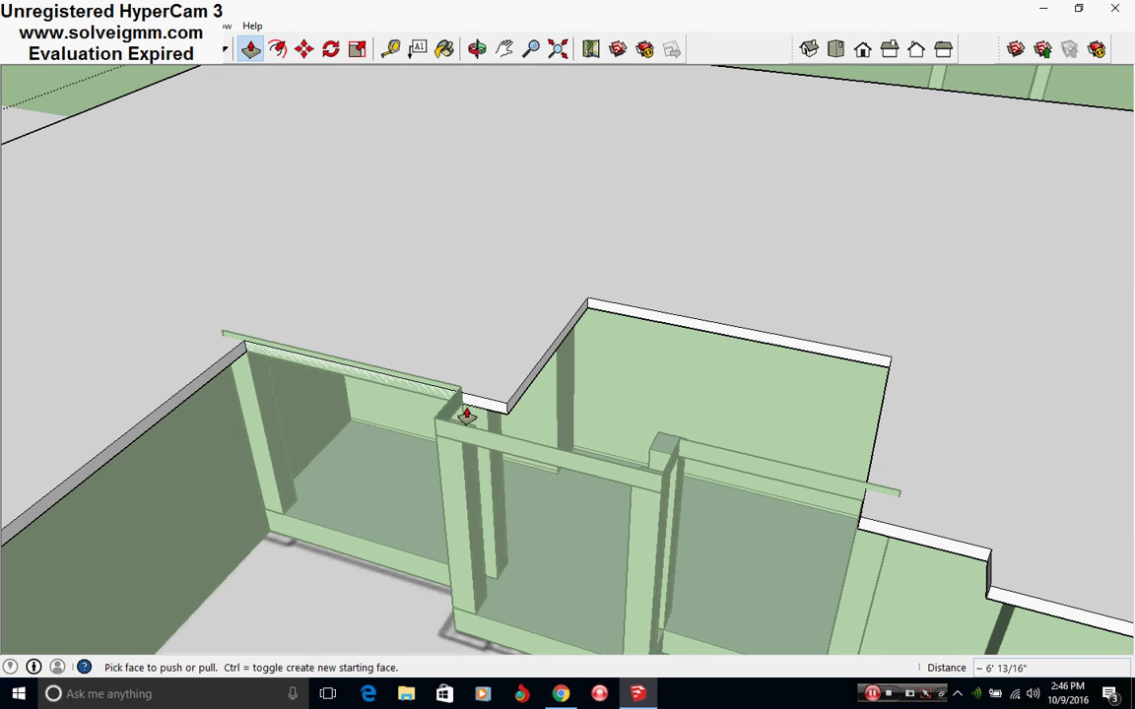
# - Extend the porch roof edge another 1' outward and pull the neighbouring recess edge out about 9' 1 1/2" flush with it
pyautogui.moveTo(475, 410); pyautogui.dragTo(467, 426)
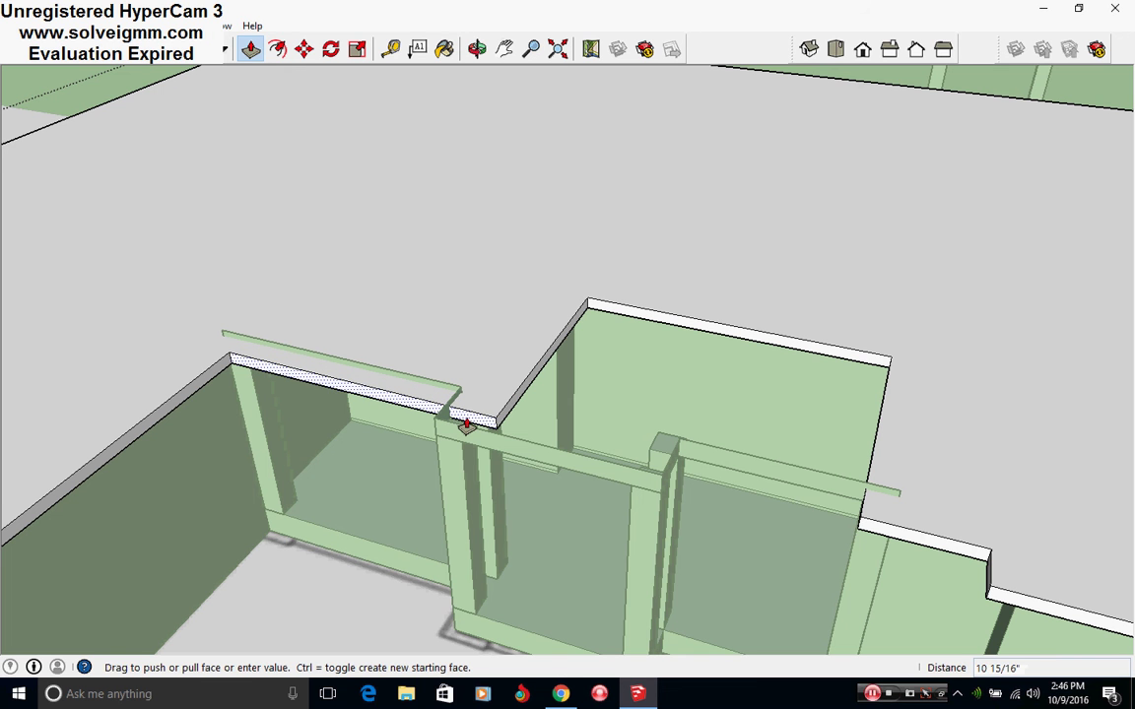
pyautogui.write("1'")
pyautogui.press('Return')
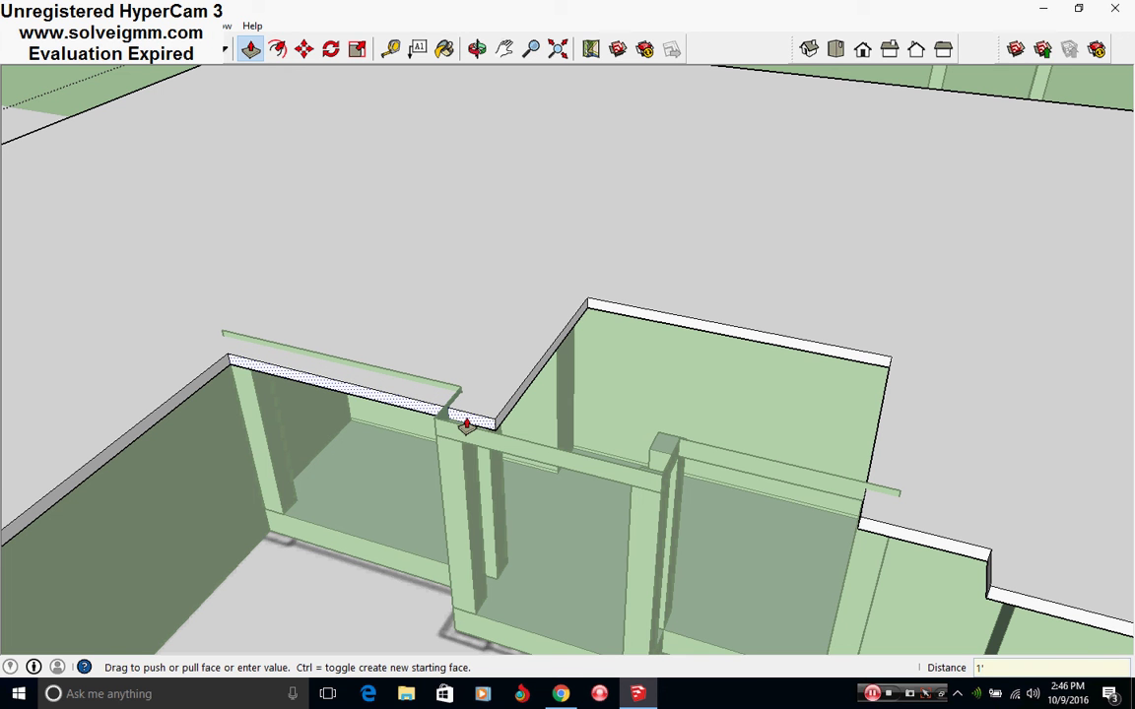
pyautogui.moveTo(626, 313); pyautogui.dragTo(392, 411)
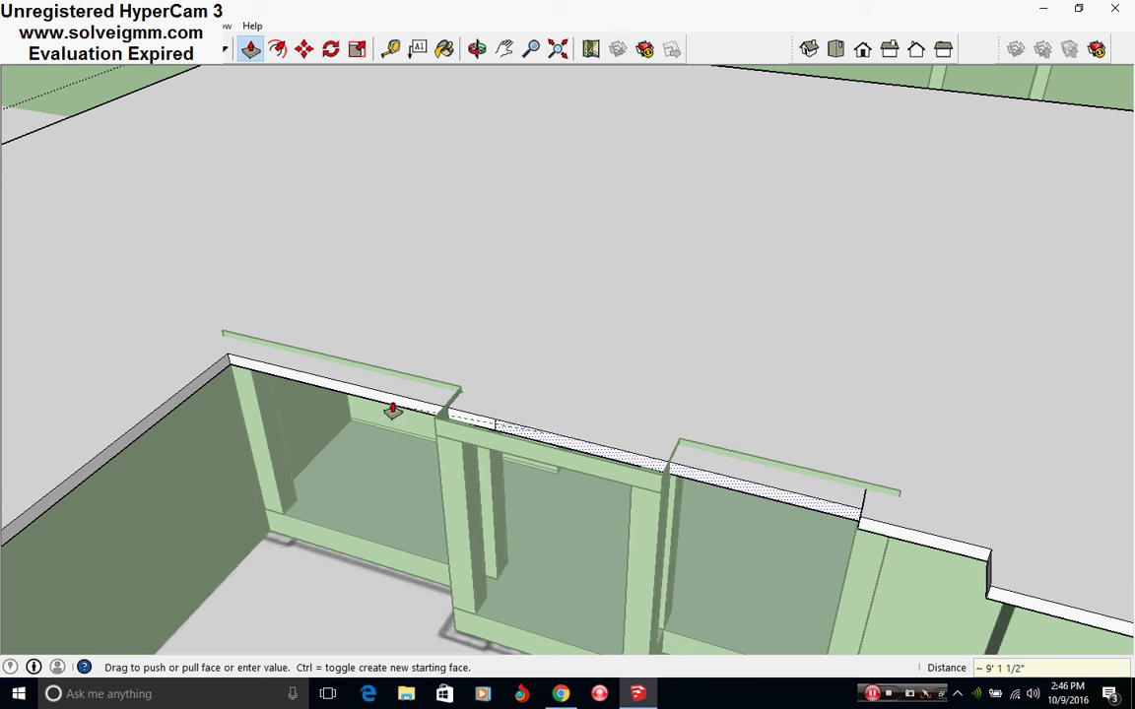
pyautogui.click(378, 399)
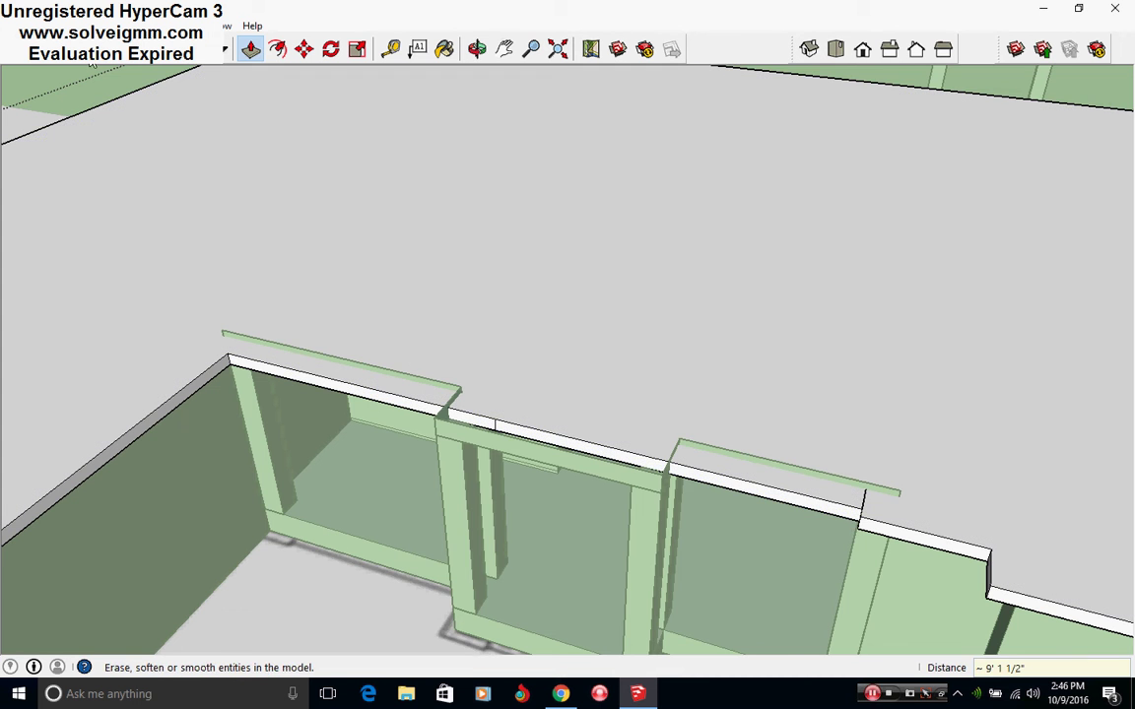
# - Erase the leftover vertical seam lines along the front edge of the roof base beside the porch
pyautogui.click(94, 51)
pyautogui.scroll(1, 413, 419)
pyautogui.scroll(2, 481, 450)
pyautogui.click(500, 412)
pyautogui.moveTo(912, 485)
pyautogui.keyDown('shift'); pyautogui.mouseDown(button='middle')
pyautogui.moveTo(436, 433)
pyautogui.moveTo(592, 383)
pyautogui.moveTo(714, 369)
pyautogui.moveTo(901, 297)
pyautogui.moveTo(991, 316)
pyautogui.moveTo(500, 372)
pyautogui.moveTo(197, 360)
pyautogui.mouseUp(button='middle'); pyautogui.keyUp('shift')
pyautogui.scroll(2, 436, 433)
pyautogui.scroll(2, 714, 369)
pyautogui.scroll(2, 534, 293)
pyautogui.moveTo(998, 334)
pyautogui.keyDown('shift'); pyautogui.mouseDown(button='middle')
pyautogui.moveTo(534, 294)
pyautogui.moveTo(818, 314)
pyautogui.moveTo(833, 340)
pyautogui.mouseUp(button='middle'); pyautogui.keyUp('shift')
pyautogui.scroll(3, 832, 340)
pyautogui.scroll(2, 630, 355)
pyautogui.moveTo(608, 337)
pyautogui.mouseDown(button='middle')
pyautogui.moveTo(611, 357)
pyautogui.moveTo(697, 361)
pyautogui.moveTo(435, 354)
pyautogui.moveTo(511, 378)
pyautogui.moveTo(651, 253)
pyautogui.moveTo(513, 239)
pyautogui.mouseUp(button='middle')
pyautogui.click(512, 238)
# - Finish editing the roof base group and switch to the top view for the elevation drawing
pyautogui.moveTo(367, 281)
pyautogui.mouseDown(button='middle')
pyautogui.moveTo(481, 395)
pyautogui.moveTo(431, 324)
pyautogui.moveTo(411, 338)
pyautogui.moveTo(382, 302)
pyautogui.mouseUp(button='middle')
pyautogui.moveTo(435, 334)
pyautogui.mouseDown(button='middle')
pyautogui.moveTo(919, 430)
pyautogui.moveTo(762, 482)
pyautogui.mouseUp(button='middle')
pyautogui.scroll(-5, 646, 445)
pyautogui.moveTo(640, 443)
pyautogui.mouseDown(button='middle')
pyautogui.moveTo(623, 453)
pyautogui.moveTo(605, 527)
pyautogui.mouseUp(button='middle')
pyautogui.keyDown('shift'); pyautogui.moveTo(458, 500); pyautogui.dragTo(593, 476, button='middle'); pyautogui.keyUp('shift')
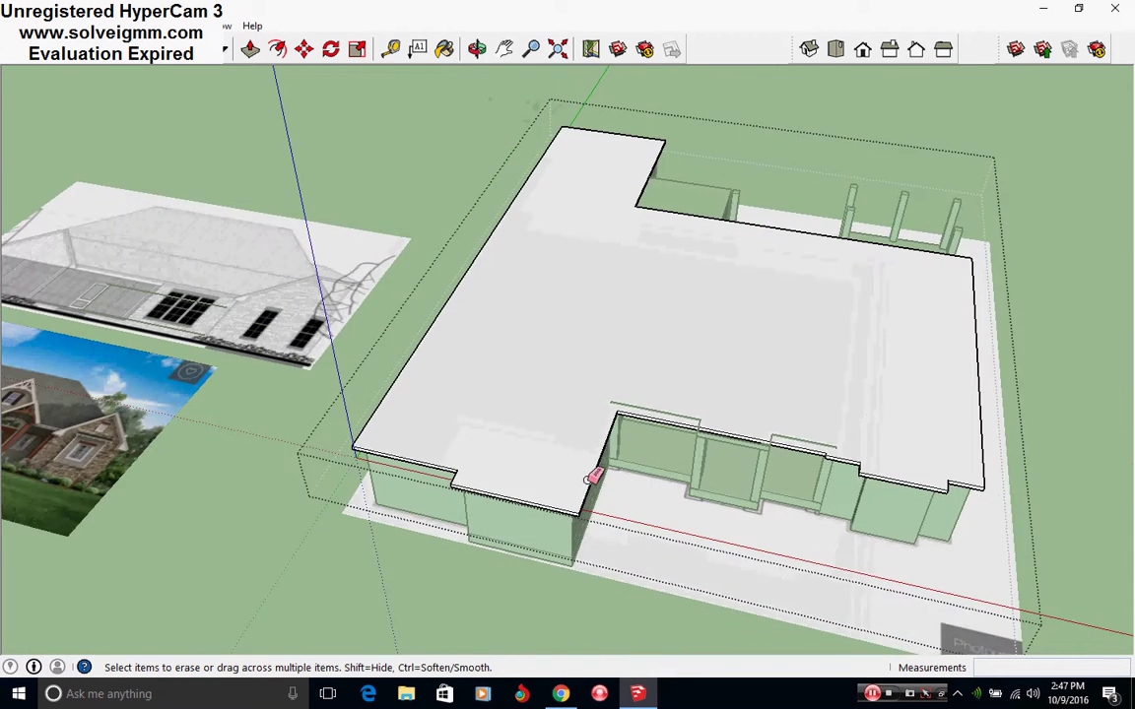
pyautogui.moveTo(384, 411)
pyautogui.mouseDown(button='middle')
pyautogui.moveTo(413, 406)
pyautogui.moveTo(500, 462)
pyautogui.mouseUp(button='middle')
pyautogui.press('l')
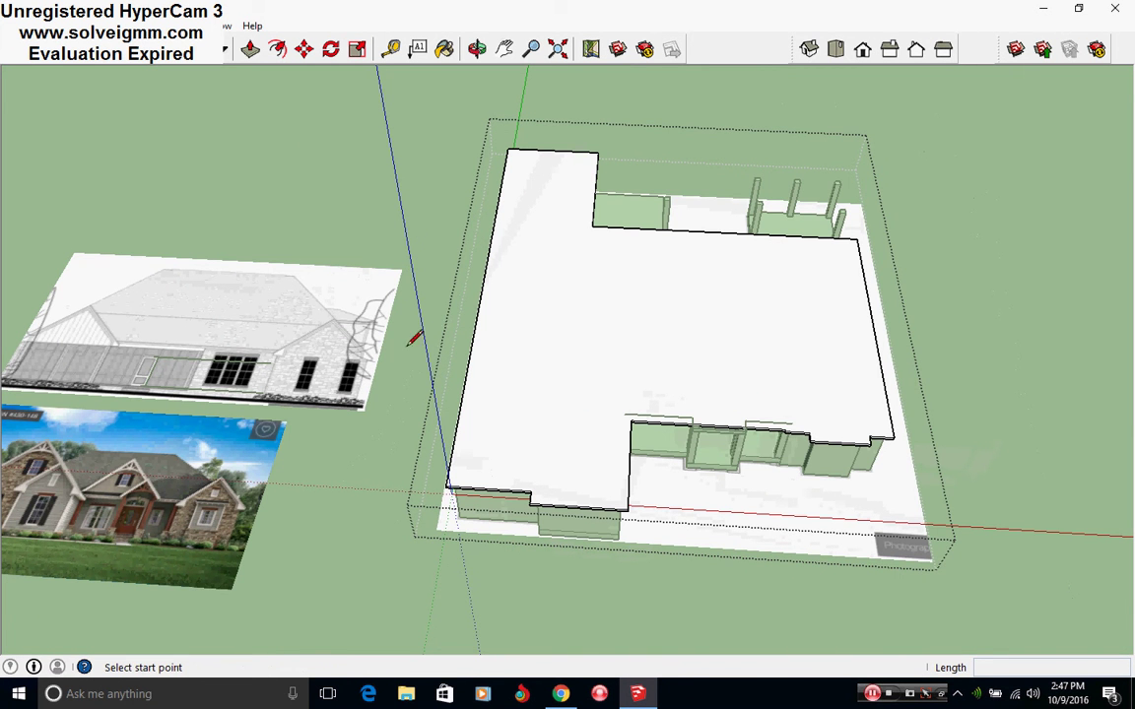
pyautogui.scroll(1, 195, 257)
pyautogui.keyDown('shift'); pyautogui.moveTo(195, 257); pyautogui.dragTo(457, 254, button='middle'); pyautogui.keyUp('shift')
pyautogui.scroll(-1, 414, 291)
pyautogui.scroll(1, 434, 315)
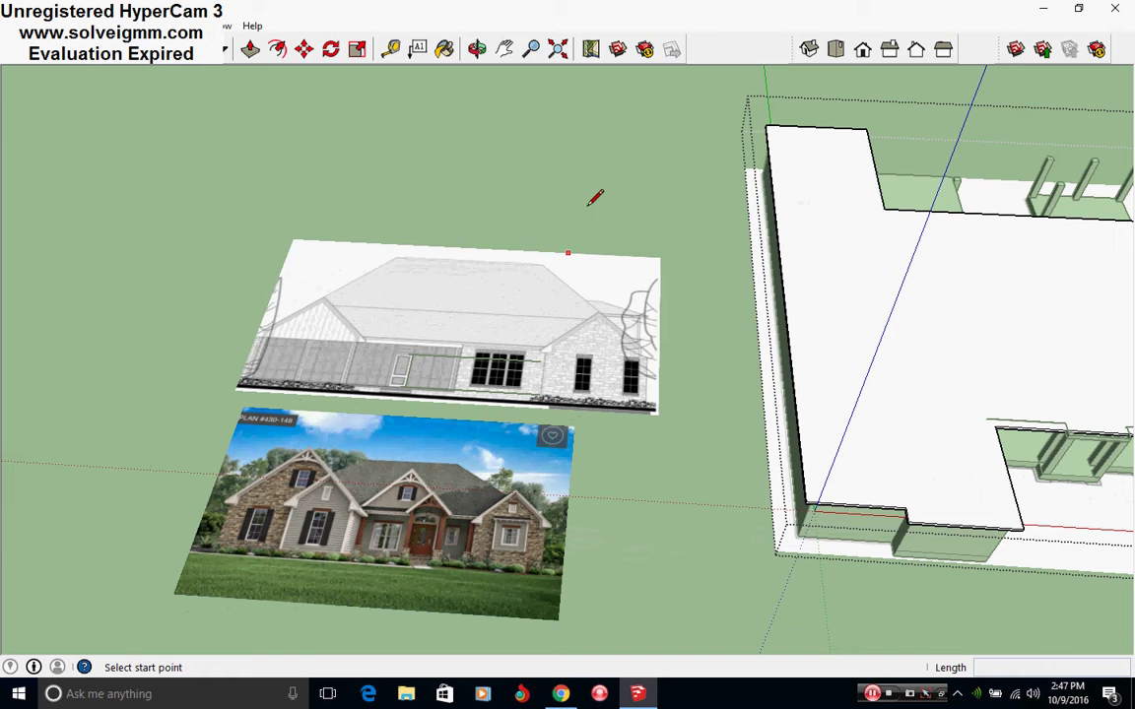
pyautogui.rightClick(576, 177)
pyautogui.click(627, 186)
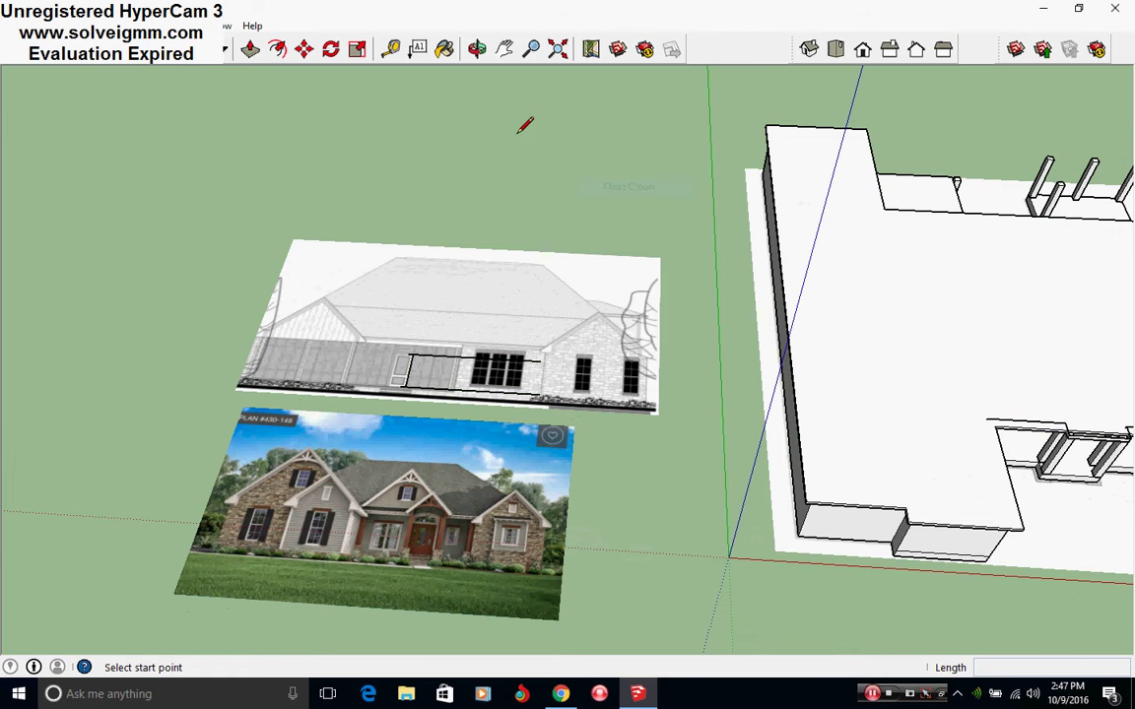
pyautogui.click(838, 52)
# - Trace the inner slope of the porch gable on the elevation drawing with a line from its peak to its eave
pyautogui.scroll(2, 276, 351)
pyautogui.moveTo(276, 351)
pyautogui.keyDown('shift'); pyautogui.mouseDown(button='middle')
pyautogui.moveTo(485, 361)
pyautogui.moveTo(482, 387)
pyautogui.mouseUp(button='middle'); pyautogui.keyUp('shift')
pyautogui.scroll(2, 476, 352)
pyautogui.press('l')
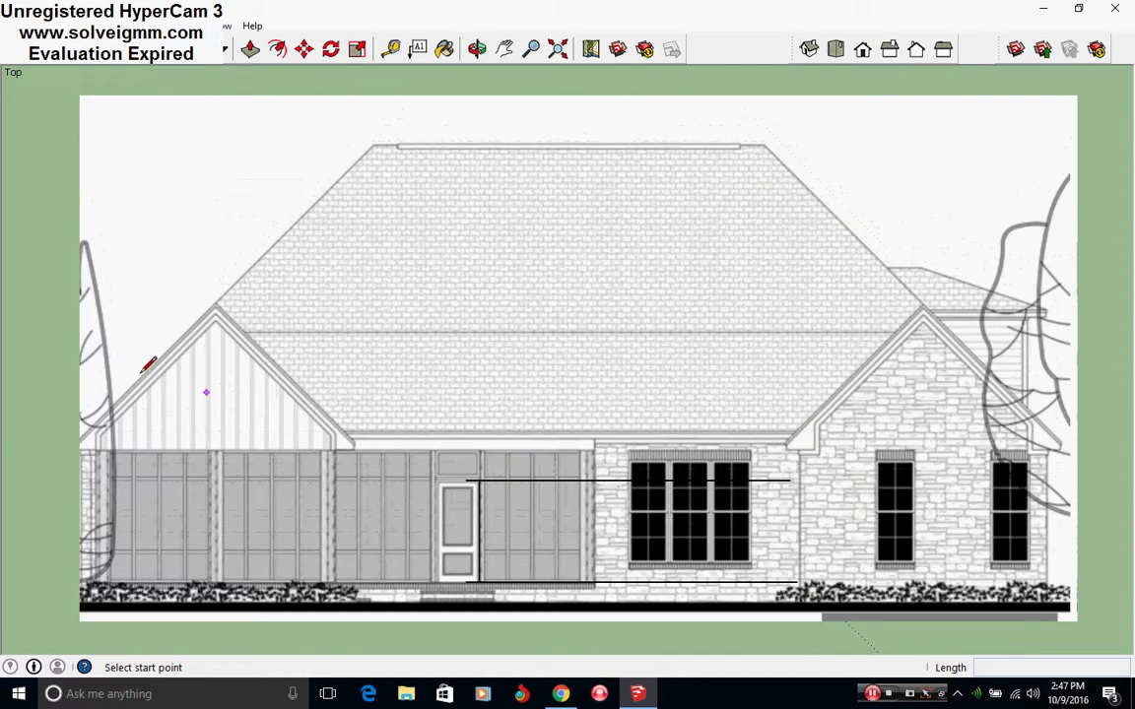
pyautogui.scroll(3, 101, 345)
pyautogui.scroll(2, 348, 333)
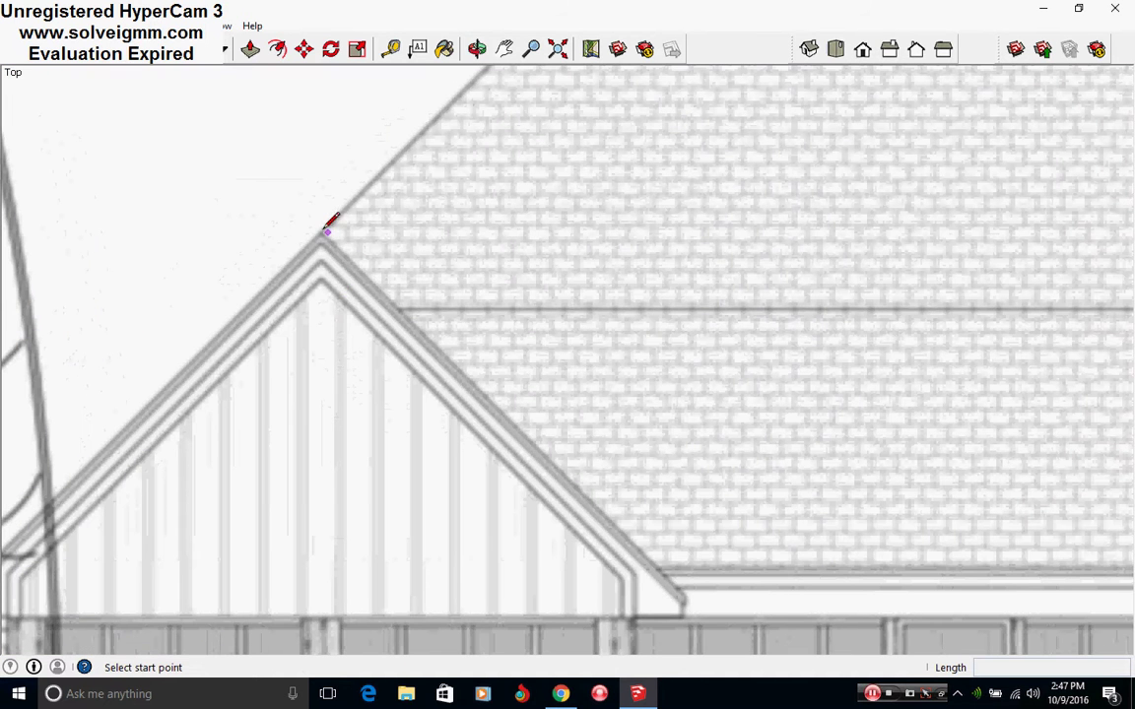
pyautogui.click(323, 234)
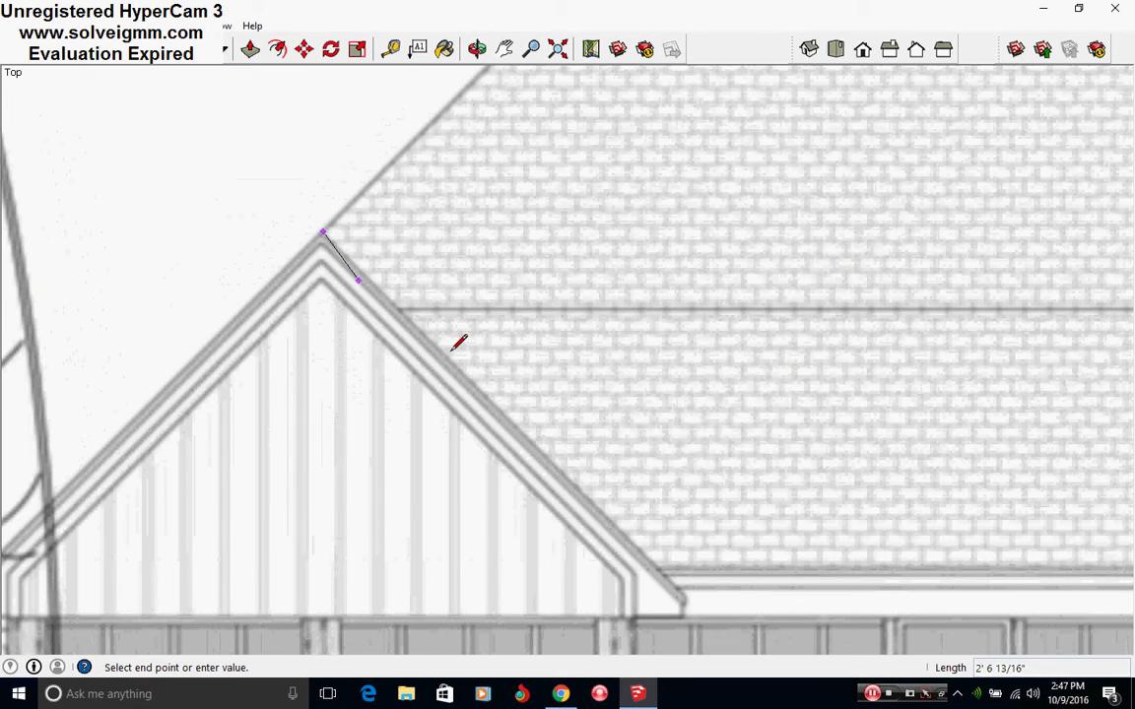
pyautogui.click(684, 592)
pyautogui.press('Escape')
# - Measure the traced gable slope's drop over a 1' horizontal run from the peak, and undo the helper line
pyautogui.scroll(3, 359, 212)
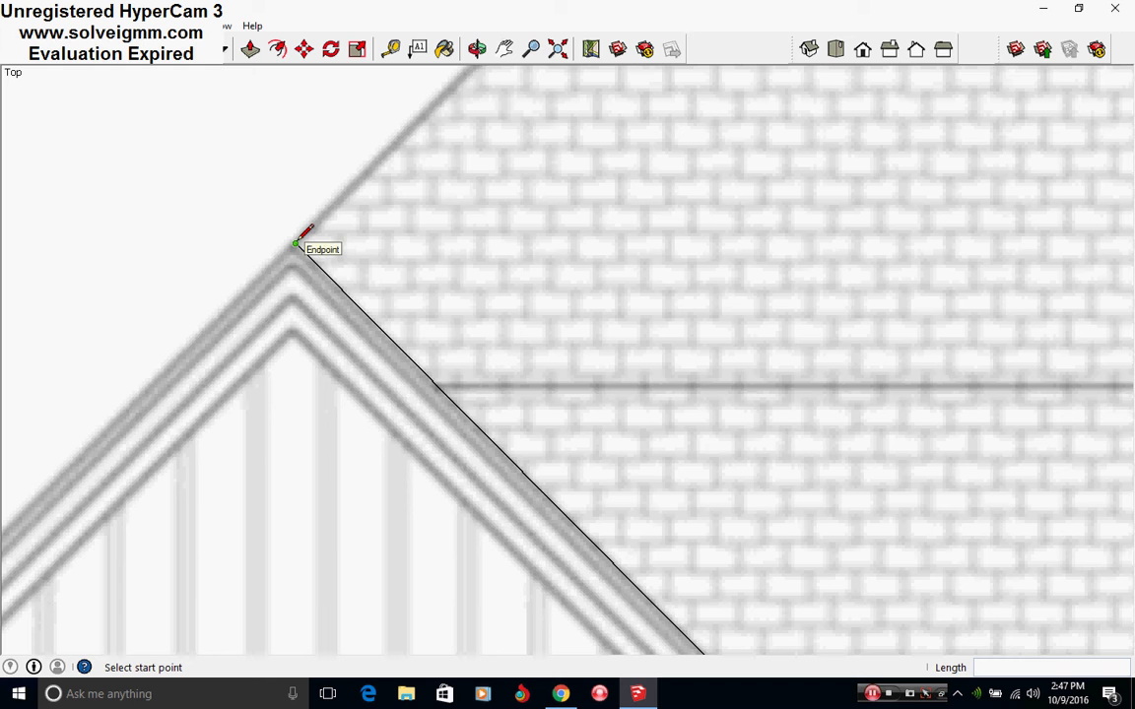
pyautogui.click(296, 243)
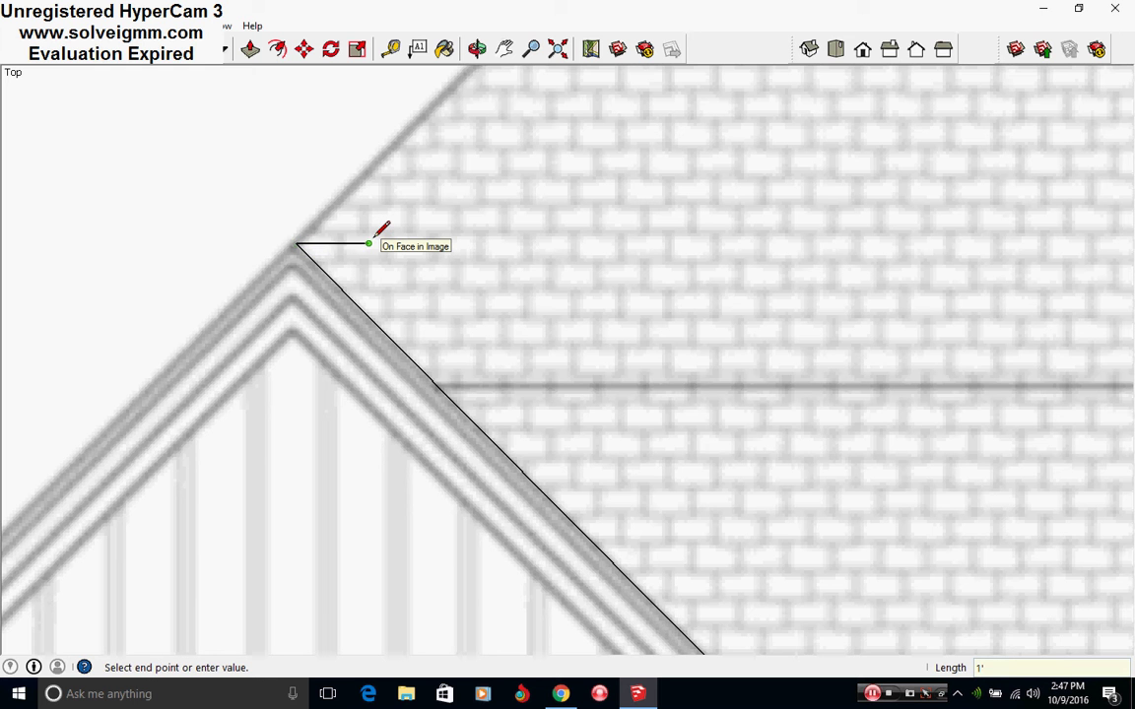
pyautogui.click(369, 243)
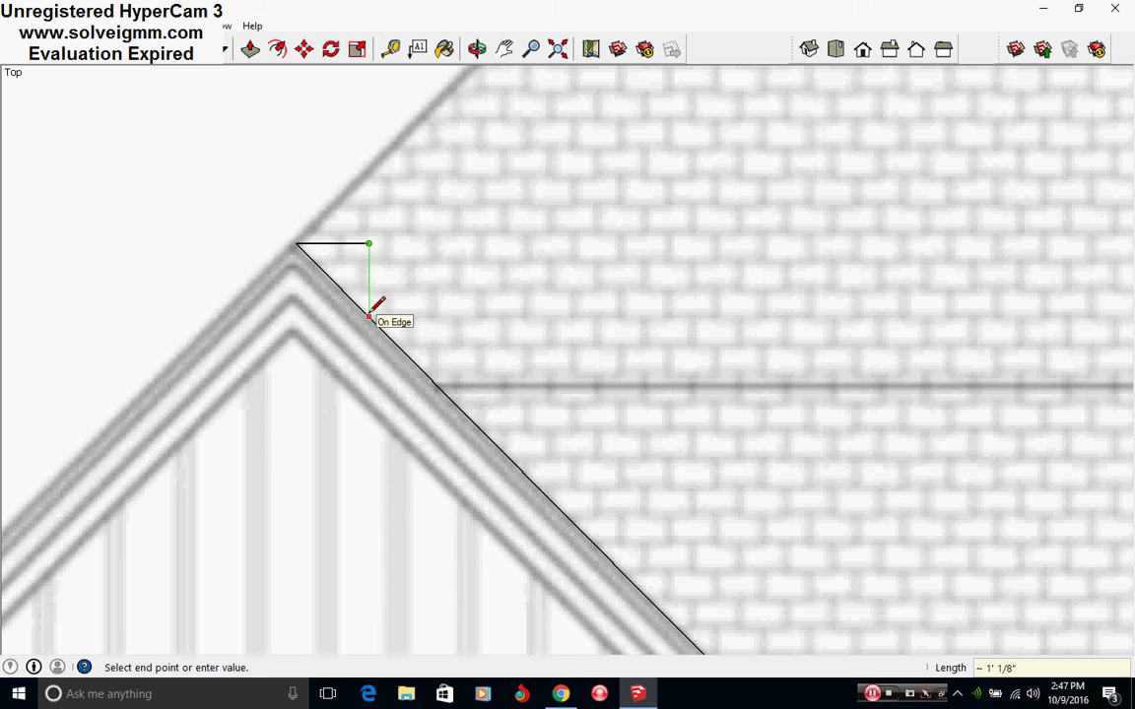
pyautogui.press('Escape')
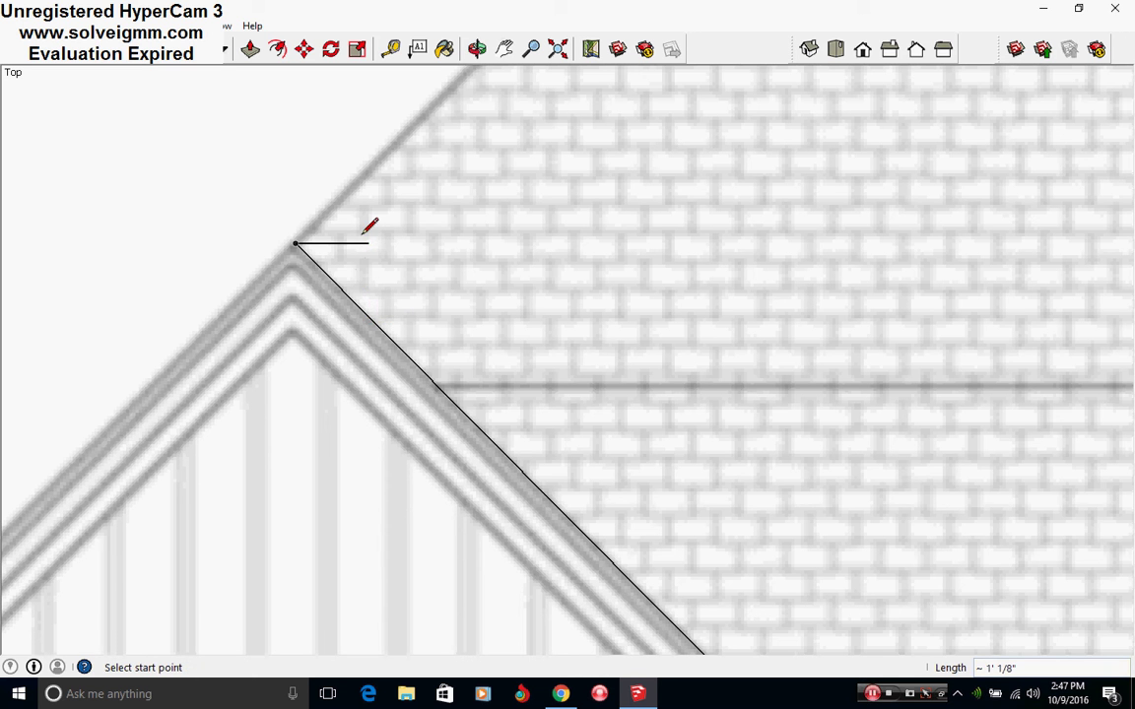
pyautogui.hotkey('ctrl', 'z')
# - Open the roof base group on the house for editing
pyautogui.scroll(-10, 324, 303)
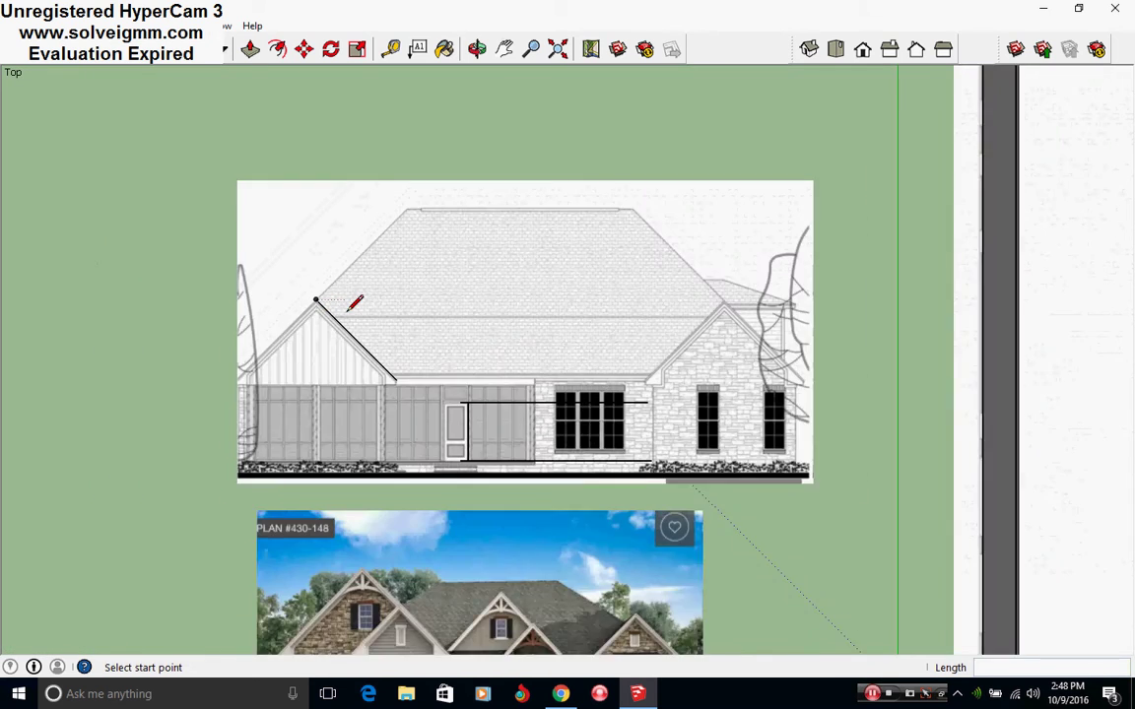
pyautogui.scroll(1, 350, 306)
pyautogui.scroll(-2, 350, 306)
pyautogui.moveTo(346, 316)
pyautogui.mouseDown(button='middle')
pyautogui.moveTo(537, 340)
pyautogui.moveTo(714, 514)
pyautogui.moveTo(806, 362)
pyautogui.moveTo(603, 364)
pyautogui.moveTo(475, 397)
pyautogui.mouseUp(button='middle')
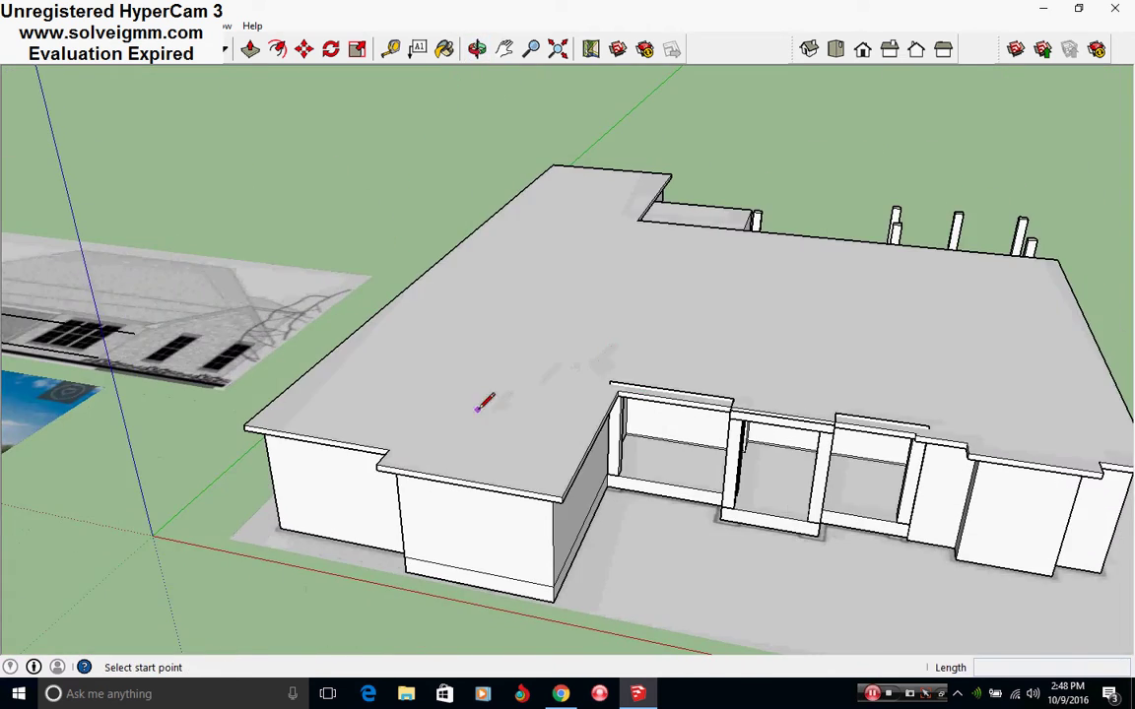
pyautogui.scroll(-3, 540, 422)
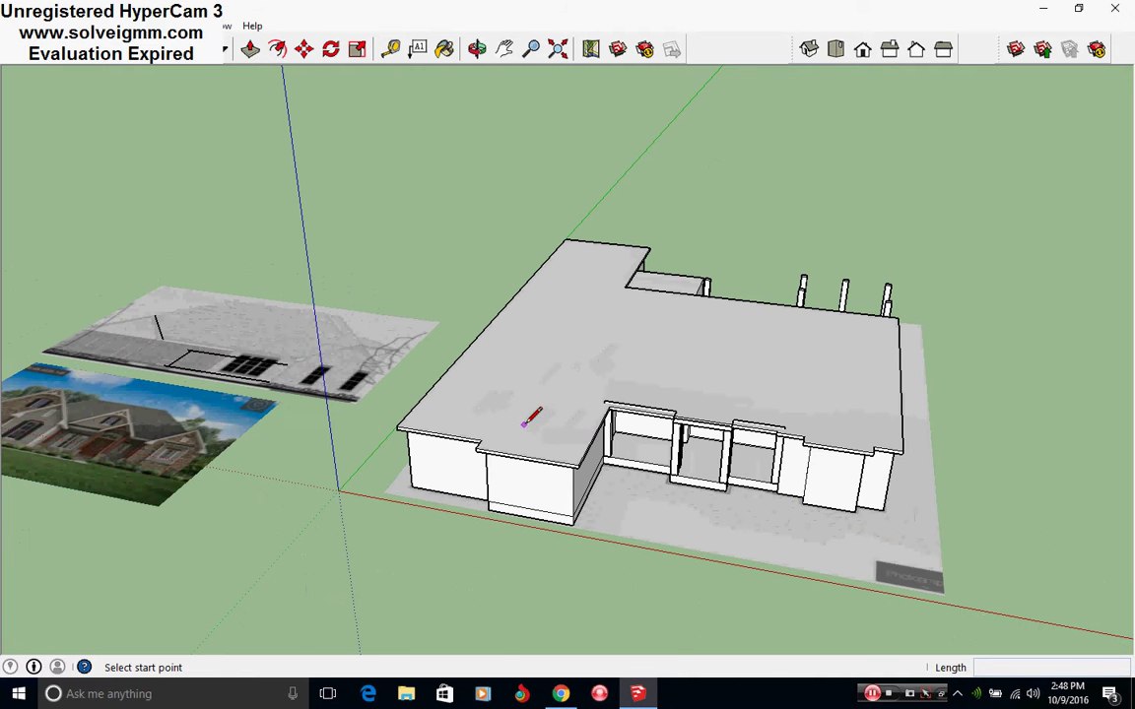
pyautogui.rightClick(518, 422)
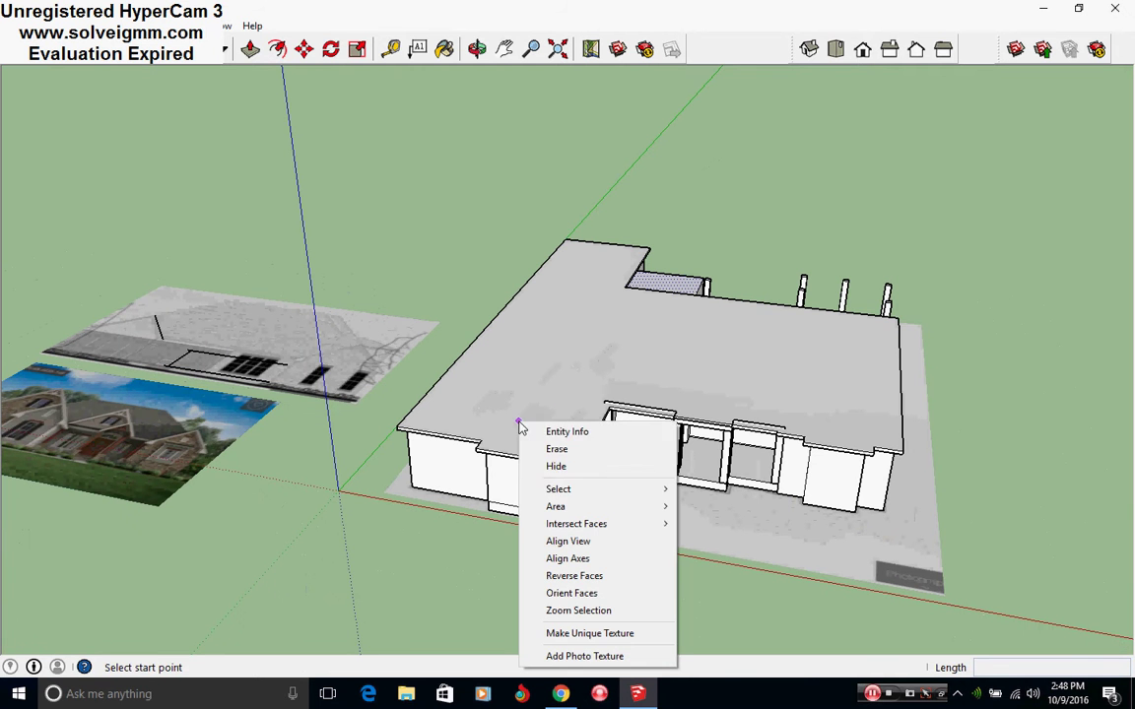
pyautogui.rightClick(458, 443)
pyautogui.click(545, 256)
pyautogui.scroll(1, 591, 413)
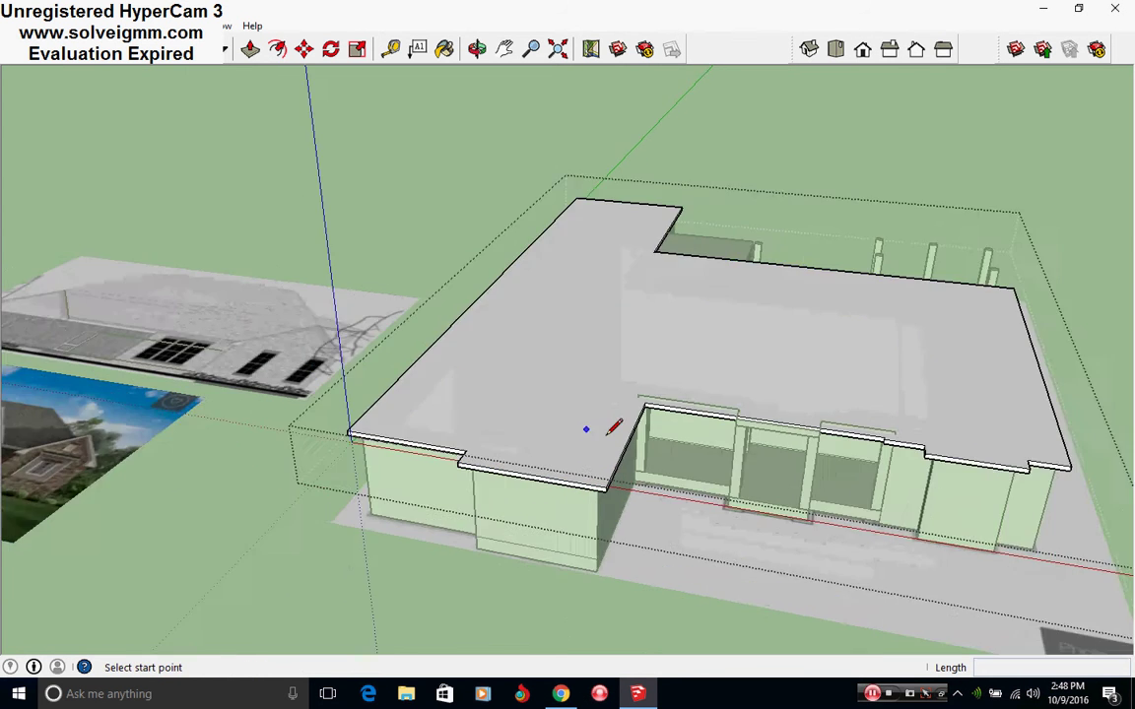
pyautogui.scroll(-1, 603, 431)
pyautogui.scroll(3, 596, 438)
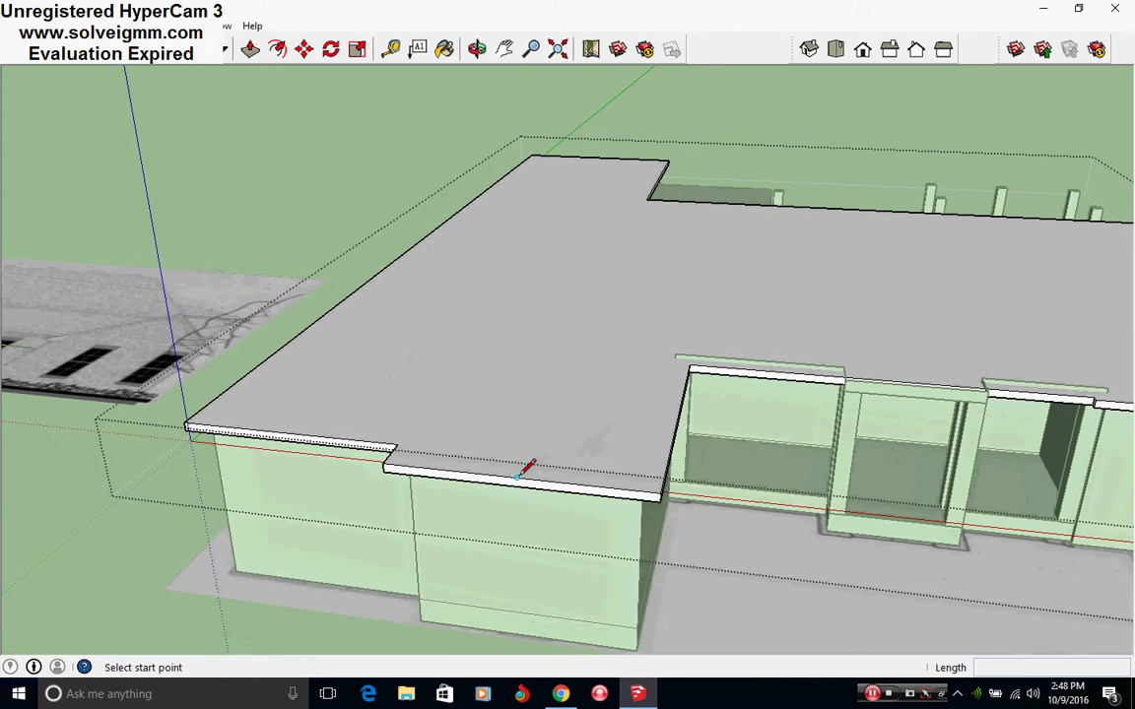
# - Draw a line from the projecting wing's front edge midpoint to its porch-side corner, and a 1' by 1' slope triangle above that corner
pyautogui.click(517, 477)
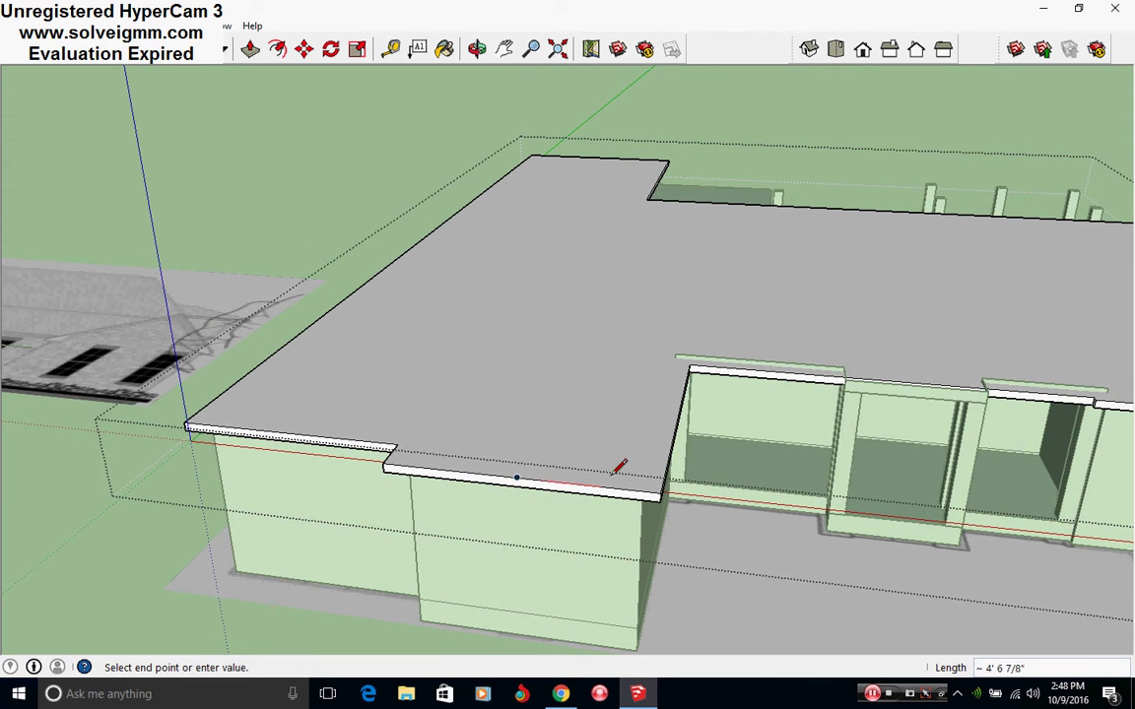
pyautogui.click(660, 493)
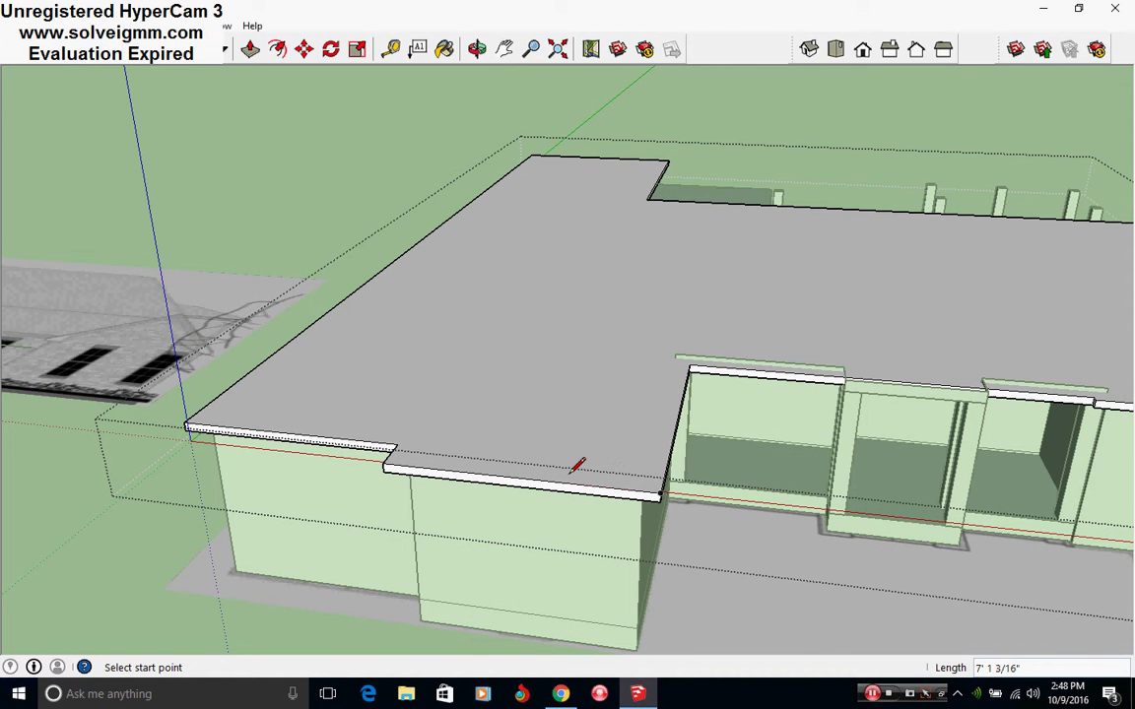
pyautogui.scroll(4, 594, 451)
pyautogui.moveTo(646, 519)
pyautogui.mouseDown(button='middle')
pyautogui.moveTo(588, 512)
pyautogui.moveTo(600, 487)
pyautogui.mouseUp(button='middle')
pyautogui.click(599, 493)
pyautogui.write('1')
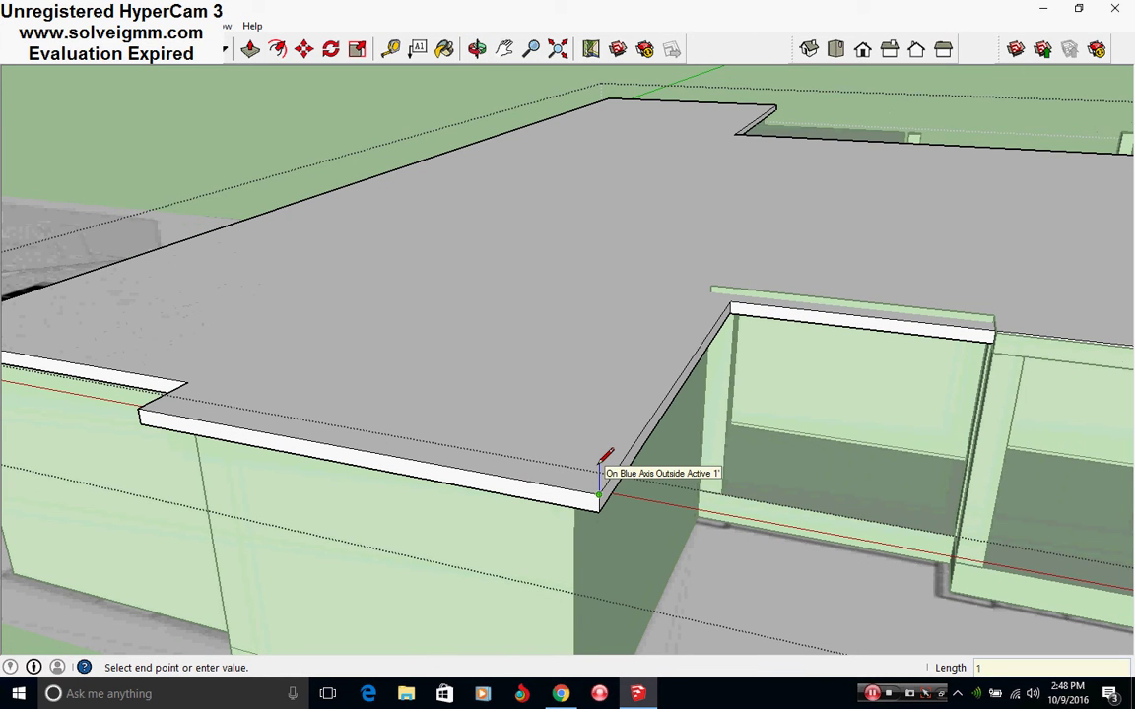
pyautogui.write("'")
pyautogui.press('Return')
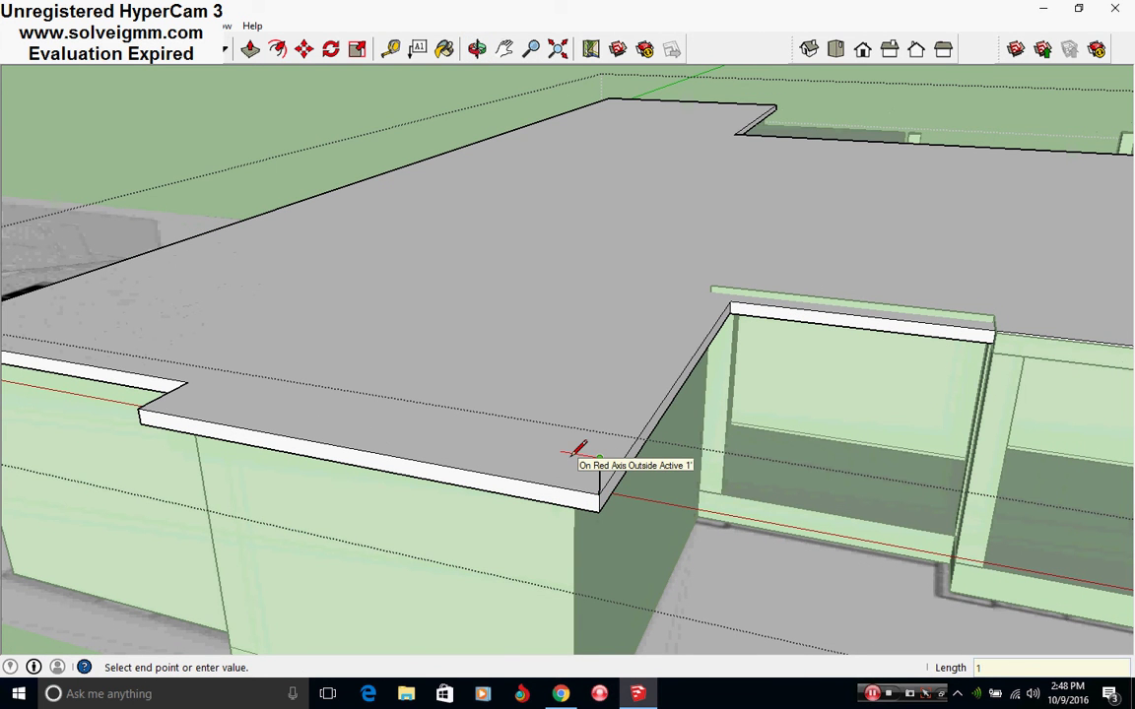
pyautogui.click(599, 488)
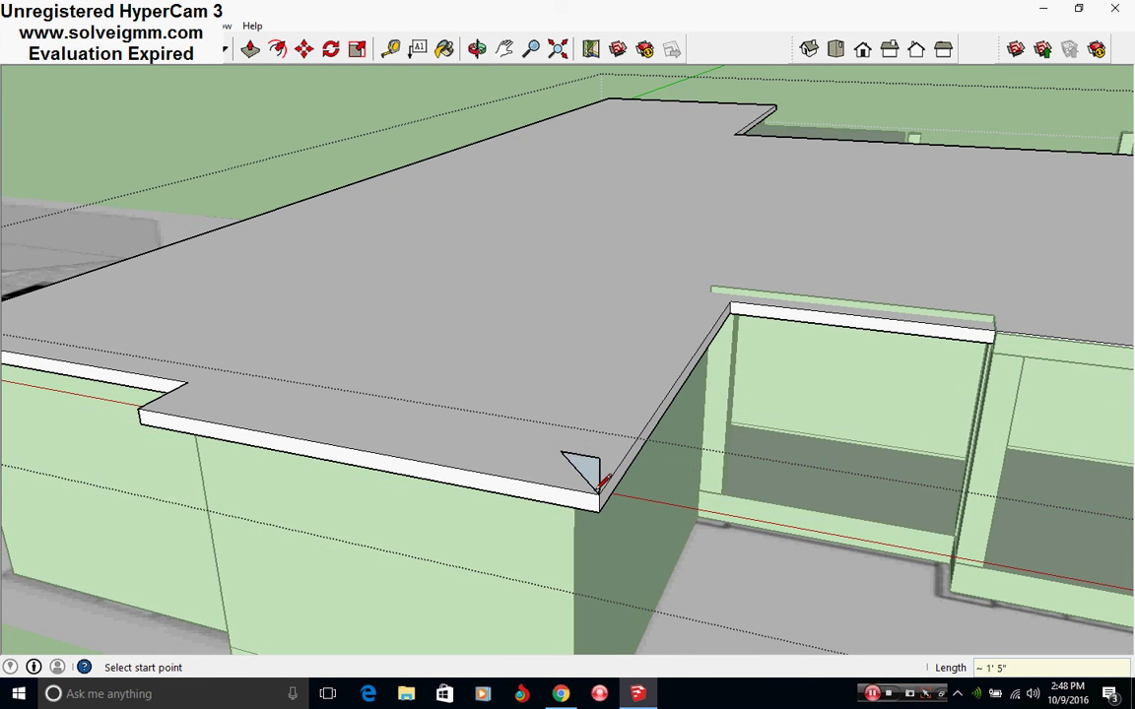
pyautogui.click(560, 451)
# - Extend the slope to a peak above the front edge's midpoint and complete the gable with a line to the opposite corner
pyautogui.scroll(-5, 561, 451)
pyautogui.moveTo(558, 482); pyautogui.dragTo(476, 433, button='middle')
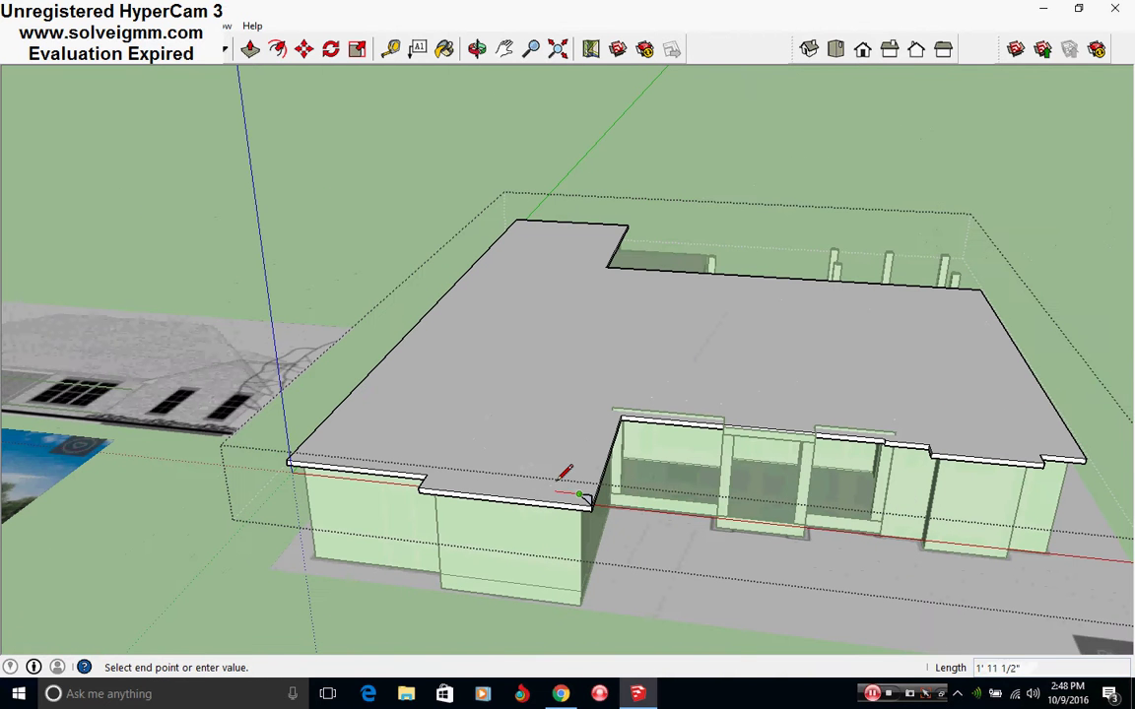
pyautogui.click(501, 416)
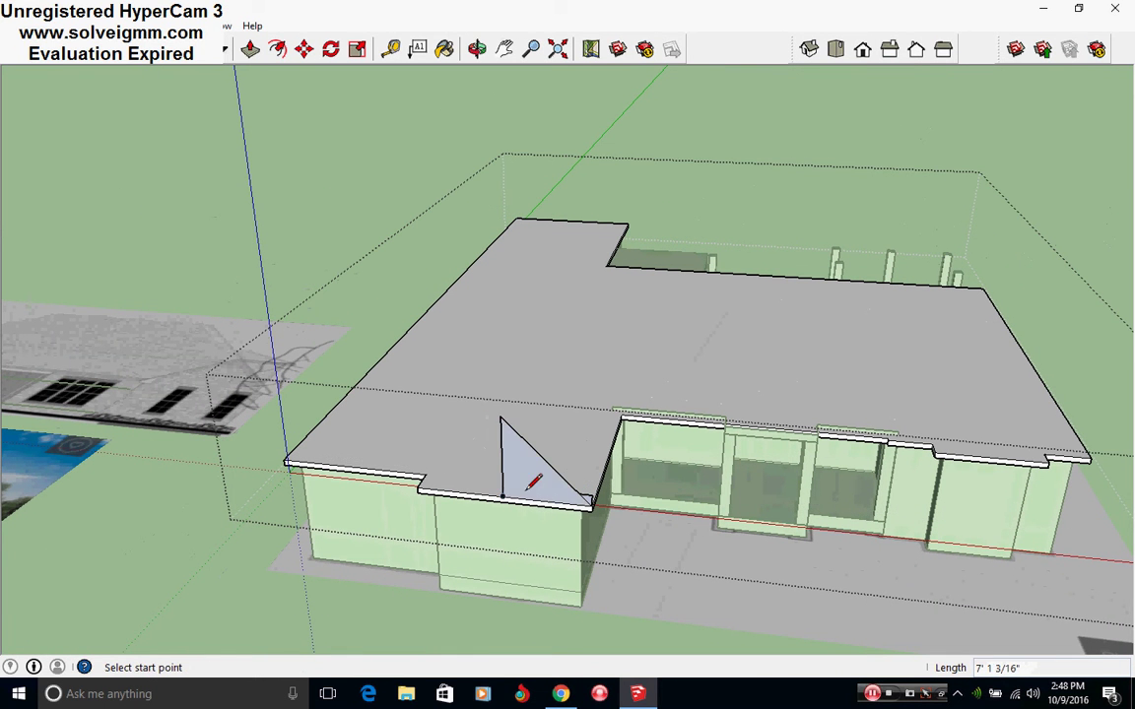
pyautogui.click(418, 487)
pyautogui.click(501, 417)
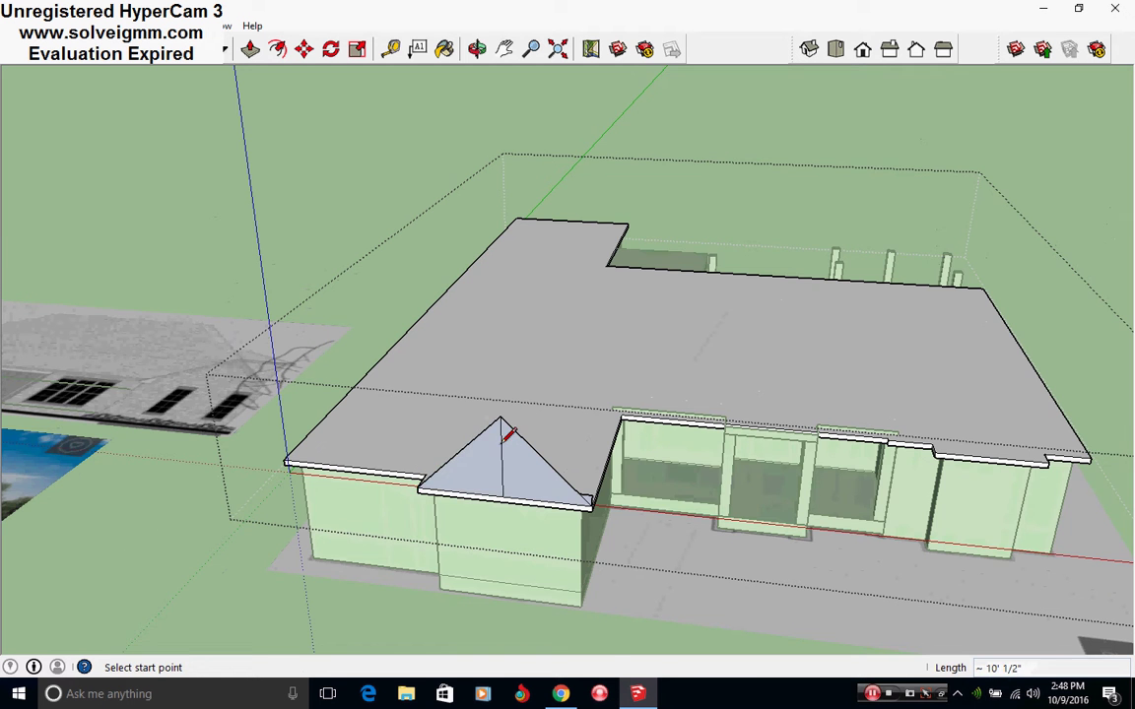
# - Erase the vertical centre line and the small helper triangle's lines from the gable face
pyautogui.scroll(3, 504, 425)
pyautogui.click(90, 48)
pyautogui.click(497, 402)
pyautogui.scroll(3, 554, 470)
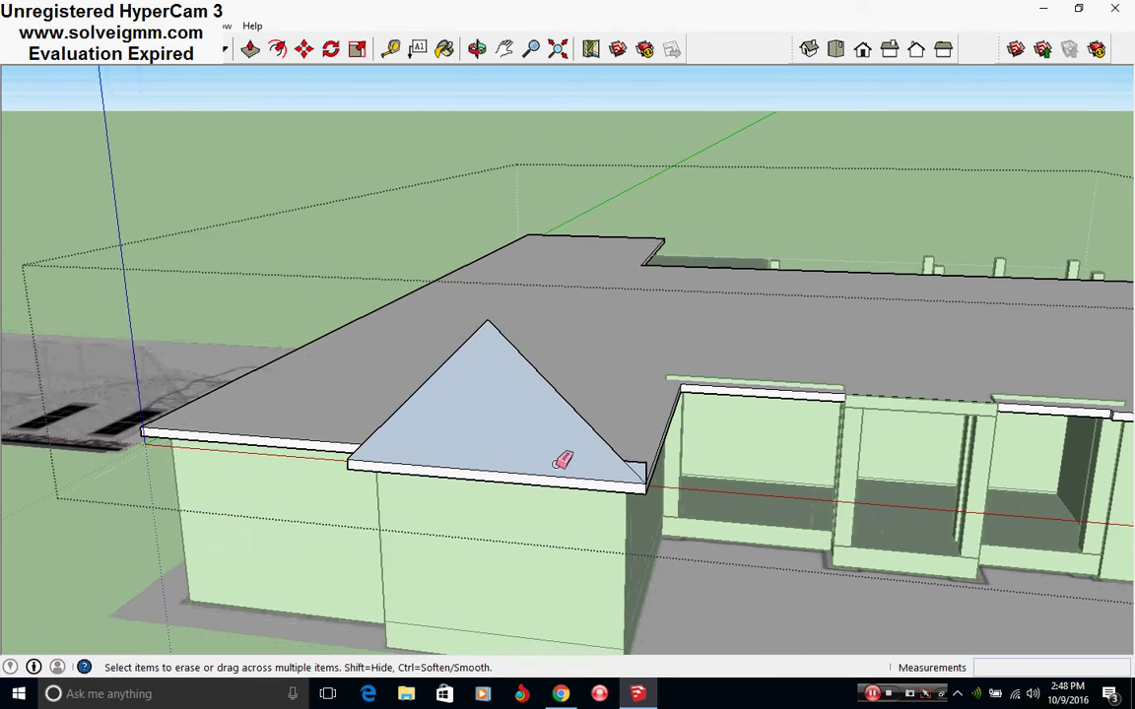
pyautogui.moveTo(660, 462); pyautogui.dragTo(566, 508, button='middle')
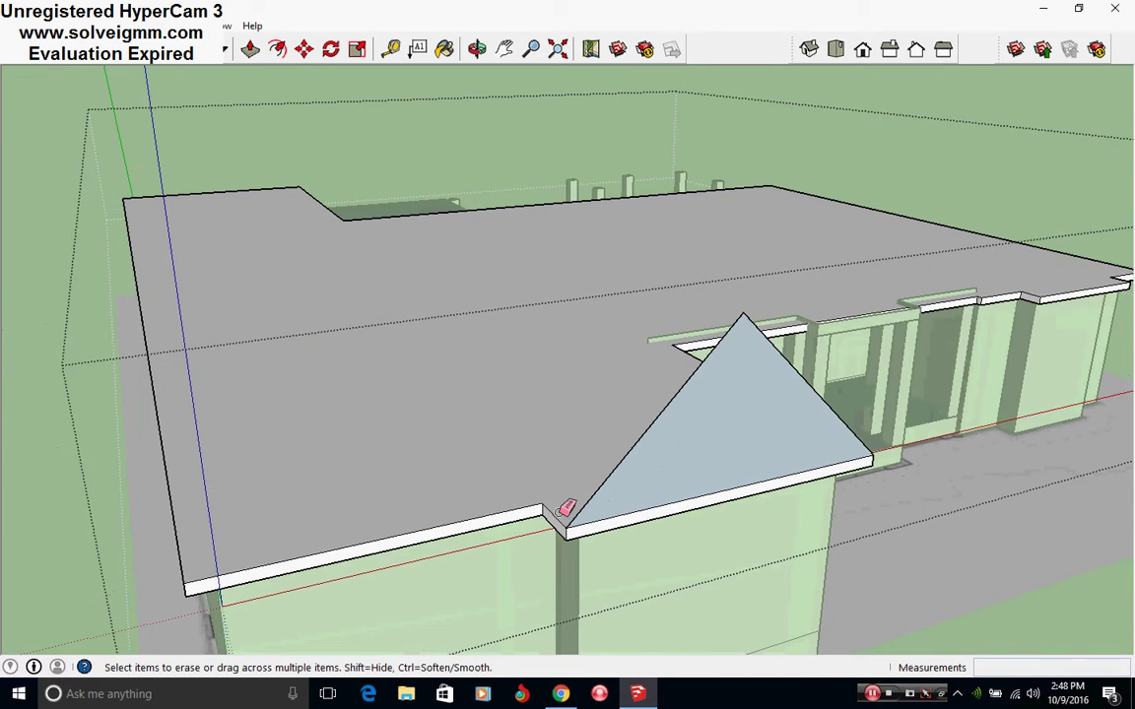
# - Copy the short side edge of the roof step beside the gable from its front corner to the gable's peak
pyautogui.rightClick(555, 516)
pyautogui.click(299, 50)
pyautogui.click(304, 49)
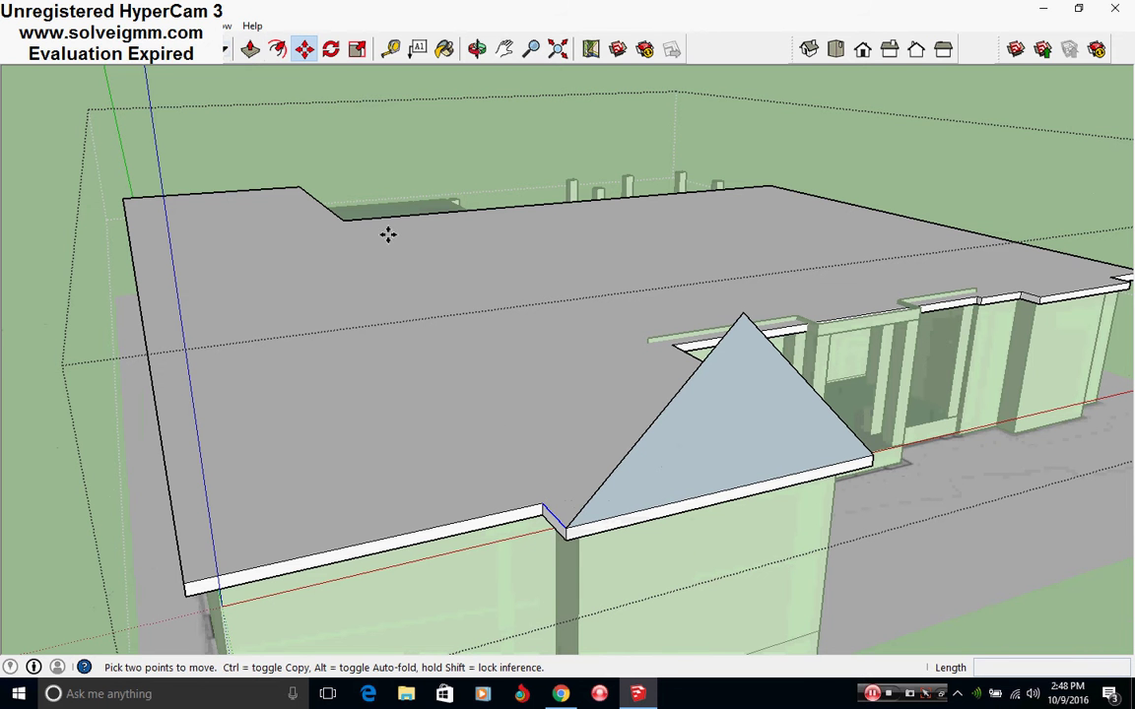
pyautogui.press('ctrl')
pyautogui.click(569, 529)
pyautogui.click(743, 311)
# - Copy the gable's porch-side slope line so its lower end sits at the rear end of the short edge on the peak
pyautogui.moveTo(743, 311); pyautogui.dragTo(532, 476, button='middle')
pyautogui.rightClick(544, 467)
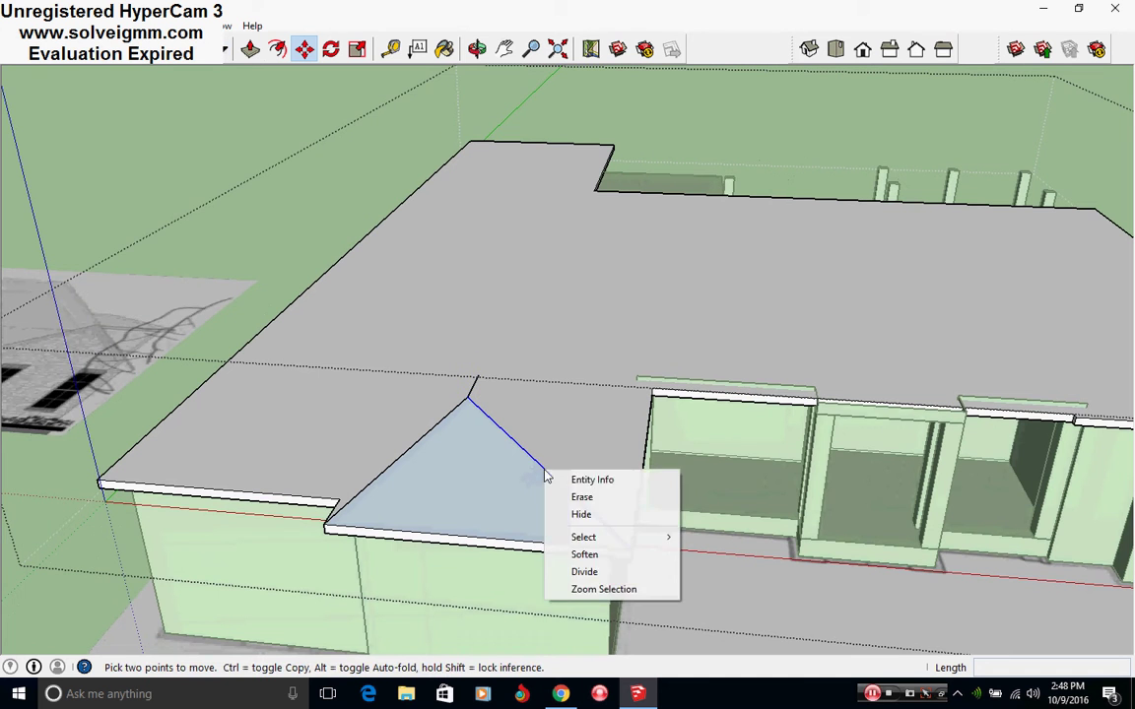
pyautogui.press('Escape')
pyautogui.click(626, 546)
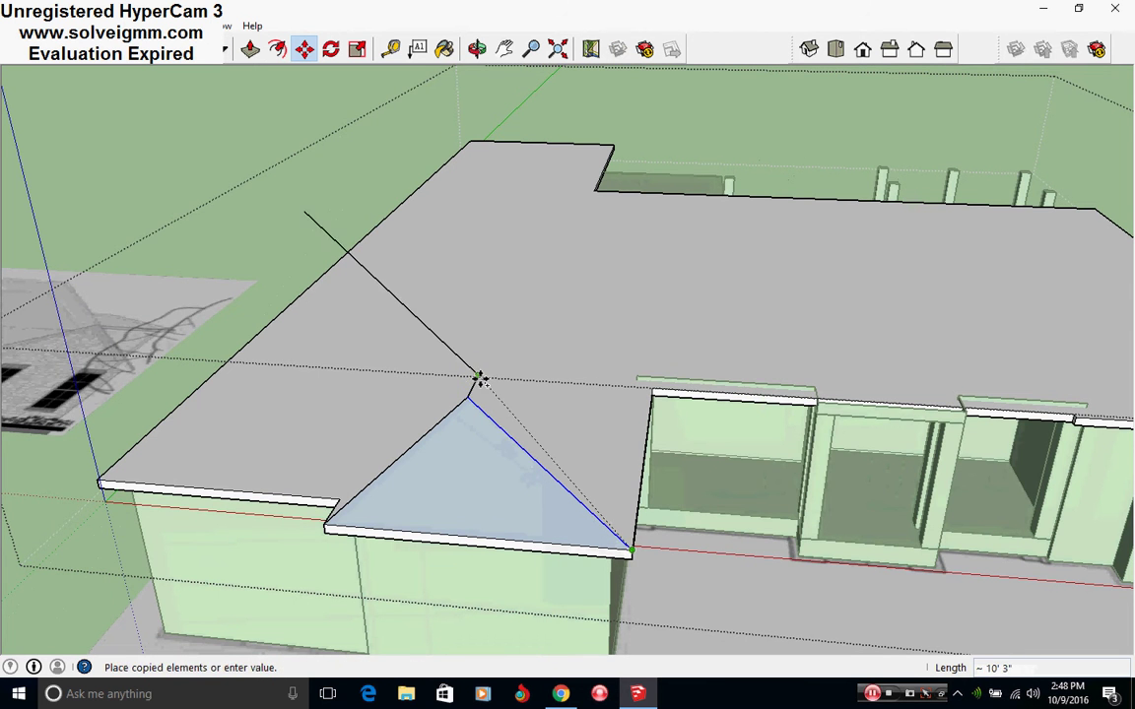
pyautogui.click(475, 380)
# - Draw a line from the roof step's inner corner to the rear end of the peak's short edge, closing the sloped strip
pyautogui.moveTo(476, 381); pyautogui.dragTo(532, 532, button='middle')
pyautogui.click(87, 48)
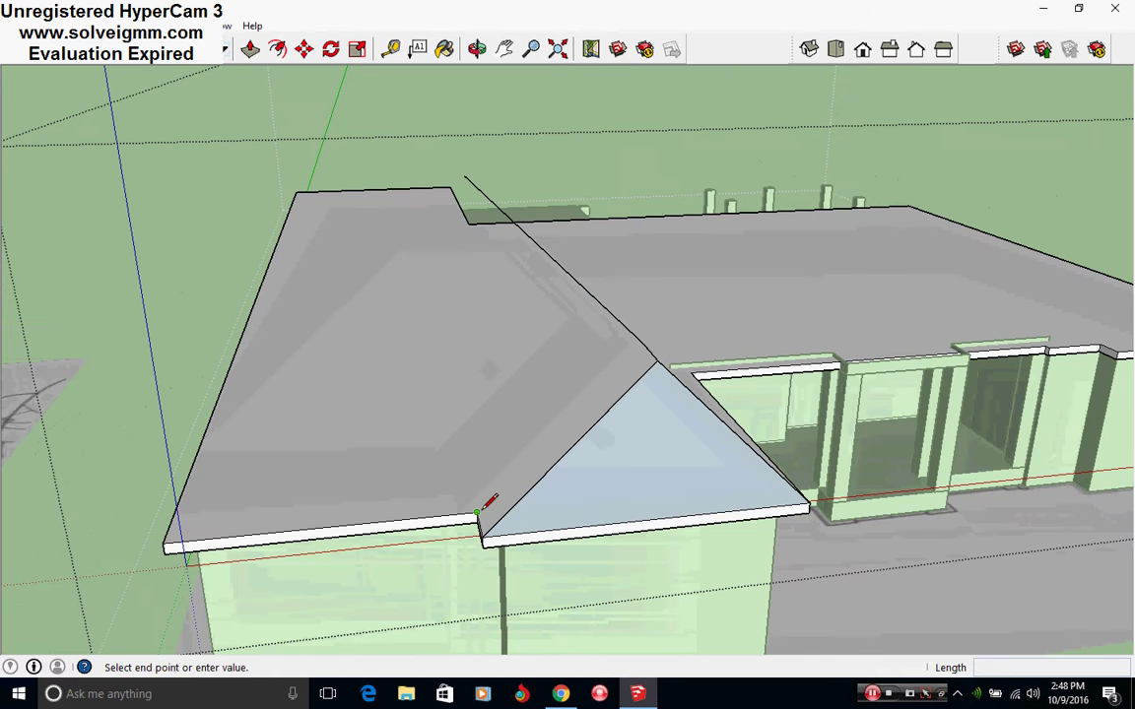
pyautogui.click(652, 361)
pyautogui.moveTo(620, 463)
pyautogui.mouseDown(button='middle')
pyautogui.moveTo(603, 400)
pyautogui.moveTo(684, 535)
pyautogui.moveTo(630, 507)
pyautogui.mouseUp(button='middle')
# - Copy the gable's other slope line from its lower corner to the outer front corner of the roof base
pyautogui.rightClick(624, 495)
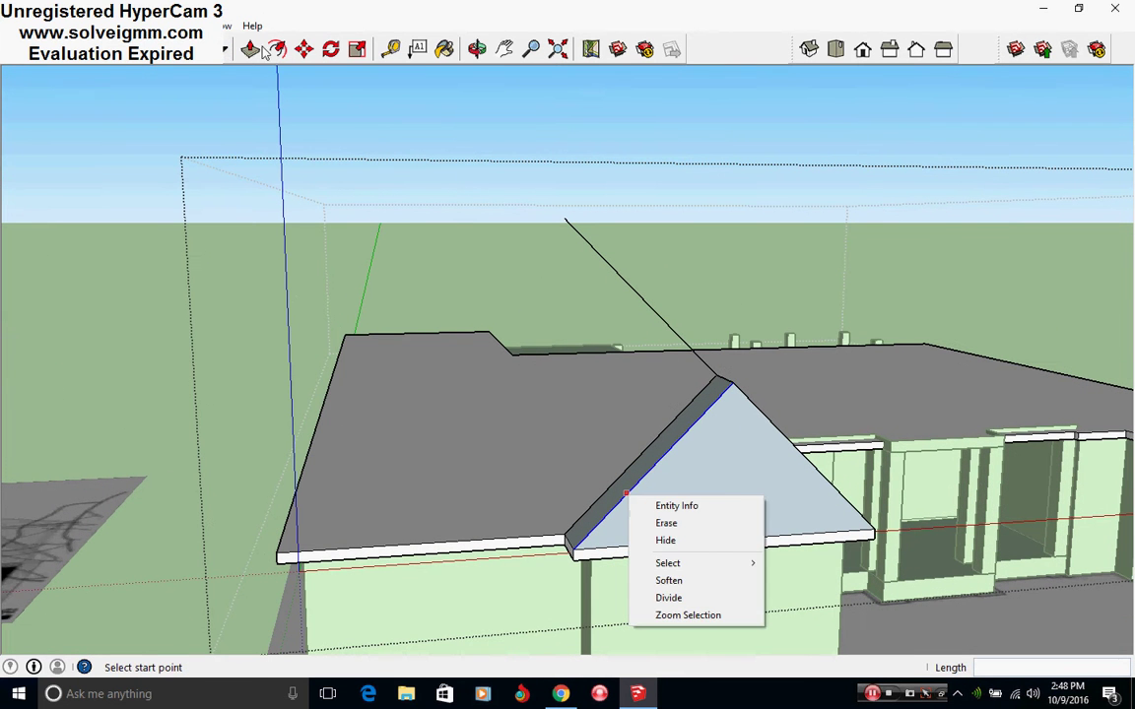
pyautogui.press('m')
pyautogui.click(572, 549)
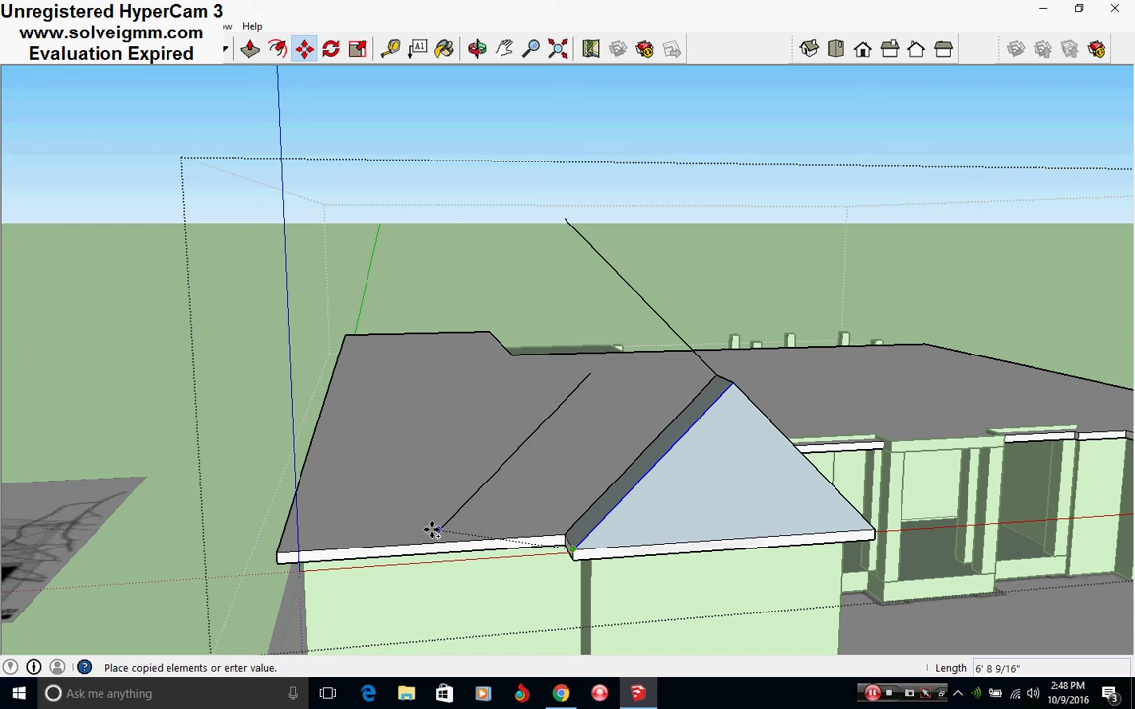
pyautogui.click(277, 553)
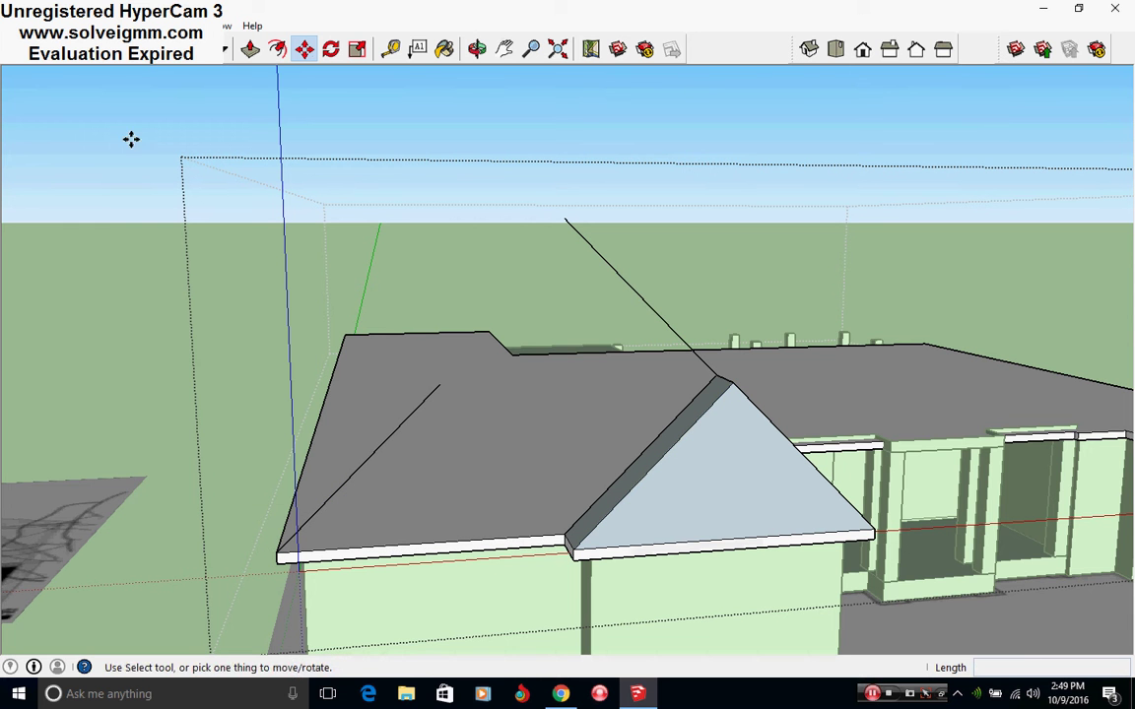
# - Draw a horizontal line from the copied slope line's upper end to the gable's peak, and retrace the strip edge from the roof step's inner corner
pyautogui.click(276, 48)
pyautogui.click(440, 385)
pyautogui.click(440, 384)
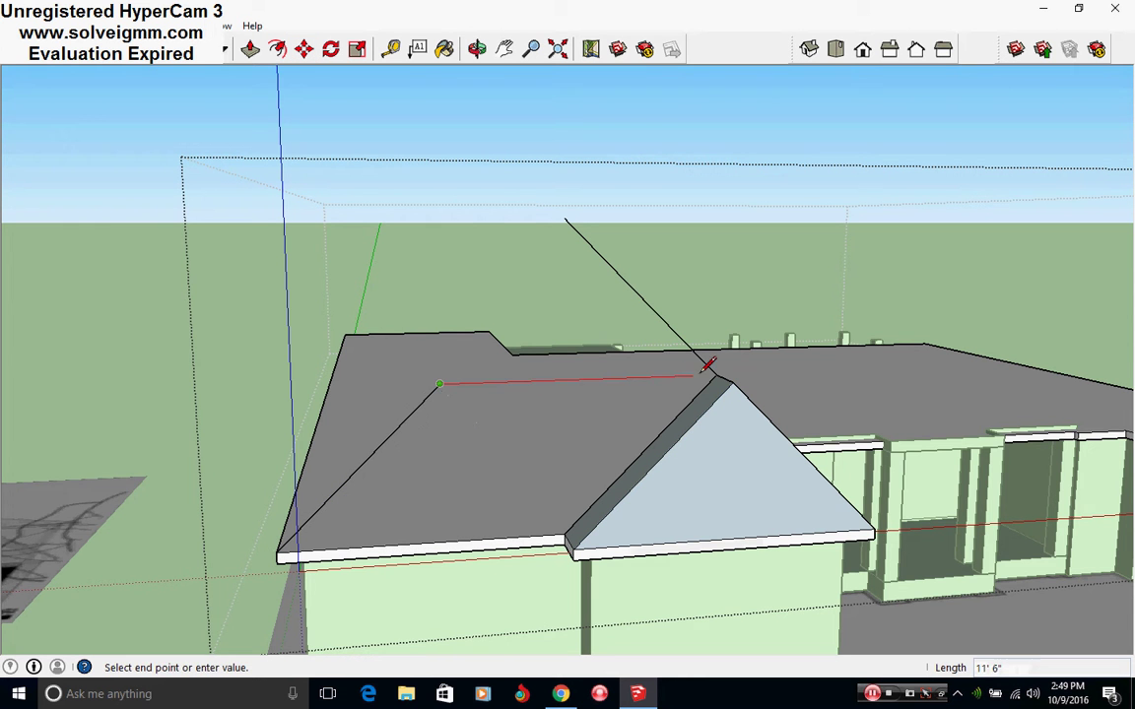
pyautogui.click(722, 372)
pyautogui.moveTo(722, 372); pyautogui.dragTo(525, 434, button='middle')
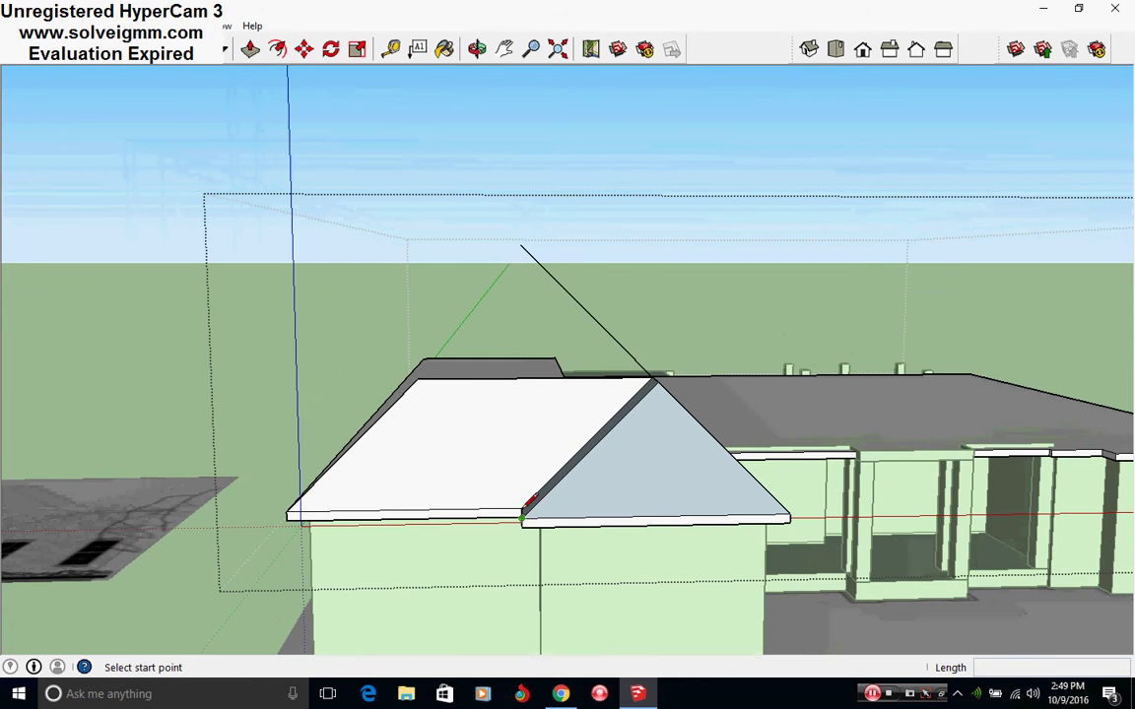
pyautogui.click(523, 511)
pyautogui.click(655, 380)
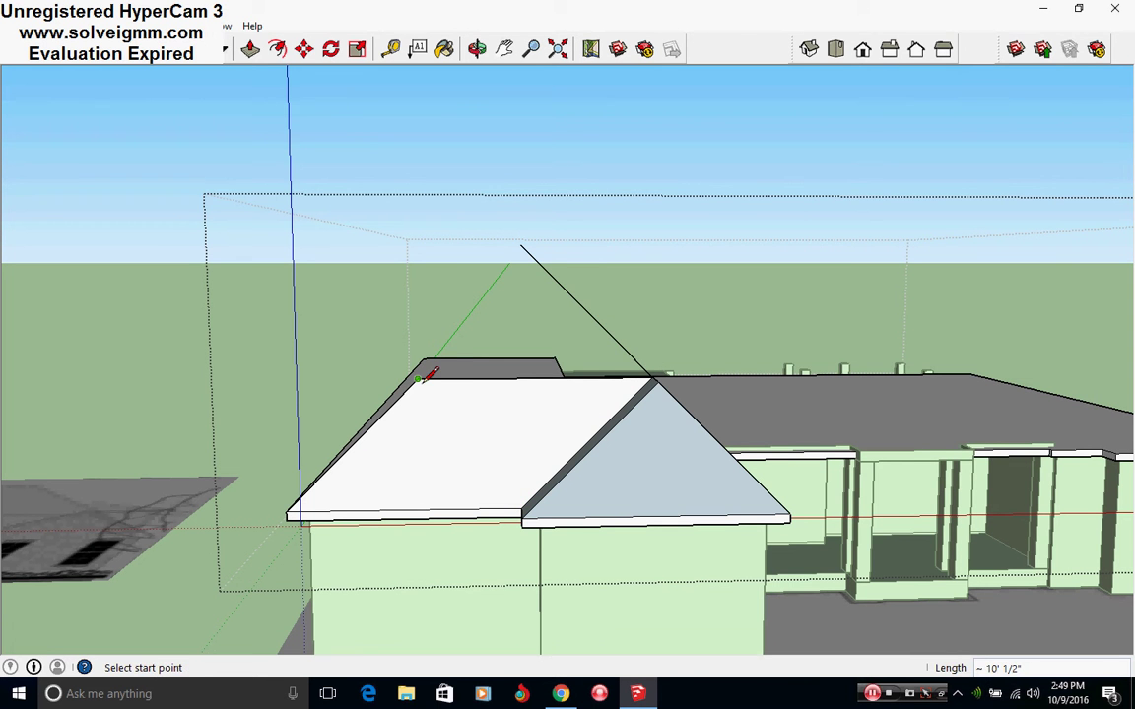
# - Extend the outer slope line until it crosses the opposite one, and erase the overshooting ends and the horizontal line across the gable
pyautogui.click(418, 379)
pyautogui.click(533, 258)
pyautogui.press('e')
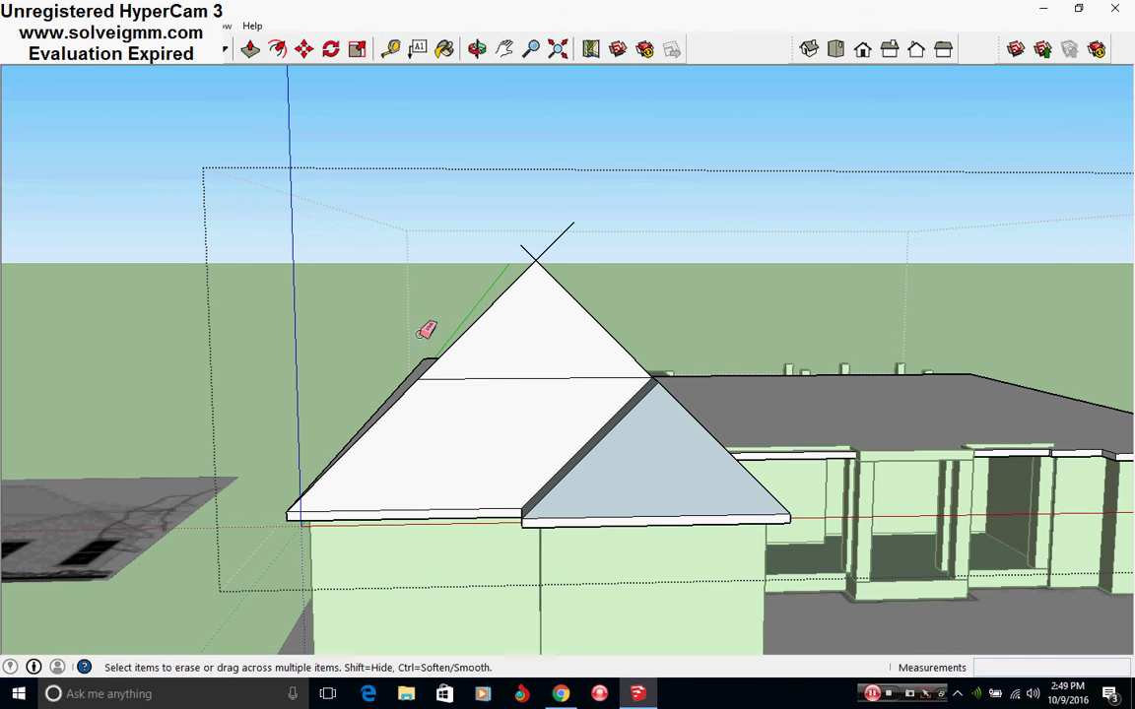
pyautogui.moveTo(425, 331)
pyautogui.mouseDown()
pyautogui.moveTo(506, 363)
pyautogui.moveTo(552, 241)
pyautogui.mouseUp()
# - Draw a ridge line back from the larger gable's peak in line with the porch's inner corner, and close the roof slopes on both sides
pyautogui.moveTo(520, 248)
pyautogui.mouseDown(button='middle')
pyautogui.moveTo(493, 539)
pyautogui.moveTo(482, 488)
pyautogui.moveTo(524, 504)
pyautogui.moveTo(548, 450)
pyautogui.moveTo(596, 539)
pyautogui.mouseUp(button='middle')
pyautogui.scroll(1, 586, 513)
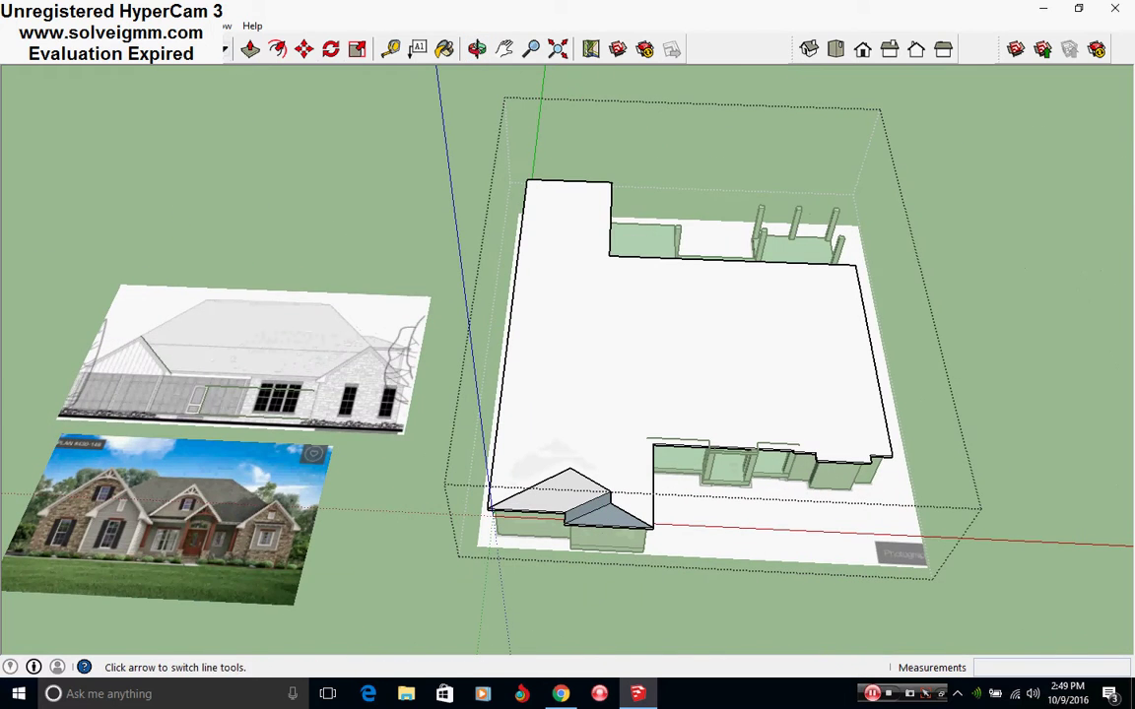
pyautogui.press('l')
pyautogui.scroll(2, 583, 465)
pyautogui.click(559, 464)
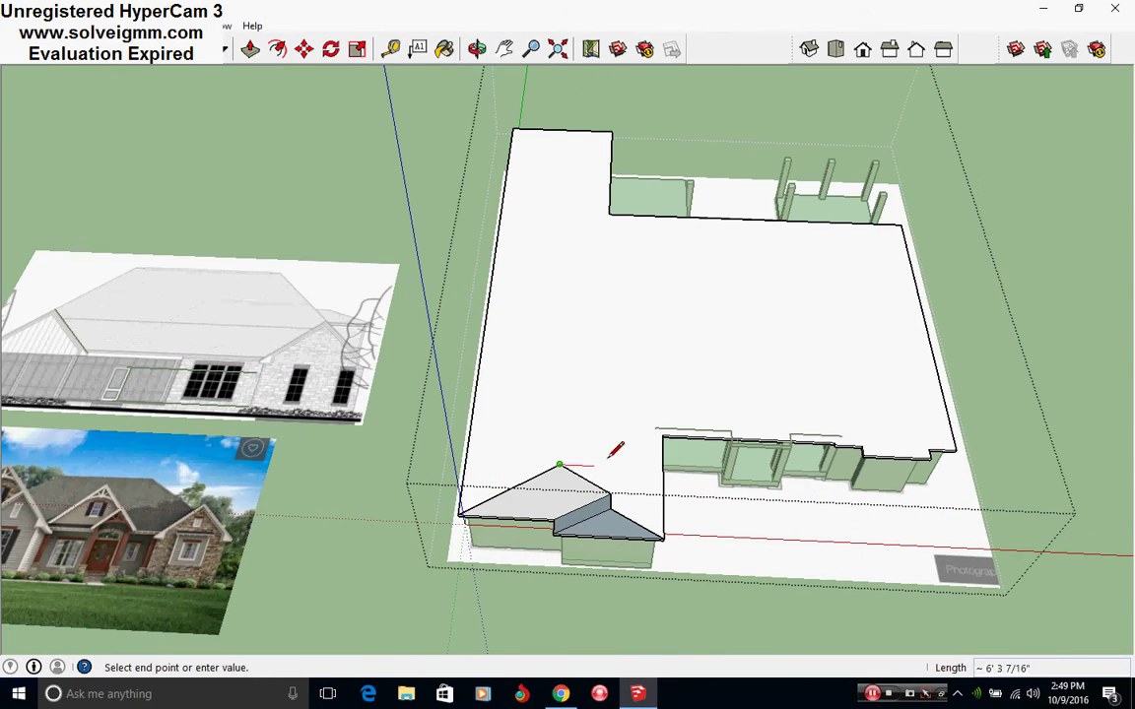
pyautogui.moveTo(608, 448); pyautogui.dragTo(571, 408, button='middle')
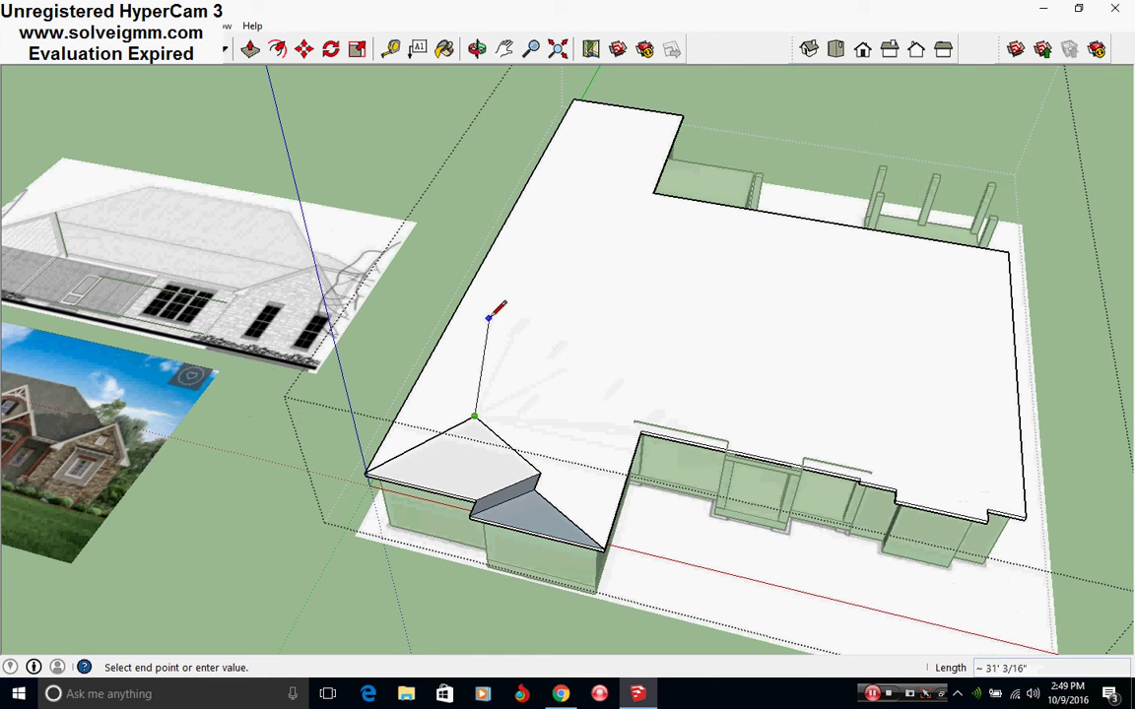
pyautogui.click(640, 430)
pyautogui.moveTo(631, 425); pyautogui.dragTo(603, 506, button='middle')
pyautogui.click(416, 454)
pyautogui.click(552, 414)
# - Copy the larger front gable's outer slope line from its lower corner to the outer rear corner of the roof base
pyautogui.rightClick(535, 483)
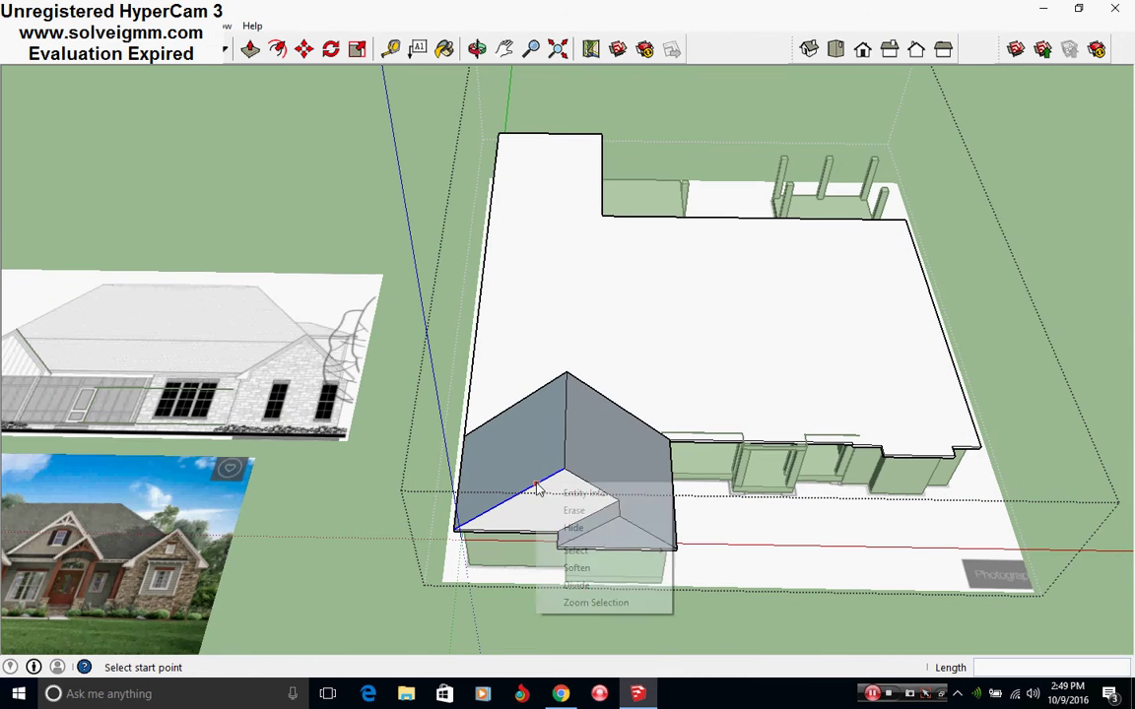
pyautogui.click(298, 48)
pyautogui.scroll(2, 528, 550)
pyautogui.moveTo(528, 550); pyautogui.dragTo(524, 451, button='middle')
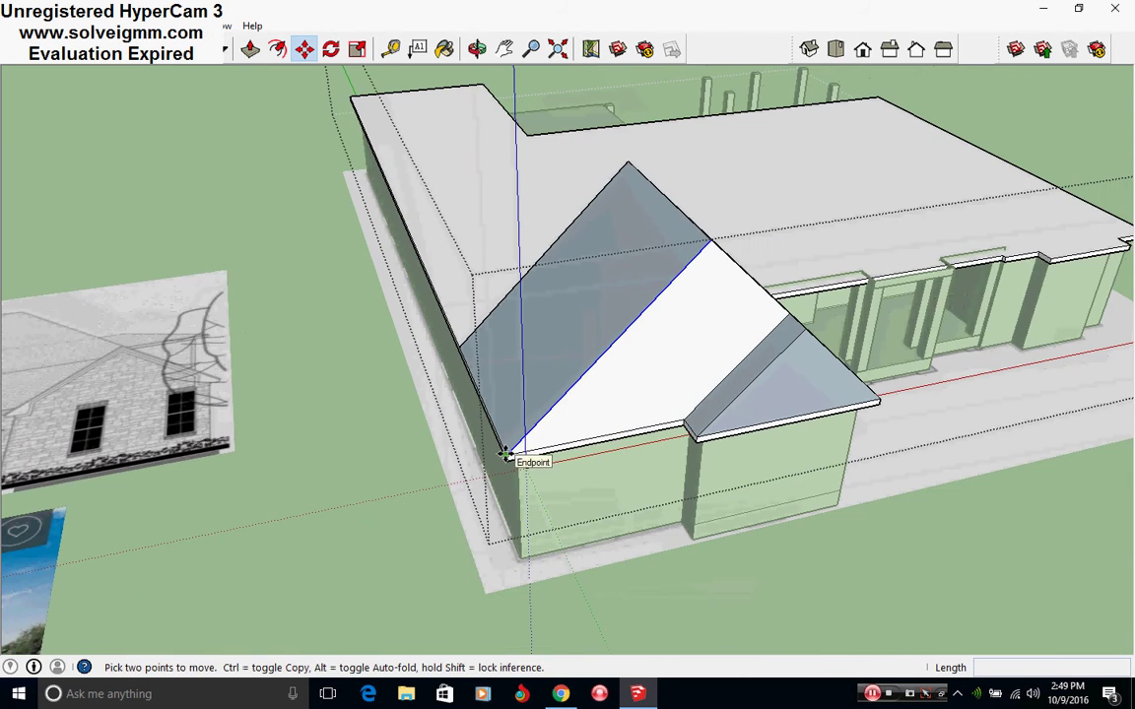
pyautogui.press('ctrl')
pyautogui.click(505, 454)
pyautogui.moveTo(461, 238); pyautogui.dragTo(504, 377, button='middle')
pyautogui.scroll(3, 505, 378)
pyautogui.moveTo(471, 291); pyautogui.dragTo(544, 455, button='middle')
pyautogui.click(360, 412)
pyautogui.rightClick(304, 357)
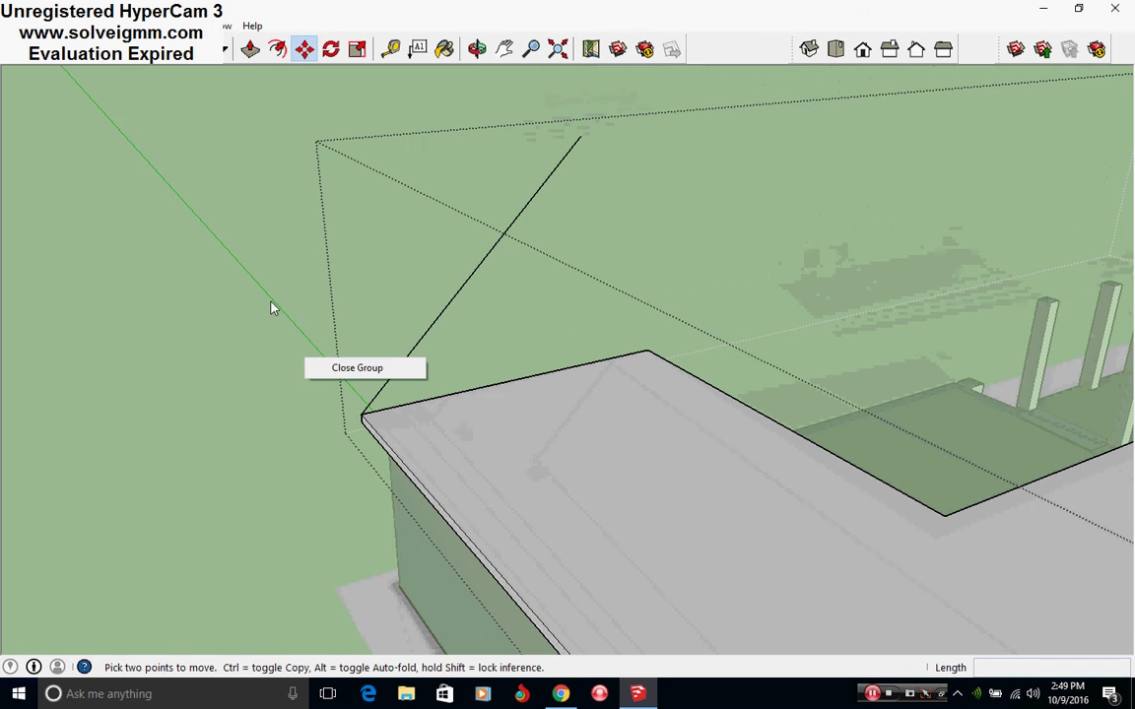
pyautogui.press('Escape')
# - Close the rear gable with a vertical midpoint line and a slope to the other rear corner, and erase the helper line and overshooting end
pyautogui.press('l')
pyautogui.click(515, 380)
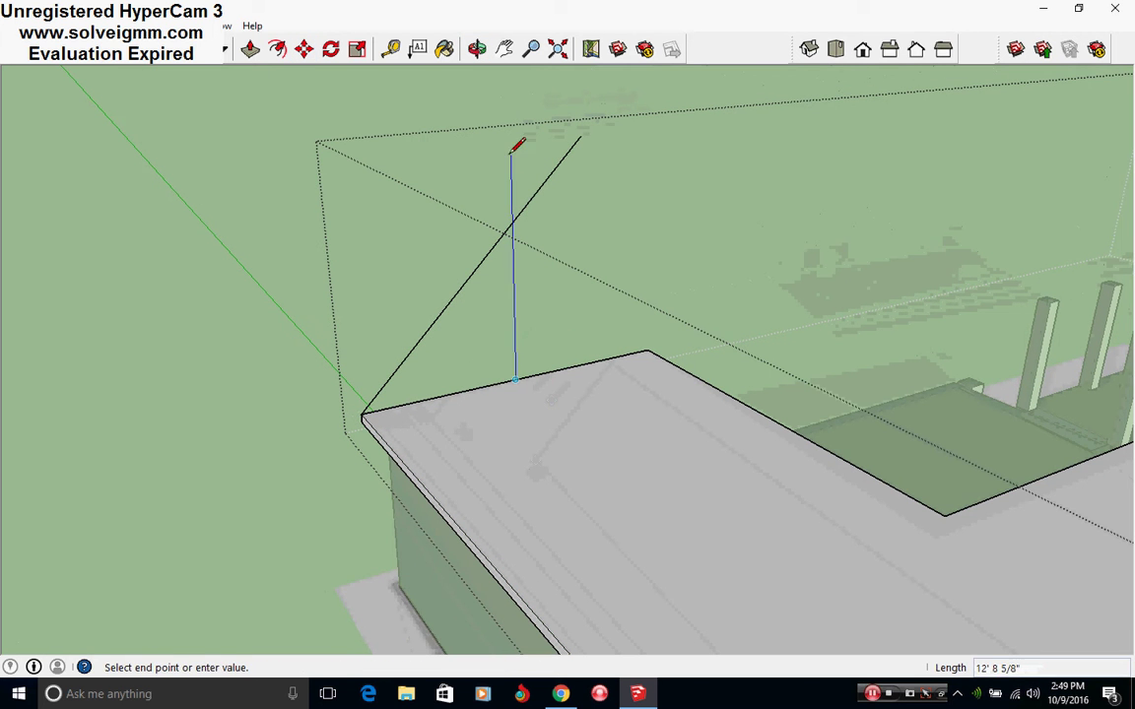
pyautogui.click(512, 225)
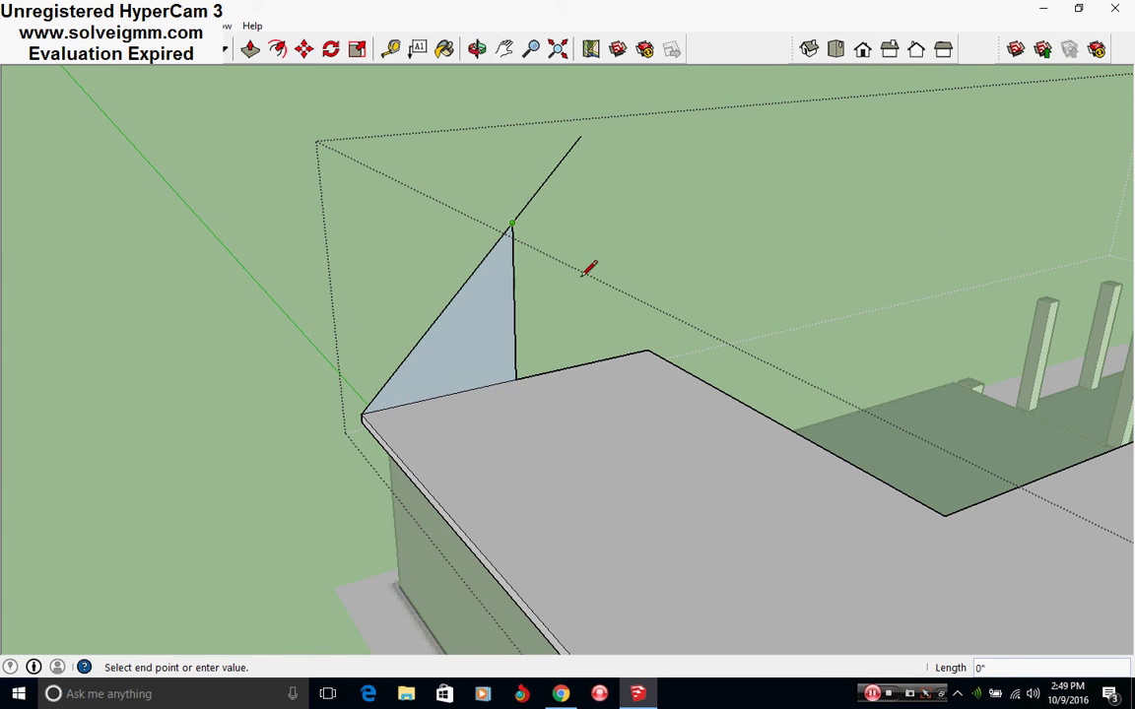
pyautogui.click(649, 350)
pyautogui.moveTo(639, 438); pyautogui.dragTo(475, 311, button='middle')
pyautogui.press('e')
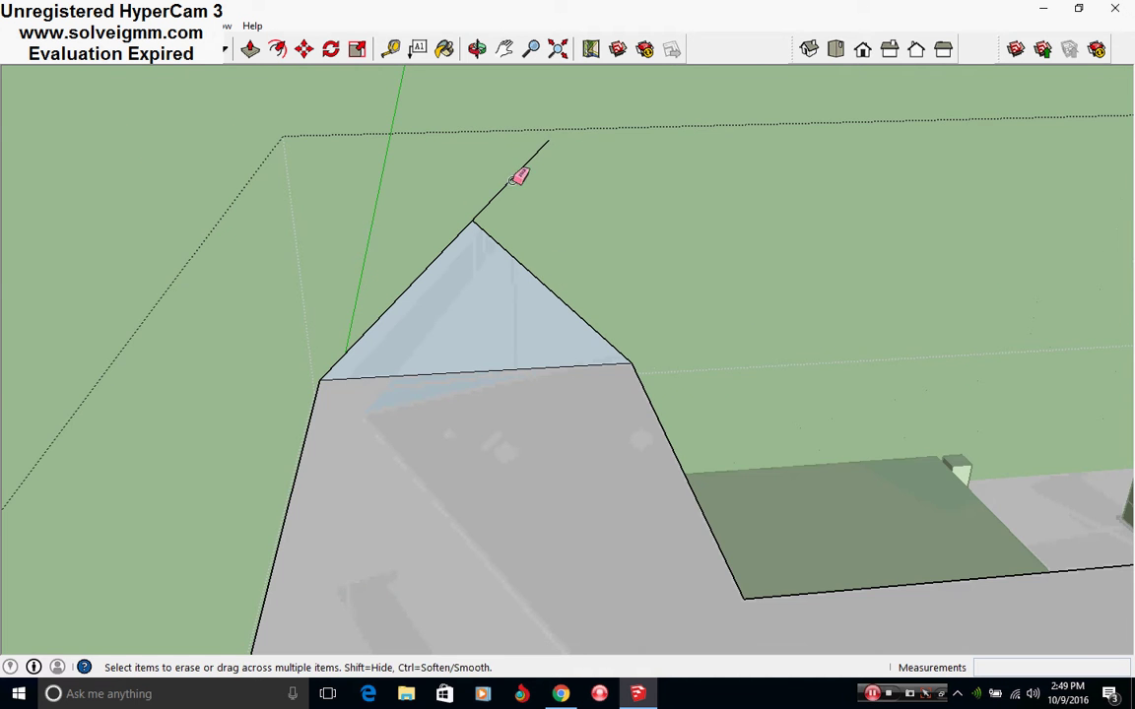
pyautogui.moveTo(519, 177)
pyautogui.mouseDown(button='middle')
pyautogui.moveTo(570, 446)
pyautogui.moveTo(223, 496)
pyautogui.moveTo(504, 325)
pyautogui.moveTo(967, 329)
pyautogui.moveTo(514, 393)
pyautogui.mouseUp(button='middle')
pyautogui.scroll(3, 411, 512)
pyautogui.moveTo(474, 562)
pyautogui.mouseDown(button='middle')
pyautogui.moveTo(755, 497)
pyautogui.moveTo(580, 481)
pyautogui.moveTo(598, 467)
pyautogui.mouseUp(button='middle')
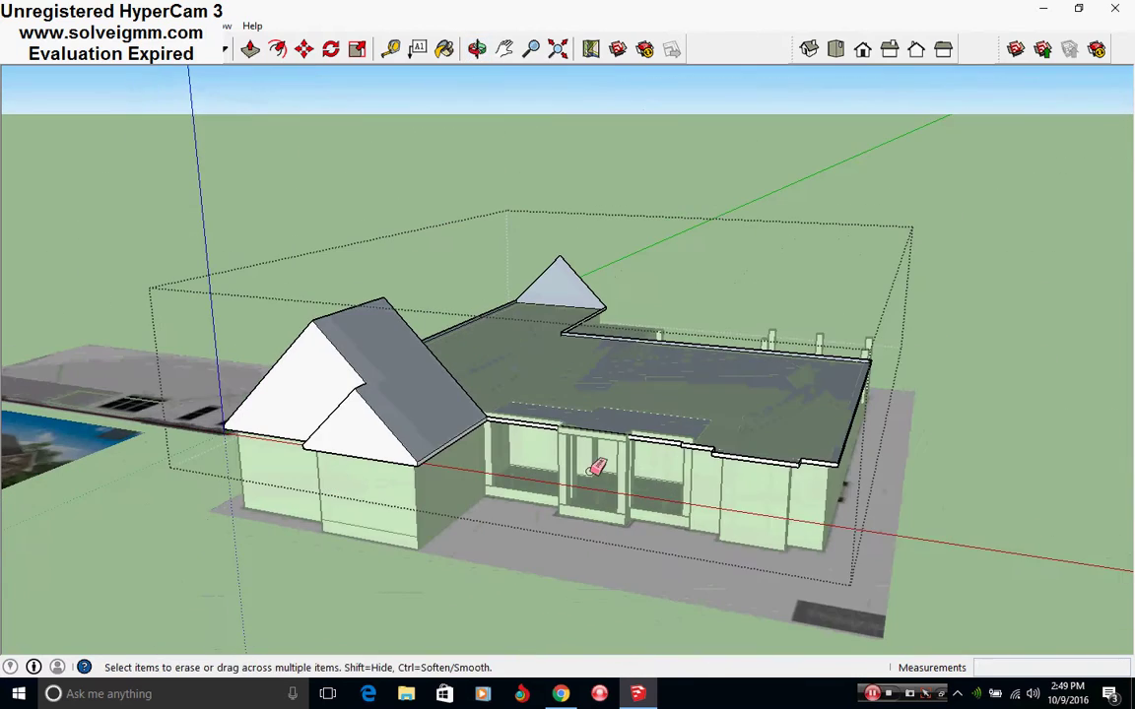
# - Close the roof group
pyautogui.rightClick(380, 190)
pyautogui.click(399, 204)
pyautogui.moveTo(399, 204); pyautogui.dragTo(631, 558, button='middle')
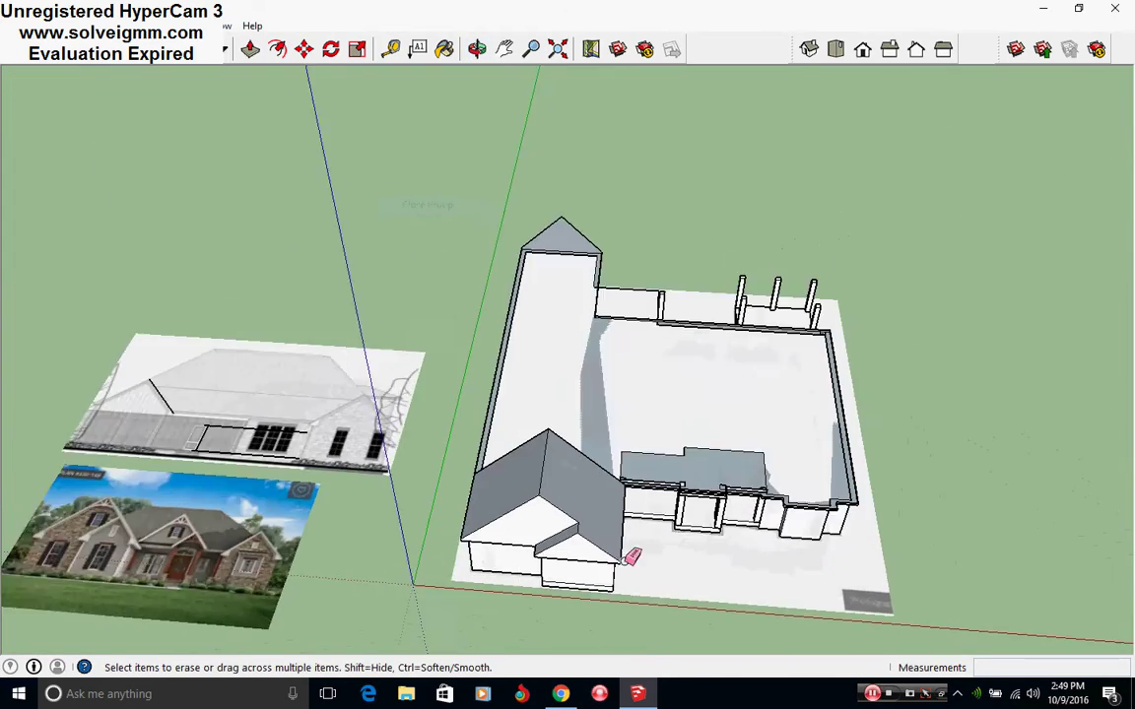
pyautogui.scroll(3, 743, 561)
pyautogui.keyDown('shift'); pyautogui.moveTo(775, 549); pyautogui.dragTo(1123, 471, button='middle'); pyautogui.keyUp('shift')
pyautogui.moveTo(895, 522)
pyautogui.keyDown('shift'); pyautogui.mouseDown(button='middle')
pyautogui.moveTo(205, 533)
pyautogui.moveTo(574, 402)
pyautogui.mouseUp(button='middle'); pyautogui.keyUp('shift')
# - Reopen the roof group for editing and draw a line between the inner corners of the bump-out on the far front wing
pyautogui.press('l')
pyautogui.scroll(3, 553, 270)
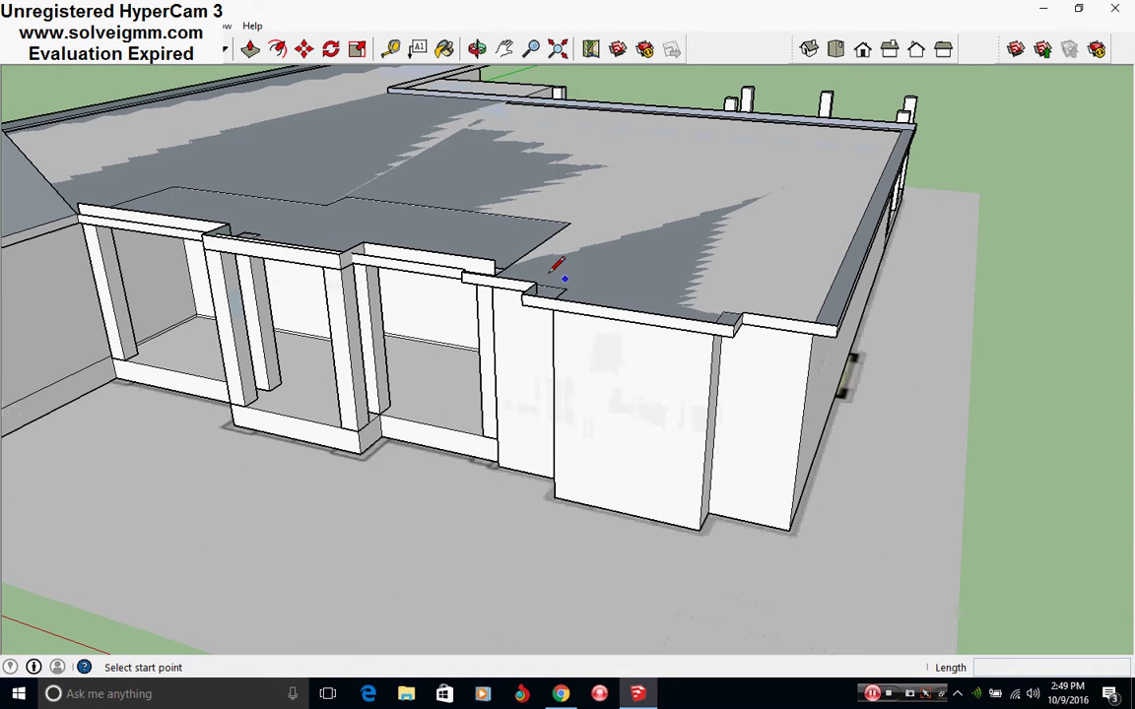
pyautogui.scroll(-2, 591, 305)
pyautogui.scroll(2, 591, 307)
pyautogui.rightClick(588, 308)
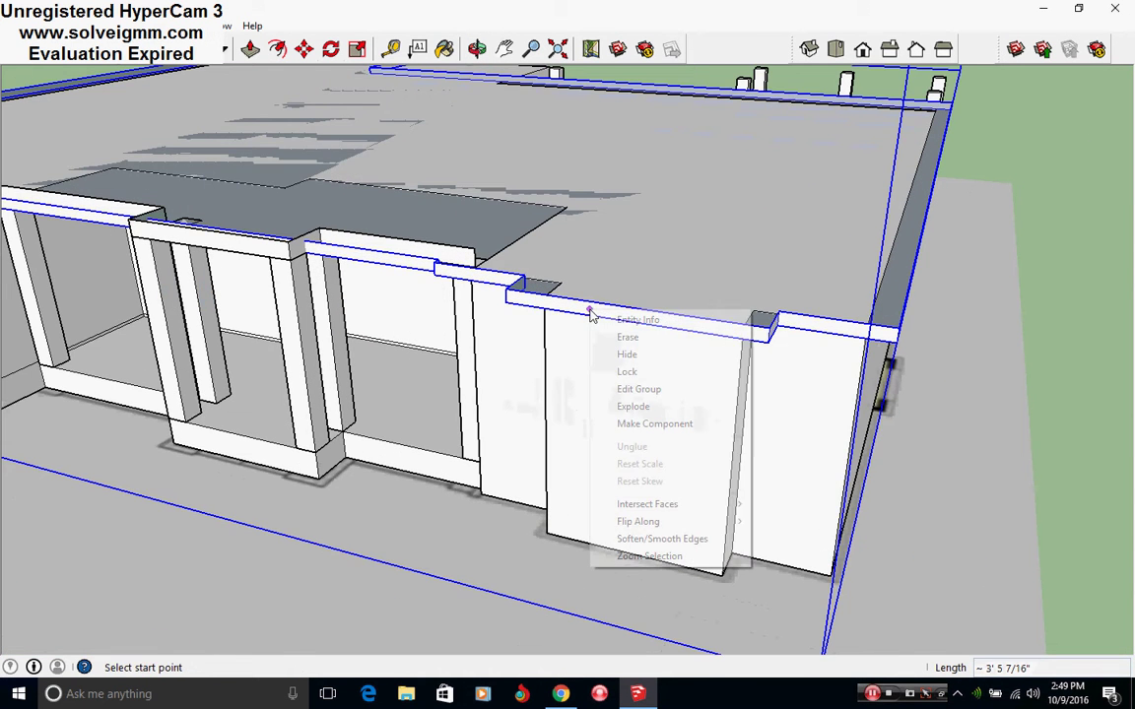
pyautogui.click(633, 387)
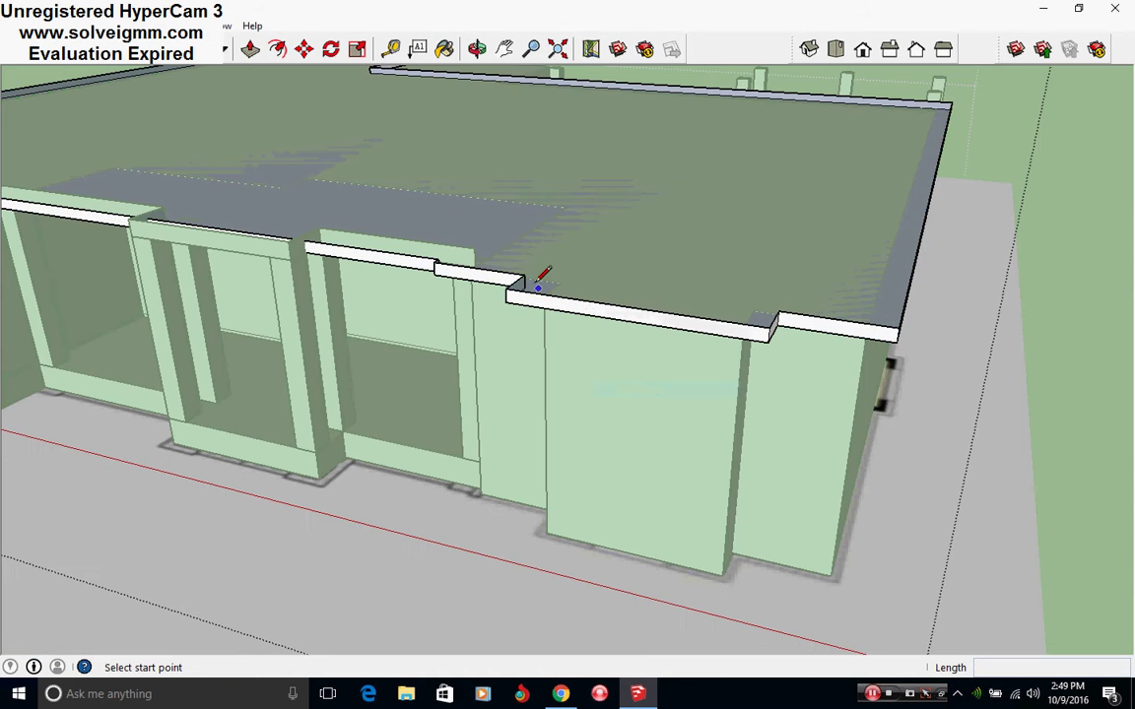
pyautogui.click(775, 313)
pyautogui.keyDown('shift'); pyautogui.moveTo(712, 314); pyautogui.dragTo(542, 533, button='middle'); pyautogui.keyUp('shift')
pyautogui.scroll(-2, 543, 527)
# - Copy the rear slope line that ends at the porch's inner corner to the outer front corner of the far front wing
pyautogui.keyDown('shift'); pyautogui.moveTo(532, 490); pyautogui.dragTo(995, 507, button='middle'); pyautogui.keyUp('shift')
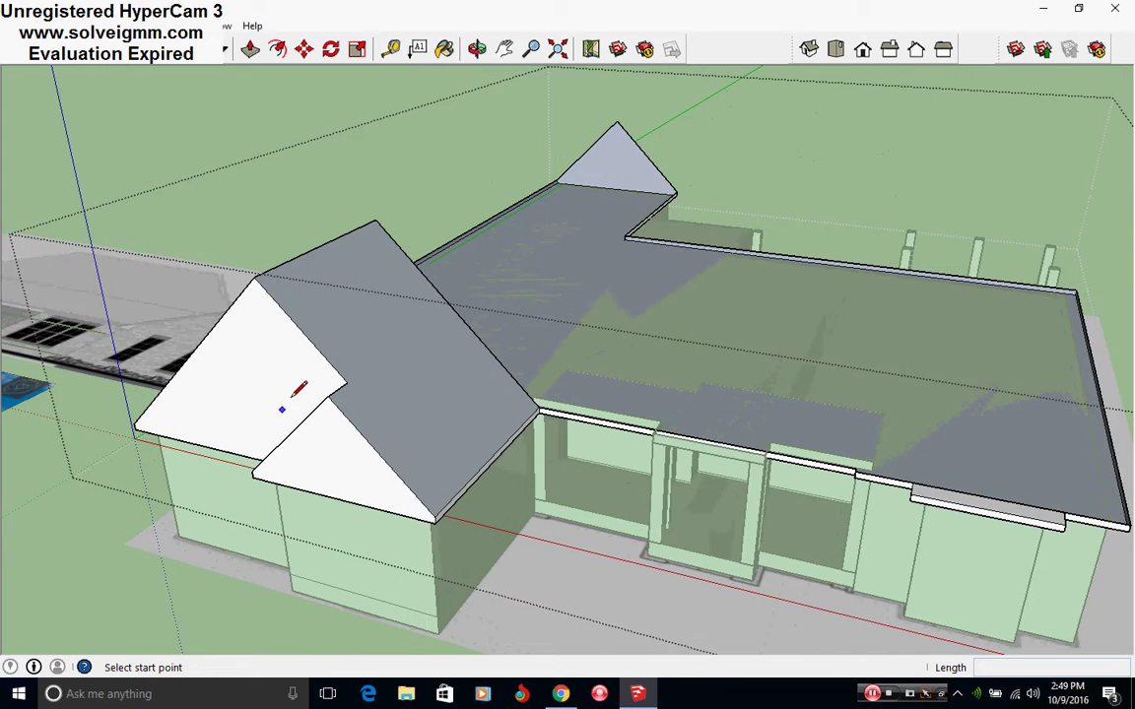
pyautogui.scroll(1, 298, 389)
pyautogui.rightClick(514, 356)
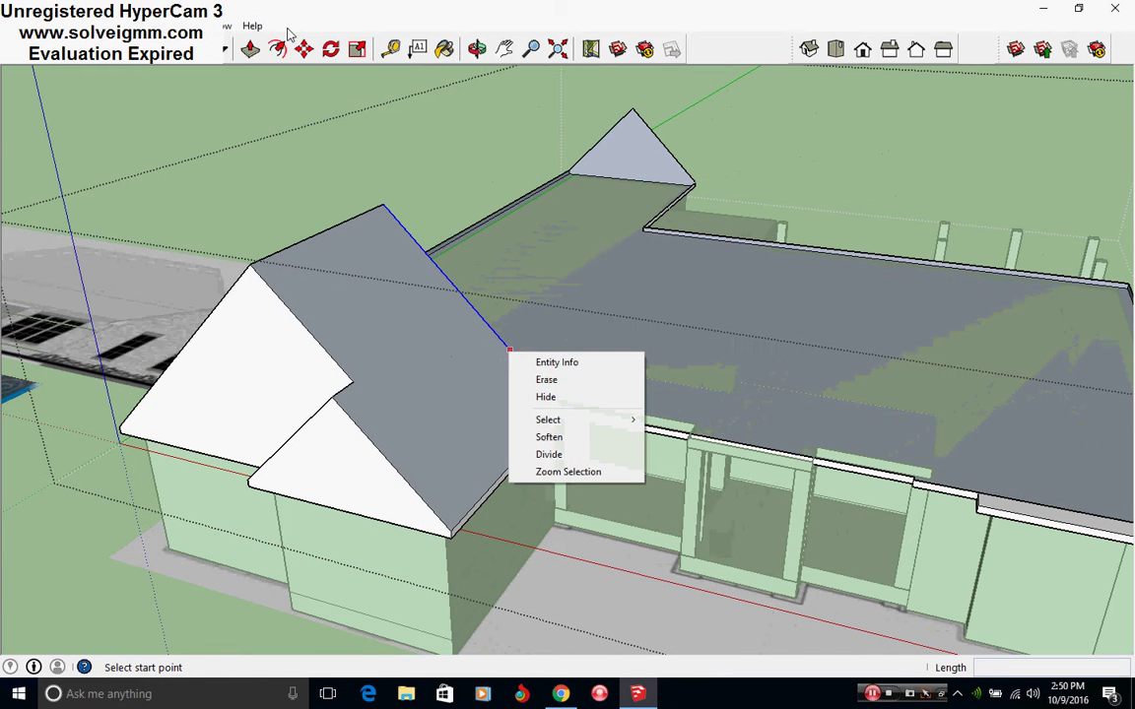
pyautogui.press('m')
pyautogui.scroll(3, 528, 411)
pyautogui.click(528, 411)
pyautogui.scroll(-3, 537, 507)
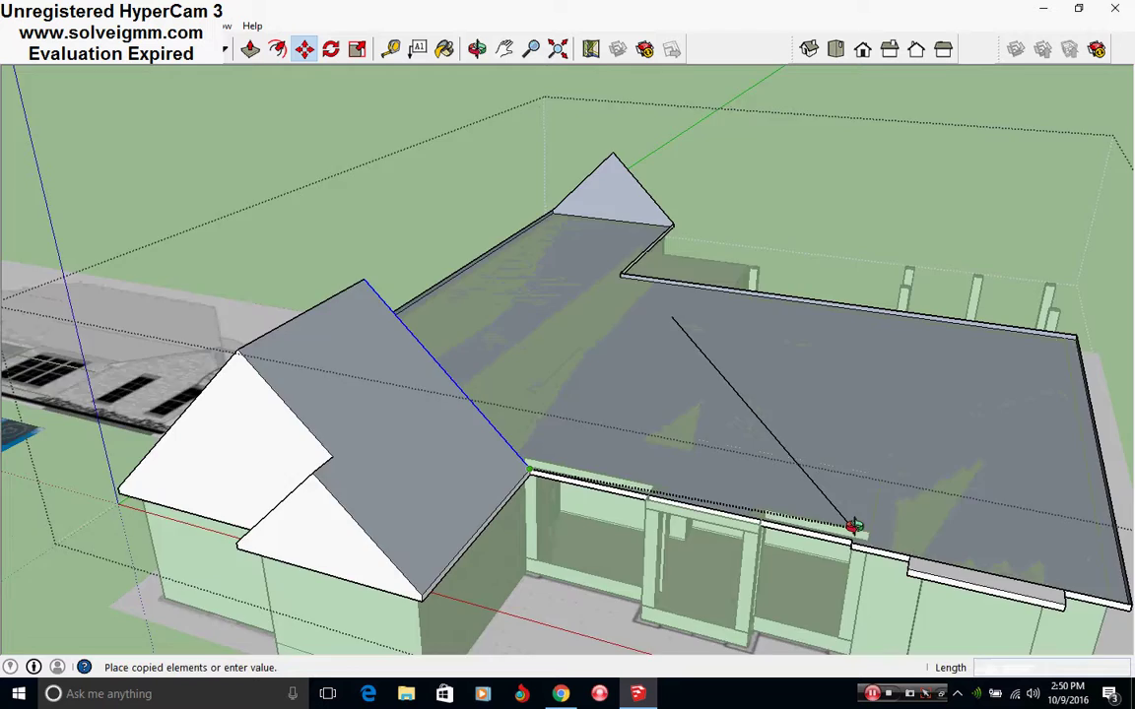
pyautogui.keyDown('shift'); pyautogui.moveTo(1123, 601); pyautogui.dragTo(812, 540, button='middle'); pyautogui.keyUp('shift')
pyautogui.scroll(1, 818, 552)
pyautogui.click(778, 510)
# - Copy the opposite rear slope line from the outer side edge to the far wing's front corner beside the porch
pyautogui.scroll(-3, 837, 571)
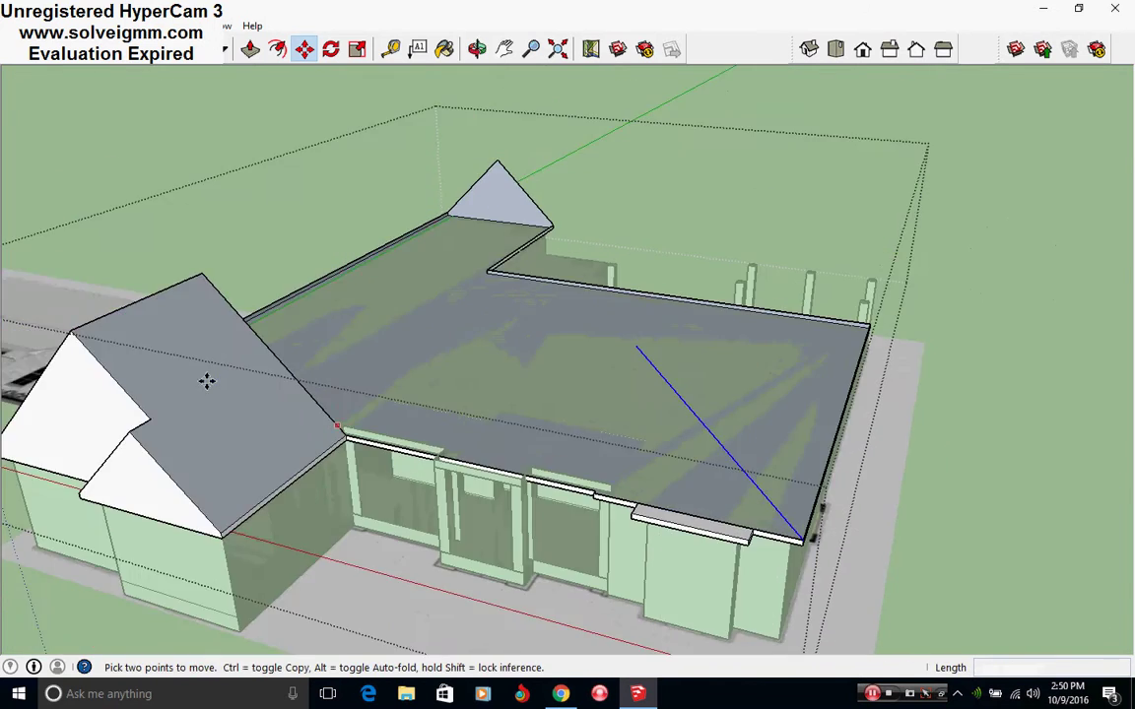
pyautogui.moveTo(204, 380); pyautogui.dragTo(576, 381, button='middle')
pyautogui.rightClick(380, 427)
pyautogui.click(275, 544)
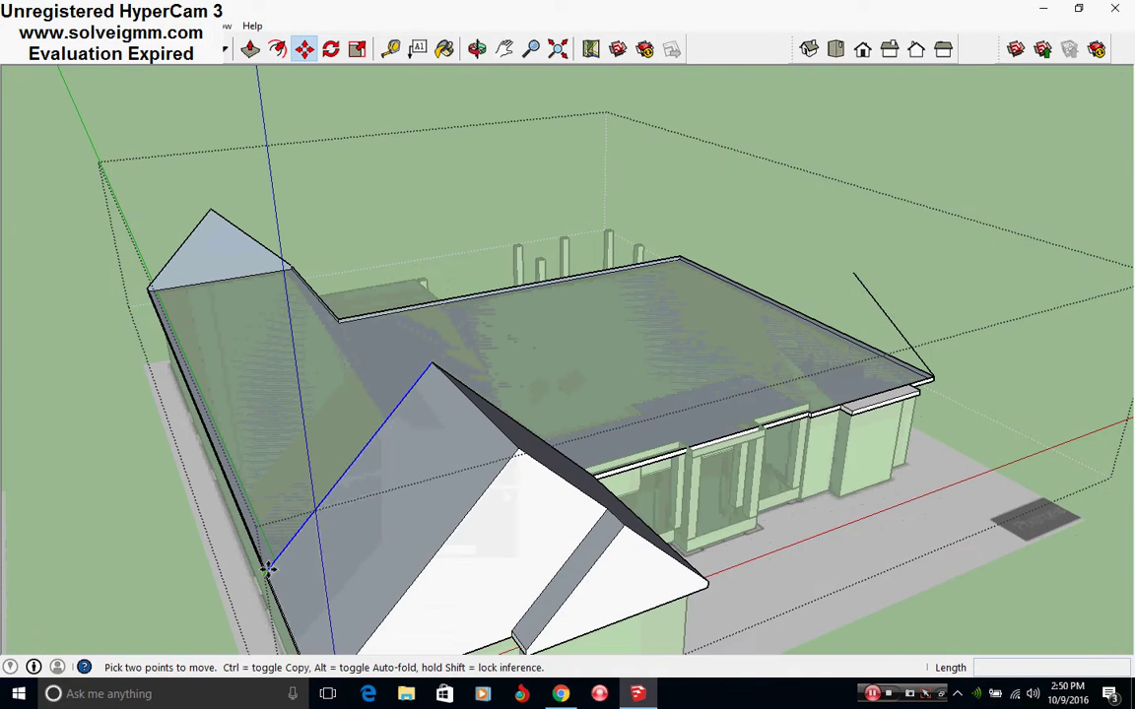
pyautogui.press('ctrl')
pyautogui.click(268, 569)
pyautogui.scroll(4, 836, 405)
pyautogui.click(798, 412)
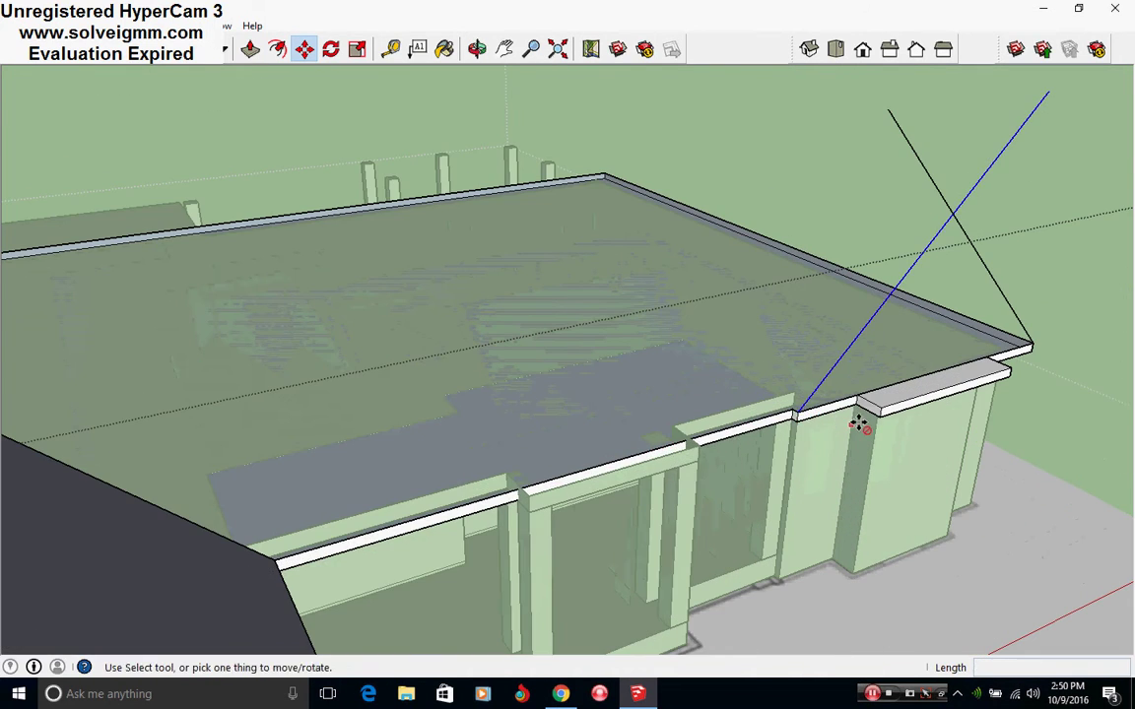
pyautogui.scroll(-3, 552, 443)
pyautogui.press('Escape')
# - Erase the overshooting ends of the two crossed slope lines above the far front wing
pyautogui.press('e')
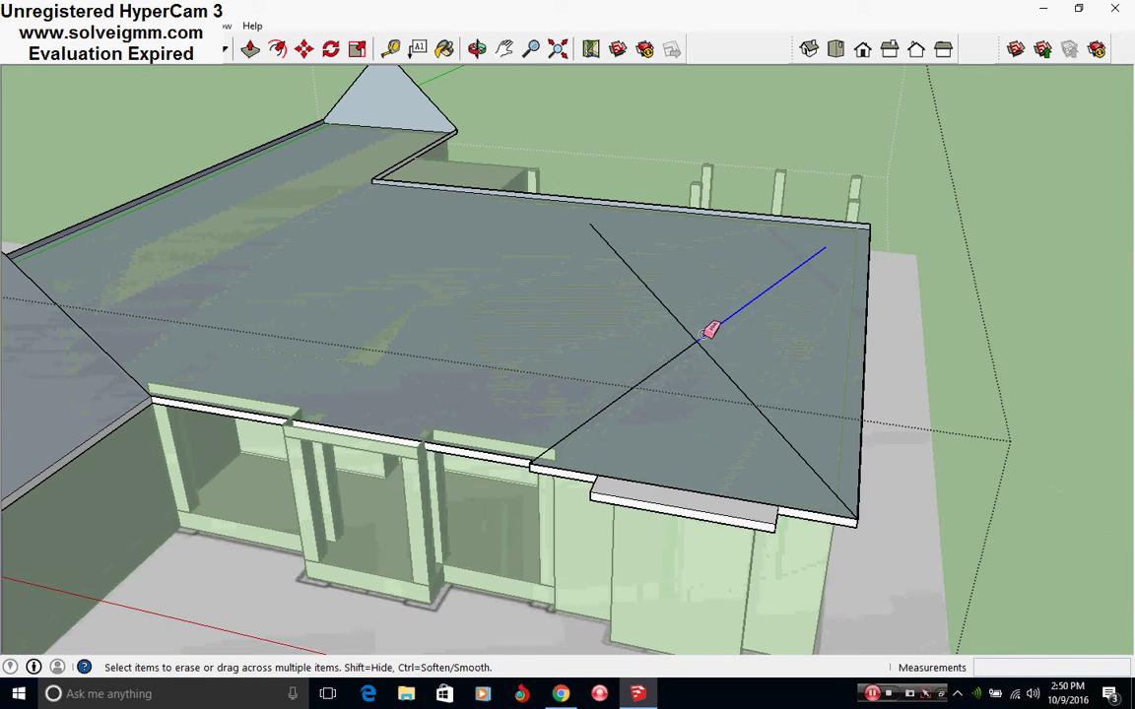
pyautogui.scroll(3, 682, 449)
pyautogui.moveTo(689, 504); pyautogui.dragTo(914, 491, button='middle')
# - Draw a vertical line from the far wing's front edge to the gable peak to form the face, and erase that helper line
pyautogui.press('l')
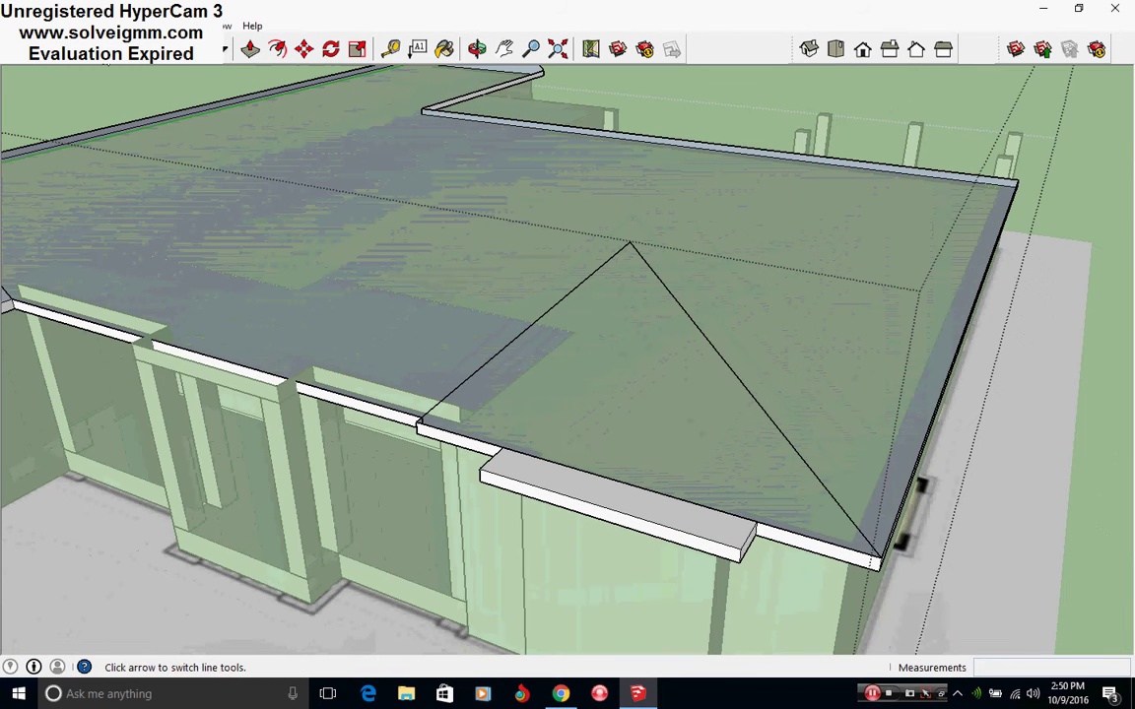
pyautogui.click(623, 481)
pyautogui.click(629, 243)
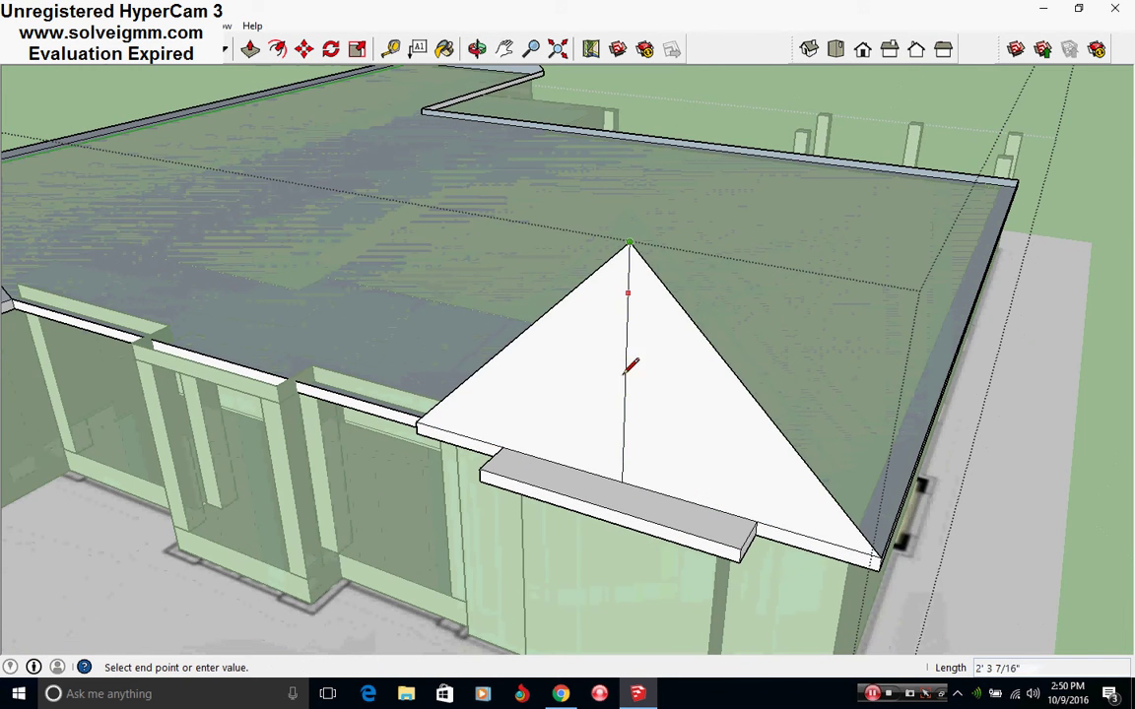
pyautogui.rightClick(623, 459)
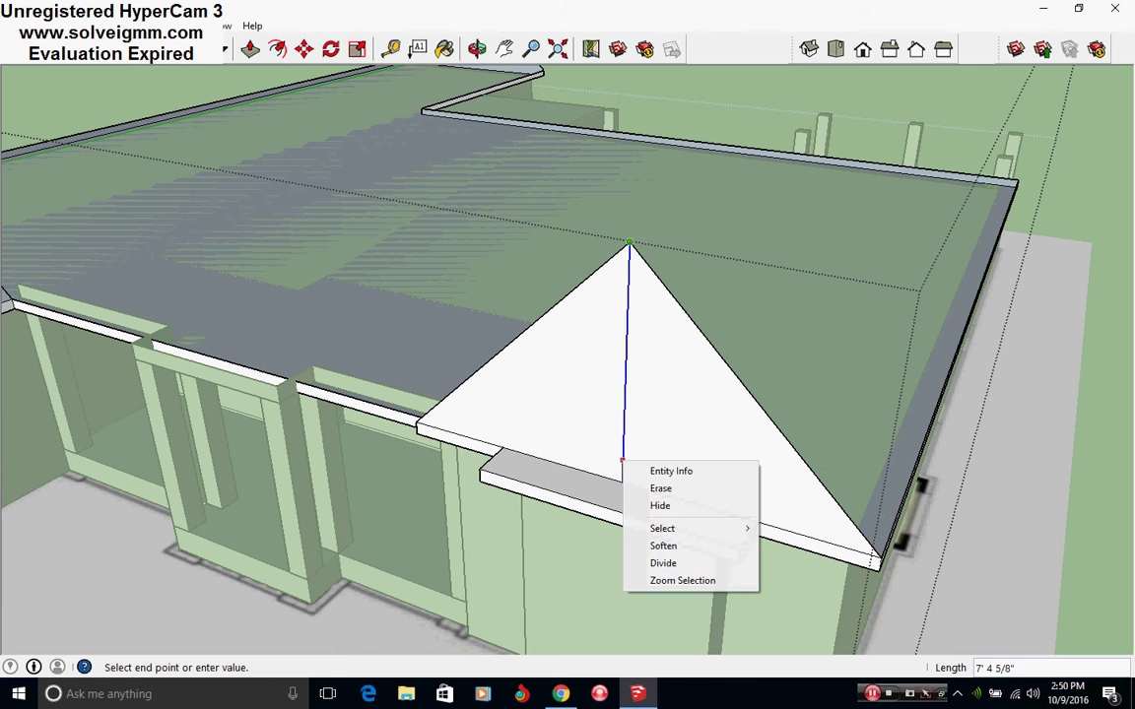
pyautogui.press('e')
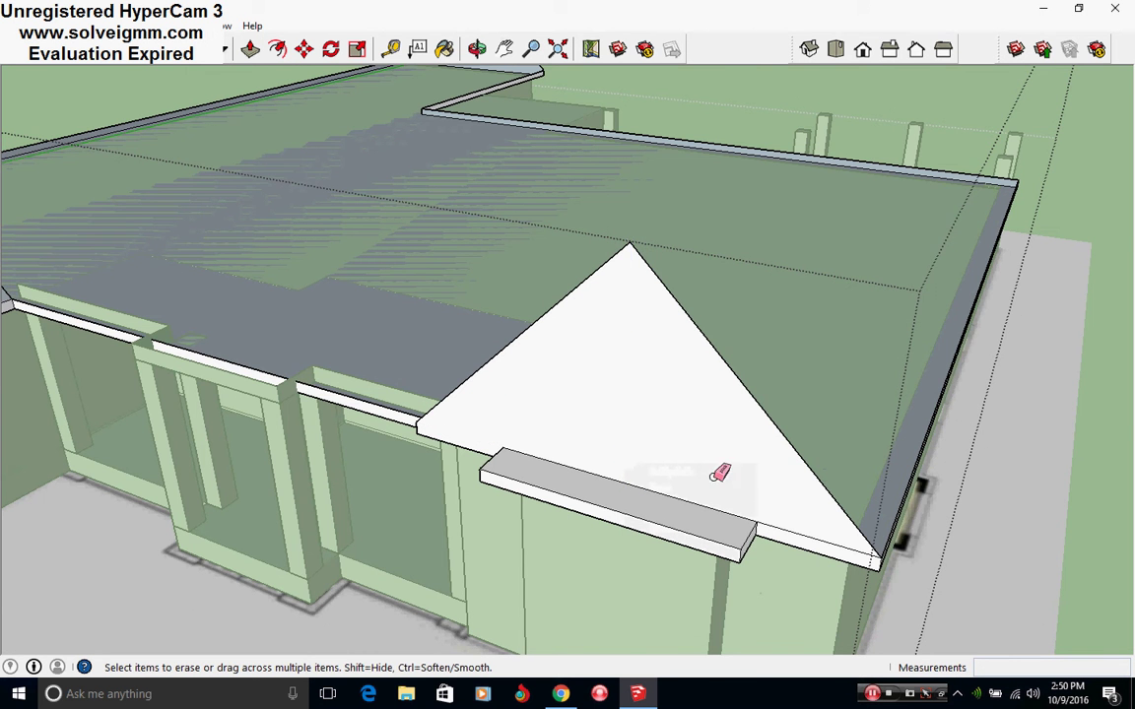
# - Draw a 1' line outward from the back porch slab's corner, continue it along the porch side, and mark the aligned point on the roof's rear fascia
pyautogui.scroll(-8, 806, 521)
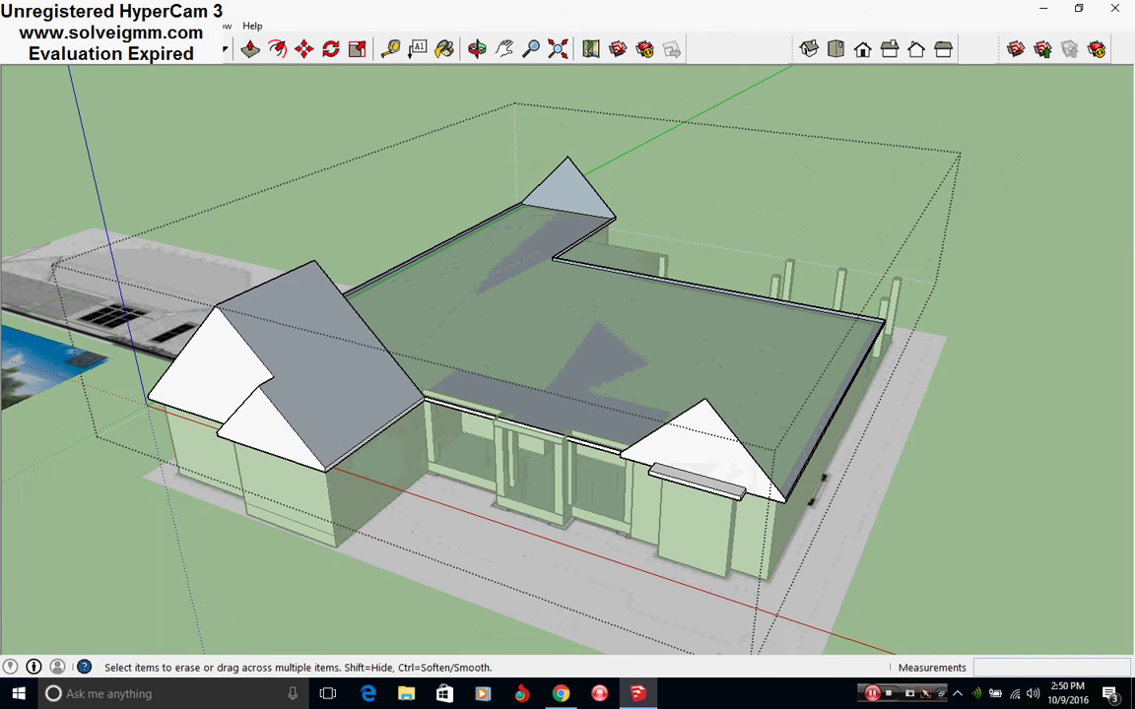
pyautogui.moveTo(564, 308); pyautogui.dragTo(717, 379, button='middle')
pyautogui.moveTo(640, 403)
pyautogui.mouseDown(button='middle')
pyautogui.moveTo(651, 467)
pyautogui.moveTo(793, 425)
pyautogui.moveTo(329, 271)
pyautogui.moveTo(765, 588)
pyautogui.moveTo(293, 485)
pyautogui.moveTo(466, 446)
pyautogui.moveTo(636, 441)
pyautogui.mouseUp(button='middle')
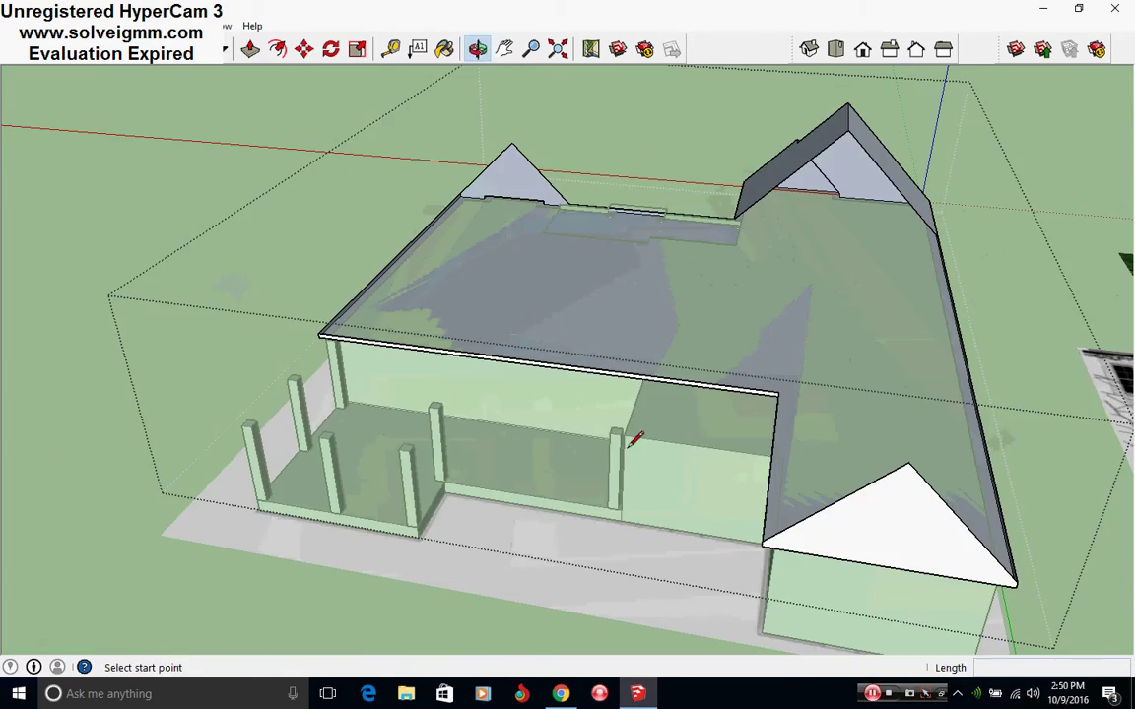
pyautogui.scroll(4, 246, 399)
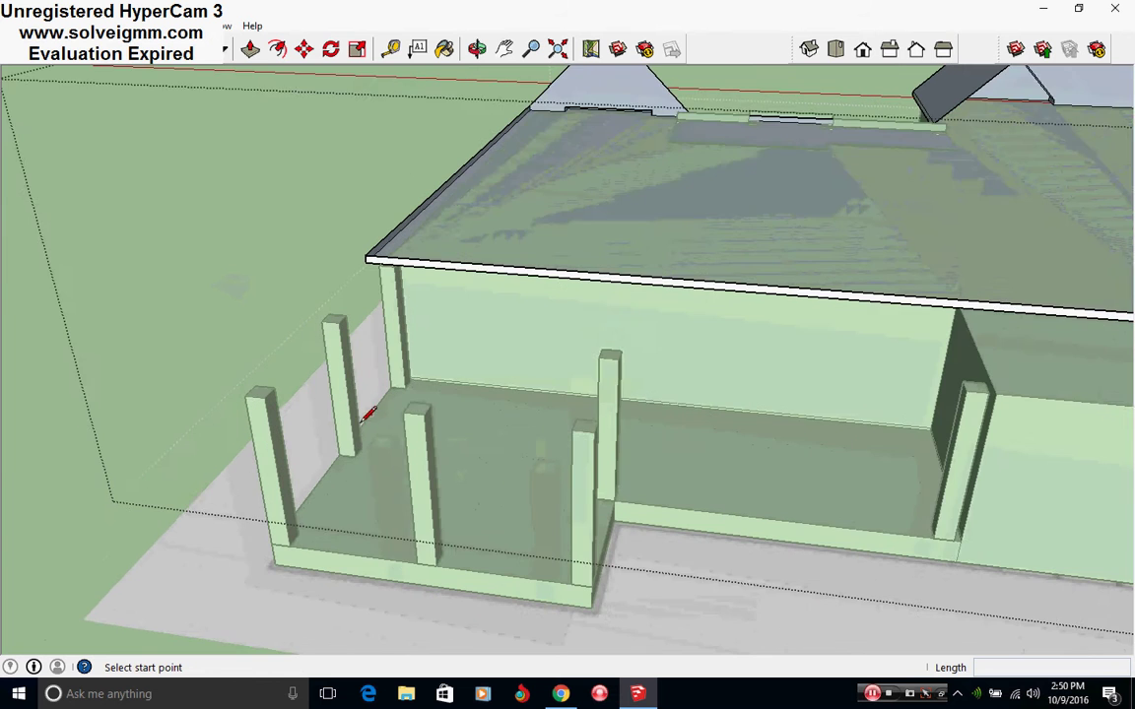
pyautogui.scroll(1, 576, 575)
pyautogui.click(597, 588)
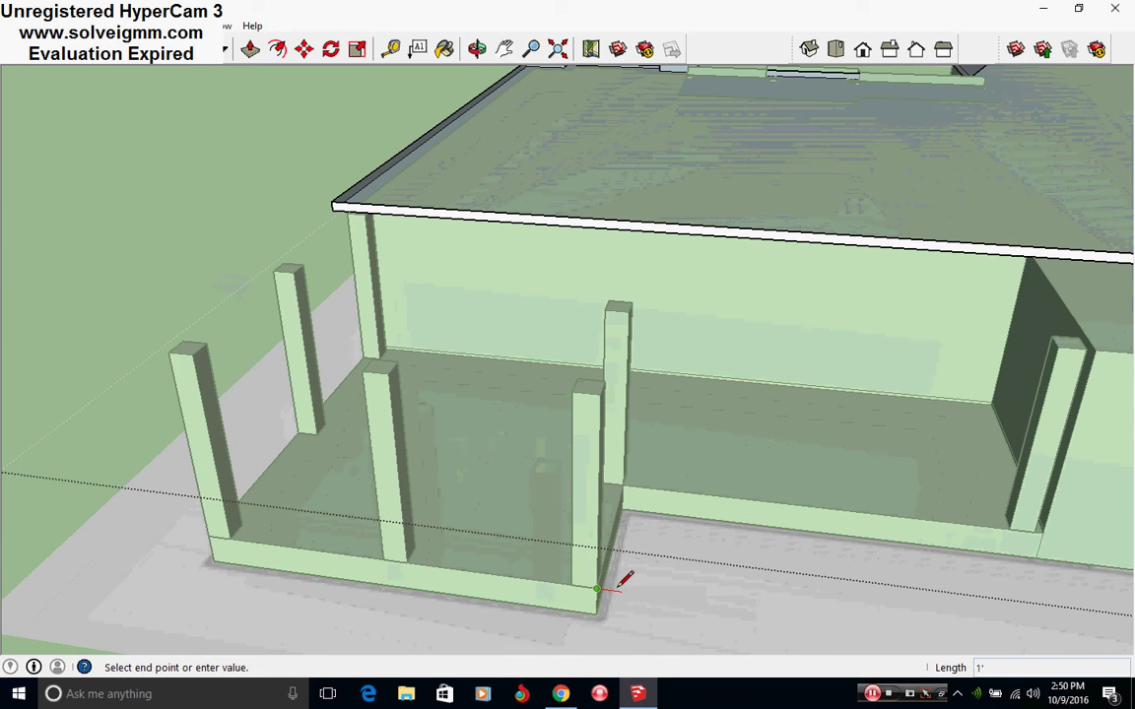
pyautogui.click(618, 589)
pyautogui.moveTo(621, 591); pyautogui.dragTo(612, 594, button='middle')
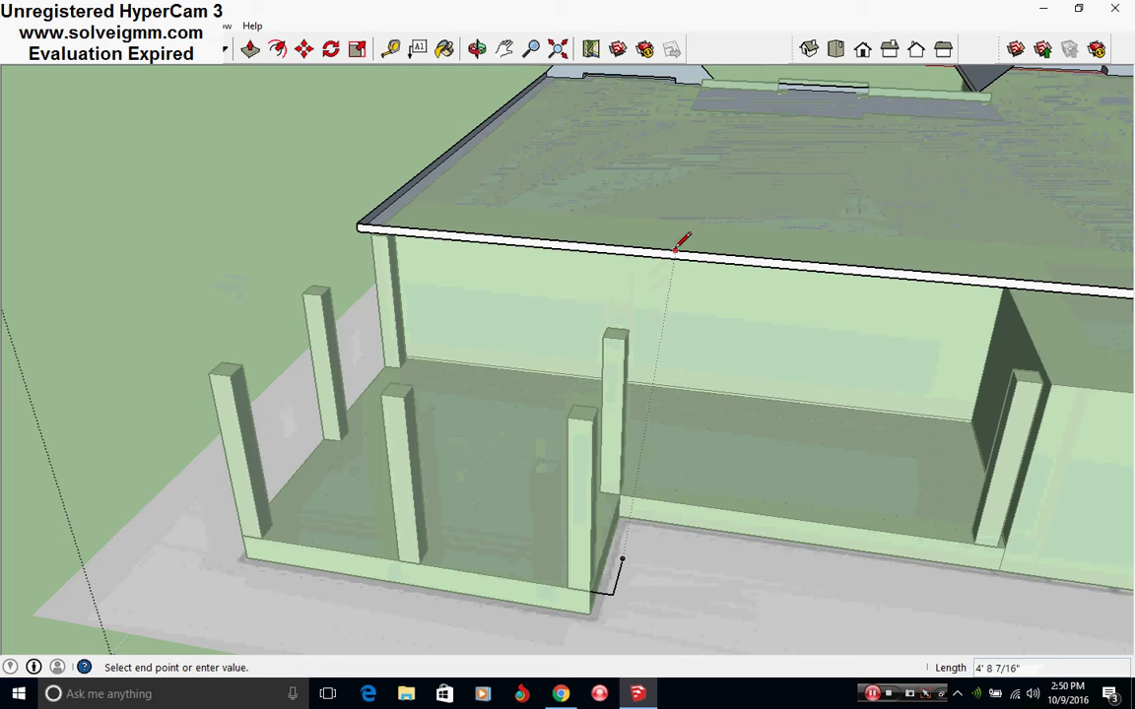
pyautogui.scroll(2, 675, 250)
pyautogui.press('Escape')
pyautogui.scroll(-2, 615, 240)
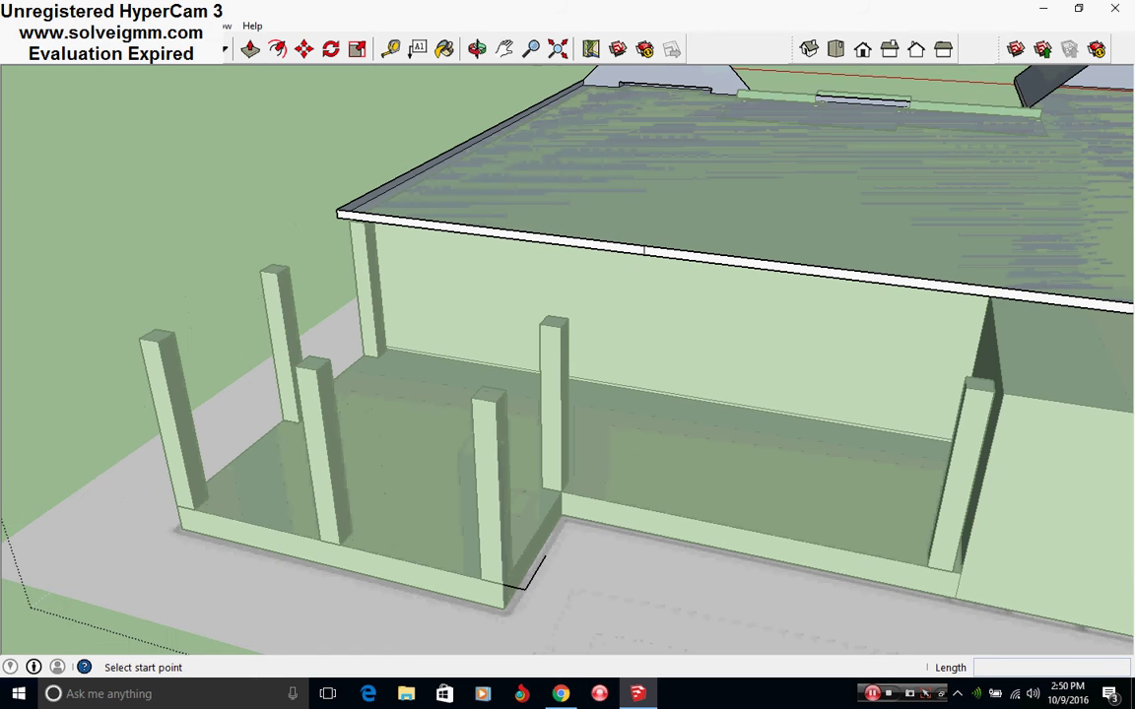
# - Erase the helper lines beside the back porch slab and pull the marked section of rear fascia outward to cover the back porch
pyautogui.press('e')
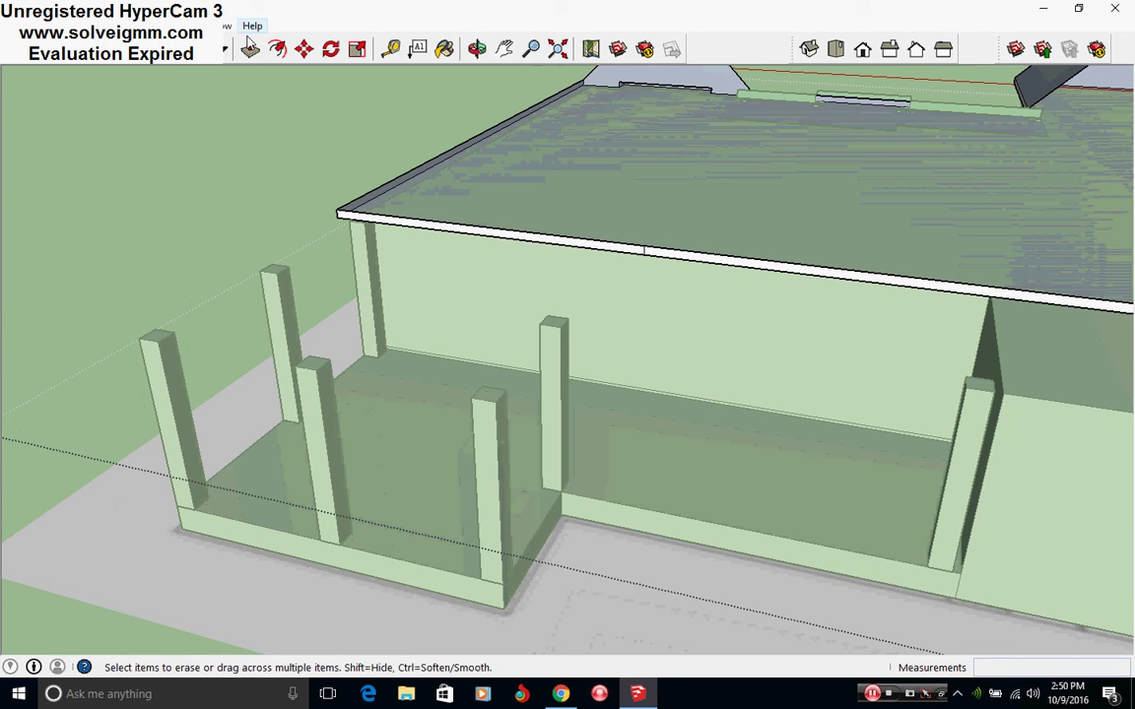
pyautogui.press('p')
pyautogui.moveTo(606, 255)
pyautogui.mouseDown()
pyautogui.moveTo(494, 435)
pyautogui.moveTo(461, 426)
pyautogui.mouseUp()
# - Erase the seam between the back porch roof extension and the main roof
pyautogui.press('e')
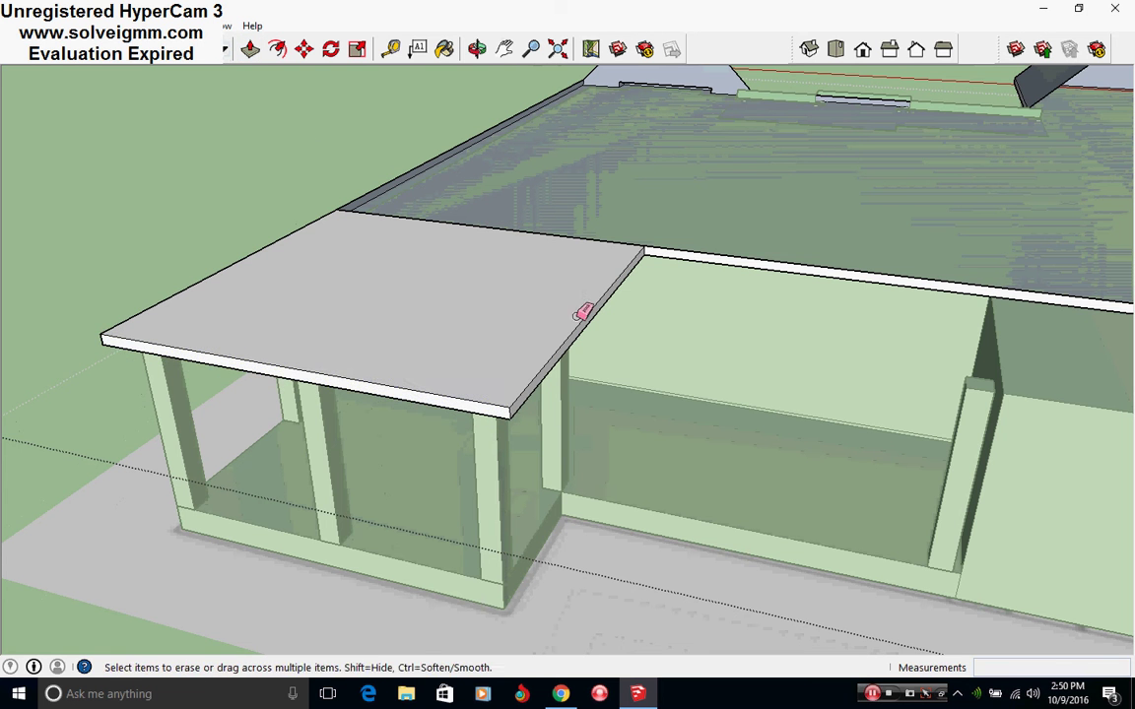
pyautogui.moveTo(582, 315); pyautogui.dragTo(591, 397, button='middle')
pyautogui.scroll(2, 591, 397)
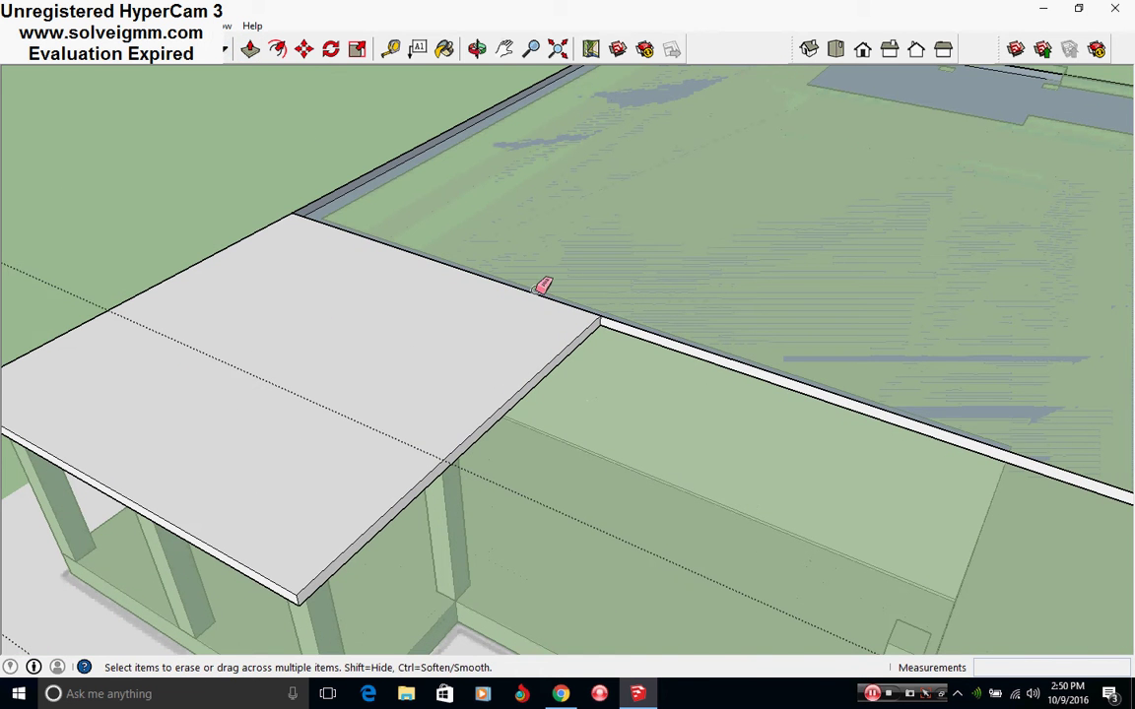
# - Copy the front wing's inner rear slope line to the outer rear corner of the back porch roof
pyautogui.scroll(-5, 549, 299)
pyautogui.moveTo(363, 431); pyautogui.dragTo(844, 421, button='middle')
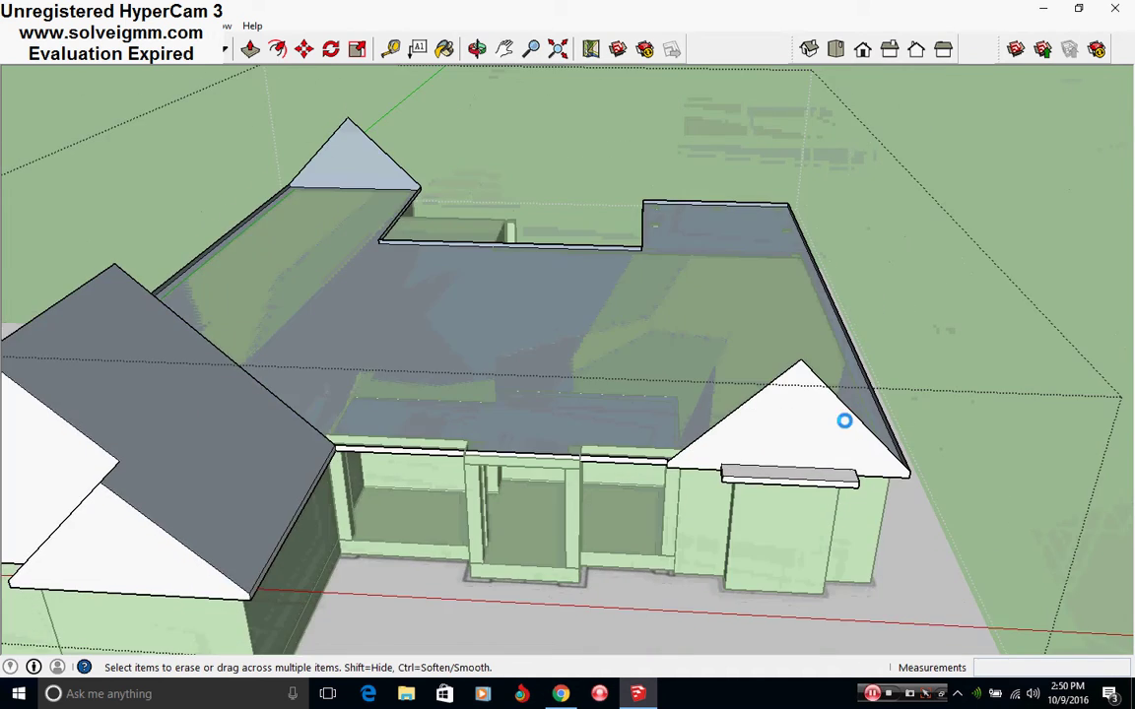
pyautogui.scroll(-2, 826, 394)
pyautogui.scroll(1, 309, 414)
pyautogui.moveTo(310, 444)
pyautogui.mouseDown(button='middle')
pyautogui.moveTo(310, 474)
pyautogui.moveTo(377, 487)
pyautogui.mouseUp(button='middle')
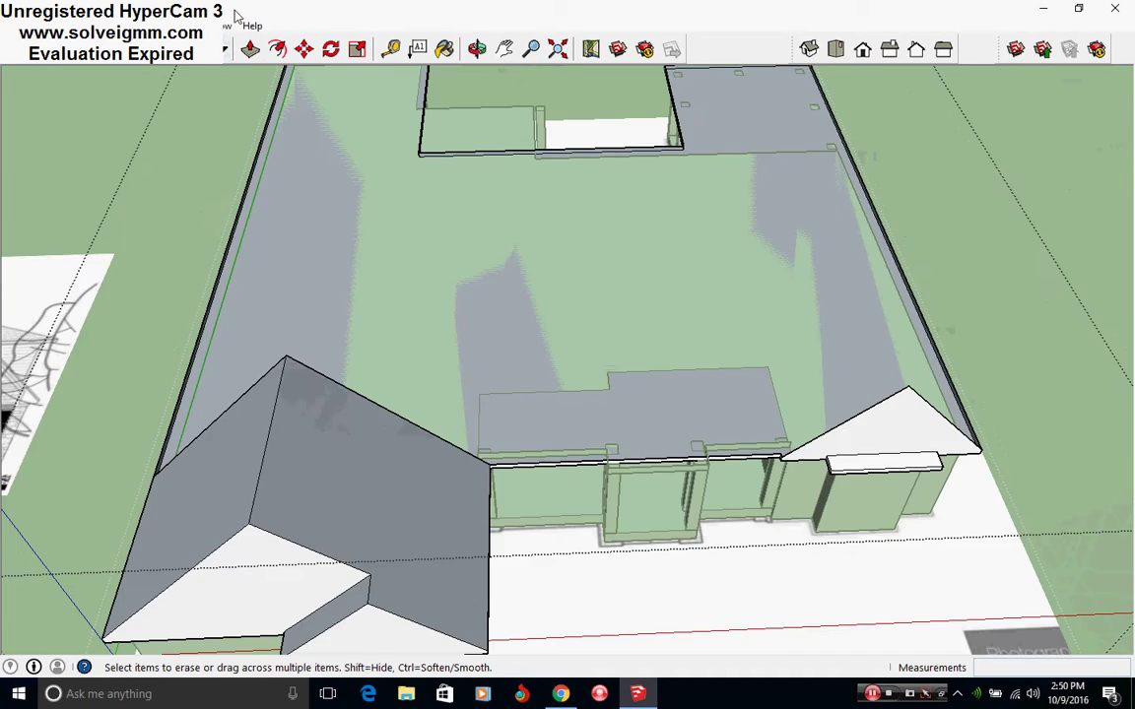
pyautogui.rightClick(426, 426)
pyautogui.click(306, 51)
pyautogui.scroll(2, 491, 463)
pyautogui.press('ctrl')
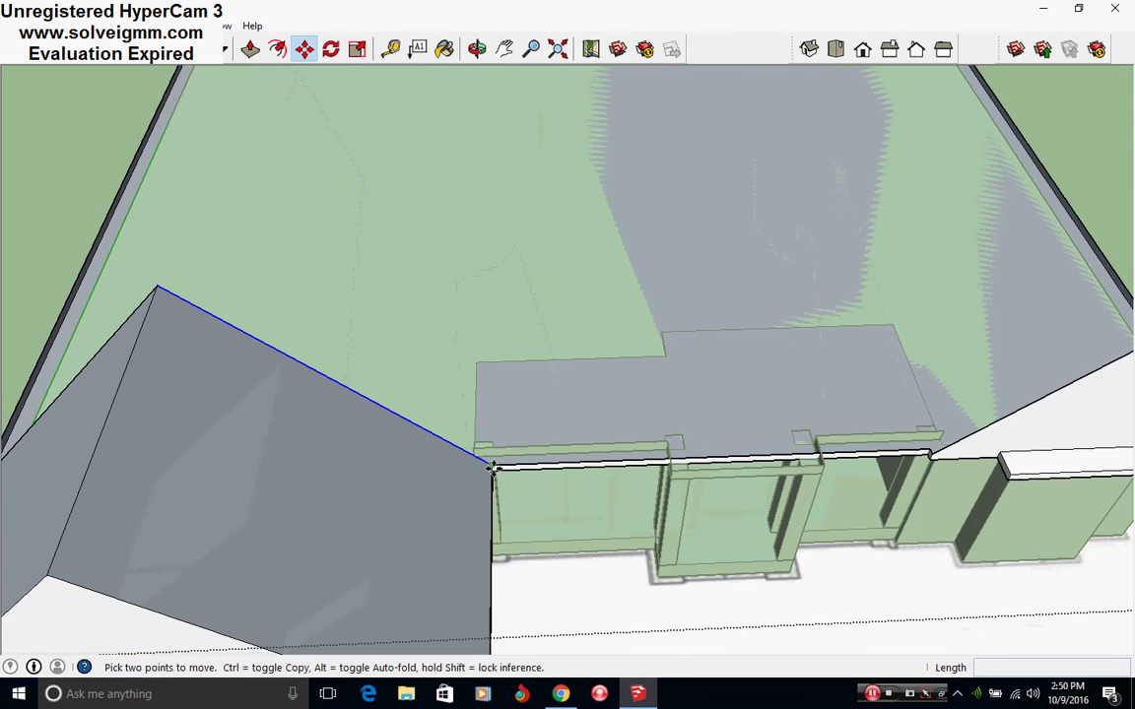
pyautogui.click(492, 465)
pyautogui.scroll(-3, 537, 567)
pyautogui.moveTo(558, 595); pyautogui.dragTo(440, 581, button='middle')
pyautogui.scroll(3, 793, 322)
pyautogui.click(843, 241)
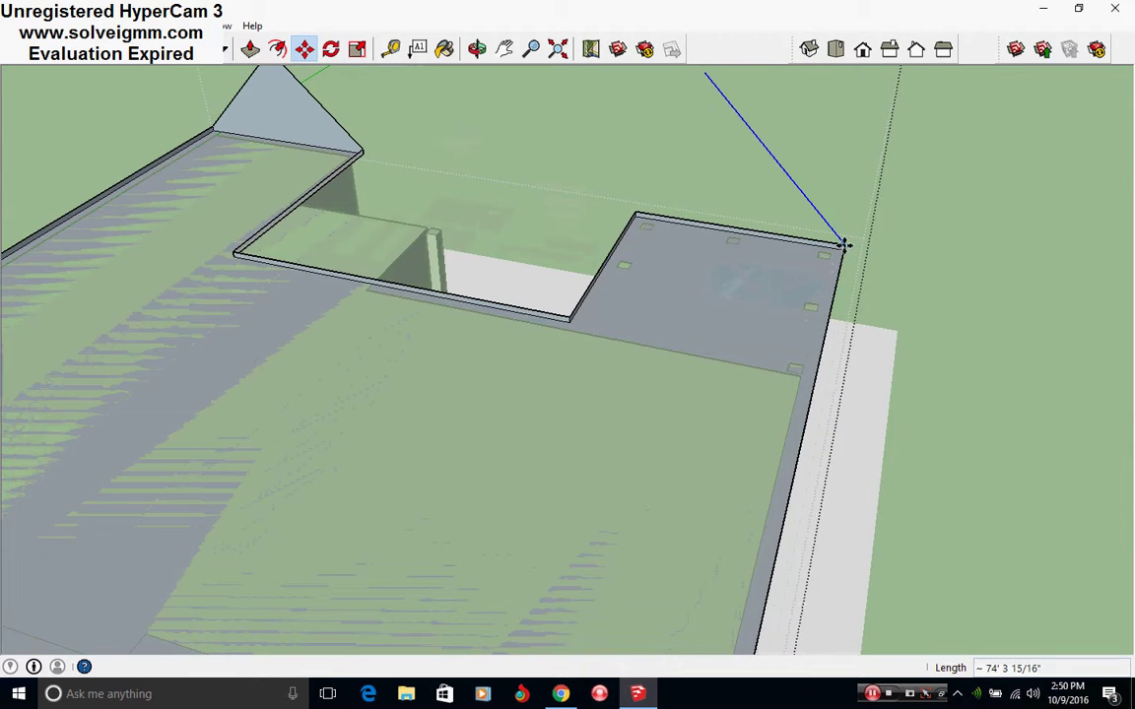
# - Try to copy the front wing's outer rear slope line to the back porch roof's inner rear corner, and delete the copy
pyautogui.scroll(-3, 843, 241)
pyautogui.moveTo(843, 240); pyautogui.dragTo(418, 456, button='middle')
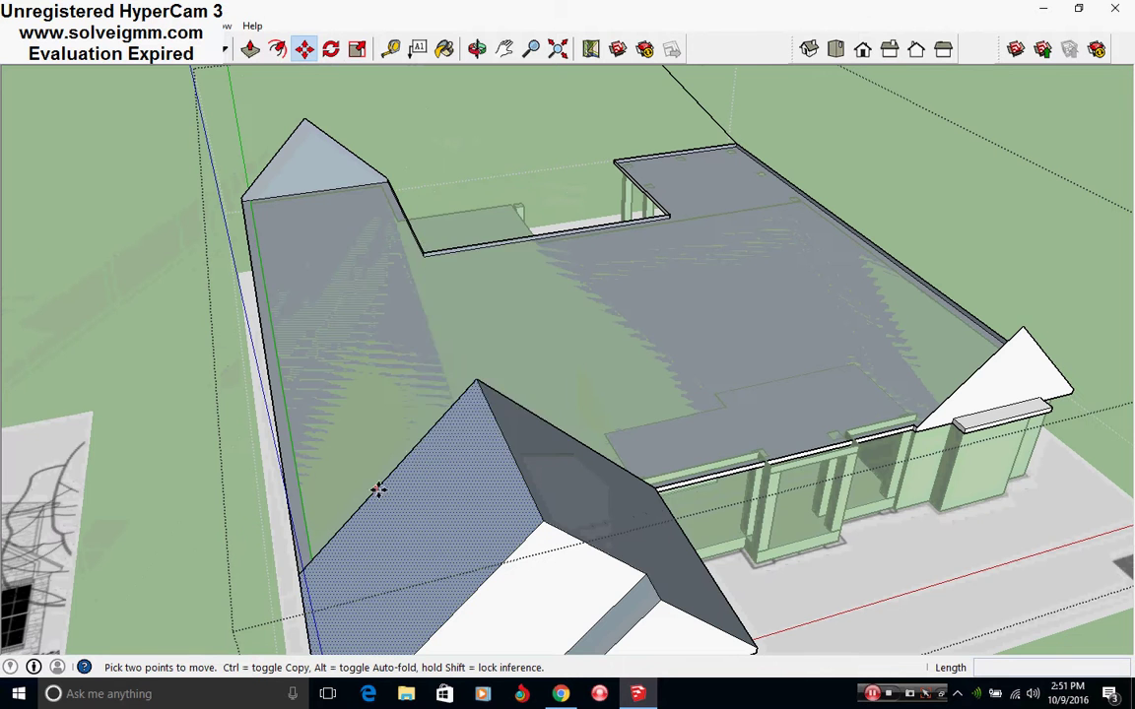
pyautogui.rightClick(360, 517)
pyautogui.rightClick(350, 519)
pyautogui.moveTo(351, 519); pyautogui.dragTo(489, 481, button='middle')
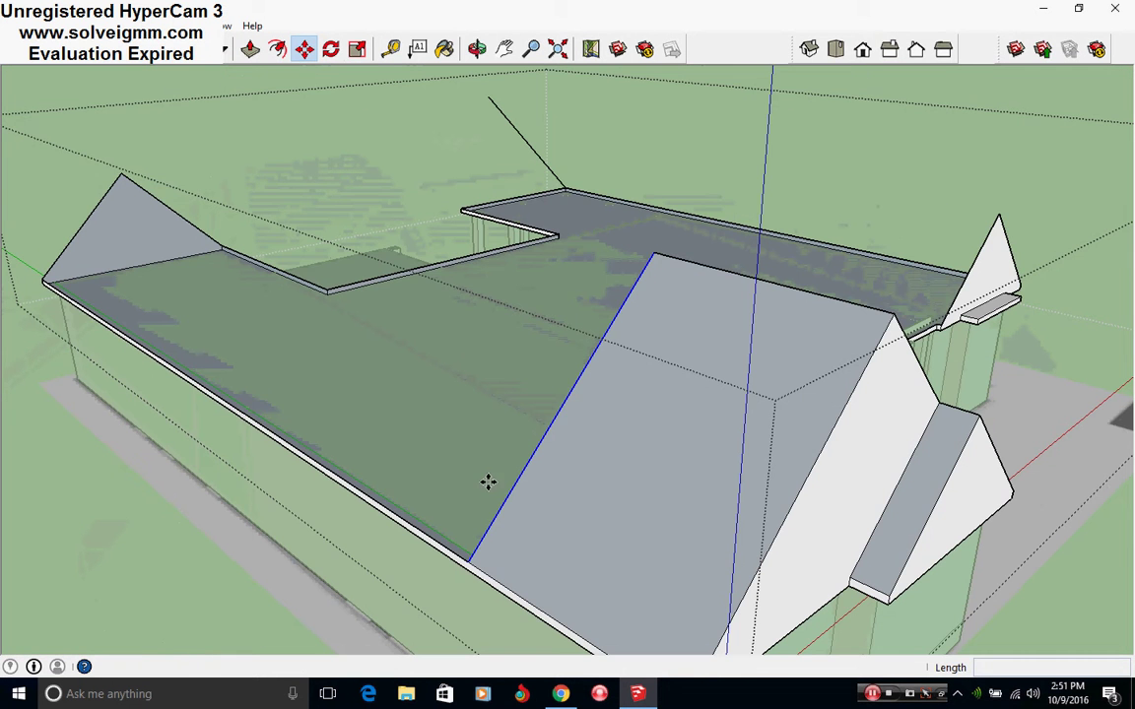
pyautogui.click(466, 554)
pyautogui.scroll(1, 463, 209)
pyautogui.moveTo(463, 212); pyautogui.dragTo(529, 430, button='middle')
pyautogui.scroll(2, 484, 328)
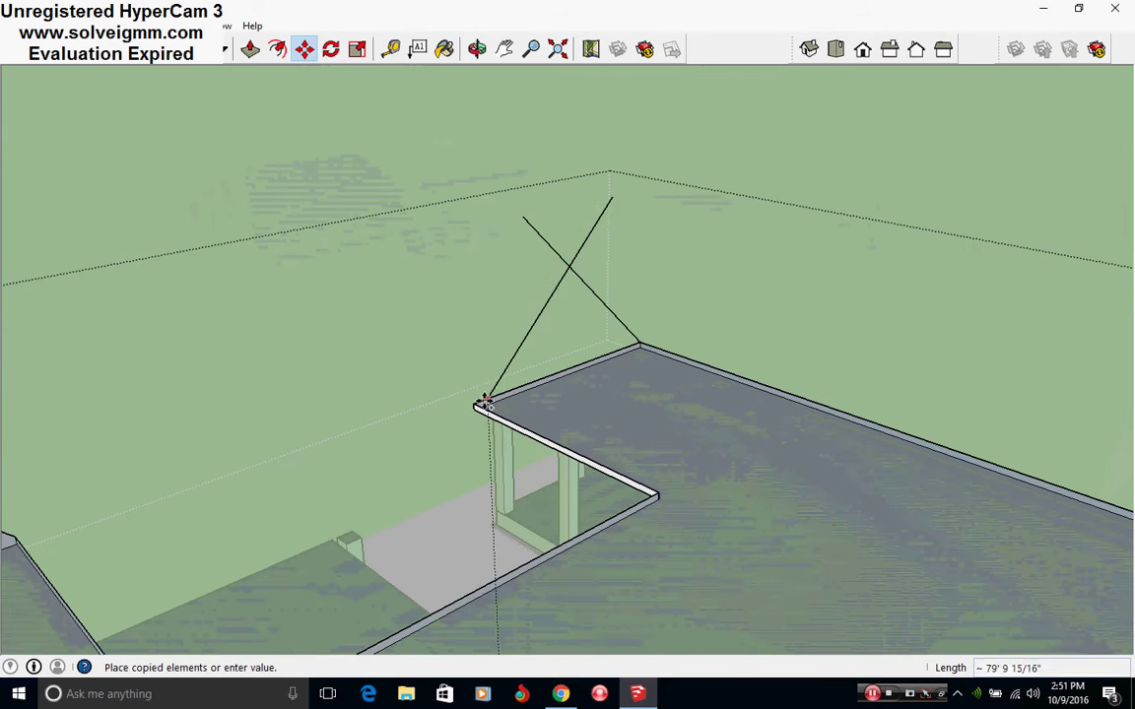
pyautogui.click(471, 405)
pyautogui.scroll(3, 471, 404)
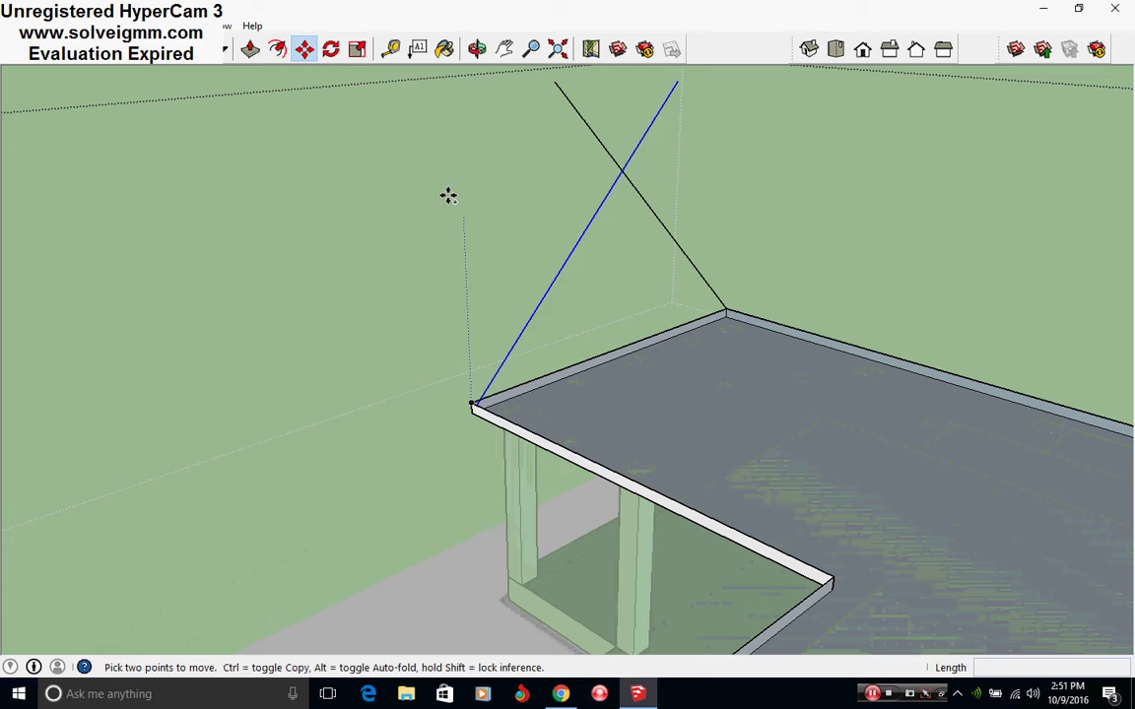
pyautogui.press('Delete')
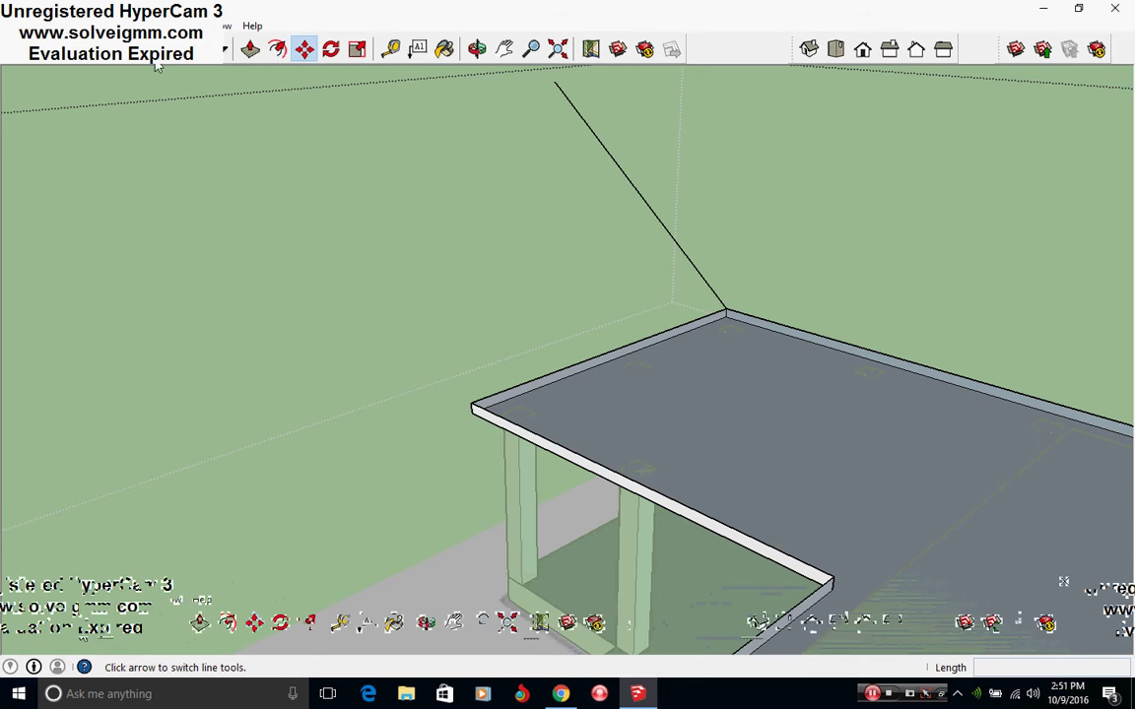
# - Build the porch gable with a vertical line from the rear edge's midpoint and a second slope to the inner corner, erasing the surplus lines
pyautogui.click(117, 61)
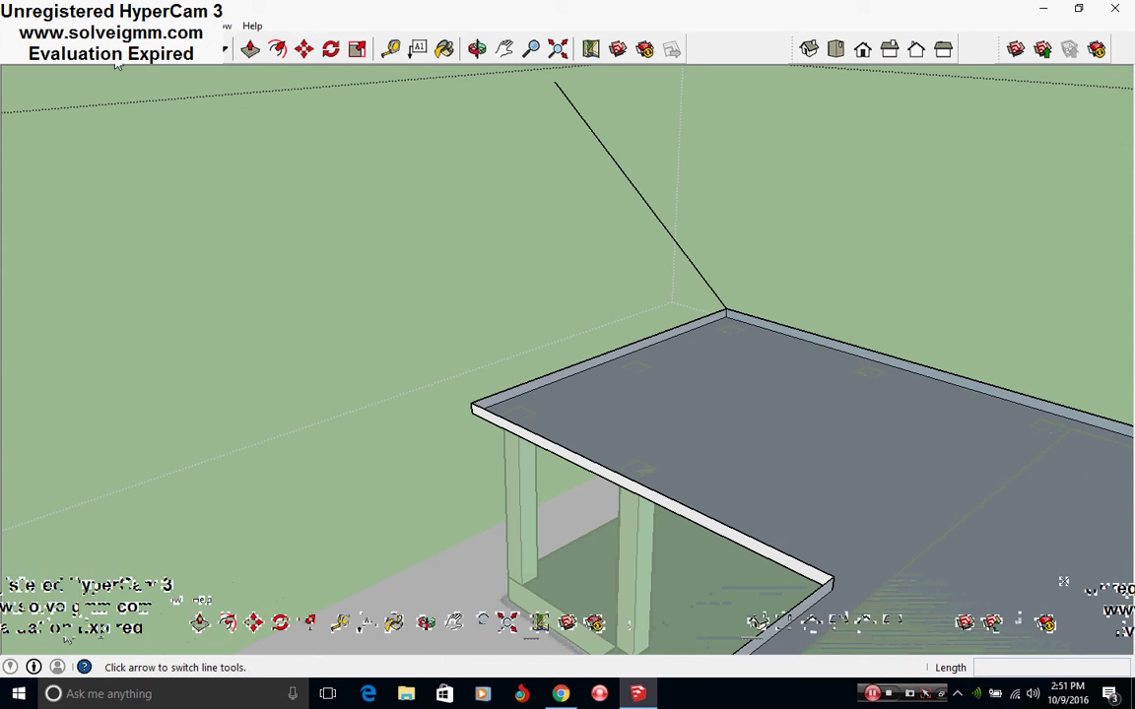
pyautogui.click(619, 165)
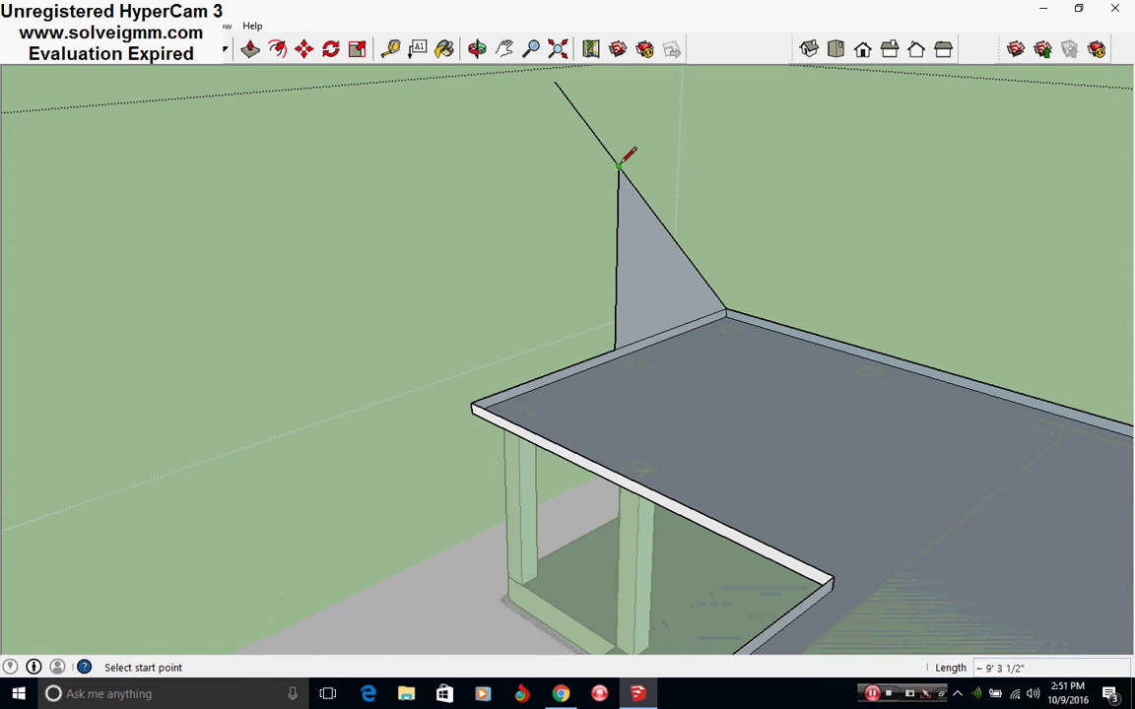
pyautogui.click(619, 167)
pyautogui.click(473, 405)
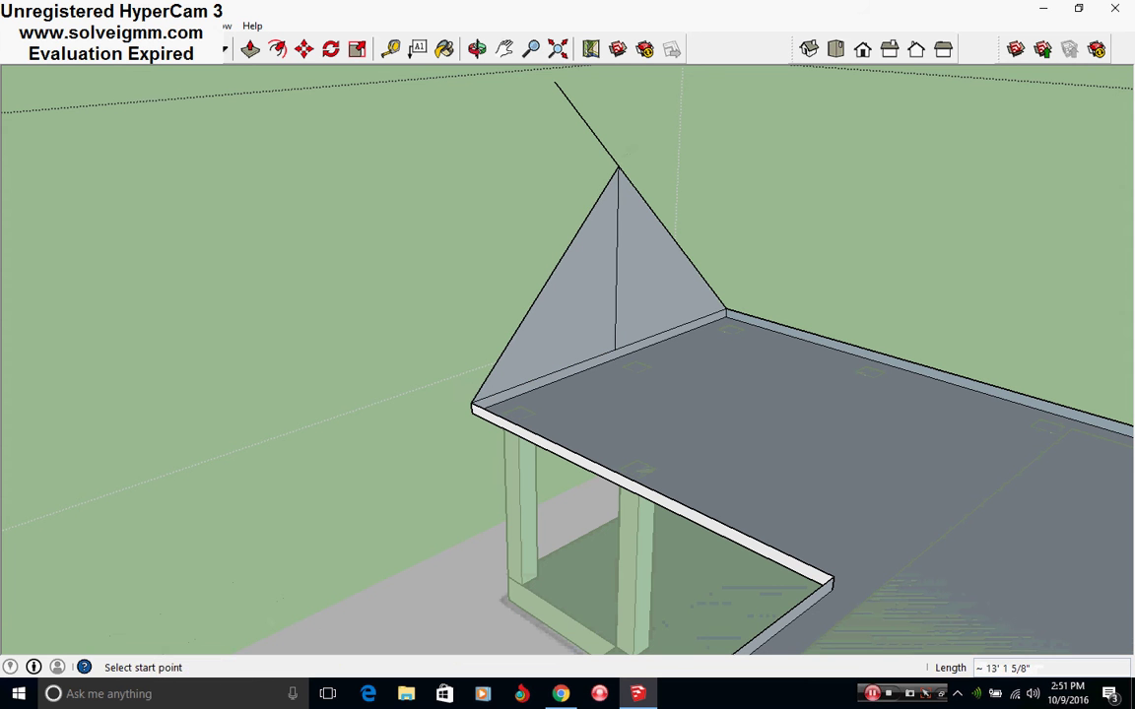
pyautogui.click(81, 61)
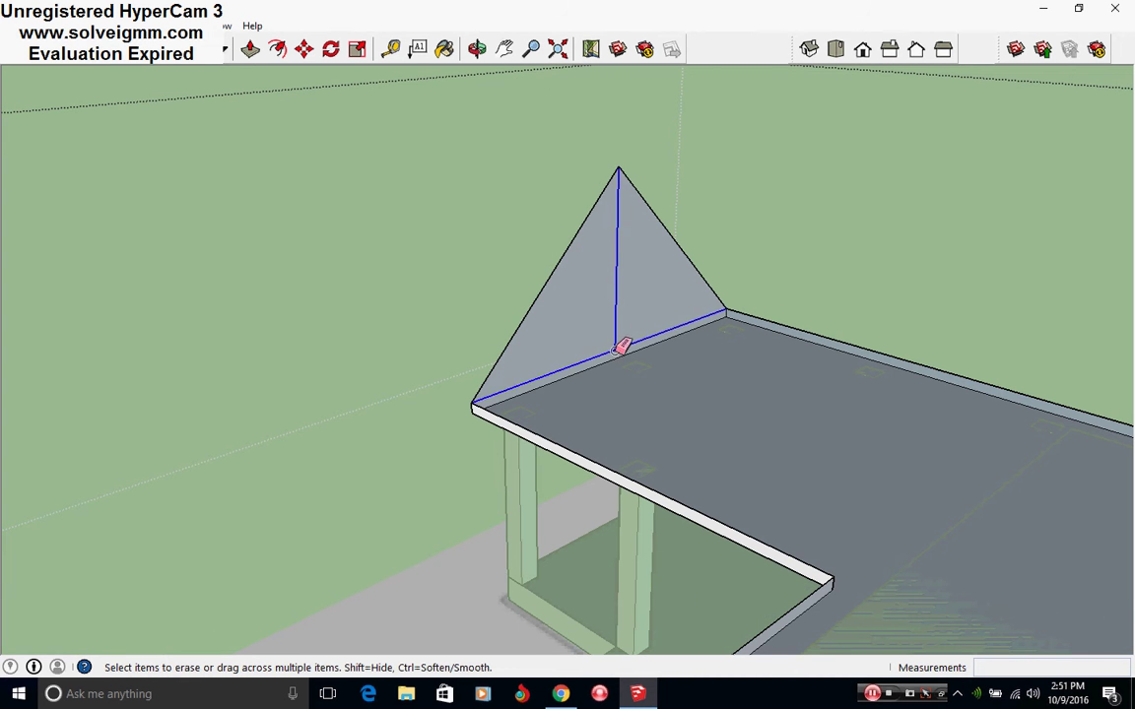
pyautogui.scroll(-5, 621, 347)
pyautogui.moveTo(625, 253)
pyautogui.mouseDown(button='middle')
pyautogui.moveTo(630, 393)
pyautogui.moveTo(611, 446)
pyautogui.moveTo(598, 434)
pyautogui.mouseUp(button='middle')
pyautogui.rightClick(476, 465)
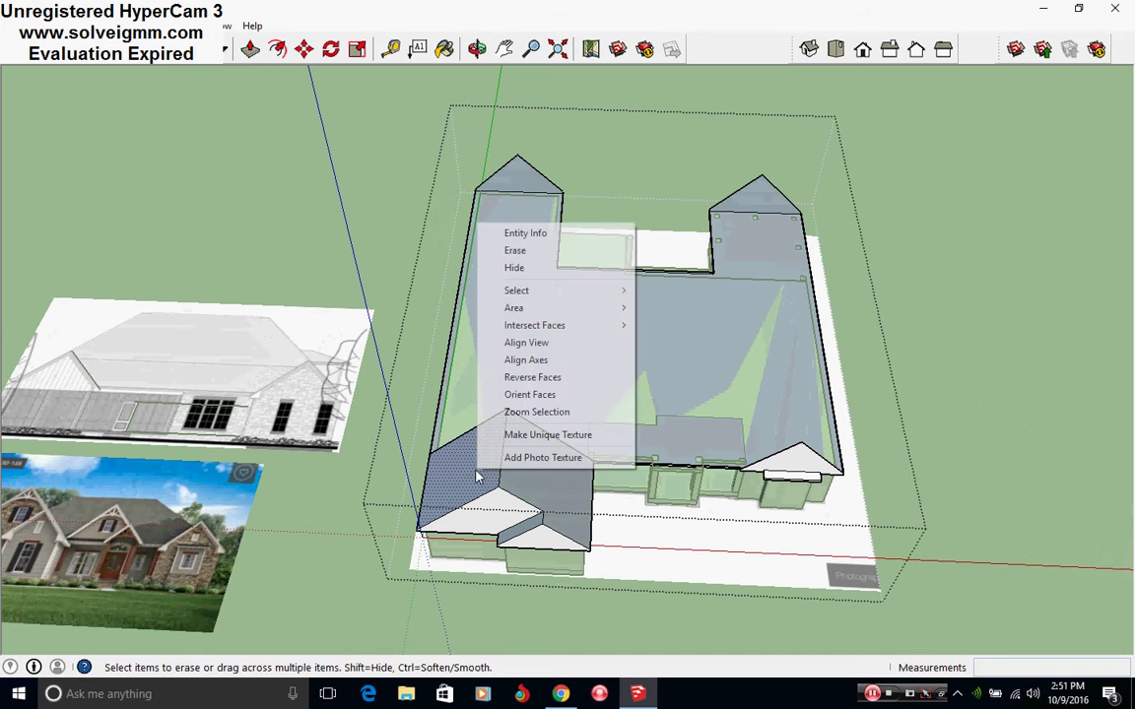
pyautogui.click(306, 50)
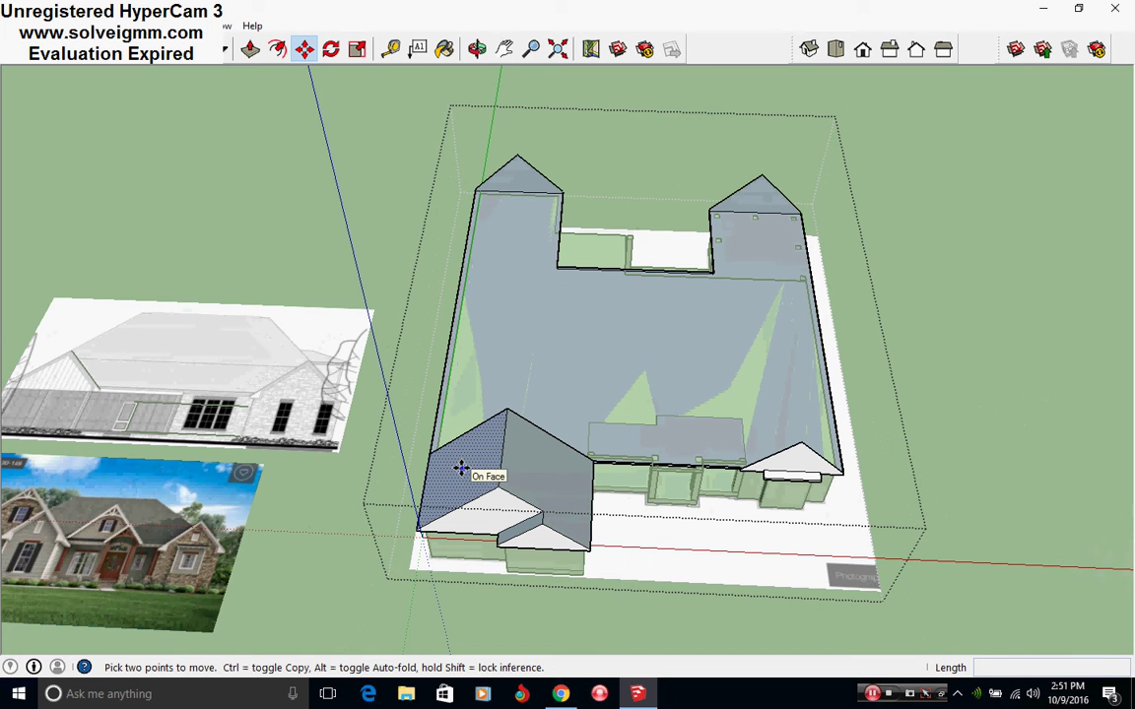
pyautogui.moveTo(460, 472); pyautogui.dragTo(597, 345, button='middle')
pyautogui.rightClick(349, 224)
pyautogui.click(120, 49)
pyautogui.scroll(2, 448, 423)
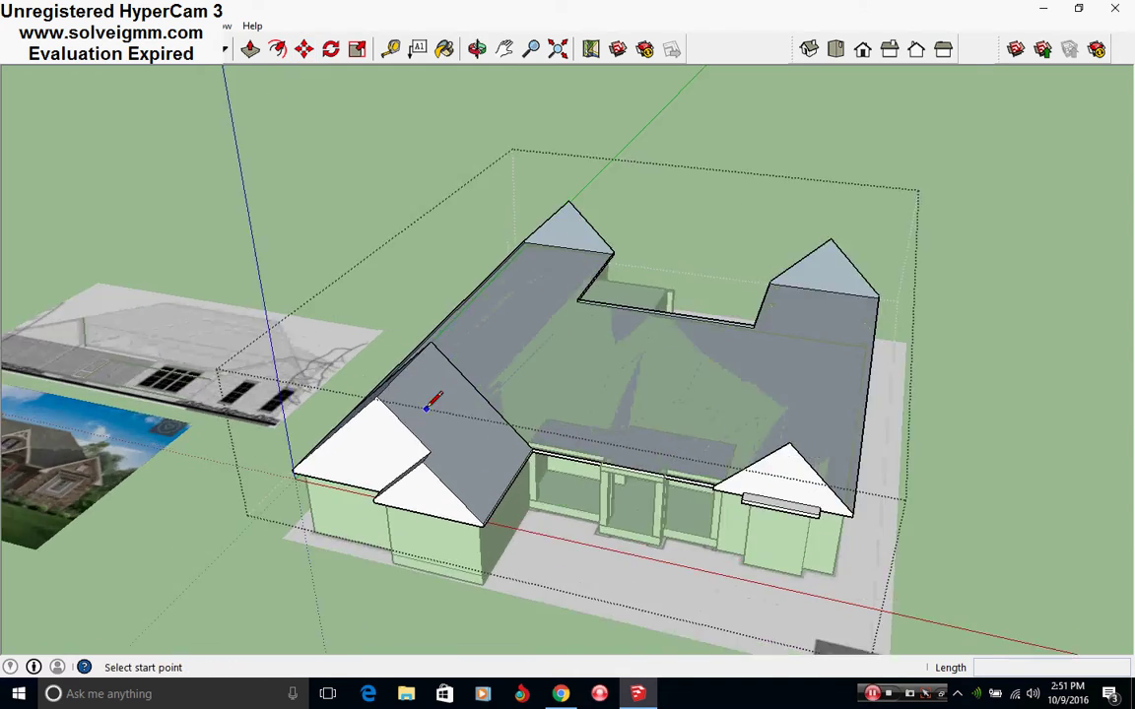
pyautogui.moveTo(427, 408); pyautogui.dragTo(500, 459, button='middle')
# - Erase the ridge and rear slope lines behind the front wing's double gable, removing its sloped roof faces
pyautogui.press('e')
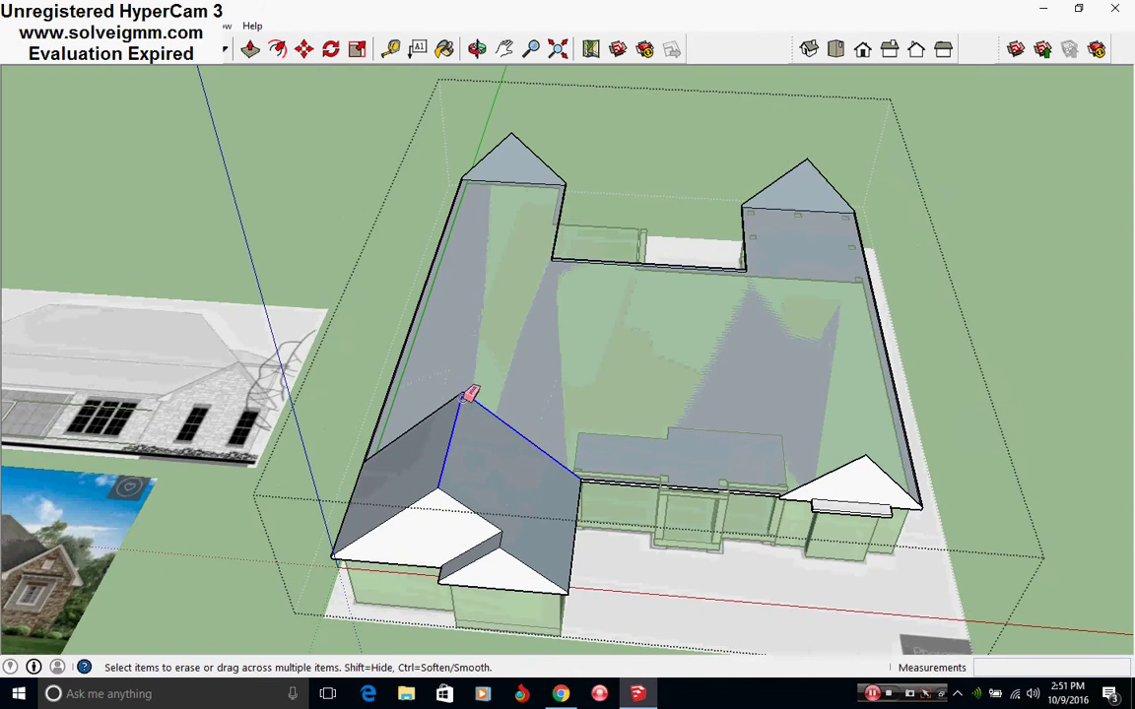
pyautogui.moveTo(463, 397); pyautogui.dragTo(447, 406)
pyautogui.scroll(-2, 631, 490)
pyautogui.moveTo(690, 532)
pyautogui.mouseDown(button='middle')
pyautogui.moveTo(631, 490)
pyautogui.moveTo(727, 567)
pyautogui.moveTo(808, 601)
pyautogui.mouseUp(button='middle')
pyautogui.scroll(2, 630, 490)
pyautogui.keyDown('shift'); pyautogui.moveTo(414, 335); pyautogui.dragTo(571, 325, button='middle'); pyautogui.keyUp('shift')
pyautogui.scroll(-3, 571, 325)
pyautogui.scroll(2, 357, 443)
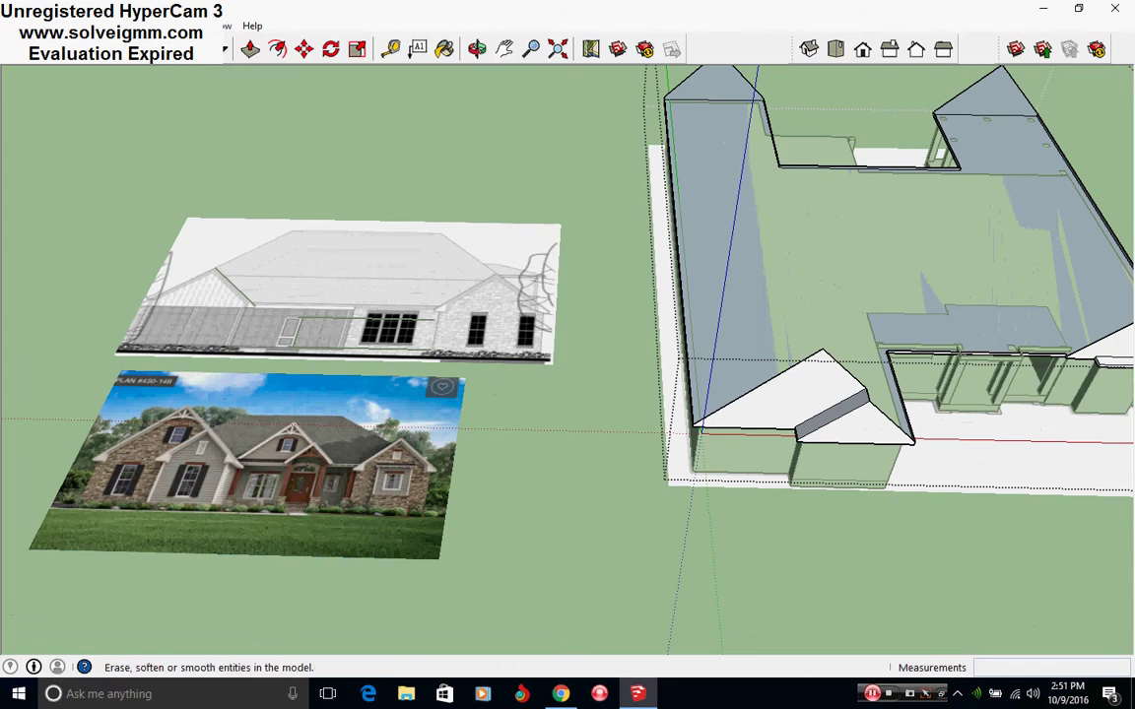
# - Draw a line across the front wing from the roof's inner corner beside the entry porch to the outer side edge
pyautogui.click(125, 48)
pyautogui.keyDown('shift'); pyautogui.moveTo(980, 381); pyautogui.dragTo(483, 323, button='middle'); pyautogui.keyUp('shift')
pyautogui.scroll(2, 677, 443)
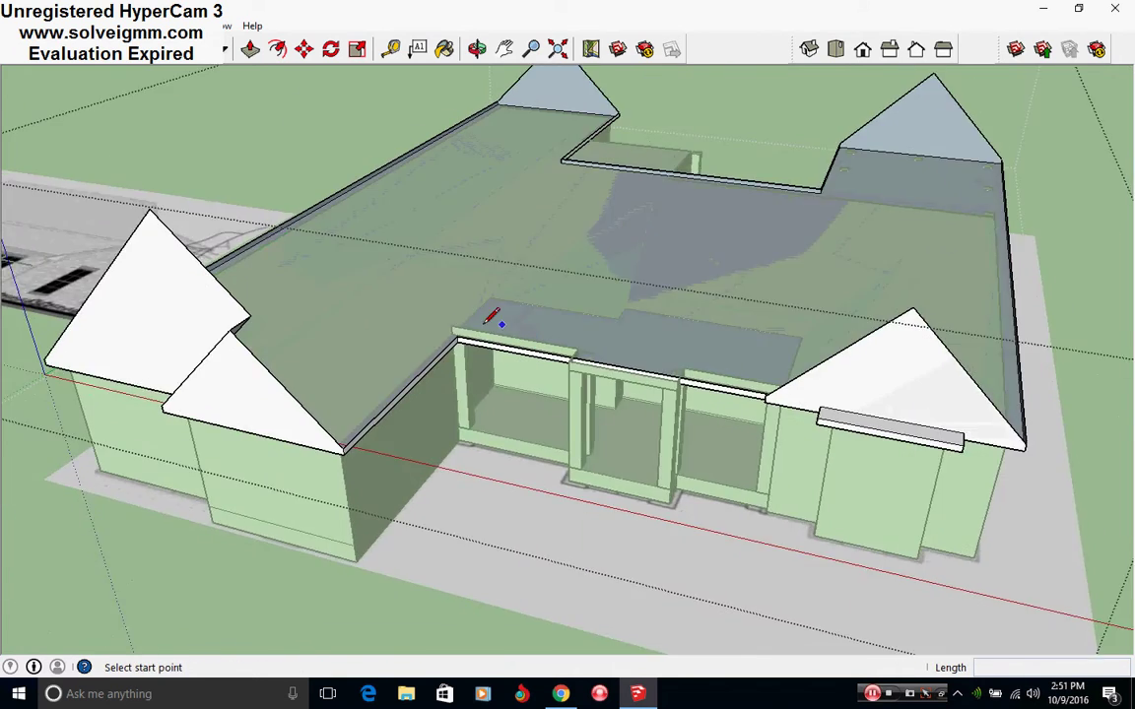
pyautogui.scroll(3, 489, 319)
pyautogui.click(461, 341)
pyautogui.scroll(-3, 461, 341)
pyautogui.scroll(3, 462, 394)
pyautogui.moveTo(463, 394); pyautogui.dragTo(456, 498, button='middle')
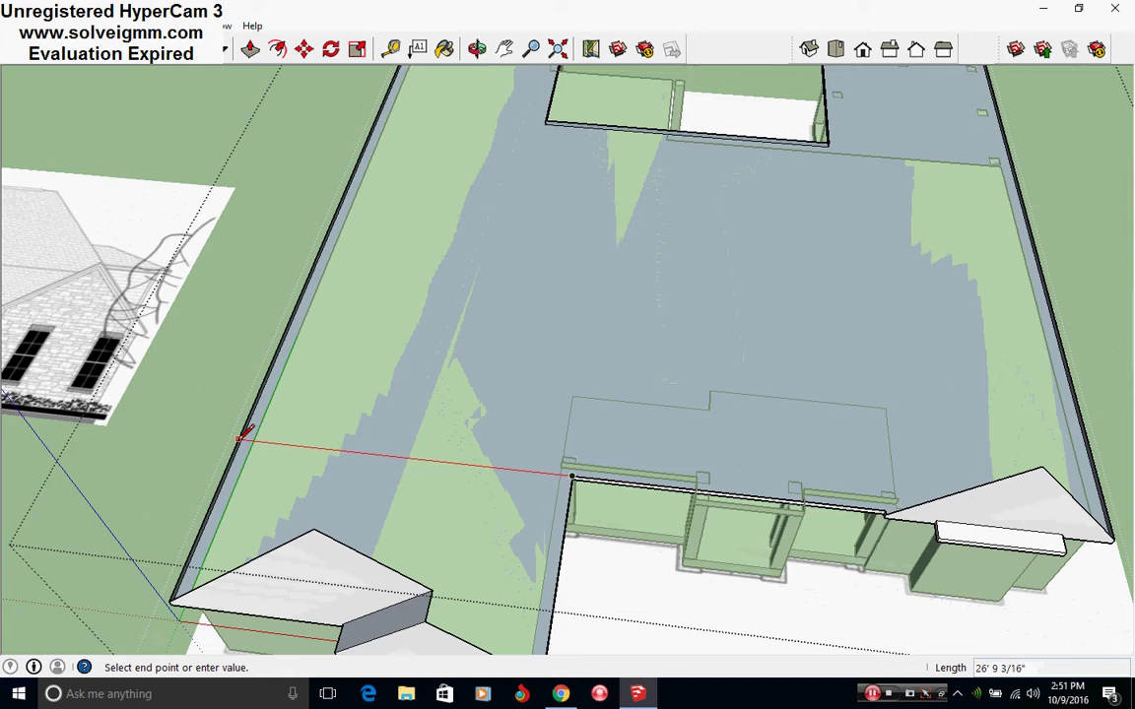
pyautogui.scroll(-3, 371, 499)
pyautogui.scroll(2, 538, 545)
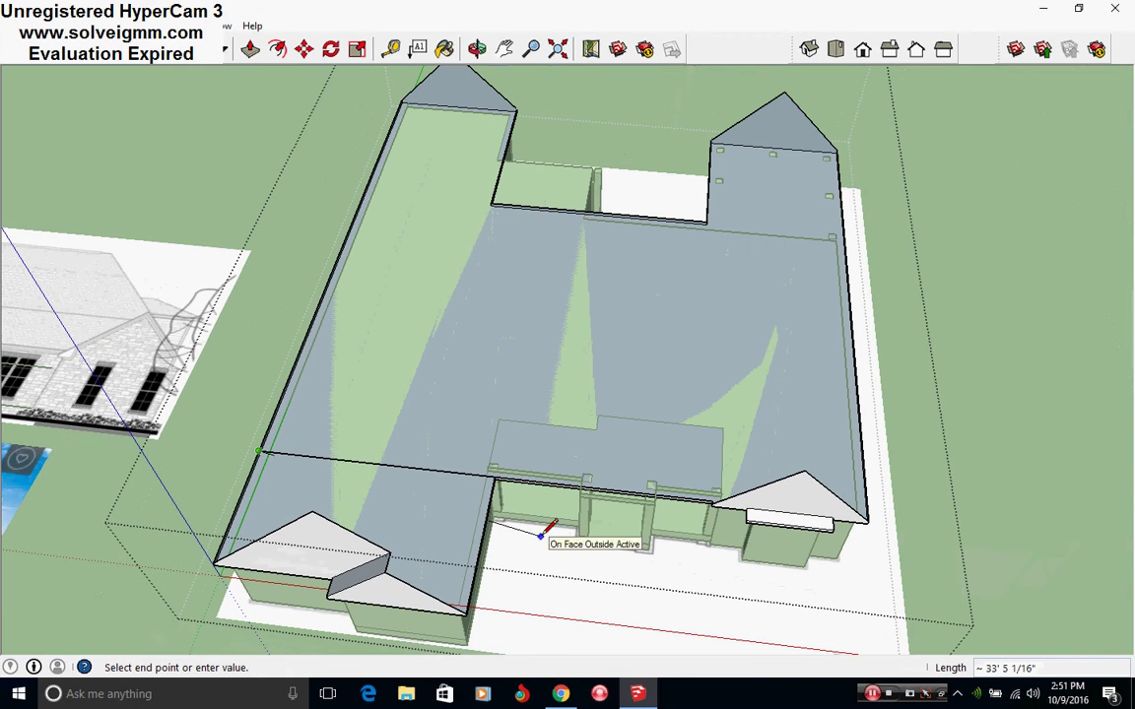
pyautogui.press('Escape')
# - Draw lines across both rear wings from their inner roof corners to the outer side edges, in line with the recessed rear fascia
pyautogui.moveTo(739, 404); pyautogui.dragTo(167, 413, button='middle')
pyautogui.moveTo(621, 503); pyautogui.dragTo(158, 520, button='middle')
pyautogui.scroll(3, 294, 416)
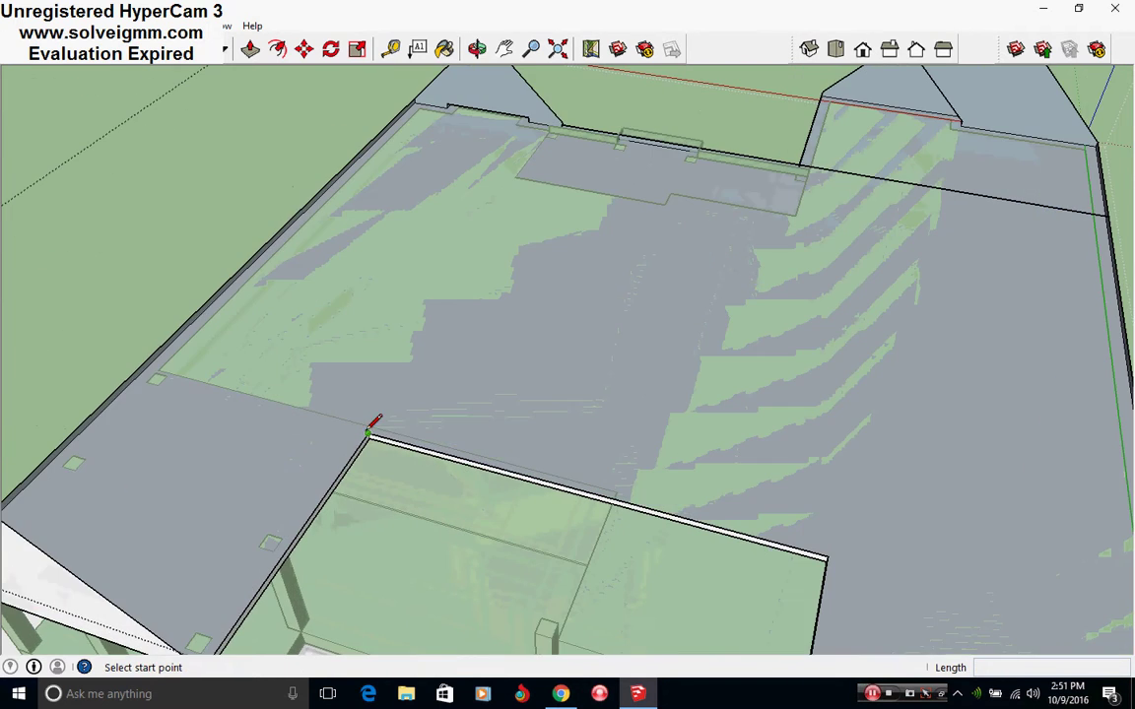
pyautogui.scroll(-4, 185, 376)
pyautogui.scroll(4, 570, 480)
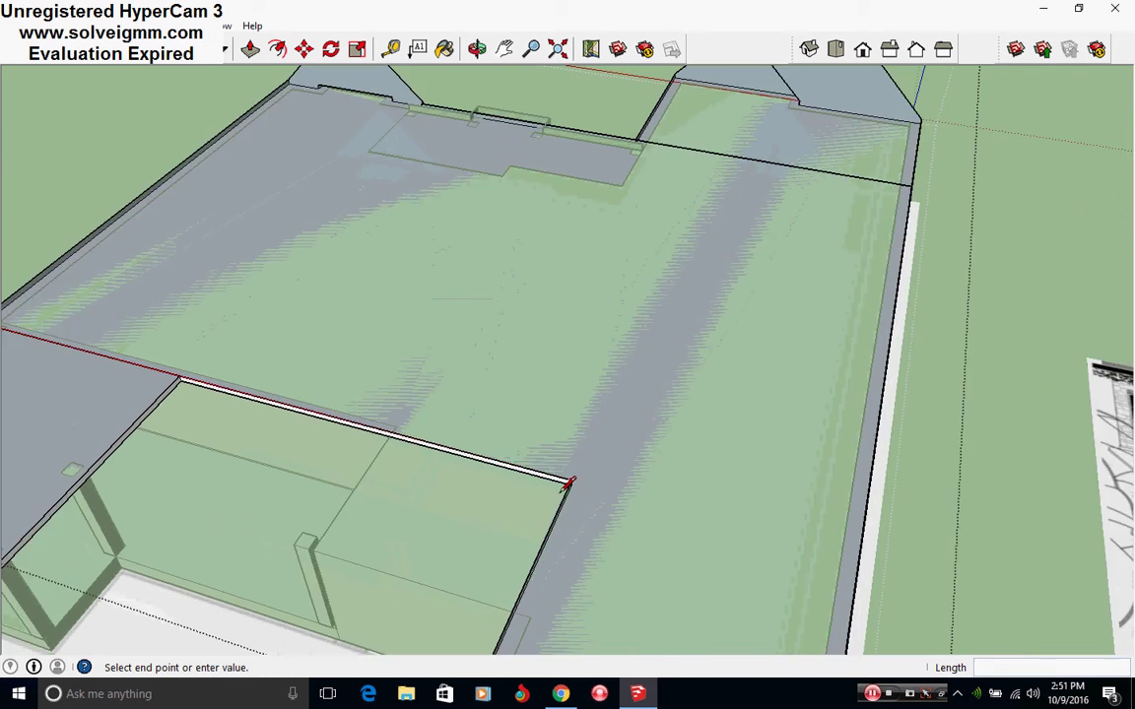
pyautogui.click(572, 480)
pyautogui.moveTo(897, 554); pyautogui.dragTo(540, 316, button='middle')
pyautogui.click(566, 340)
pyautogui.scroll(-4, 573, 456)
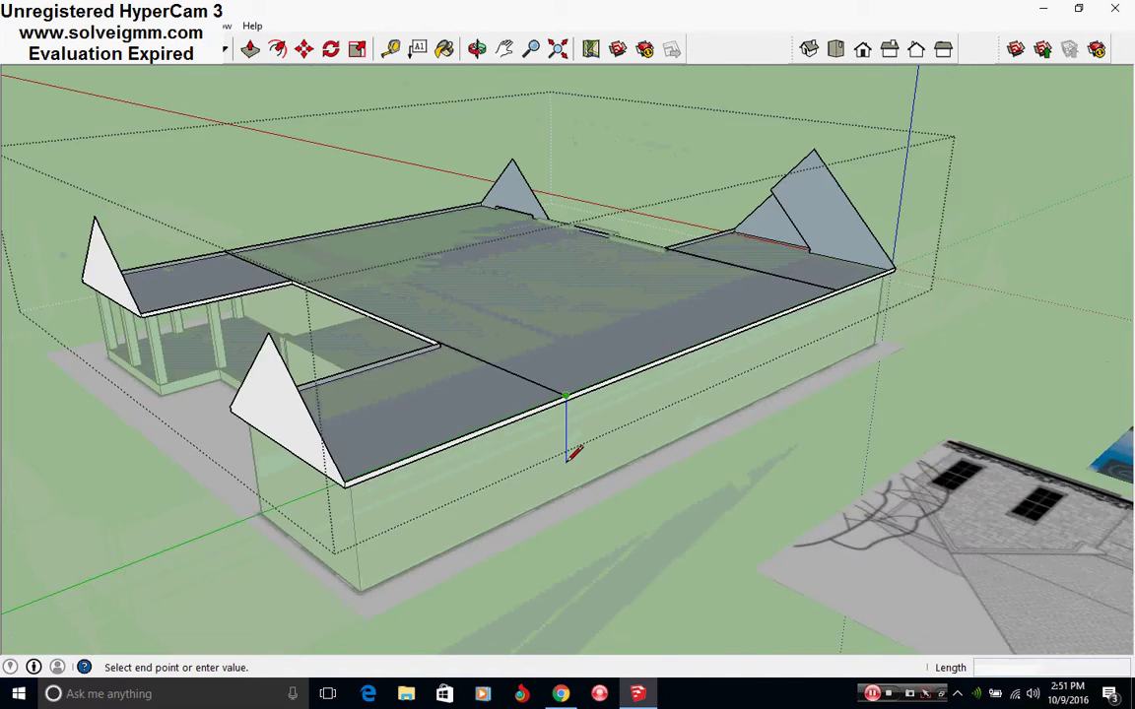
pyautogui.press('Escape')
# - Copy the narrow sloped strip between the two front gables onto the open ground in front of the house
pyautogui.moveTo(573, 456); pyautogui.dragTo(509, 461, button='middle')
pyautogui.moveTo(628, 351); pyautogui.dragTo(631, 455, button='middle')
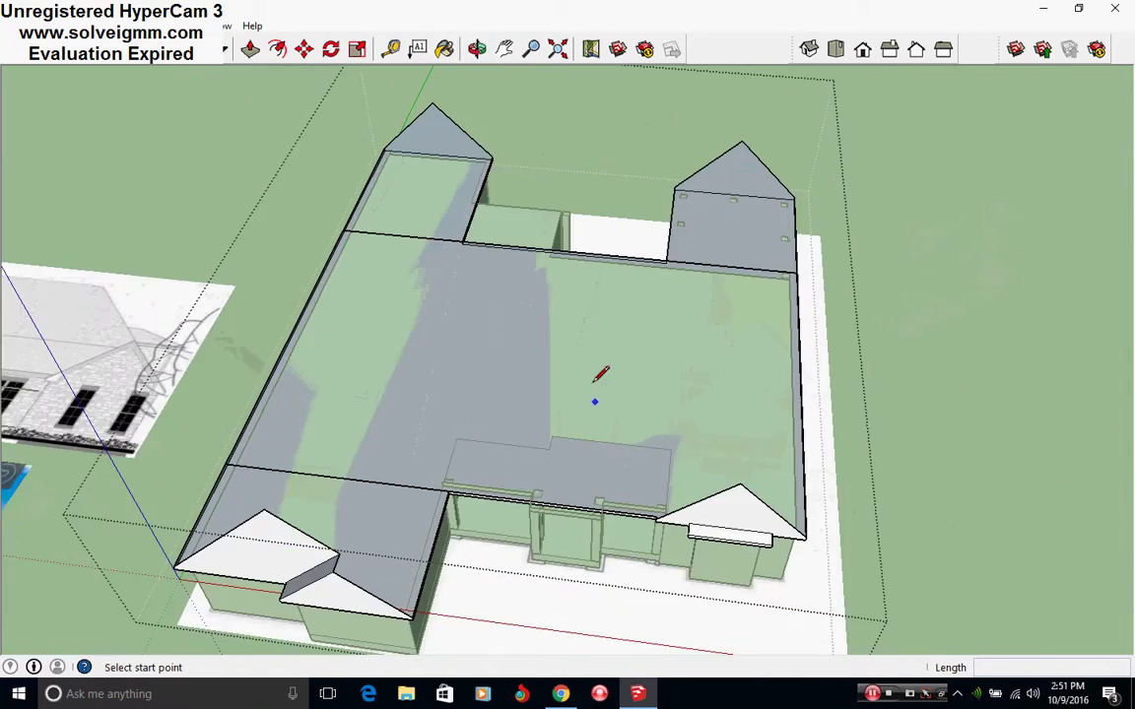
pyautogui.moveTo(595, 380); pyautogui.dragTo(635, 490, button='middle')
pyautogui.scroll(1, 539, 522)
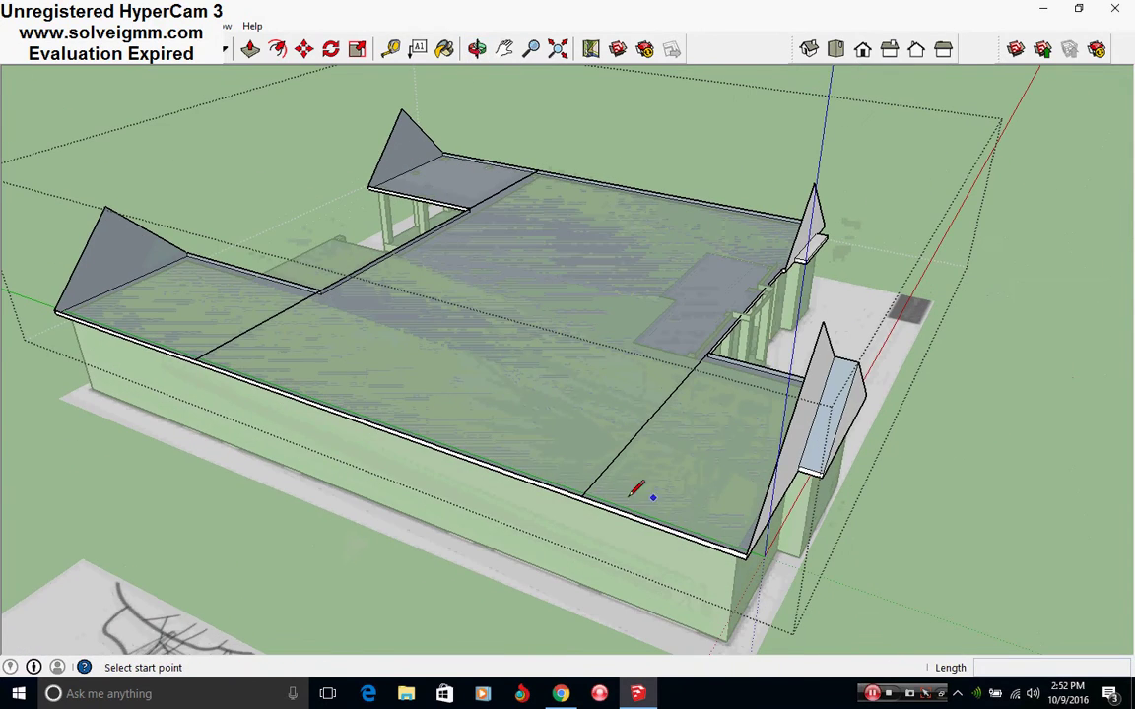
pyautogui.moveTo(664, 386); pyautogui.dragTo(384, 166, button='middle')
pyautogui.moveTo(266, 538); pyautogui.dragTo(621, 422, button='middle')
pyautogui.rightClick(636, 458)
pyautogui.click(304, 48)
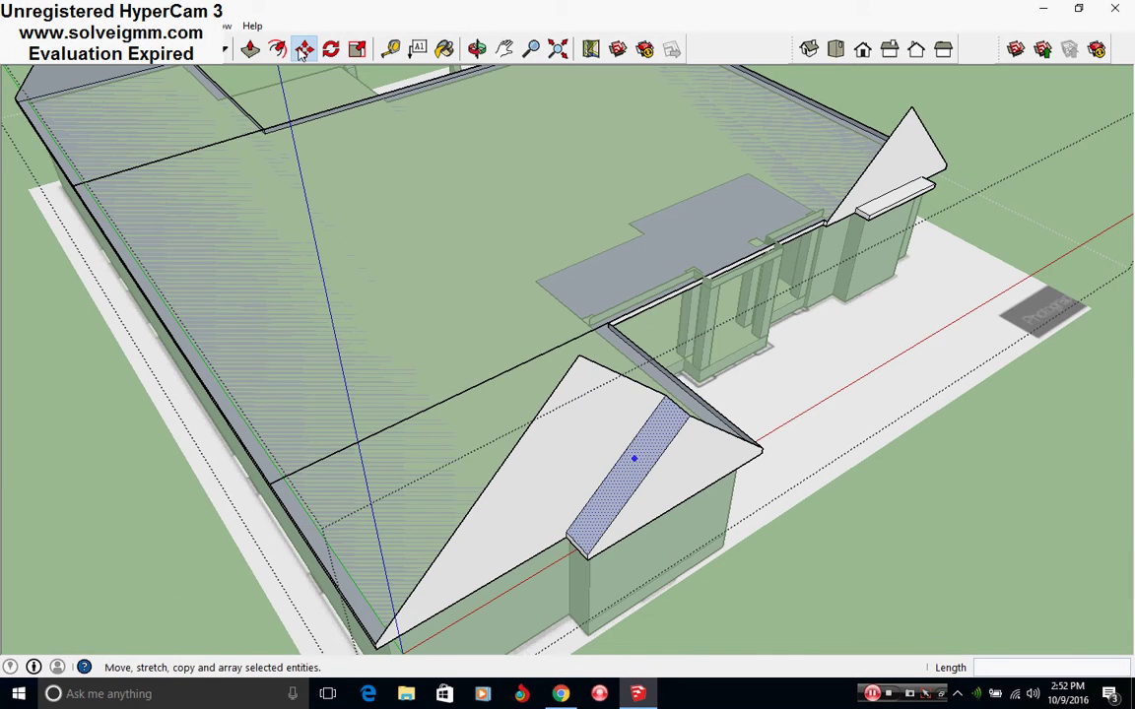
pyautogui.click(627, 463)
pyautogui.press('ctrl')
pyautogui.scroll(-3, 679, 492)
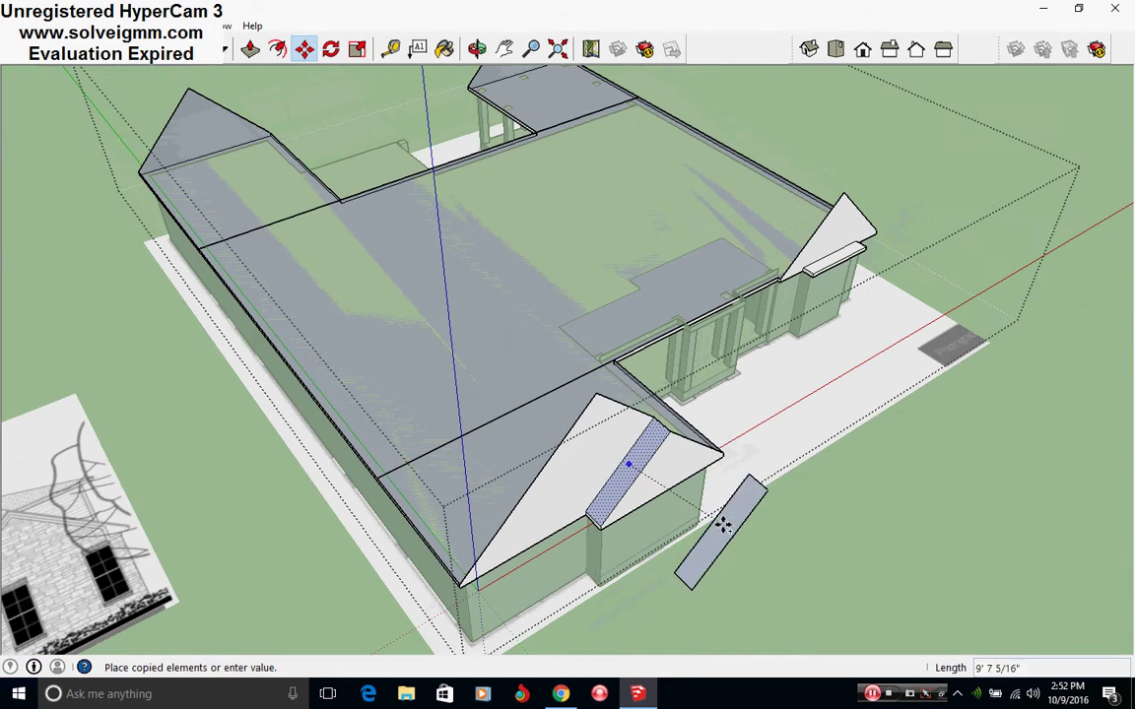
pyautogui.click(750, 579)
pyautogui.keyDown('shift'); pyautogui.moveTo(750, 579); pyautogui.dragTo(754, 490, button='middle'); pyautogui.keyUp('shift')
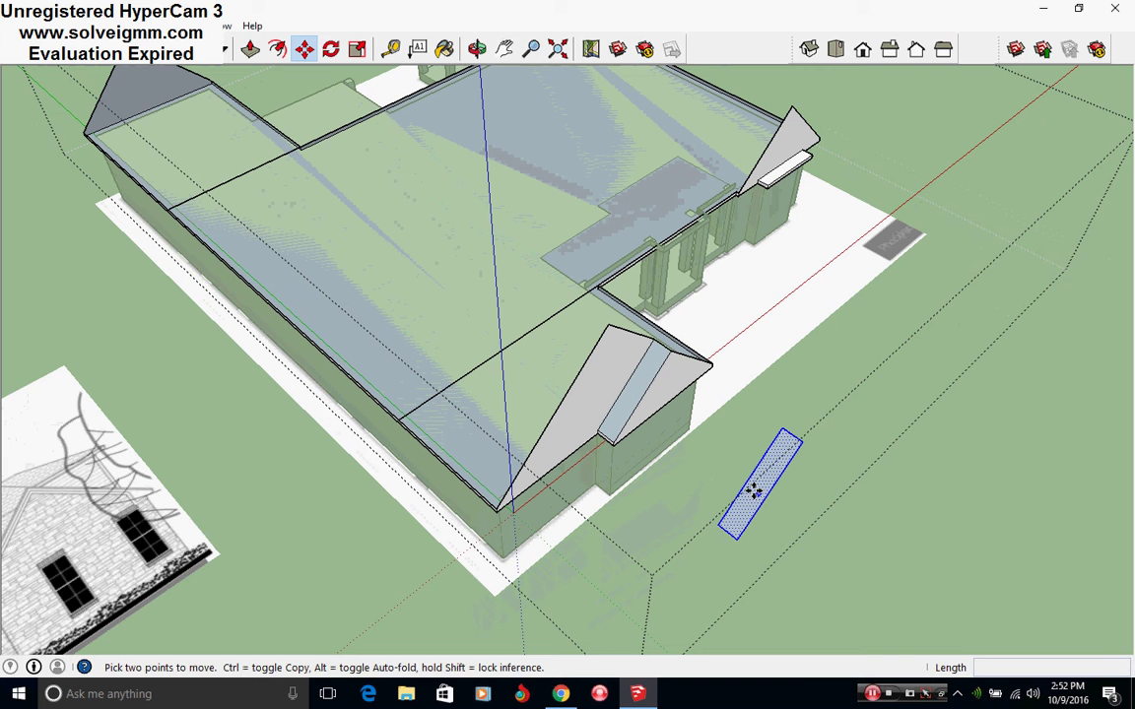
pyautogui.click(331, 49)
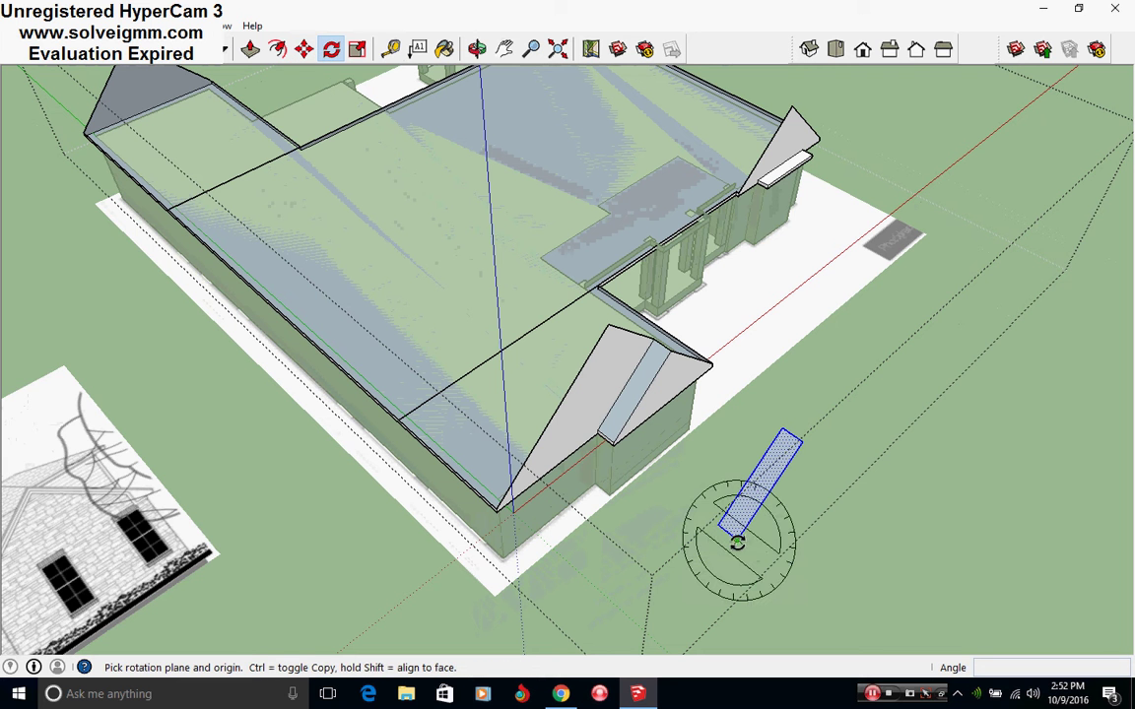
pyautogui.moveTo(737, 539); pyautogui.dragTo(810, 583)
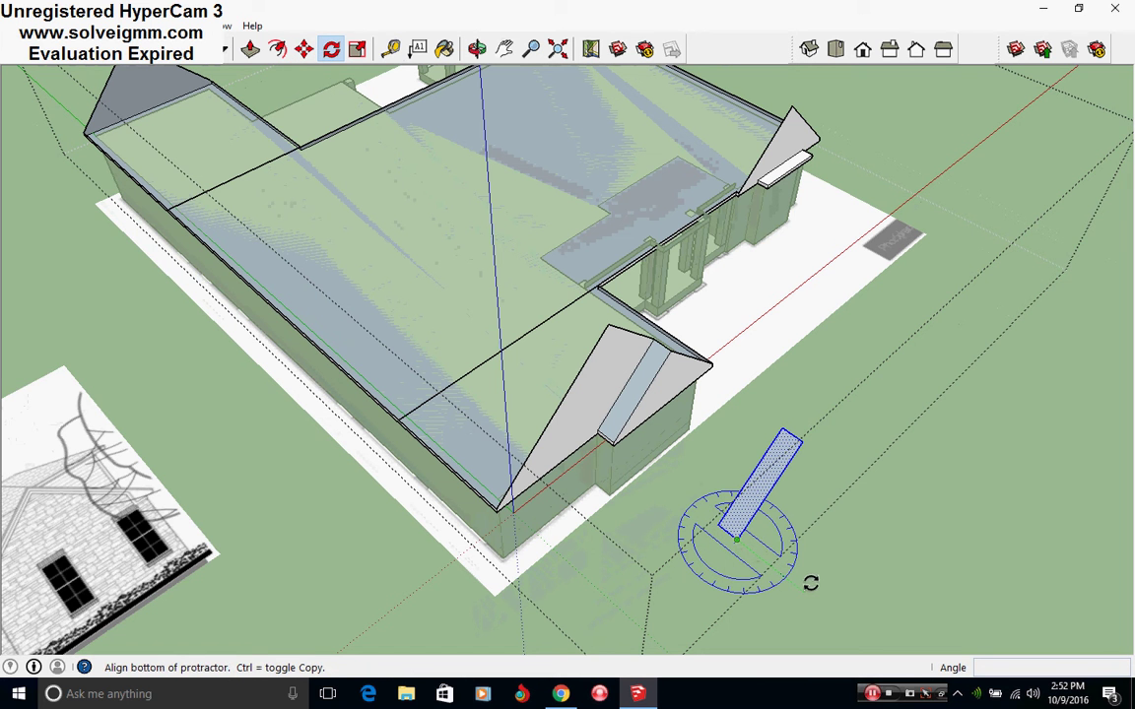
pyautogui.click(813, 590)
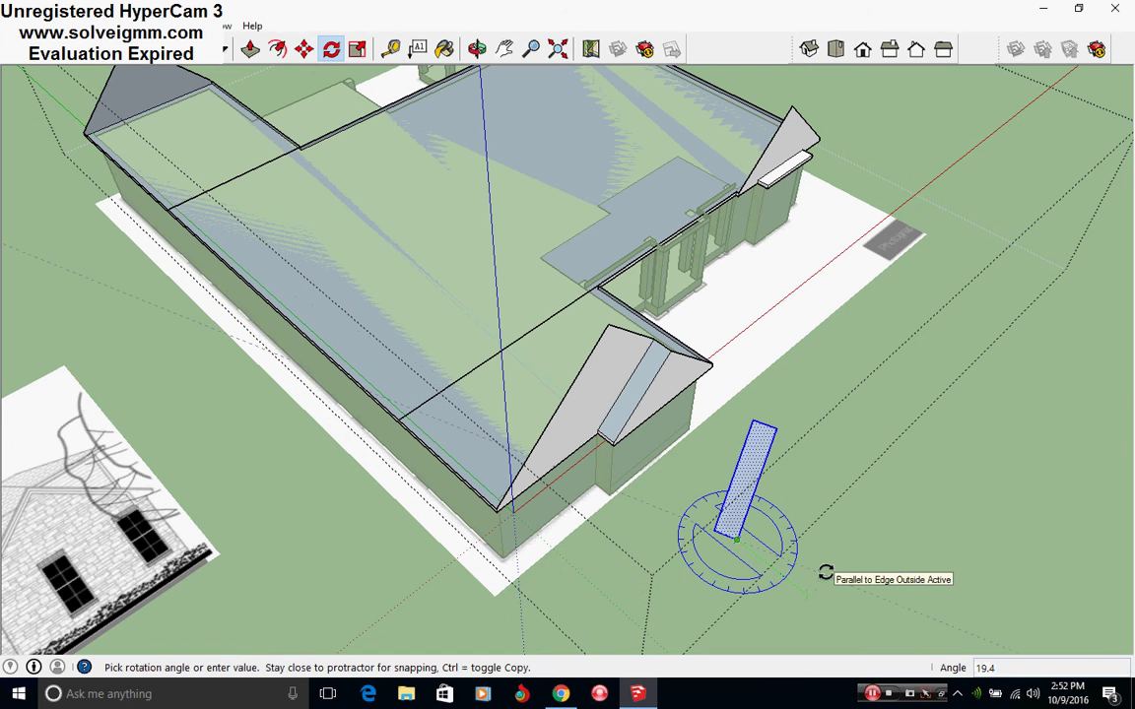
pyautogui.write('1')
pyautogui.press('Return')
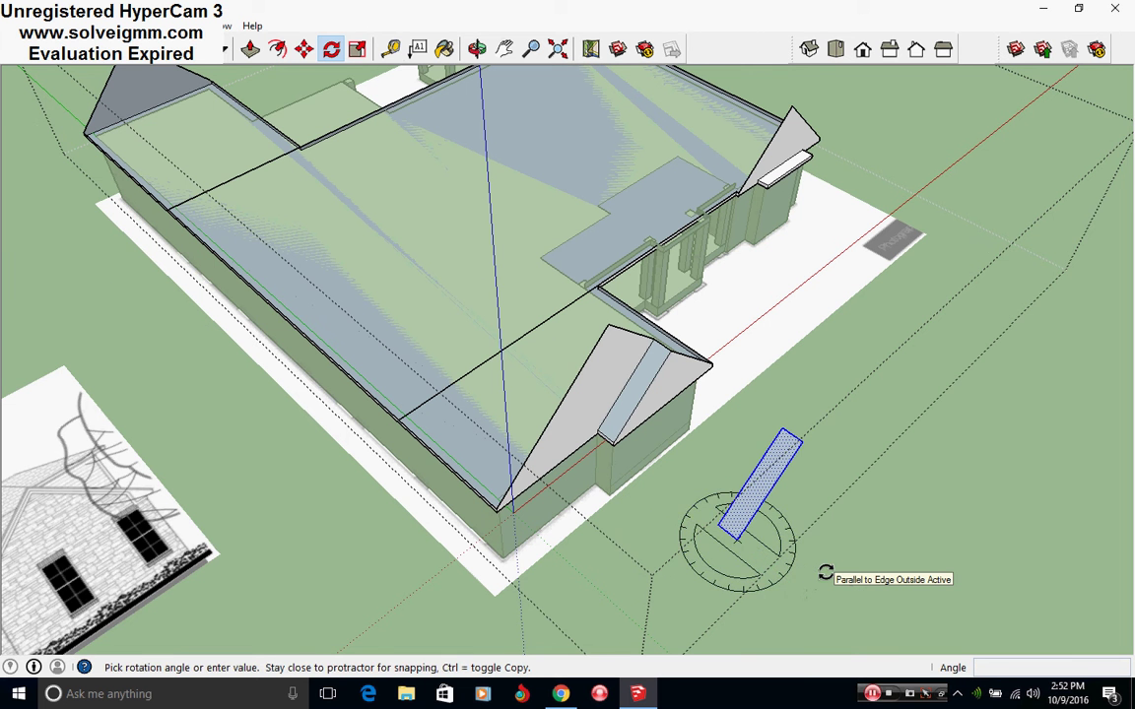
# - Delete the copied roof strip from the ground in front of the house
pyautogui.click(98, 49)
pyautogui.press('Delete')
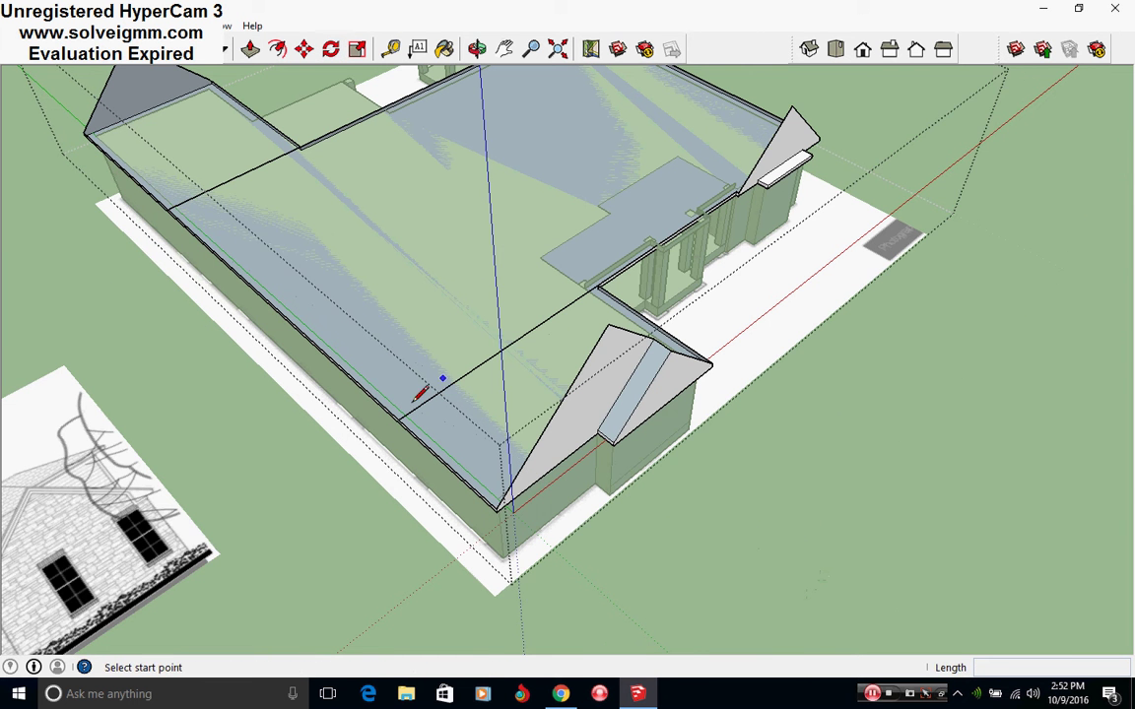
# - Construct a short diagonal guide at the front wing line's outer end, using 1' offsets along the edge, inward and upward
pyautogui.scroll(10, 421, 392)
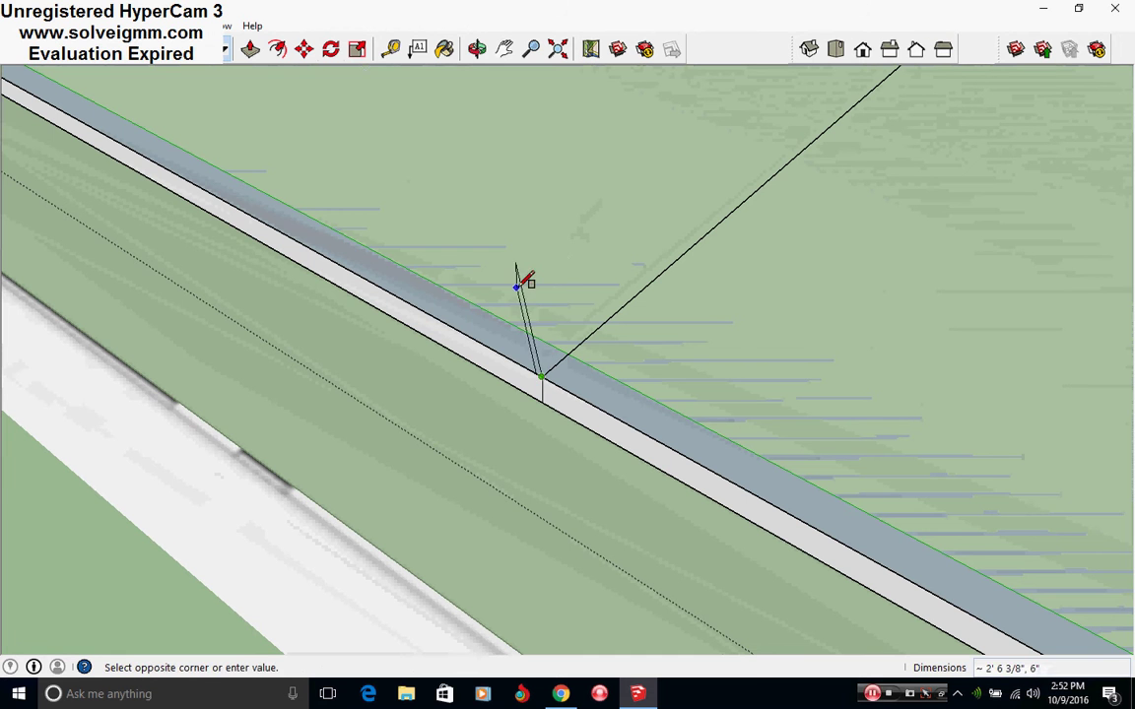
pyautogui.click(197, 50)
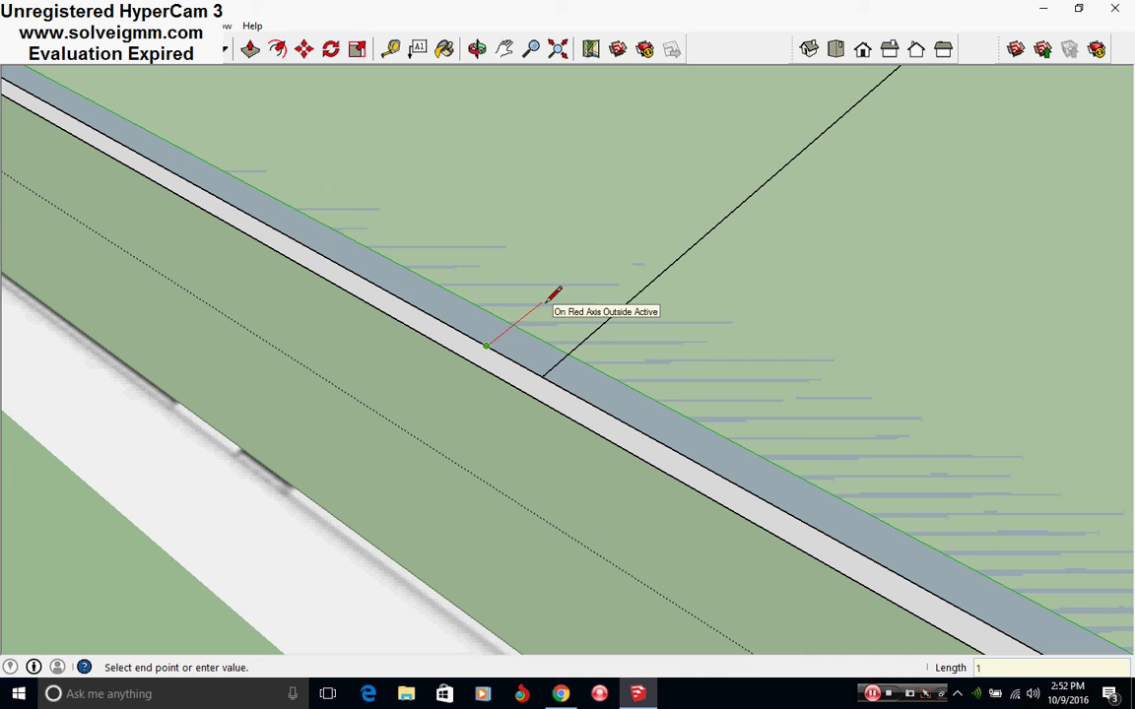
pyautogui.press('Return')
pyautogui.moveTo(598, 458); pyautogui.dragTo(532, 463, button='middle')
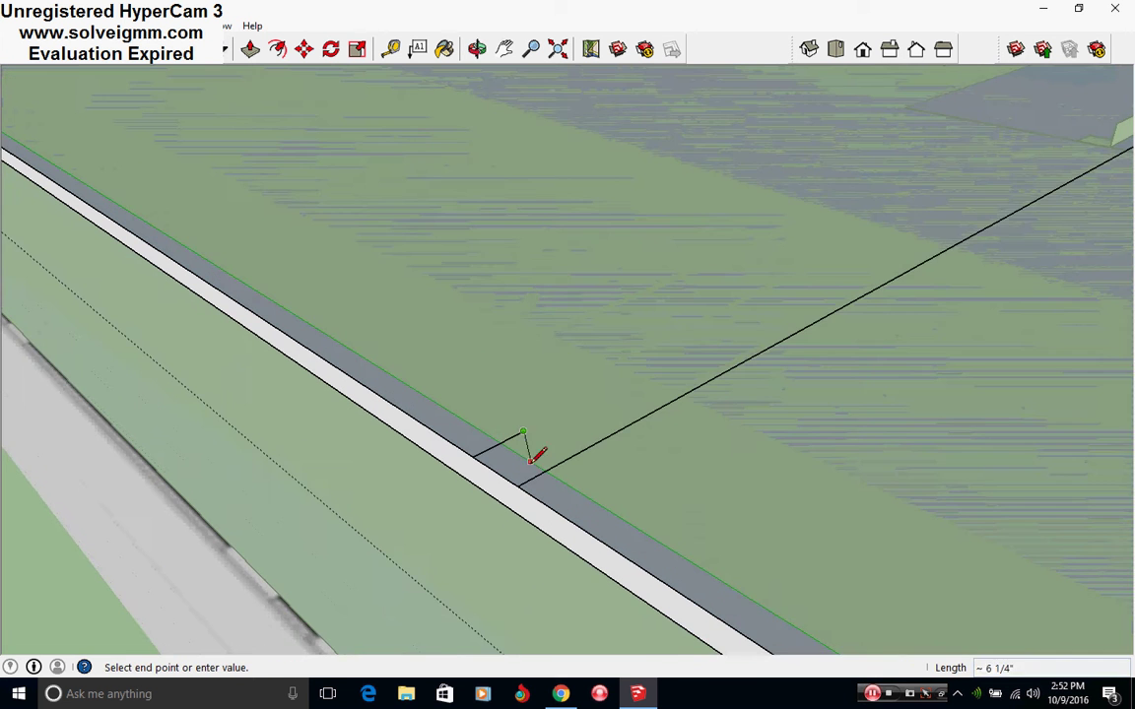
pyautogui.scroll(-1, 532, 436)
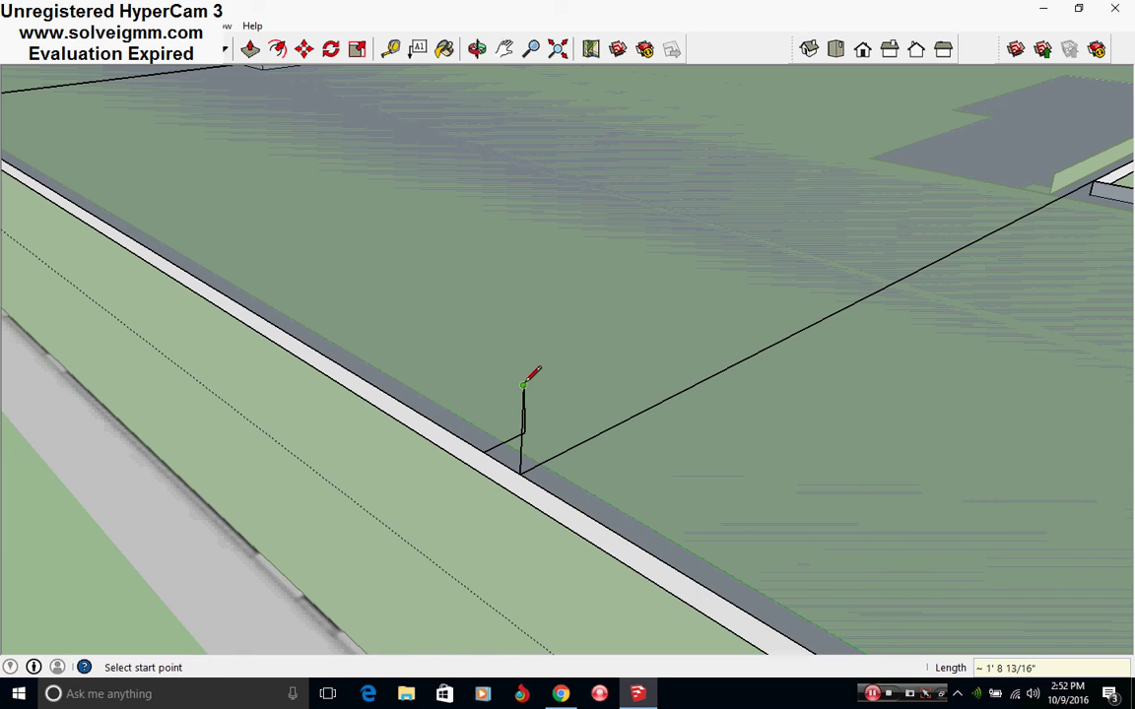
# - Extend the short diagonal guide into a long hip line rising well above the main roof
pyautogui.moveTo(731, 525); pyautogui.dragTo(506, 463, button='middle')
pyautogui.scroll(-5, 506, 463)
pyautogui.moveTo(603, 458); pyautogui.dragTo(458, 418, button='middle')
pyautogui.scroll(-2, 458, 417)
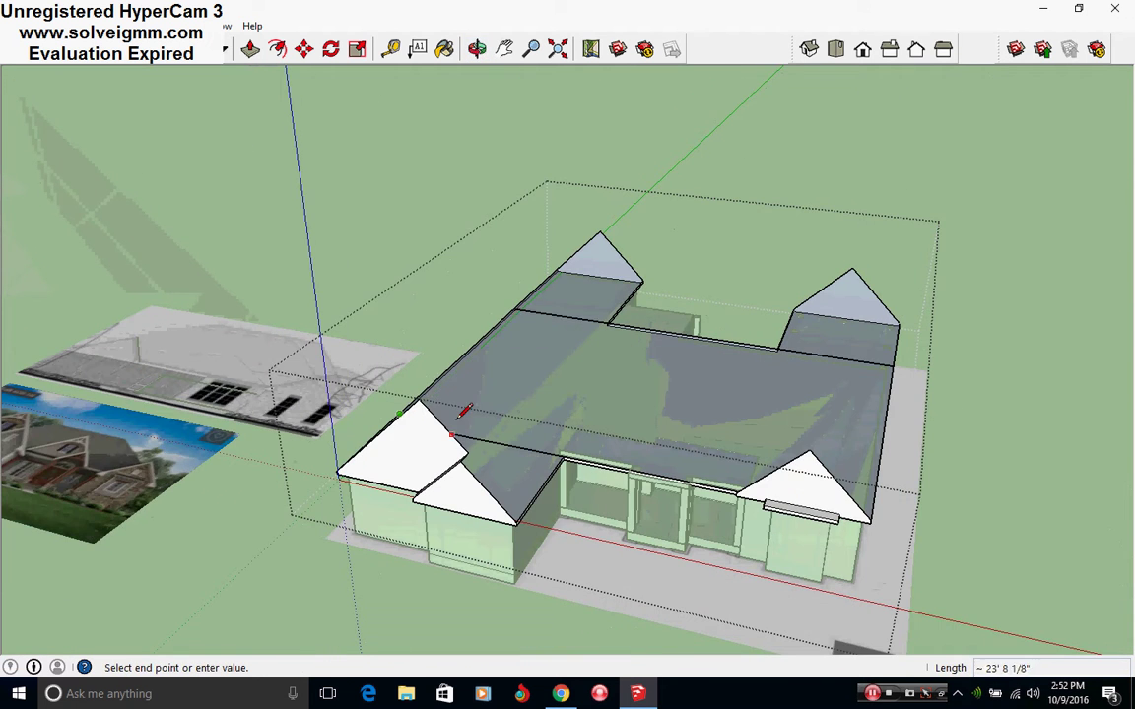
pyautogui.moveTo(657, 243)
pyautogui.mouseDown(button='middle')
pyautogui.moveTo(647, 359)
pyautogui.moveTo(658, 224)
pyautogui.mouseUp(button='middle')
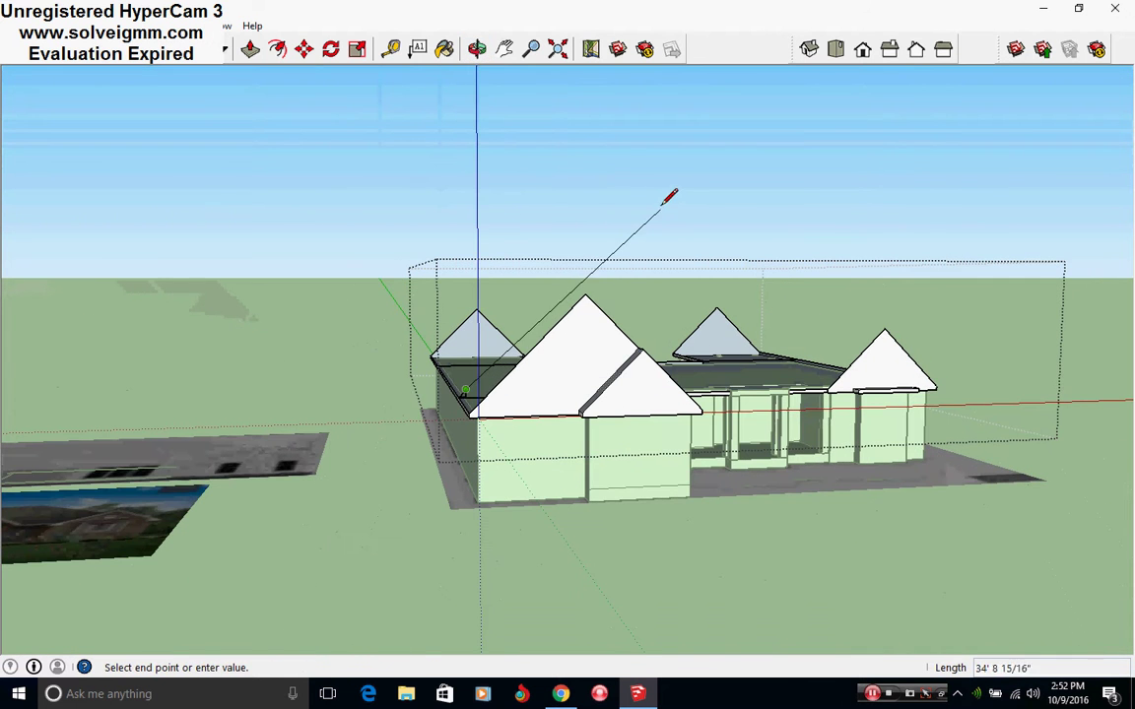
pyautogui.click(653, 153)
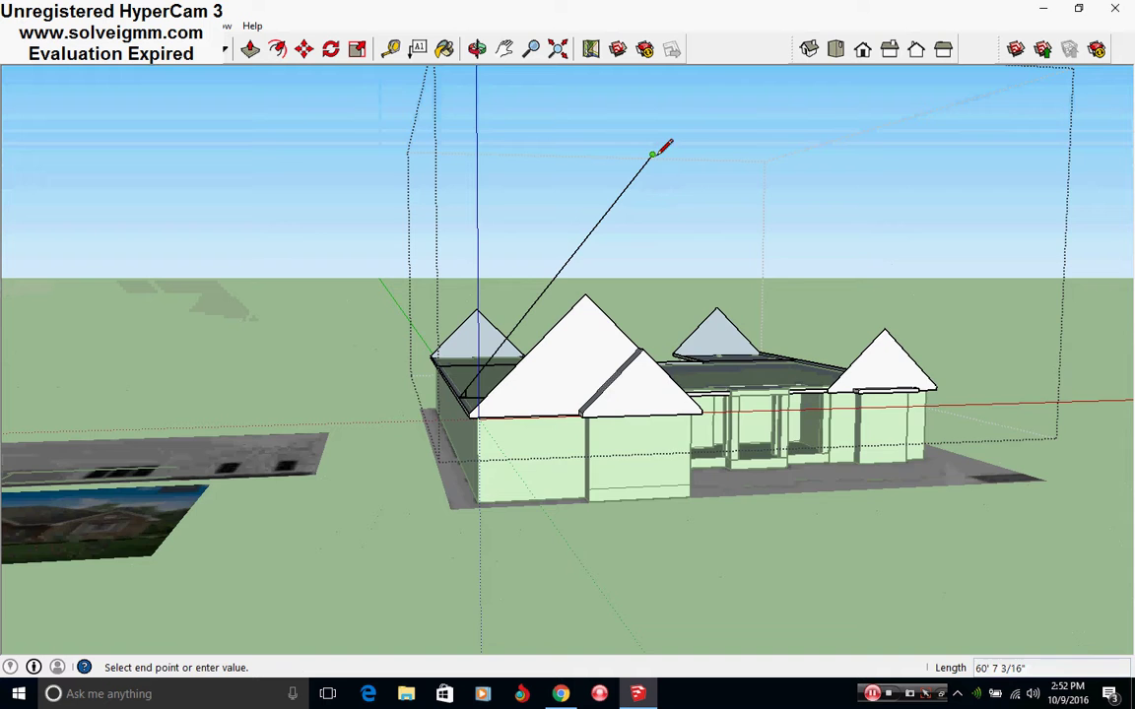
pyautogui.press('Escape')
# - Erase the short helper lines at the foot of the front hip line
pyautogui.scroll(5, 458, 408)
pyautogui.moveTo(483, 385)
pyautogui.mouseDown(button='middle')
pyautogui.moveTo(292, 564)
pyautogui.moveTo(504, 378)
pyautogui.moveTo(389, 160)
pyautogui.mouseUp(button='middle')
pyautogui.press('e')
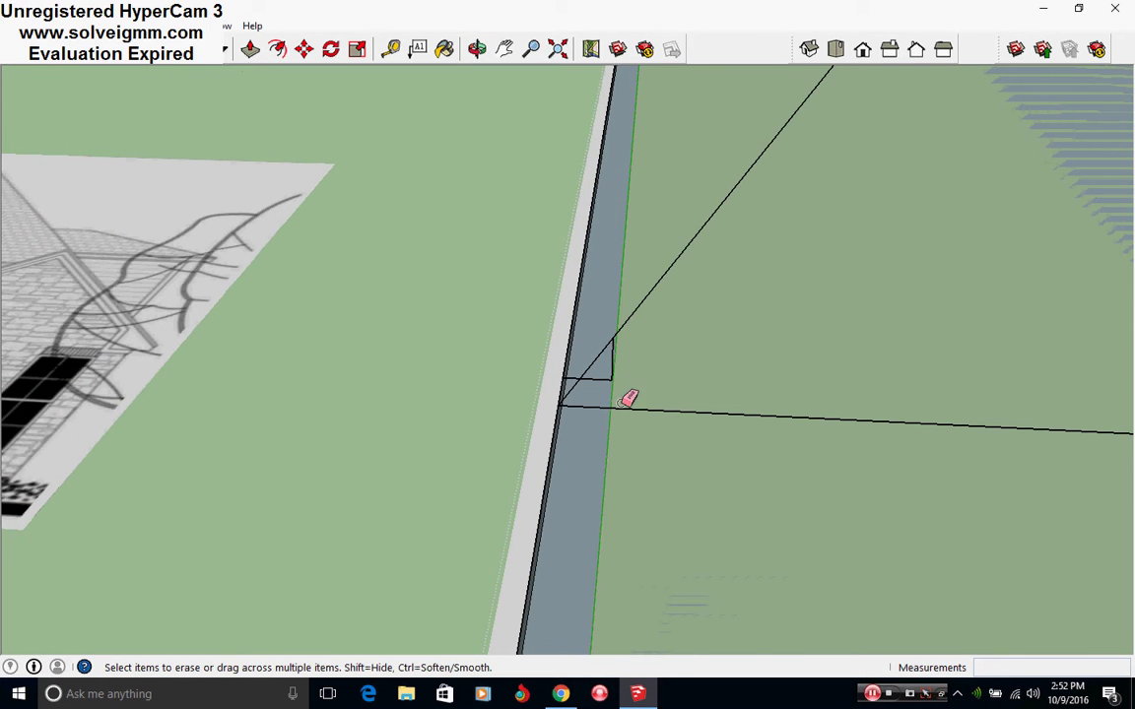
pyautogui.moveTo(621, 402); pyautogui.dragTo(689, 363, button='middle')
pyautogui.moveTo(689, 347); pyautogui.dragTo(671, 333)
# - Construct a matching diagonal guide at the rear wing line's outer end, using 1' offsets inward, along the edge and upward
pyautogui.scroll(-6, 522, 503)
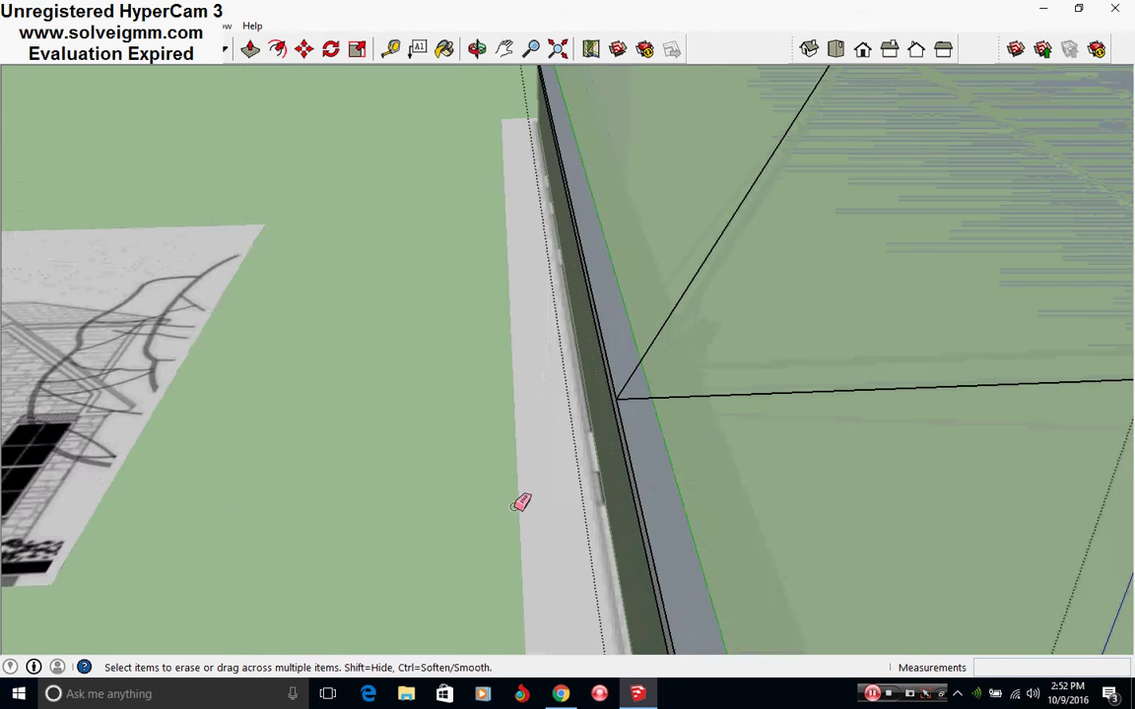
pyautogui.moveTo(772, 439)
pyautogui.mouseDown(button='middle')
pyautogui.moveTo(521, 514)
pyautogui.moveTo(519, 463)
pyautogui.moveTo(567, 540)
pyautogui.moveTo(448, 456)
pyautogui.mouseUp(button='middle')
pyautogui.scroll(3, 680, 499)
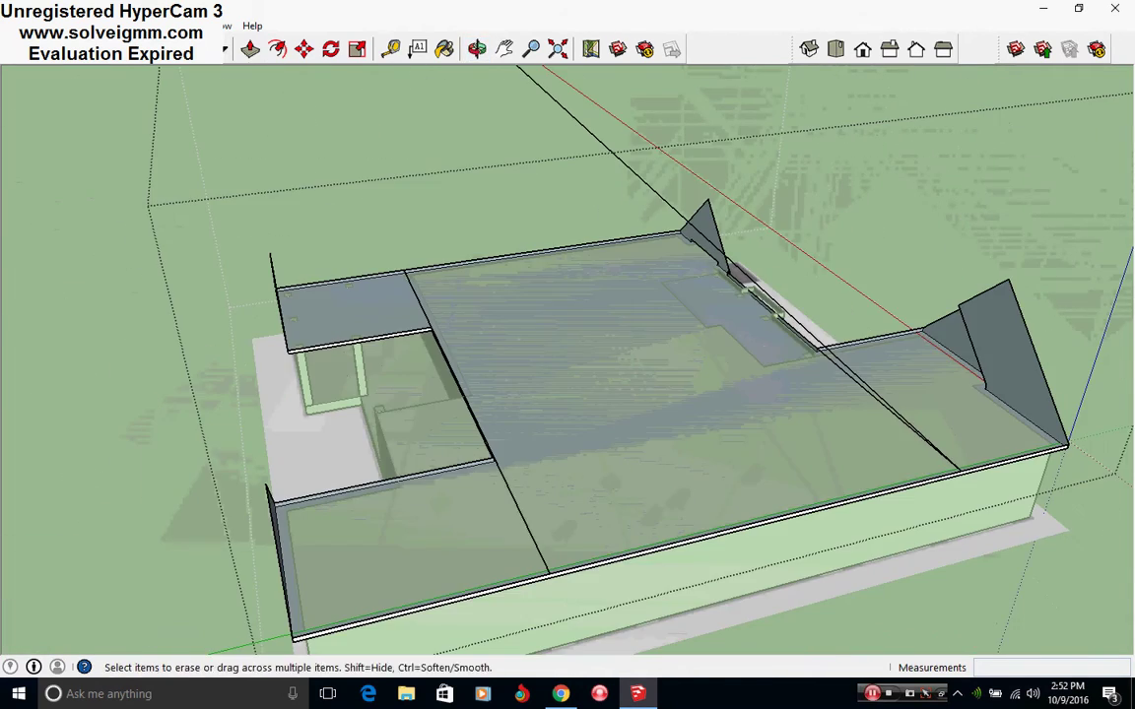
pyautogui.press('l')
pyautogui.moveTo(512, 552)
pyautogui.mouseDown(button='middle')
pyautogui.moveTo(743, 494)
pyautogui.moveTo(483, 532)
pyautogui.mouseUp(button='middle')
pyautogui.scroll(1, 694, 466)
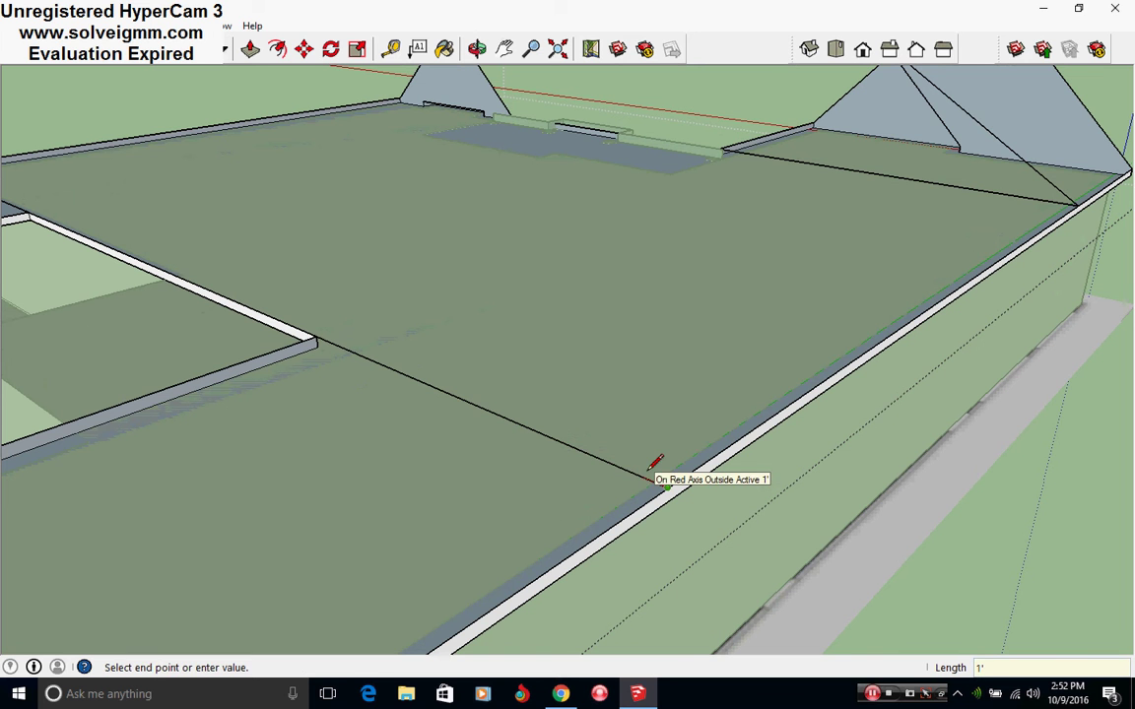
pyautogui.click(653, 472)
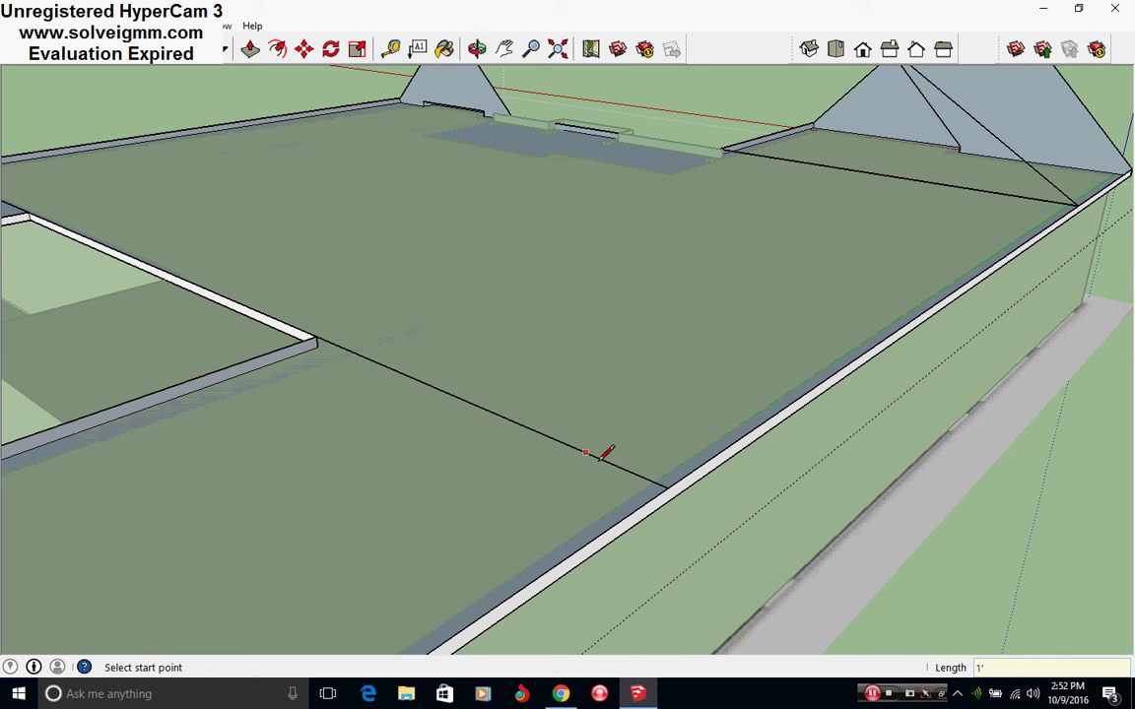
pyautogui.click(660, 465)
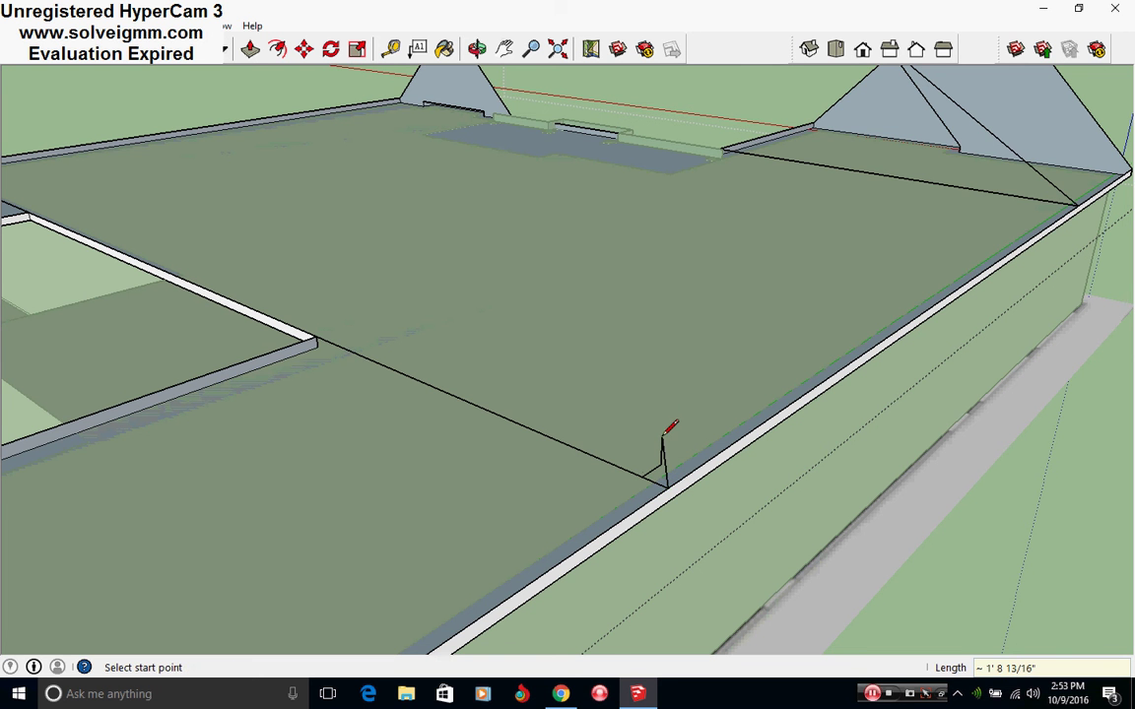
# - Extend the rear guide into a hip line crossing the front one, closing a triangular roof face along the side edge
pyautogui.moveTo(709, 431); pyautogui.dragTo(385, 532, button='middle')
pyautogui.scroll(-8, 540, 430)
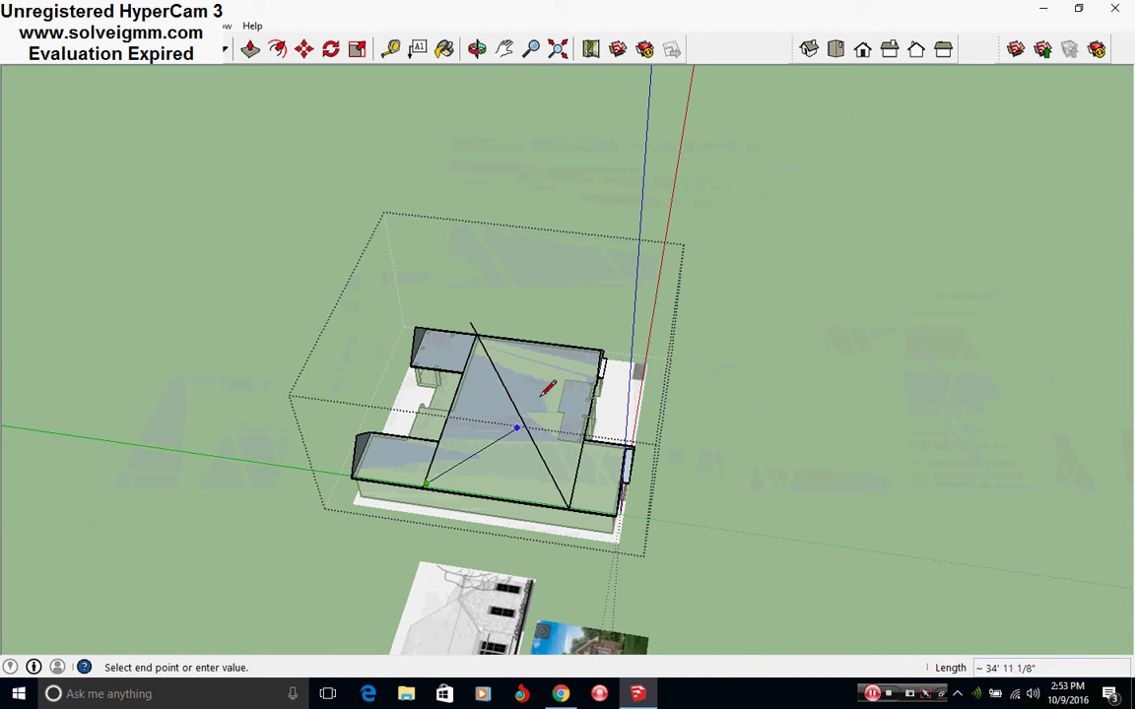
pyautogui.click(536, 362)
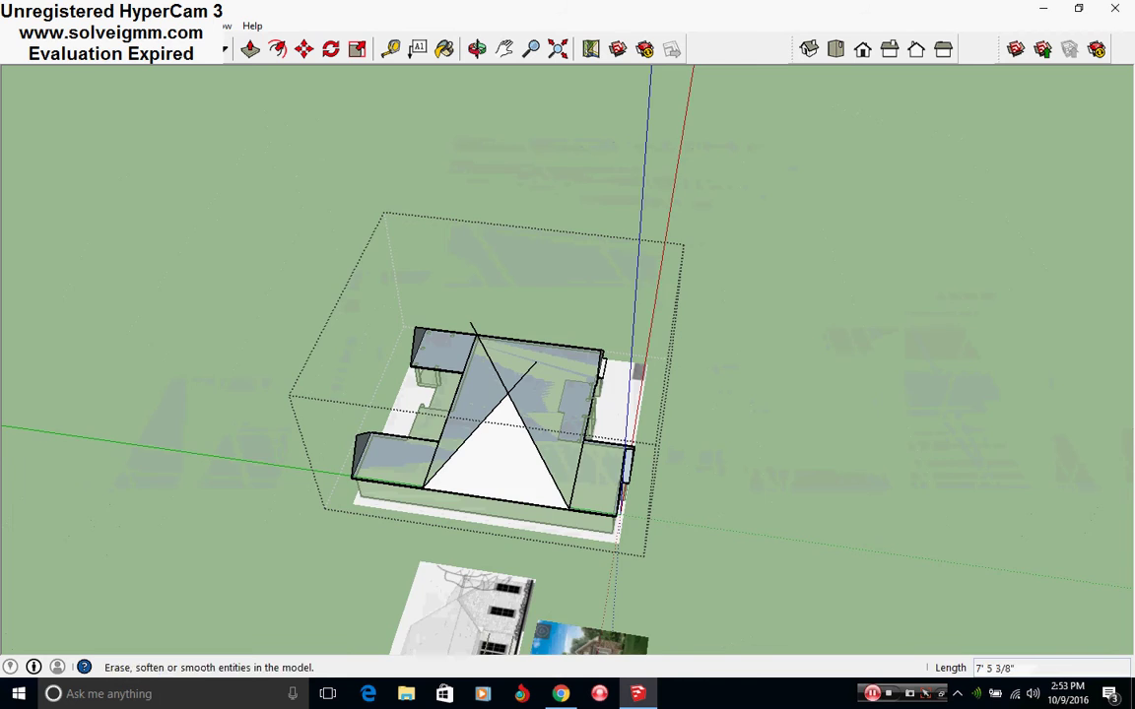
# - Erase the hip lines' overshooting ends and the short helper lines at the rear corner
pyautogui.click(358, 48)
pyautogui.scroll(2, 540, 379)
pyautogui.moveTo(503, 377)
pyautogui.mouseDown(button='middle')
pyautogui.moveTo(476, 524)
pyautogui.moveTo(618, 412)
pyautogui.moveTo(934, 474)
pyautogui.moveTo(732, 453)
pyautogui.moveTo(676, 424)
pyautogui.mouseUp(button='middle')
pyautogui.scroll(4, 624, 451)
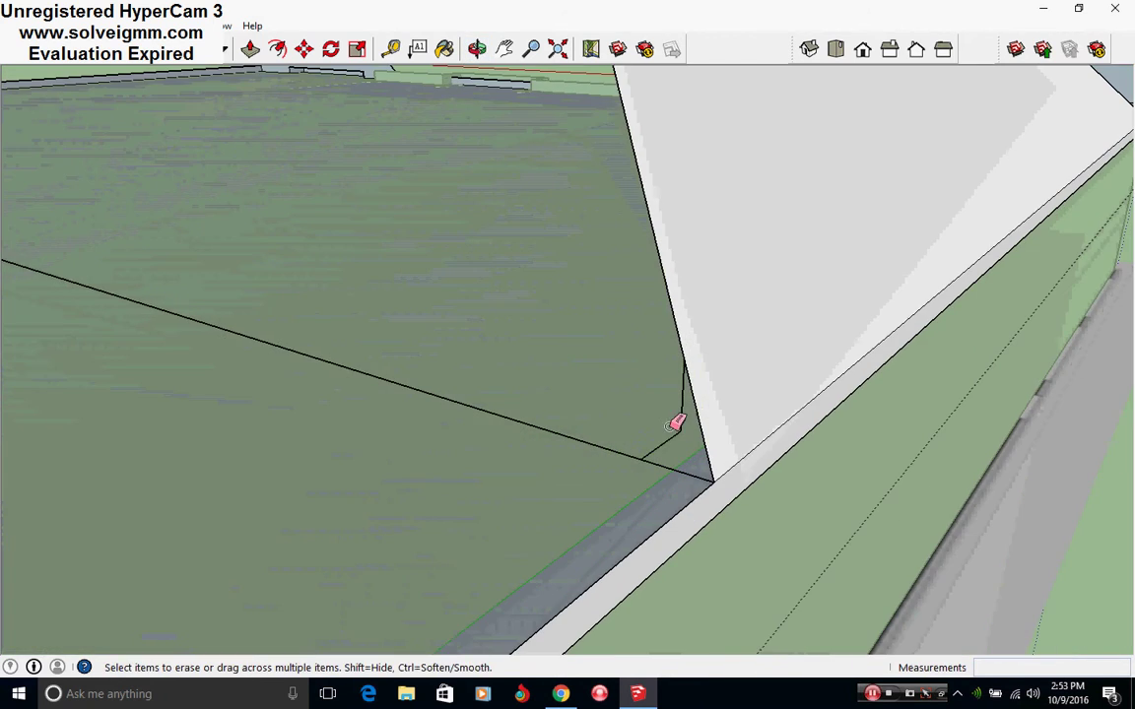
pyautogui.moveTo(681, 432); pyautogui.dragTo(684, 414)
# - Copy the triangular roof face onto the open ground beyond the opposite side of the house
pyautogui.scroll(-1, 595, 491)
pyautogui.moveTo(595, 492)
pyautogui.mouseDown(button='middle')
pyautogui.moveTo(352, 474)
pyautogui.moveTo(446, 426)
pyautogui.moveTo(451, 379)
pyautogui.moveTo(258, 424)
pyautogui.mouseUp(button='middle')
pyautogui.scroll(-4, 351, 474)
pyautogui.rightClick(451, 362)
pyautogui.click(305, 48)
pyautogui.press('ctrl')
pyautogui.click(487, 369)
pyautogui.scroll(-2, 258, 425)
pyautogui.click(763, 374)
# - Flip the copied triangle along the red direction and move it onto the opposite side edge, with its corner at the back porch line
pyautogui.rightClick(765, 375)
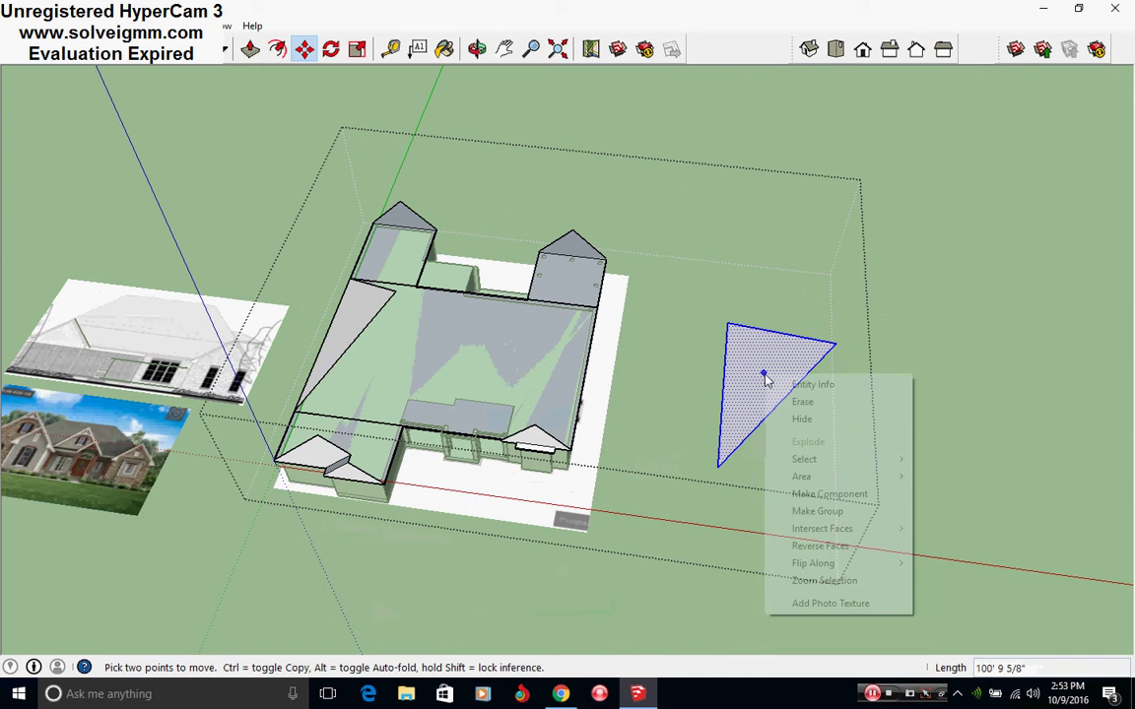
pyautogui.moveTo(817, 565)
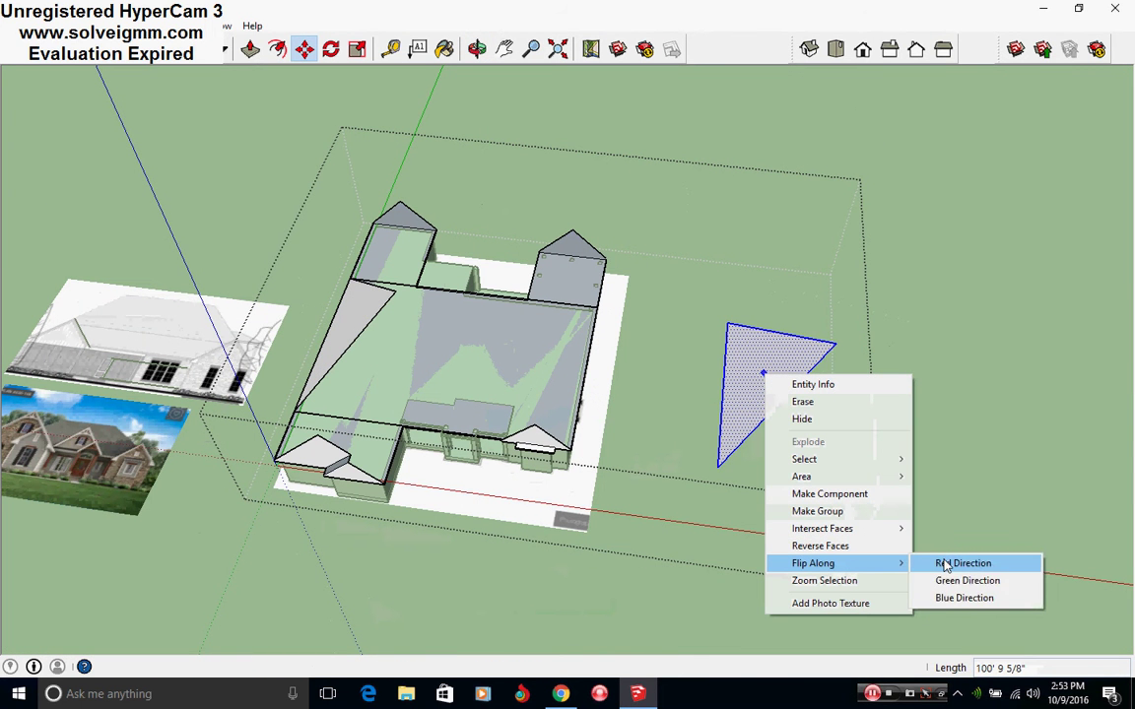
pyautogui.click(938, 562)
pyautogui.moveTo(777, 416); pyautogui.dragTo(748, 365, button='middle')
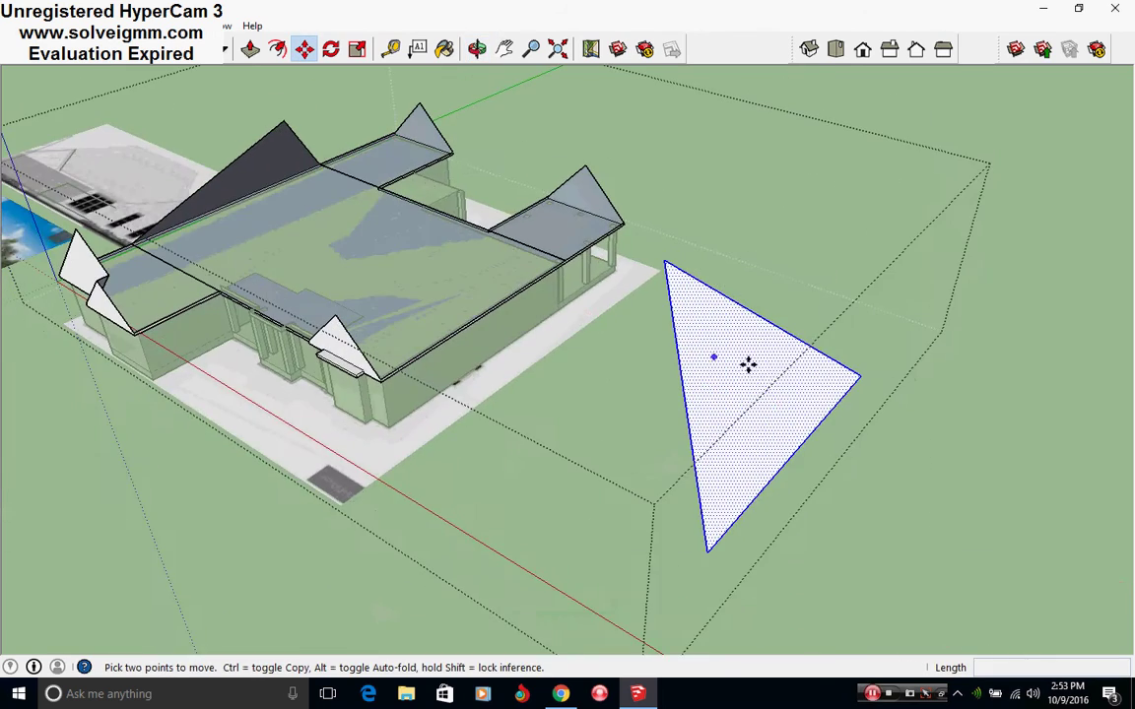
pyautogui.click(860, 375)
pyautogui.scroll(10, 534, 235)
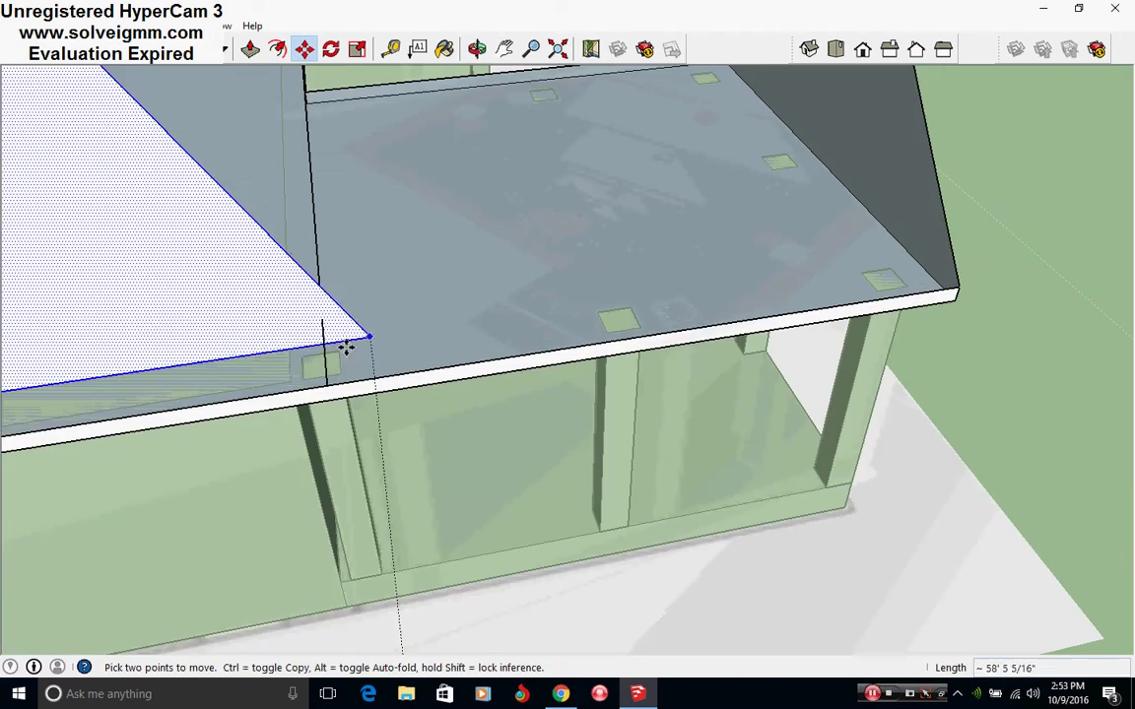
pyautogui.scroll(-10, 684, 519)
pyautogui.moveTo(683, 520); pyautogui.dragTo(609, 434, button='middle')
pyautogui.click(609, 434)
# - Erase the lines across the back porch wing and the other rear wing where they meet the main roof
pyautogui.press('e')
pyautogui.moveTo(532, 400); pyautogui.dragTo(557, 441, button='middle')
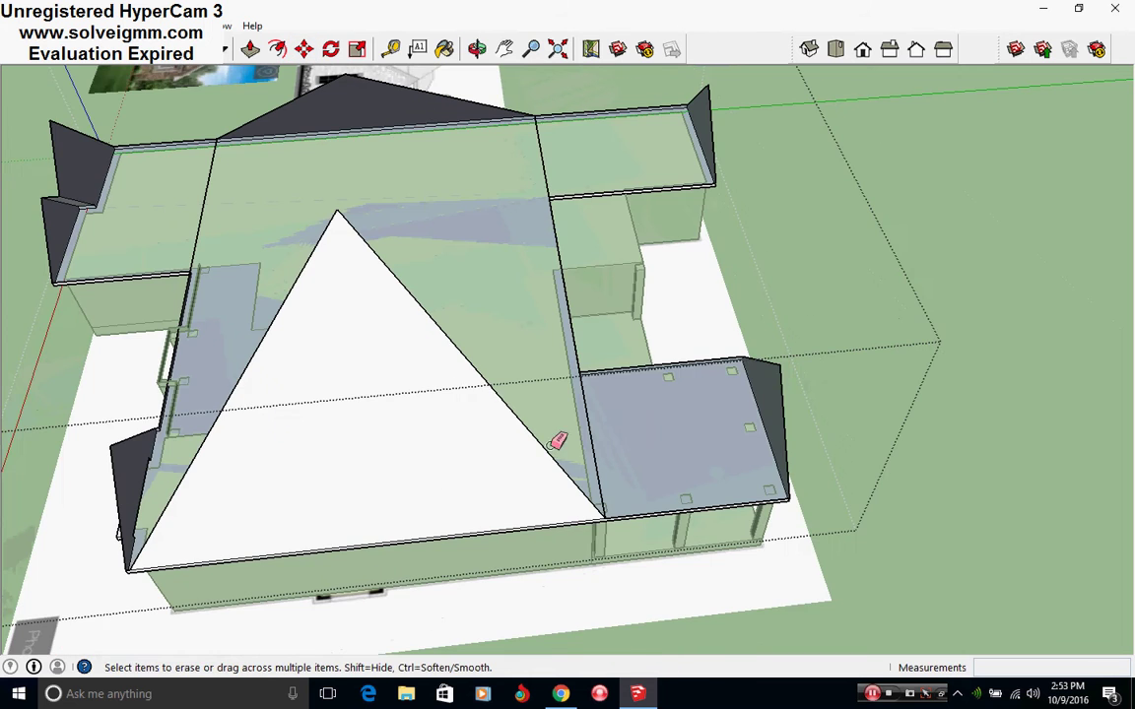
pyautogui.click(597, 455)
pyautogui.moveTo(656, 475); pyautogui.dragTo(891, 414, button='middle')
pyautogui.scroll(3, 548, 260)
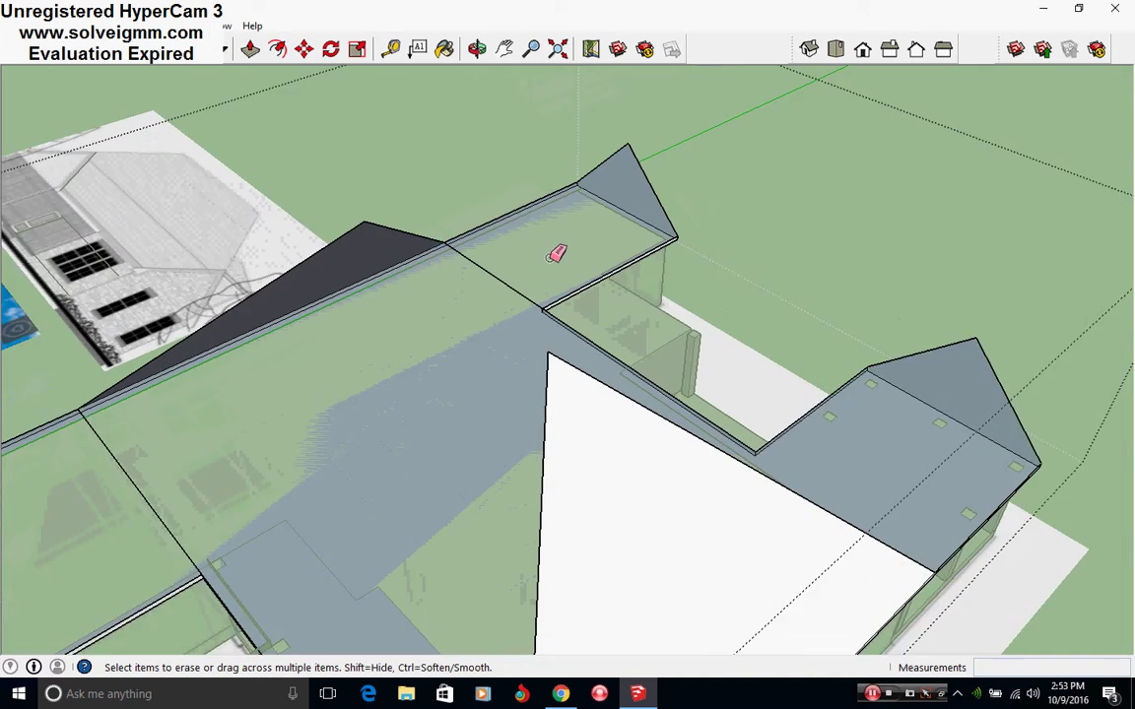
pyautogui.click(485, 291)
pyautogui.moveTo(525, 355); pyautogui.dragTo(329, 346, button='middle')
# - Draw the back porch ridge from its gable peak along the green axis into the adjacent triangular roof face
pyautogui.press('l')
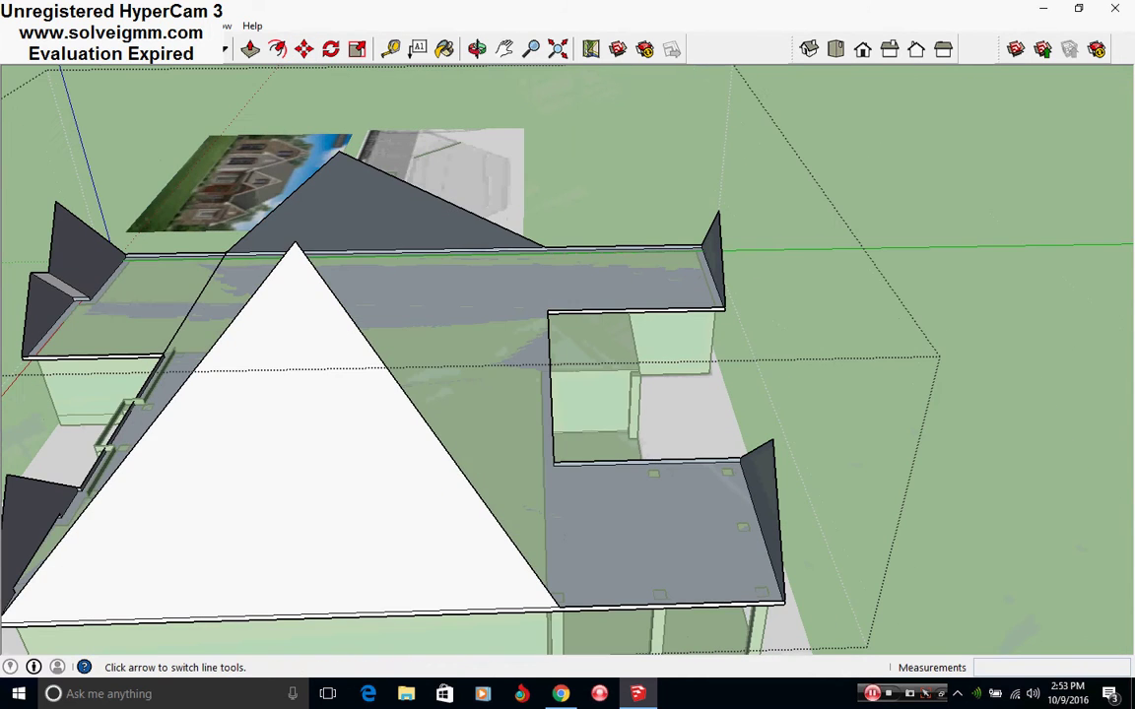
pyautogui.moveTo(473, 433)
pyautogui.mouseDown(button='middle')
pyautogui.moveTo(494, 431)
pyautogui.moveTo(528, 453)
pyautogui.mouseUp(button='middle')
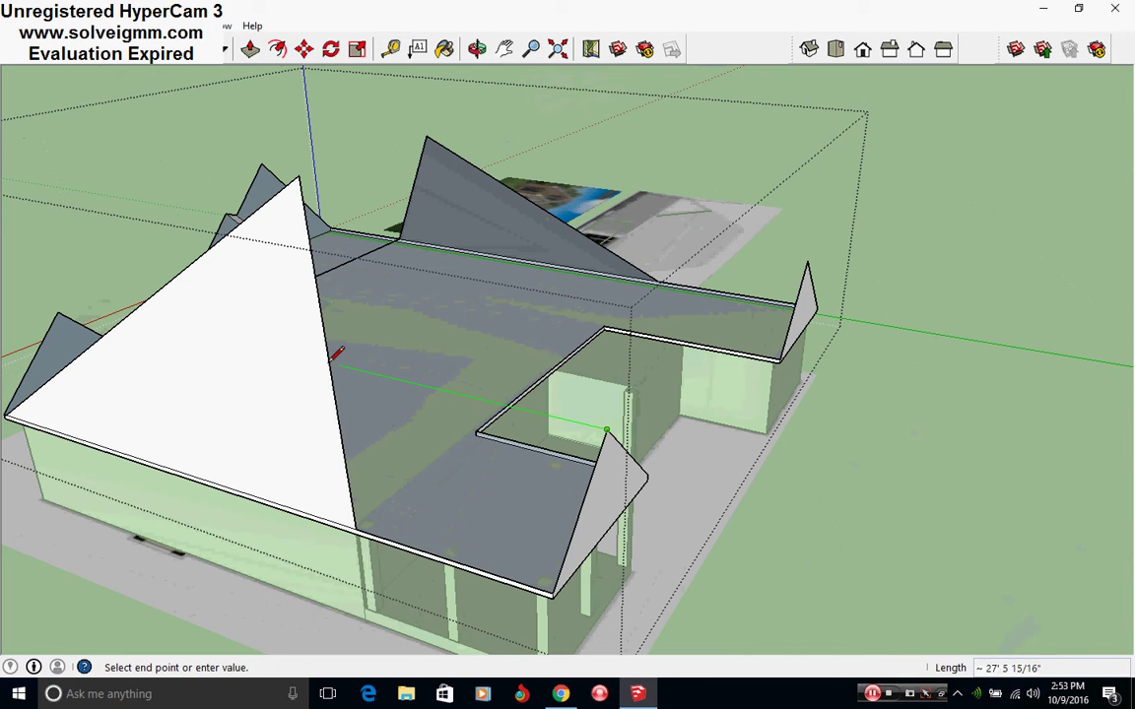
pyautogui.click(297, 355)
# - Erase the porch ridge's overshooting stub and the edge dividing the porch slope from the triangular roof face
pyautogui.rightClick(308, 360)
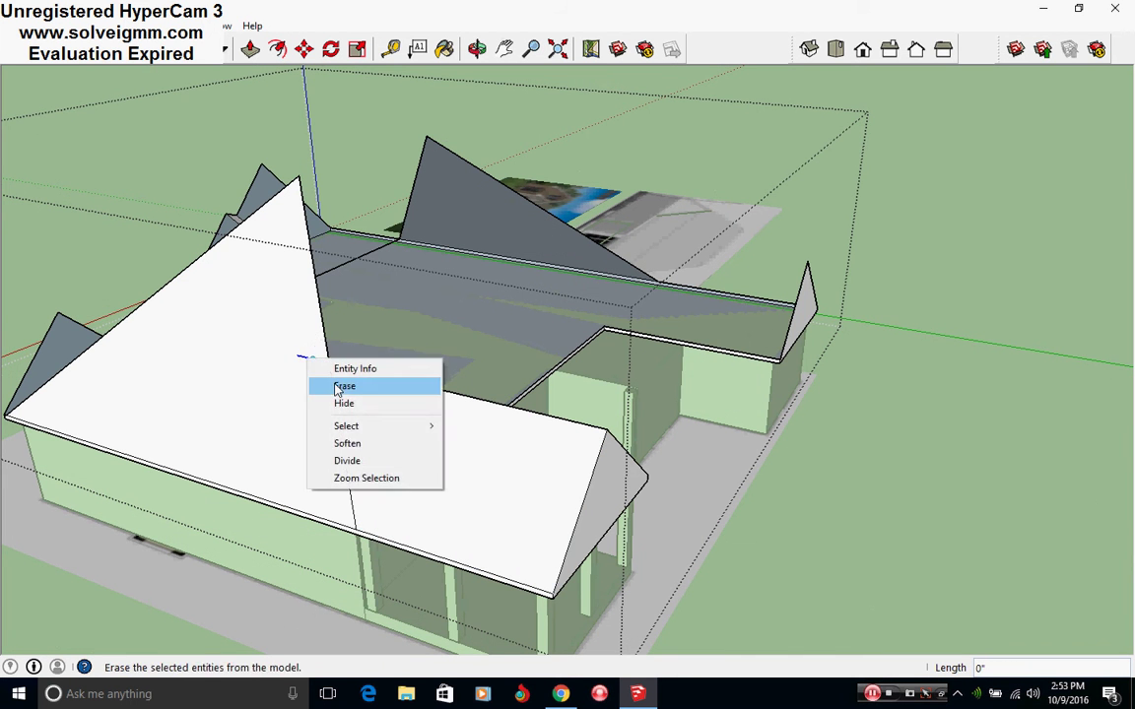
pyautogui.click(337, 390)
pyautogui.rightClick(338, 417)
pyautogui.click(368, 449)
# - Draw the other rear wing's ridge from its gable peak along the green axis into the large triangular roof face
pyautogui.moveTo(367, 448)
pyautogui.mouseDown(button='middle')
pyautogui.moveTo(389, 467)
pyautogui.moveTo(347, 401)
pyautogui.mouseUp(button='middle')
pyautogui.click(333, 384)
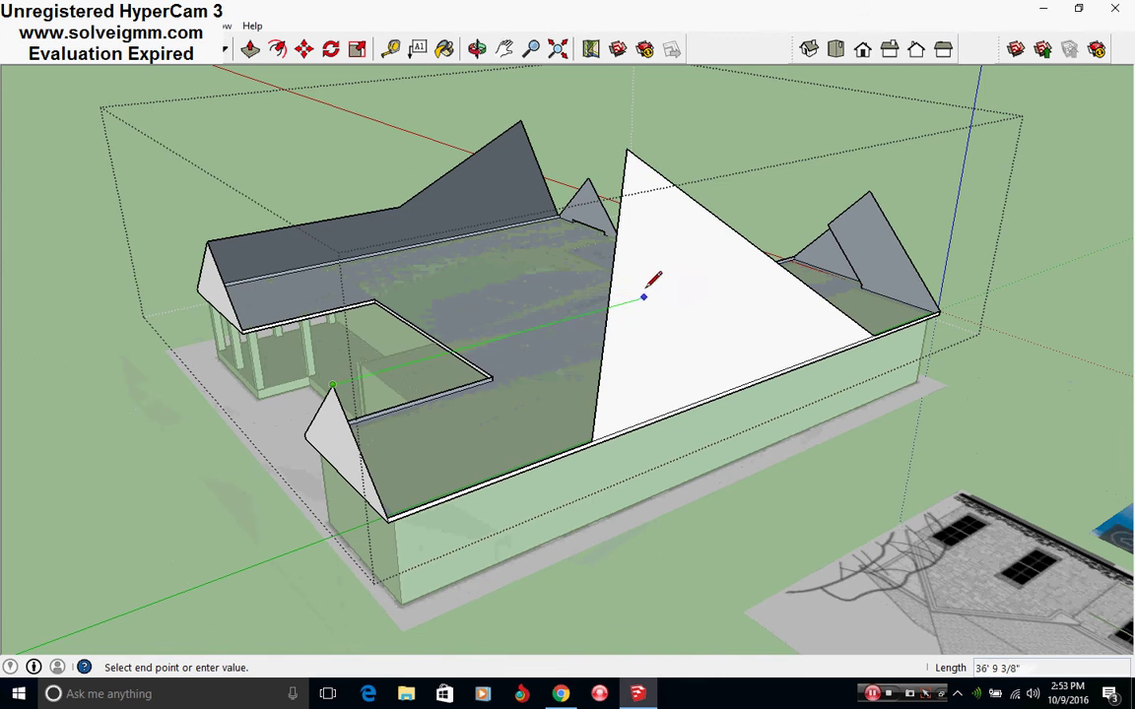
pyautogui.press('Escape')
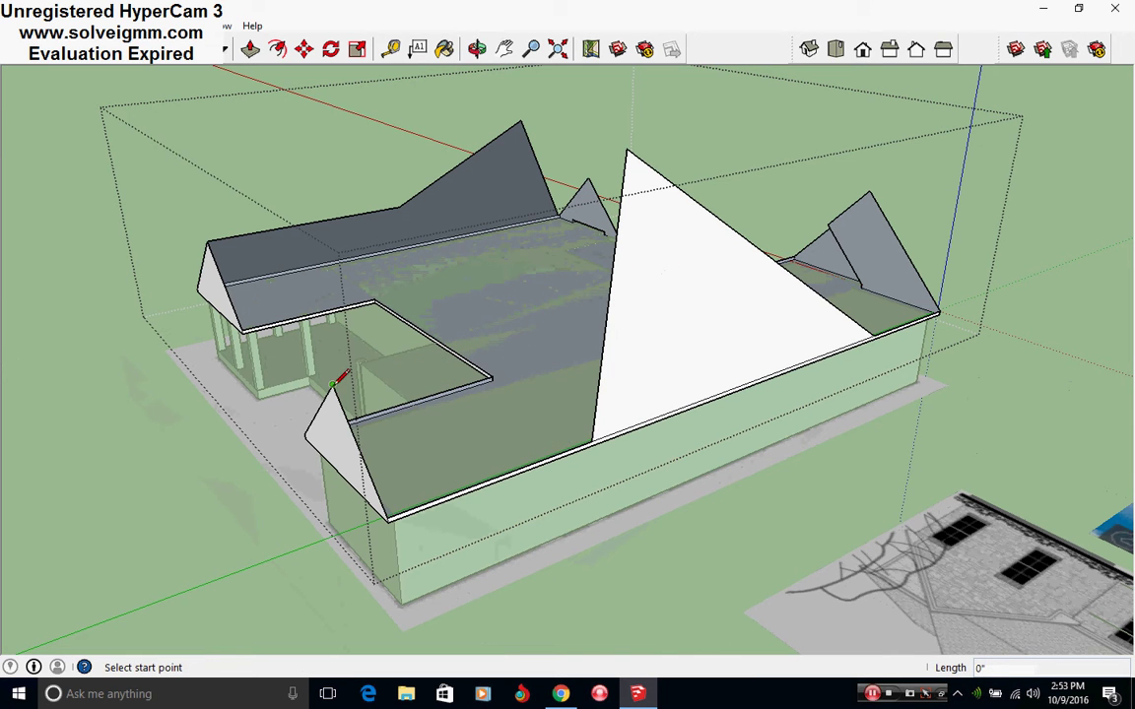
pyautogui.click(654, 292)
# - Erase the rear wing ridge's overshooting stub and the edge dividing that wing's slope from the large triangular roof face
pyautogui.rightClick(646, 308)
pyautogui.click(658, 326)
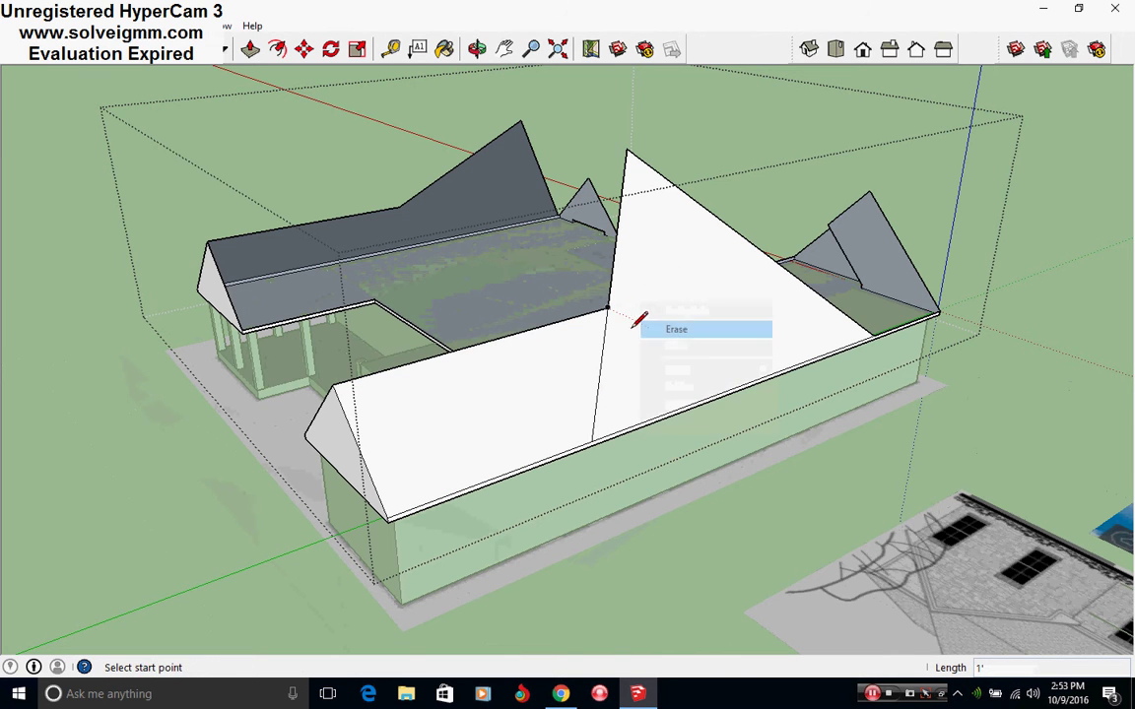
pyautogui.rightClick(607, 335)
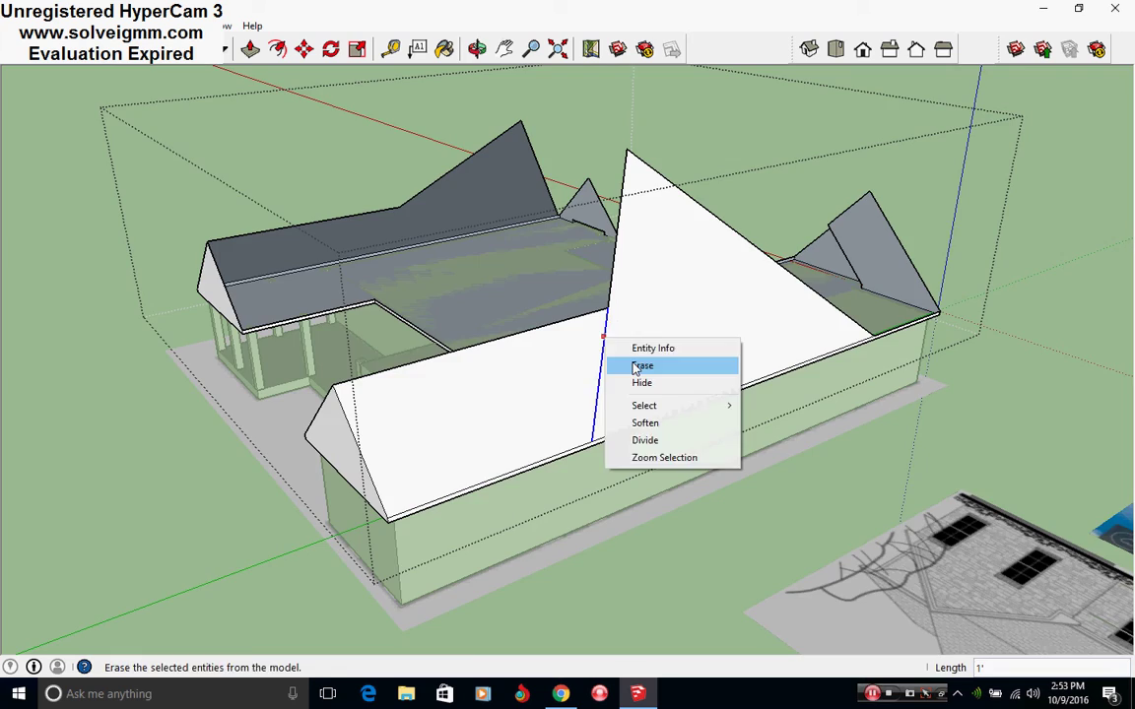
pyautogui.click(633, 365)
# - Draw the two rear valley lines between the rear eave's inner corners and the inner ridge ends of the rear wing and back porch
pyautogui.moveTo(399, 357); pyautogui.dragTo(987, 453, button='middle')
pyautogui.scroll(10, 732, 380)
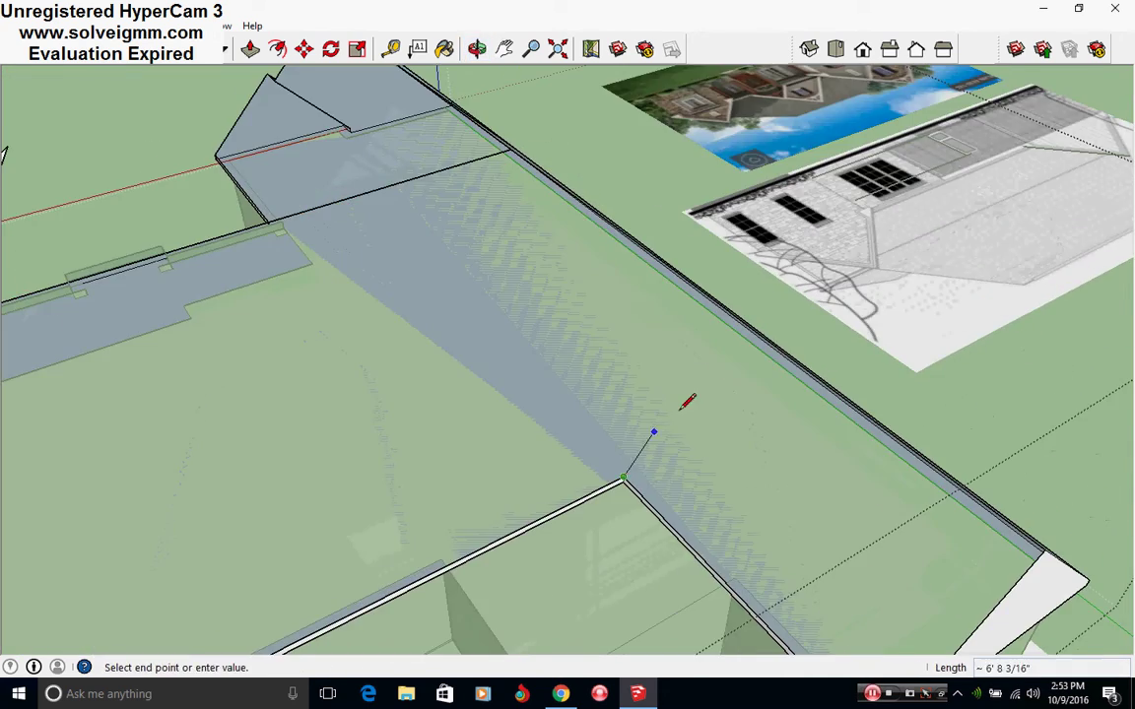
pyautogui.moveTo(680, 410); pyautogui.dragTo(409, 428, button='middle')
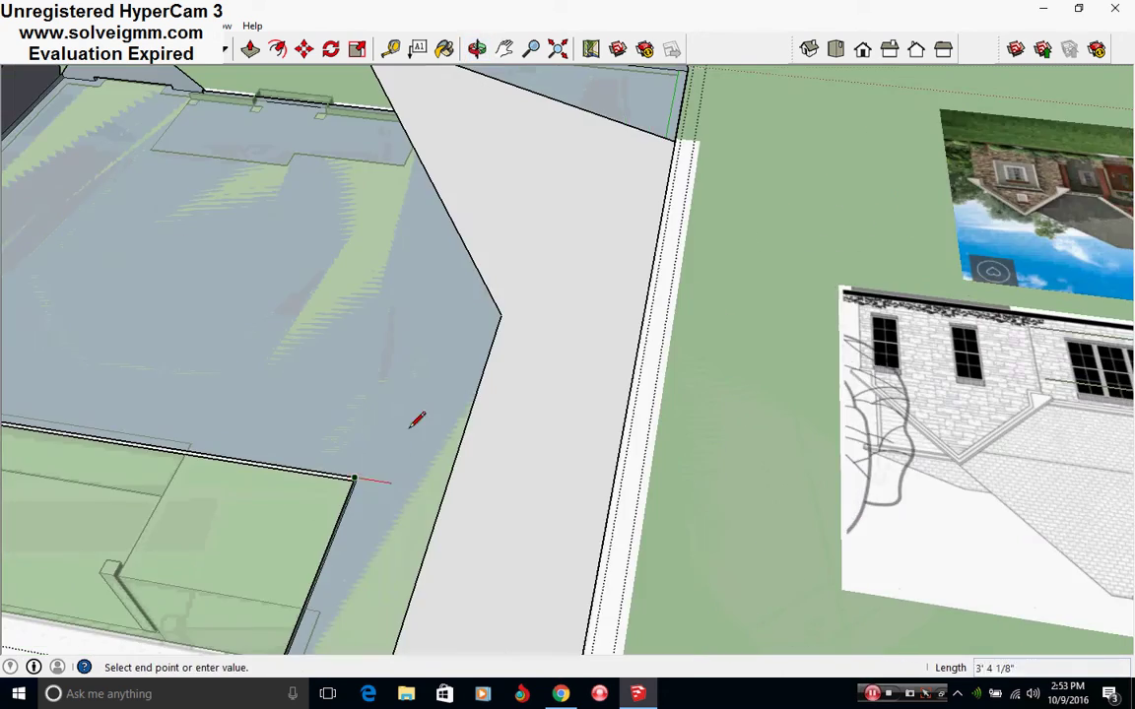
pyautogui.click(502, 305)
pyautogui.scroll(-5, 227, 398)
pyautogui.scroll(6, 438, 507)
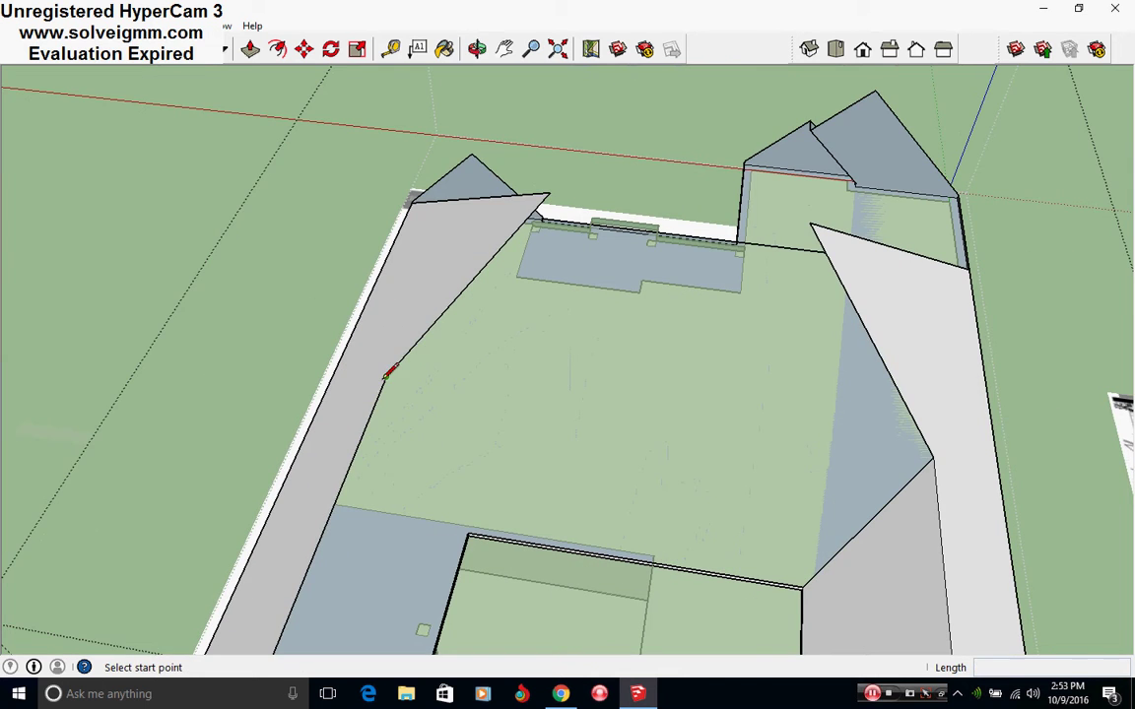
pyautogui.click(469, 534)
# - Draw the main ridge between the peaks of the two large triangular roof faces to close the rear main slope
pyautogui.scroll(-4, 535, 375)
pyautogui.moveTo(516, 506); pyautogui.dragTo(468, 271, button='middle')
pyautogui.scroll(3, 535, 376)
pyautogui.click(486, 227)
pyautogui.click(695, 233)
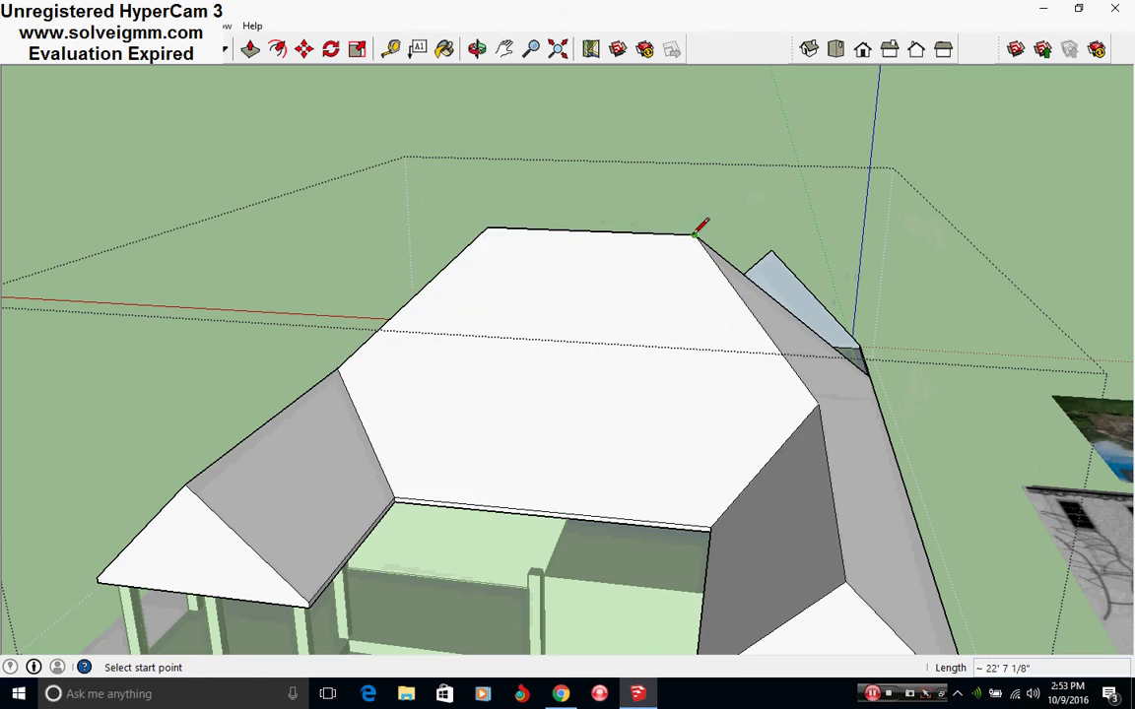
# - Erase the line crossing the front wing nearest the origin where it meets the main roof
pyautogui.moveTo(659, 372); pyautogui.dragTo(576, 402, button='middle')
pyautogui.moveTo(729, 385); pyautogui.dragTo(525, 471, button='middle')
pyautogui.scroll(-4, 285, 459)
pyautogui.rightClick(535, 476)
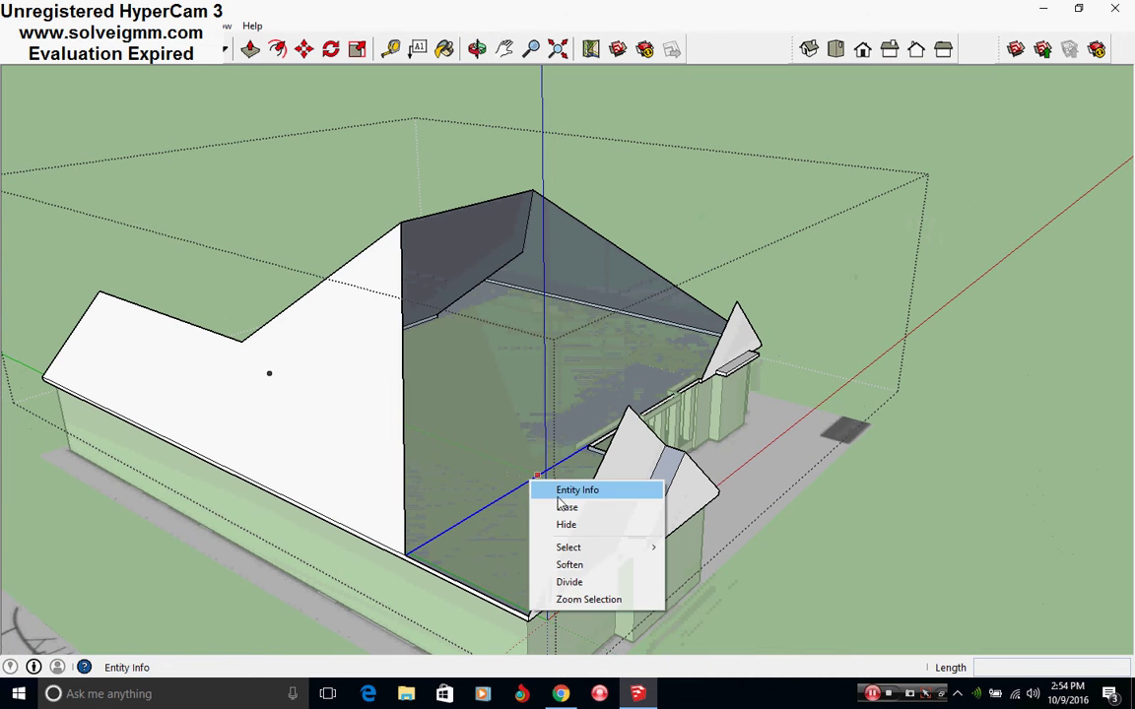
pyautogui.click(559, 505)
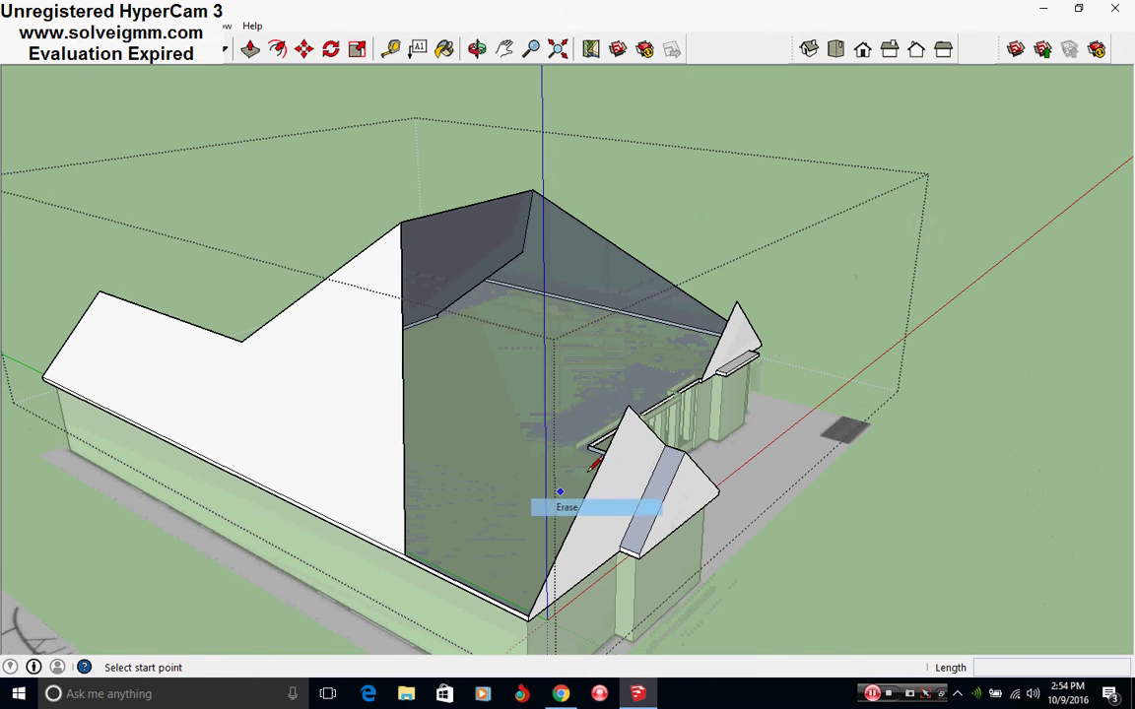
# - Extend that front wing's ridge into the triangular roof face and erase the overshooting stub and the dividing edge
pyautogui.click(372, 323)
pyautogui.rightClick(378, 324)
pyautogui.click(404, 359)
pyautogui.rightClick(405, 371)
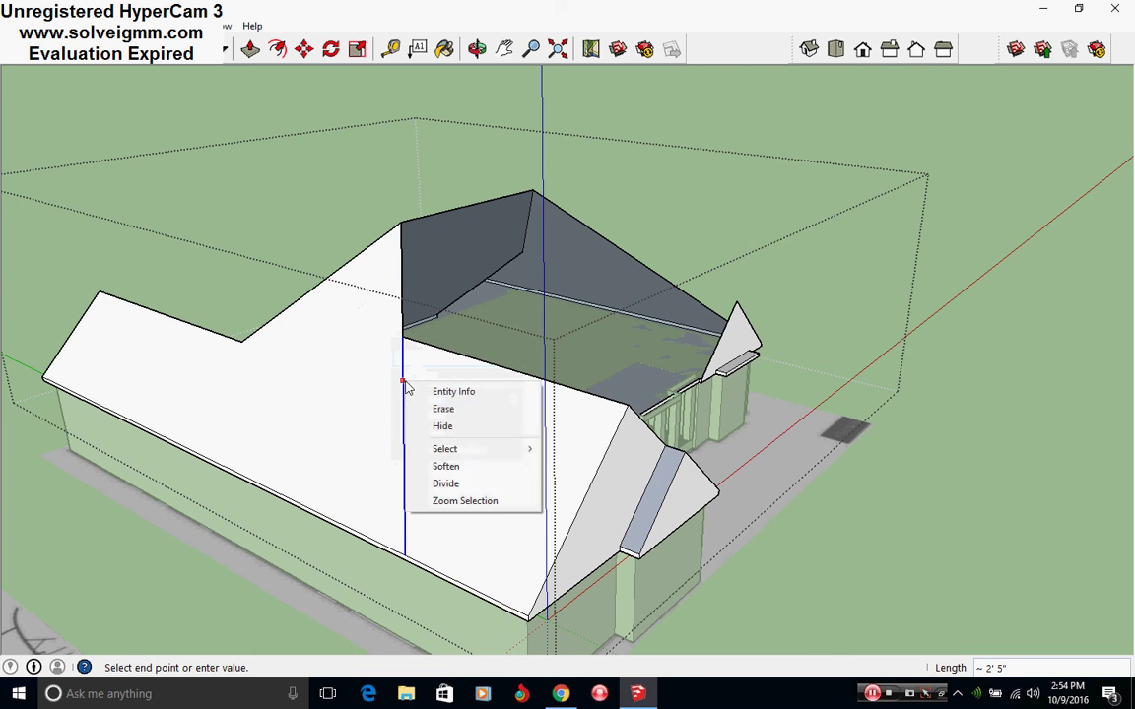
pyautogui.click(458, 404)
# - Erase the other front gable ridge's overshooting stub and the edge separating its slope from the triangular roof face
pyautogui.moveTo(458, 404)
pyautogui.mouseDown(button='middle')
pyautogui.moveTo(405, 469)
pyautogui.moveTo(610, 412)
pyautogui.moveTo(575, 537)
pyautogui.moveTo(652, 445)
pyautogui.mouseUp(button='middle')
pyautogui.rightClick(678, 347)
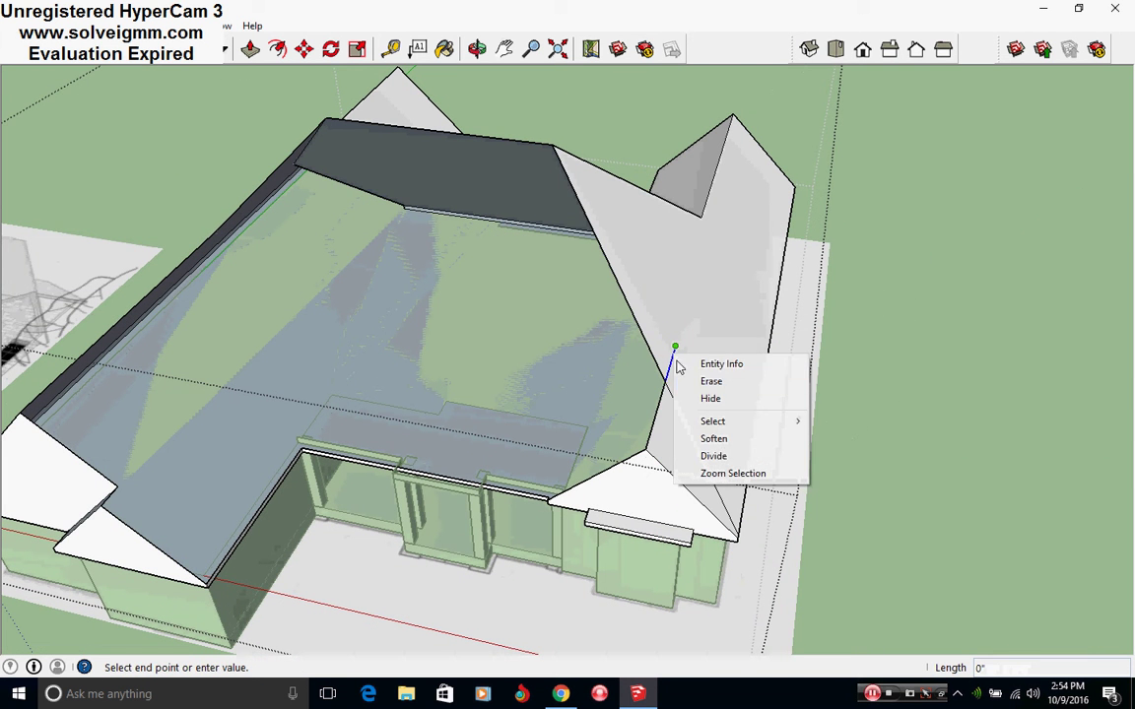
pyautogui.click(704, 378)
pyautogui.rightClick(678, 414)
pyautogui.click(704, 434)
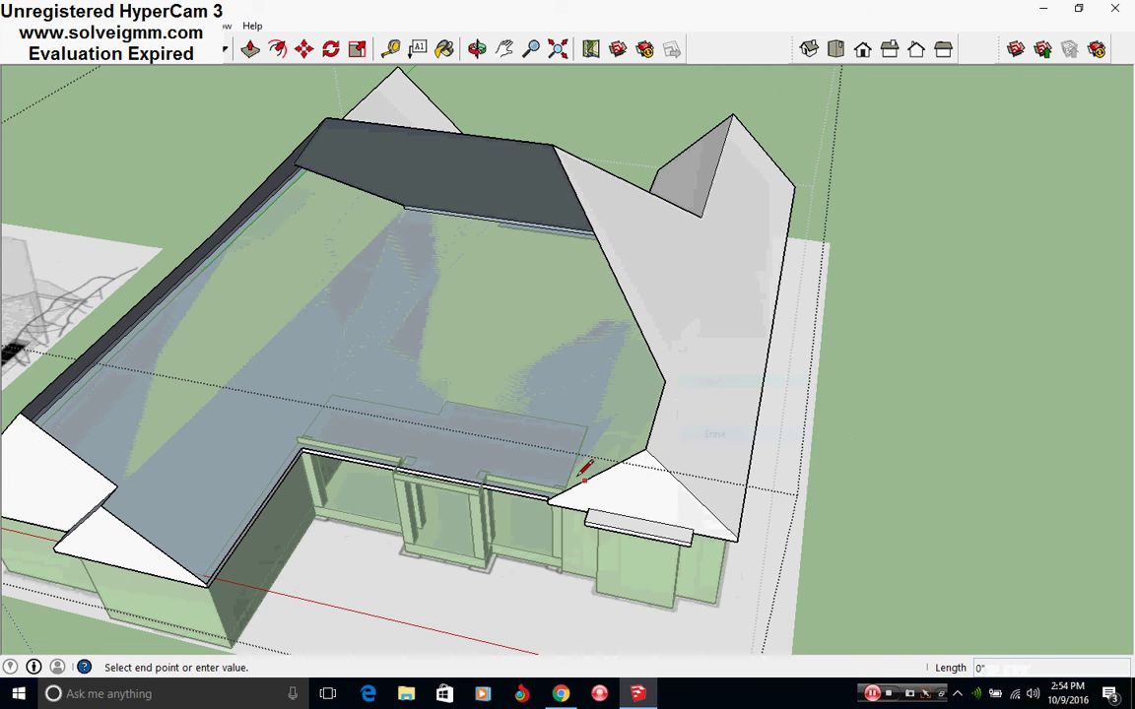
# - Draw the two front valley lines between the front eave and the inner ridge ends of both front gables to close the front main slope
pyautogui.moveTo(582, 463)
pyautogui.mouseDown(button='middle')
pyautogui.moveTo(682, 496)
pyautogui.moveTo(703, 429)
pyautogui.mouseUp(button='middle')
pyautogui.scroll(-1, 695, 436)
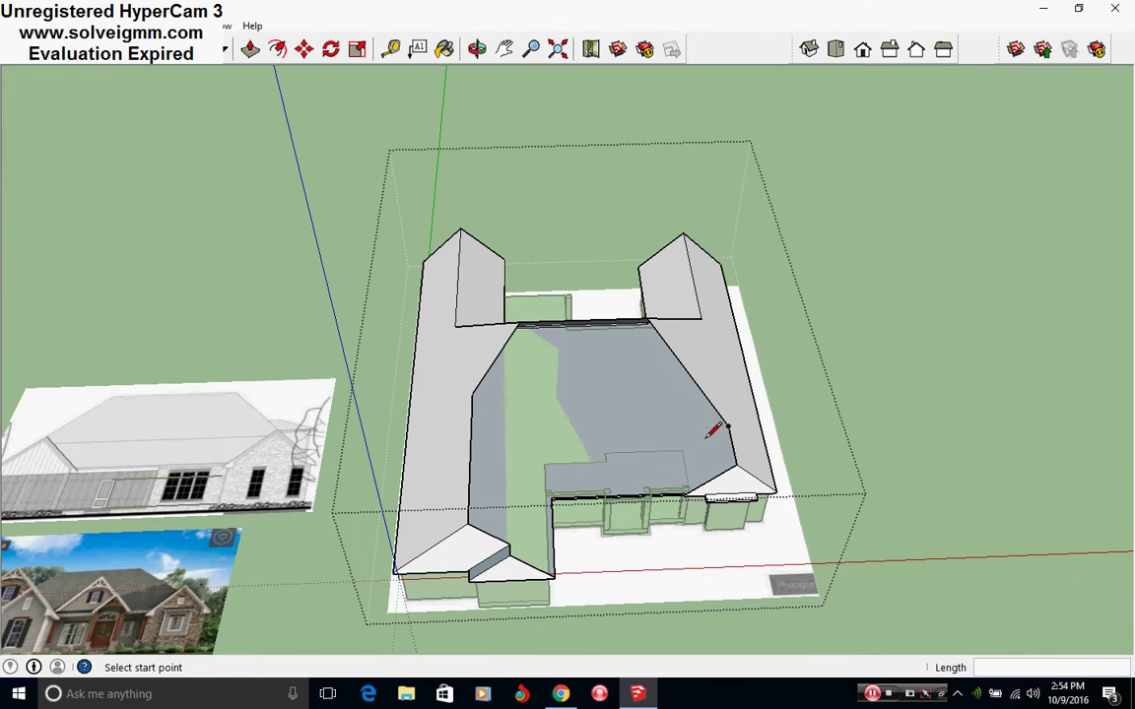
pyautogui.scroll(8, 688, 474)
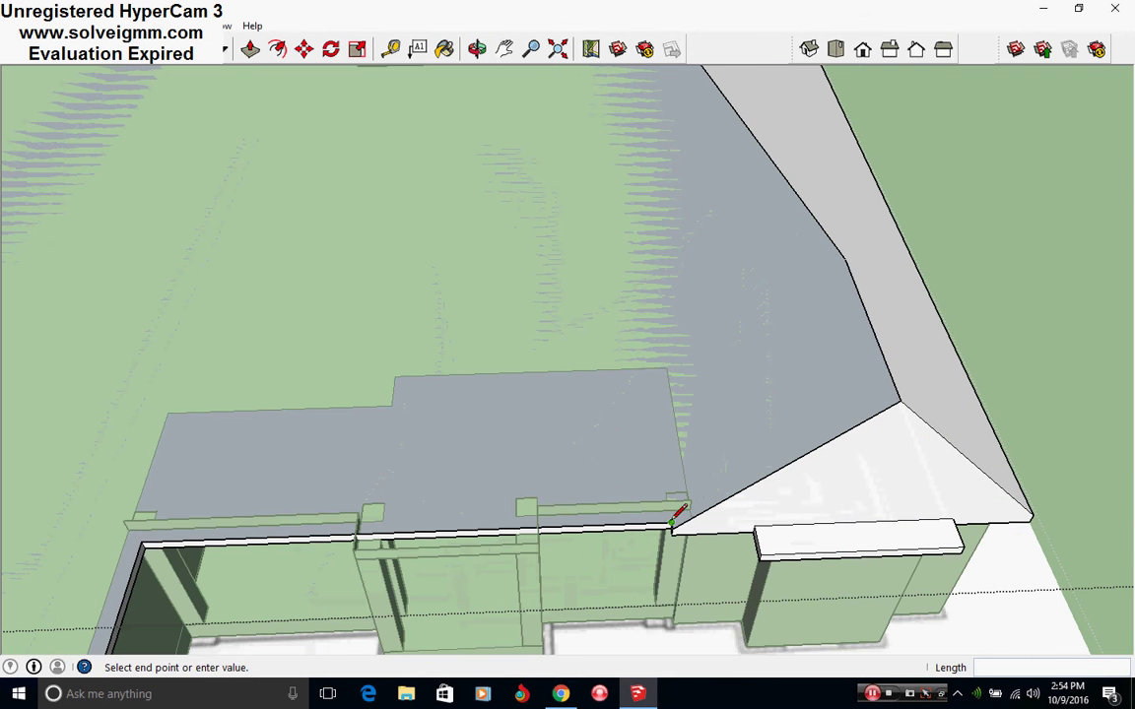
pyautogui.click(847, 255)
pyautogui.moveTo(848, 254); pyautogui.dragTo(670, 453, button='middle')
pyautogui.scroll(2, 399, 431)
pyautogui.scroll(-3, 394, 429)
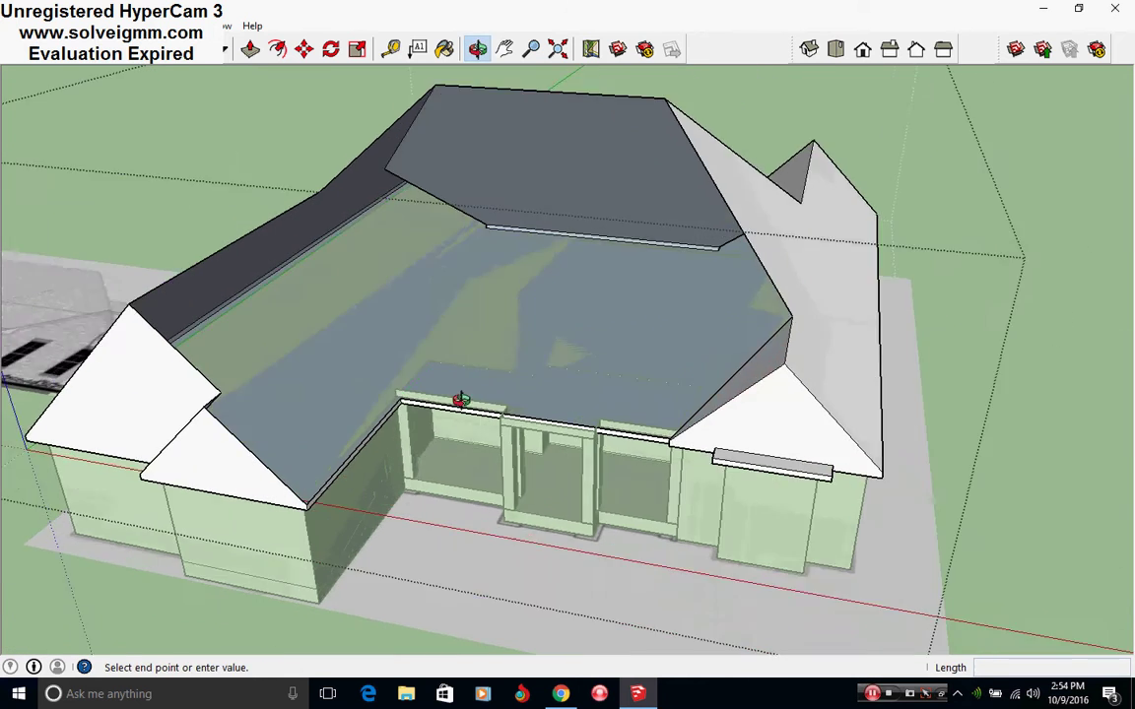
pyautogui.click(333, 205)
pyautogui.moveTo(532, 435); pyautogui.dragTo(539, 405, button='middle')
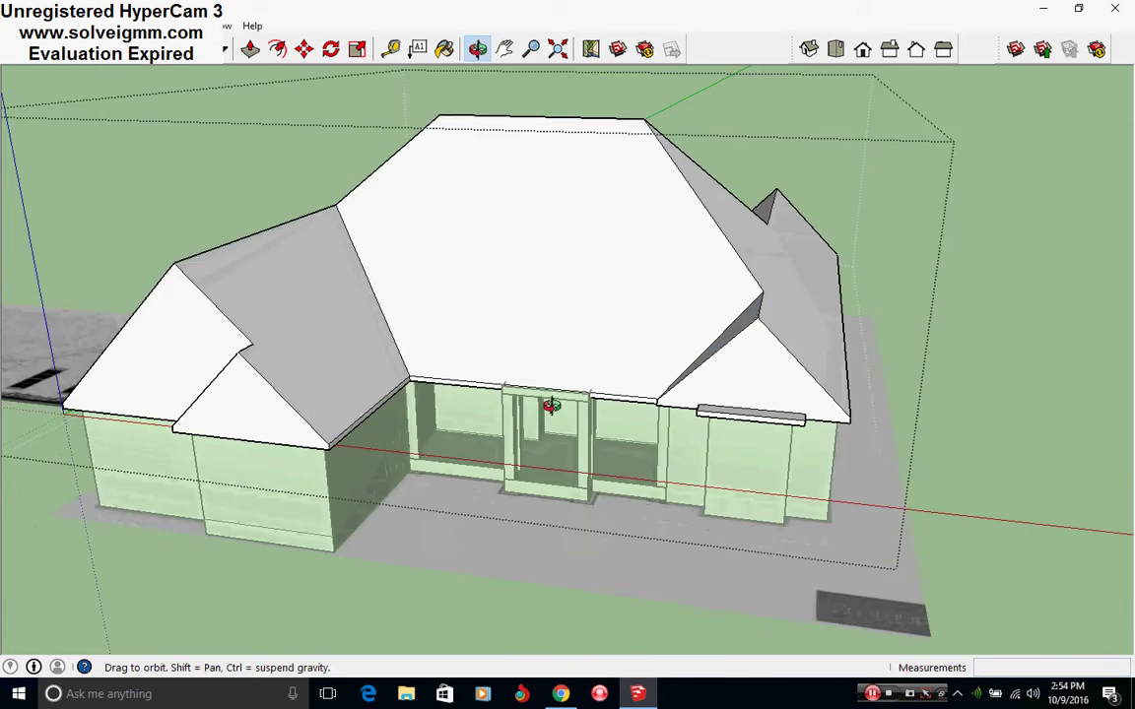
# - Close the roof group and return to the whole model
pyautogui.scroll(-2, 671, 342)
pyautogui.moveTo(671, 342)
pyautogui.mouseDown(button='middle')
pyautogui.moveTo(636, 335)
pyautogui.moveTo(476, 398)
pyautogui.moveTo(777, 412)
pyautogui.moveTo(669, 417)
pyautogui.moveTo(796, 500)
pyautogui.moveTo(360, 418)
pyautogui.moveTo(717, 213)
pyautogui.mouseUp(button='middle')
pyautogui.rightClick(772, 213)
pyautogui.click(788, 215)
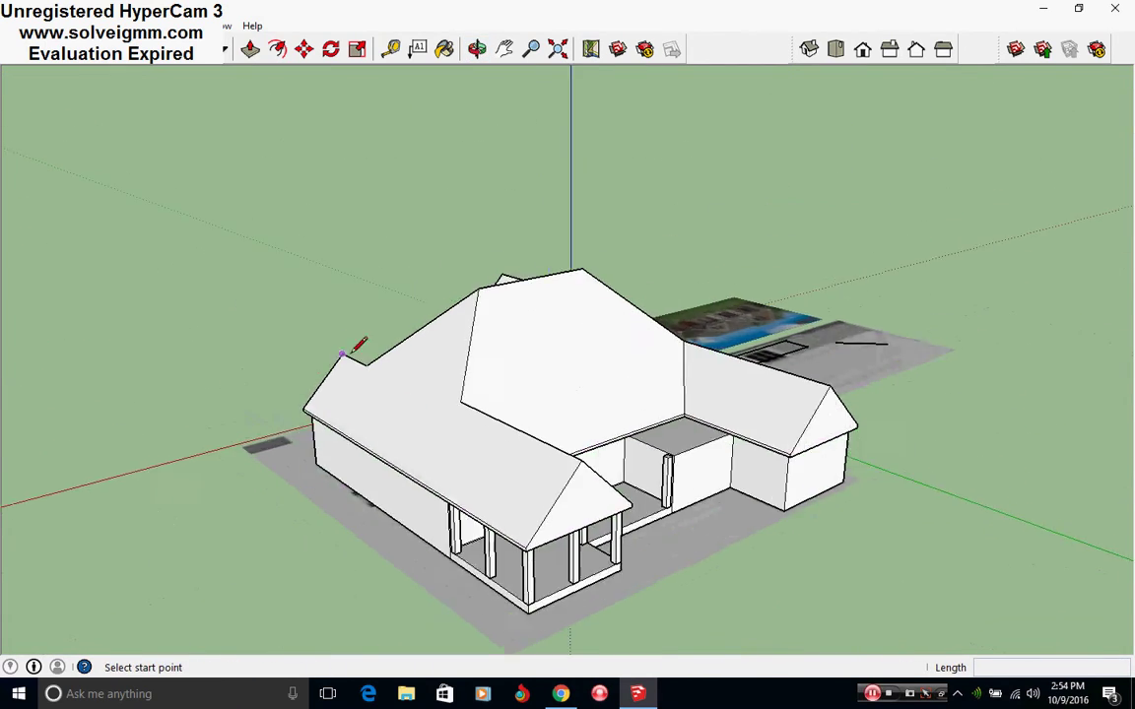
# - Examine the eave between the rear gables on the elevation drawing and compare it with the model's rear roof edge
pyautogui.moveTo(788, 215)
pyautogui.mouseDown(button='middle')
pyautogui.moveTo(603, 358)
pyautogui.moveTo(777, 414)
pyautogui.moveTo(872, 466)
pyautogui.mouseUp(button='middle')
pyautogui.scroll(3, 517, 359)
pyautogui.moveTo(517, 359)
pyautogui.mouseDown(button='middle')
pyautogui.moveTo(522, 391)
pyautogui.moveTo(687, 498)
pyautogui.moveTo(684, 466)
pyautogui.moveTo(737, 472)
pyautogui.mouseUp(button='middle')
pyautogui.scroll(2, 668, 463)
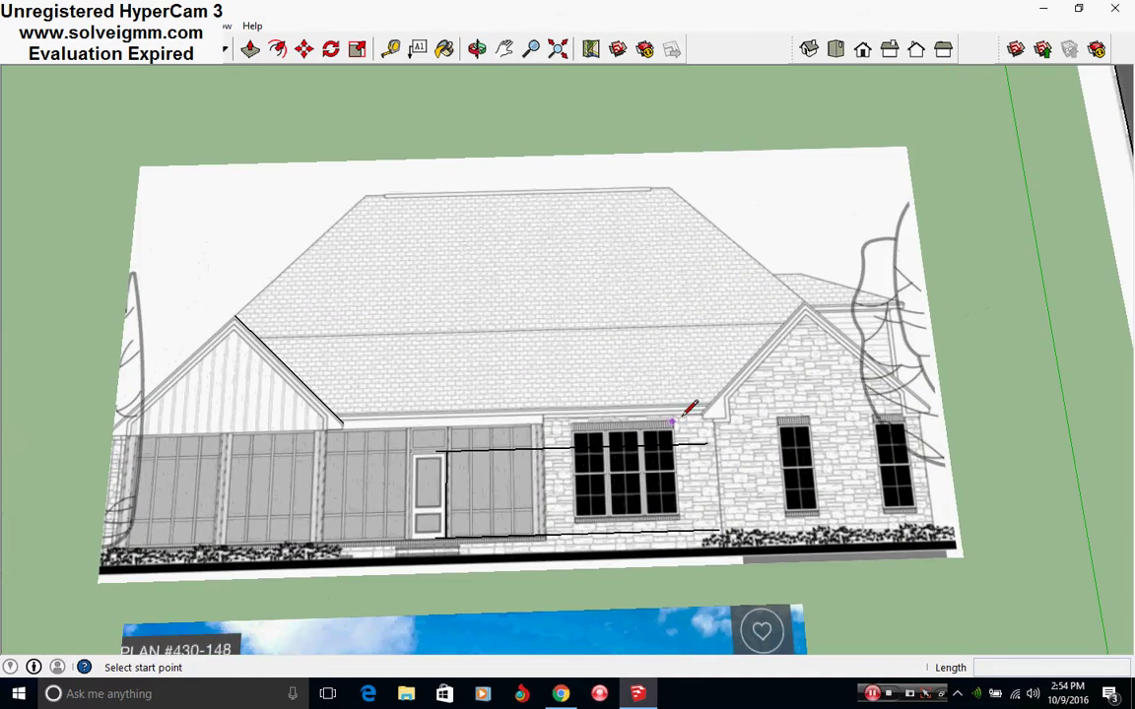
pyautogui.scroll(3, 433, 425)
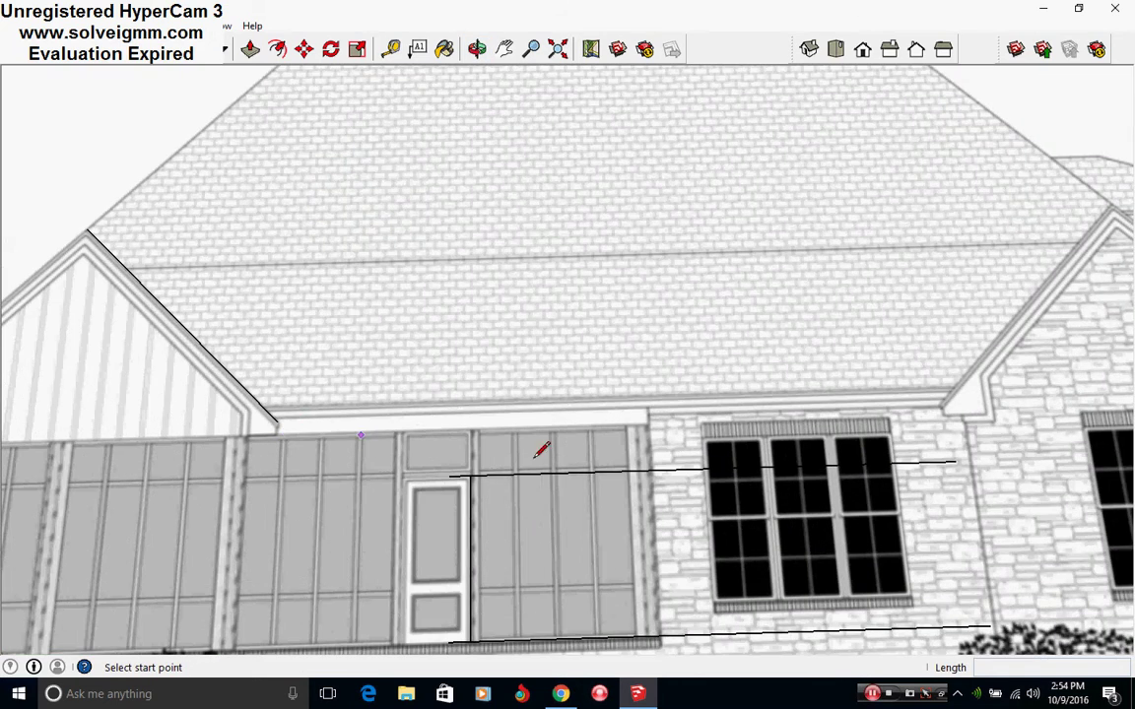
pyautogui.scroll(3, 975, 400)
pyautogui.scroll(2, 915, 402)
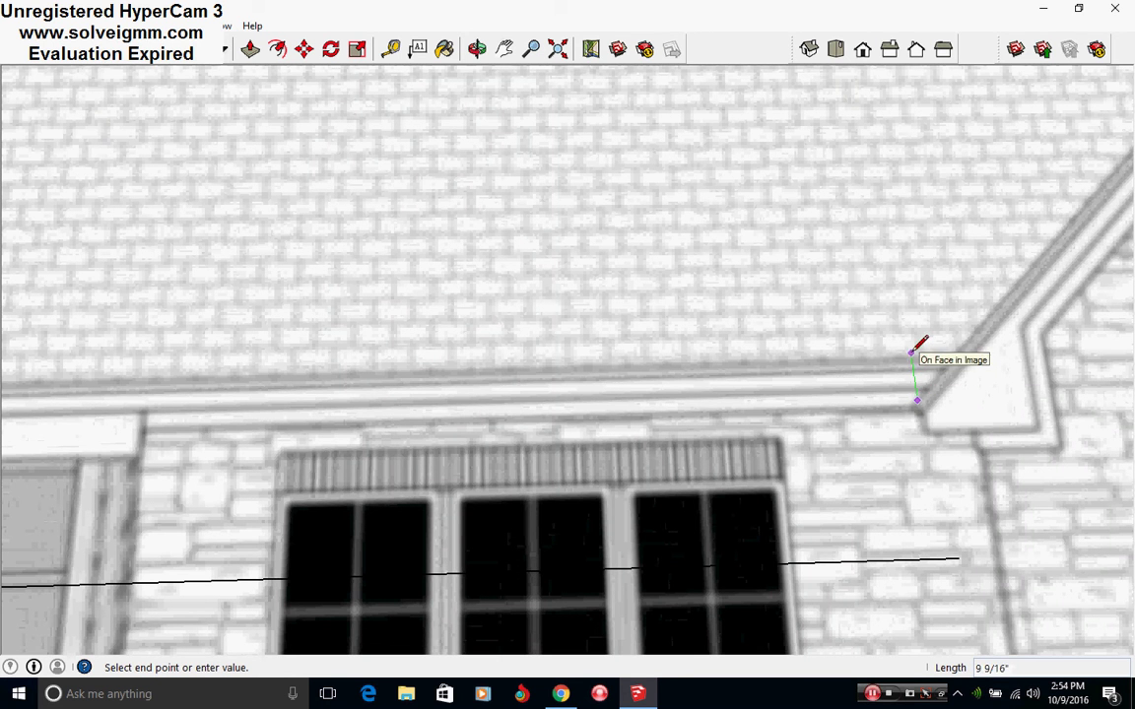
pyautogui.press('Escape')
pyautogui.scroll(-12, 759, 398)
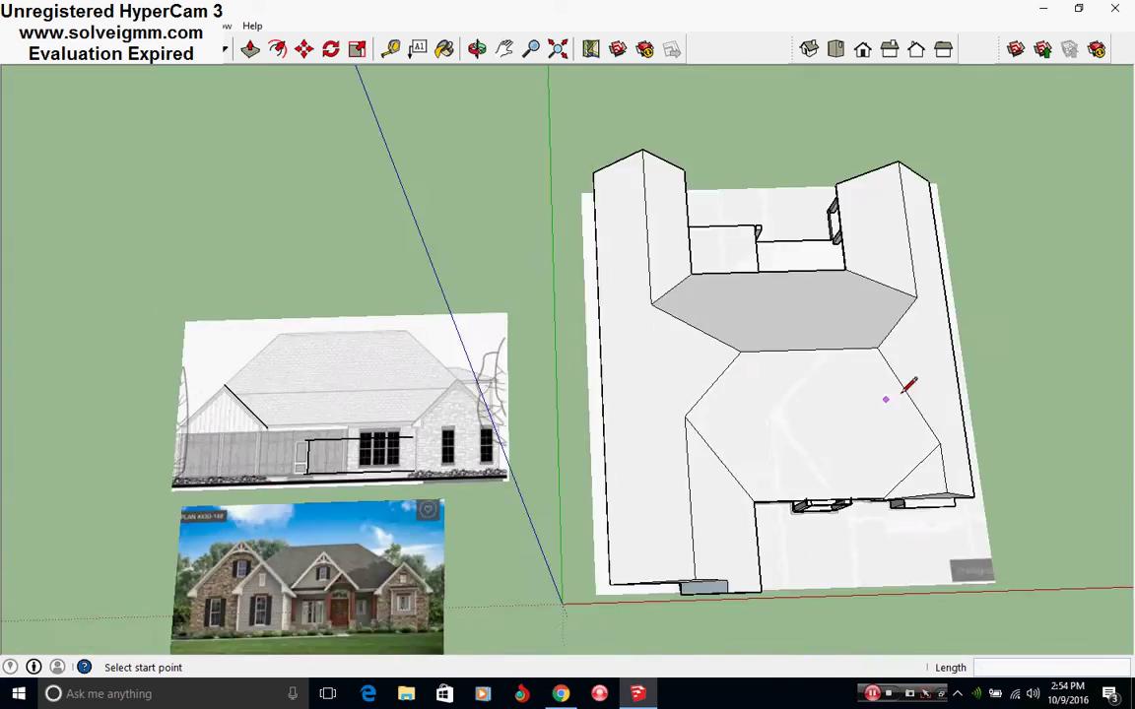
pyautogui.moveTo(907, 387)
pyautogui.mouseDown(button='middle')
pyautogui.moveTo(878, 456)
pyautogui.moveTo(704, 474)
pyautogui.moveTo(458, 329)
pyautogui.mouseUp(button='middle')
pyautogui.scroll(5, 605, 394)
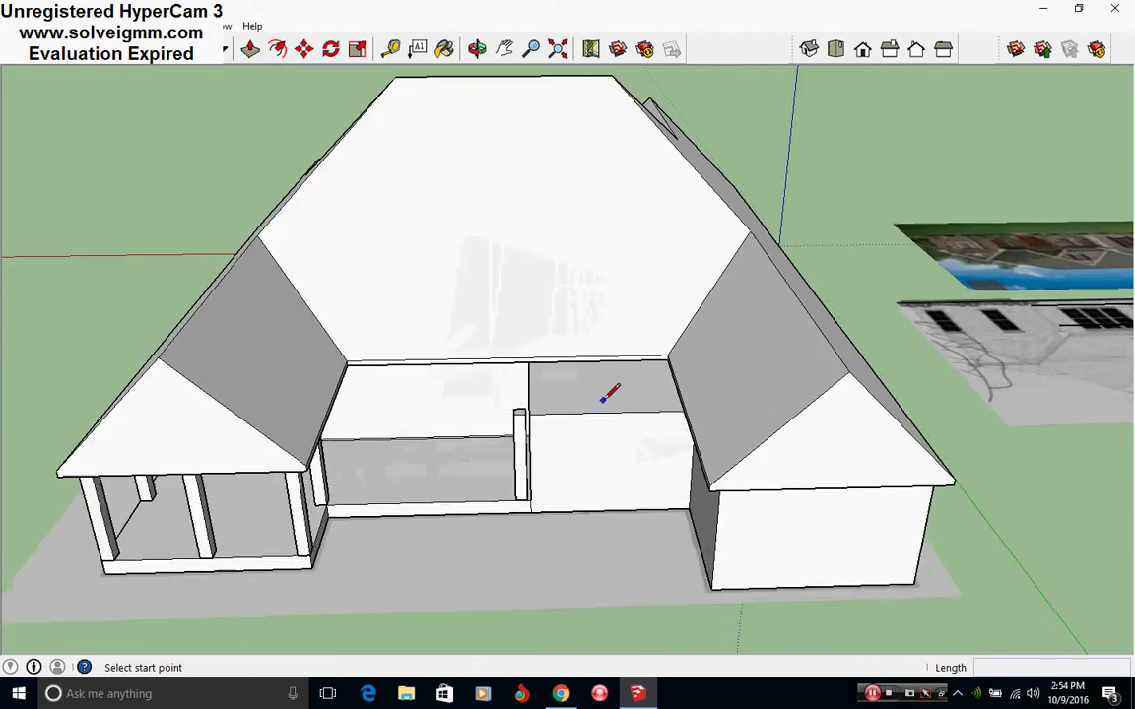
pyautogui.scroll(-8, 430, 388)
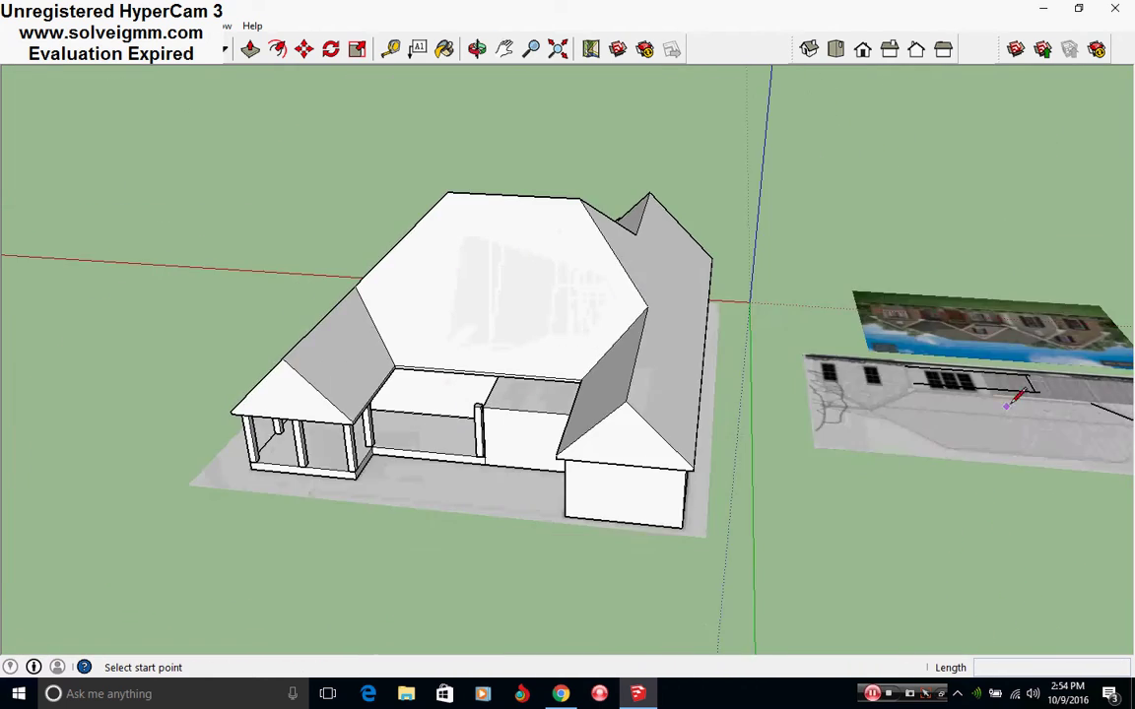
# - Open the roof group for editing and extend the rear eave's fascia face outward 1' between the two rear wings
pyautogui.moveTo(788, 414); pyautogui.dragTo(1072, 416, button='middle')
pyautogui.scroll(3, 498, 522)
pyautogui.moveTo(498, 522); pyautogui.dragTo(591, 386, button='middle')
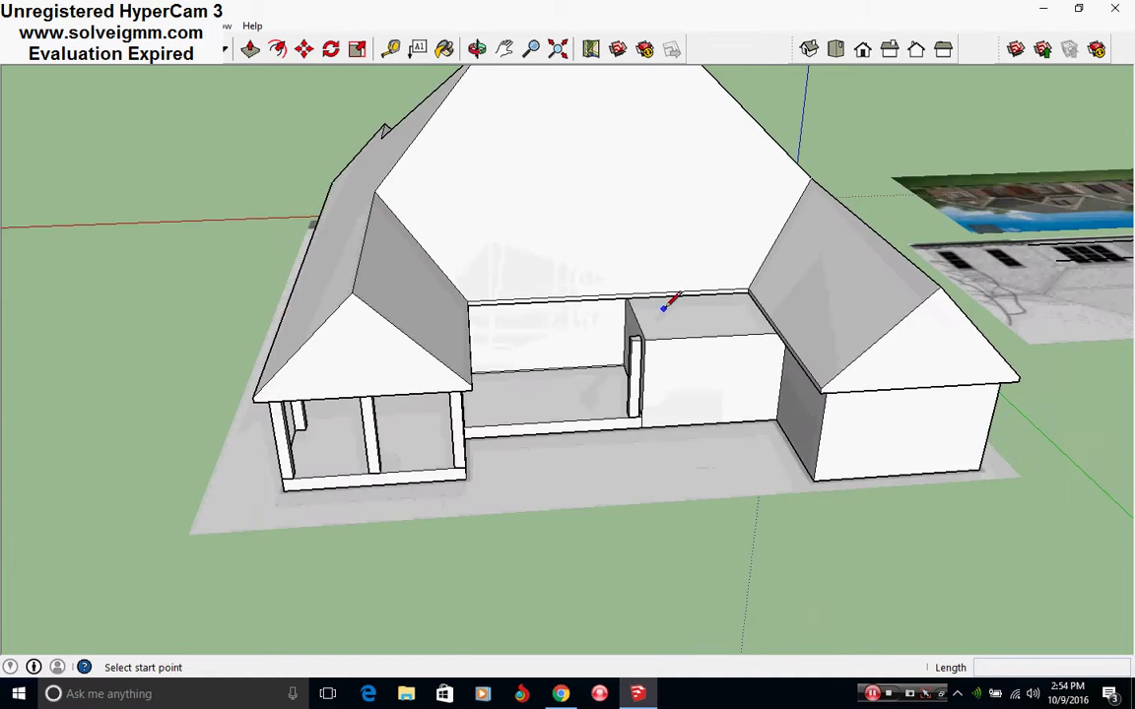
pyautogui.scroll(2, 664, 311)
pyautogui.moveTo(664, 311); pyautogui.dragTo(562, 311, button='middle')
pyautogui.scroll(-2, 568, 257)
pyautogui.rightClick(611, 319)
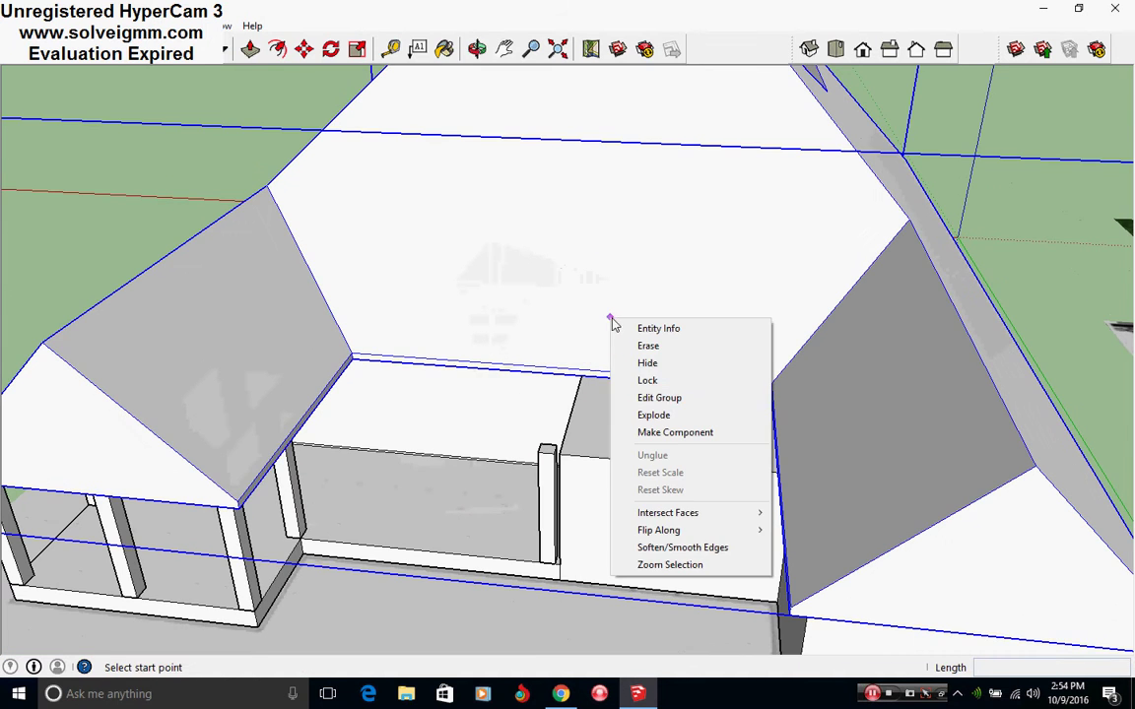
pyautogui.click(630, 398)
pyautogui.moveTo(616, 499)
pyautogui.mouseDown(button='middle')
pyautogui.moveTo(638, 481)
pyautogui.moveTo(729, 484)
pyautogui.moveTo(719, 502)
pyautogui.mouseUp(button='middle')
pyautogui.click(251, 49)
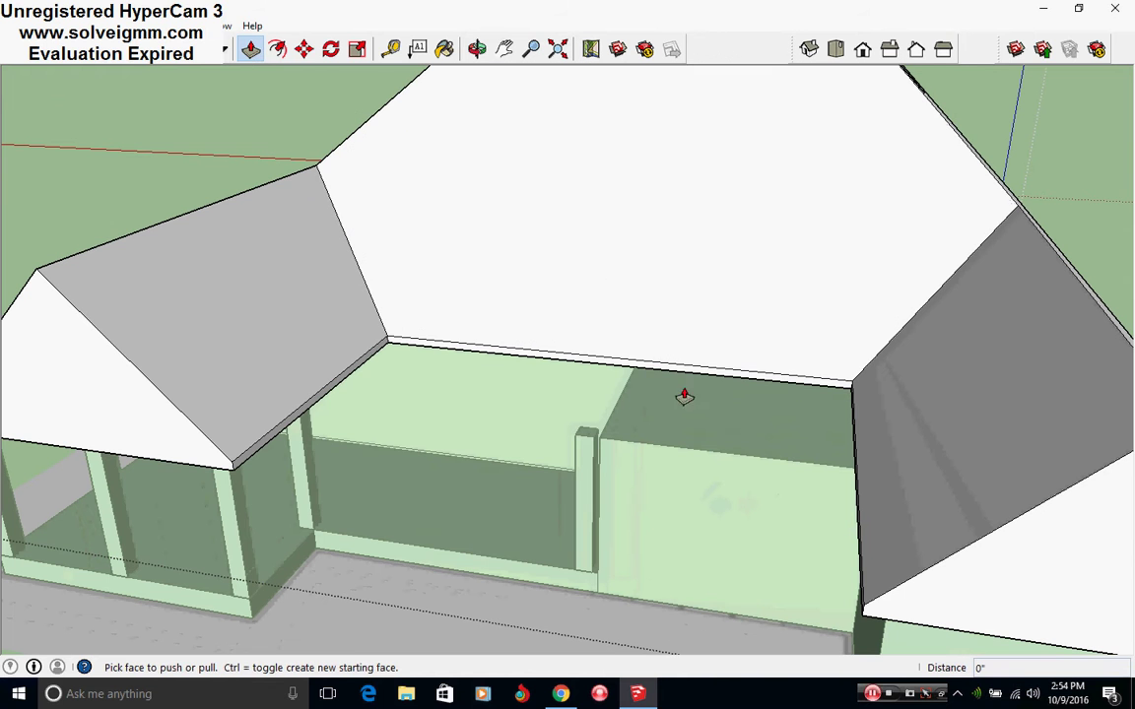
pyautogui.moveTo(685, 380); pyautogui.dragTo(647, 471)
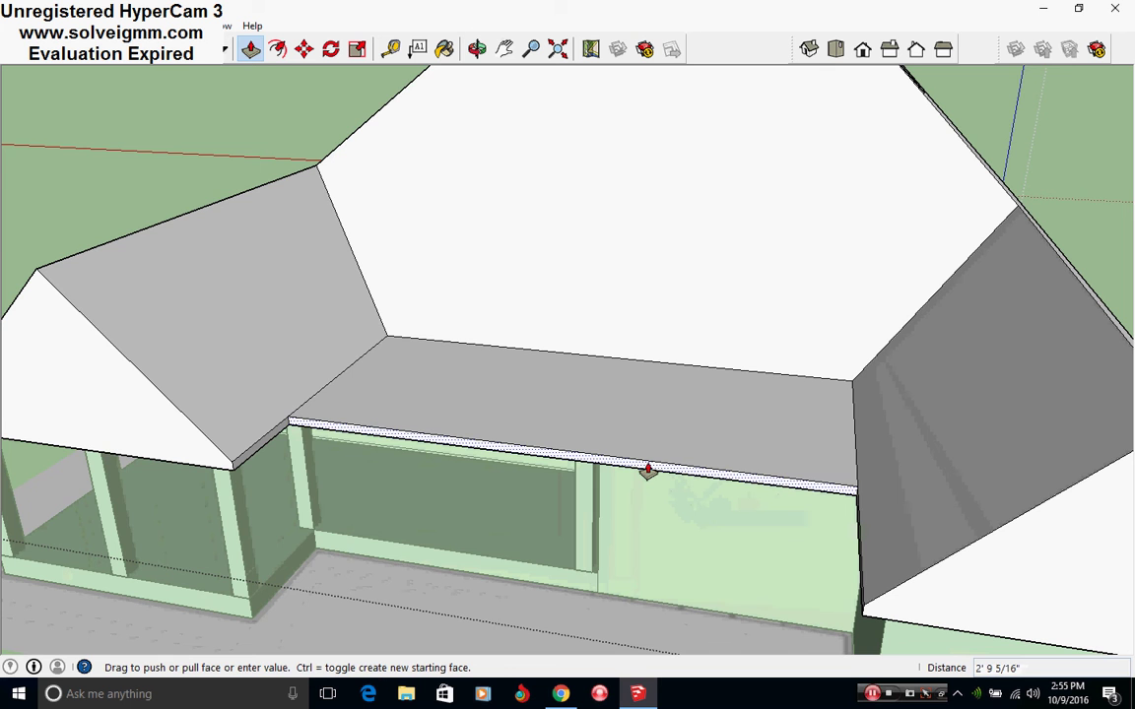
pyautogui.write("1'")
pyautogui.press('Return')
# - Raise the top face of the extended rear eave strip by 9" with Push/Pull
pyautogui.scroll(2, 647, 471)
pyautogui.moveTo(647, 471); pyautogui.dragTo(734, 499, button='middle')
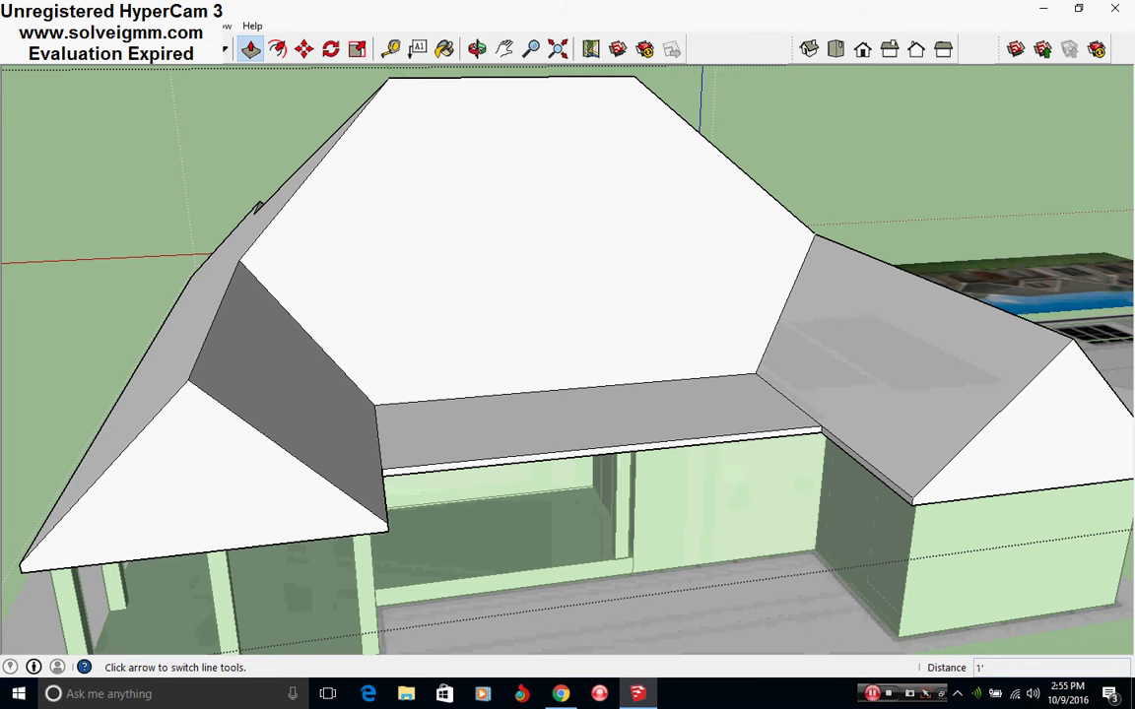
pyautogui.click(92, 48)
pyautogui.moveTo(746, 372); pyautogui.dragTo(748, 325, button='middle')
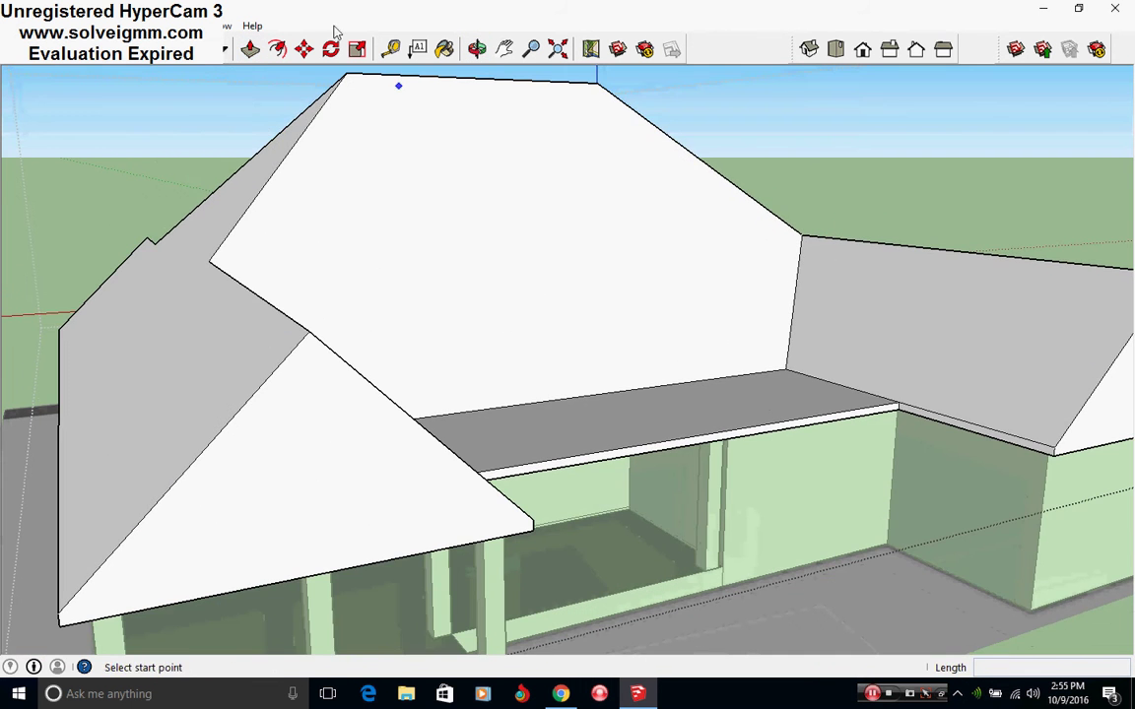
pyautogui.click(251, 49)
pyautogui.click(747, 404)
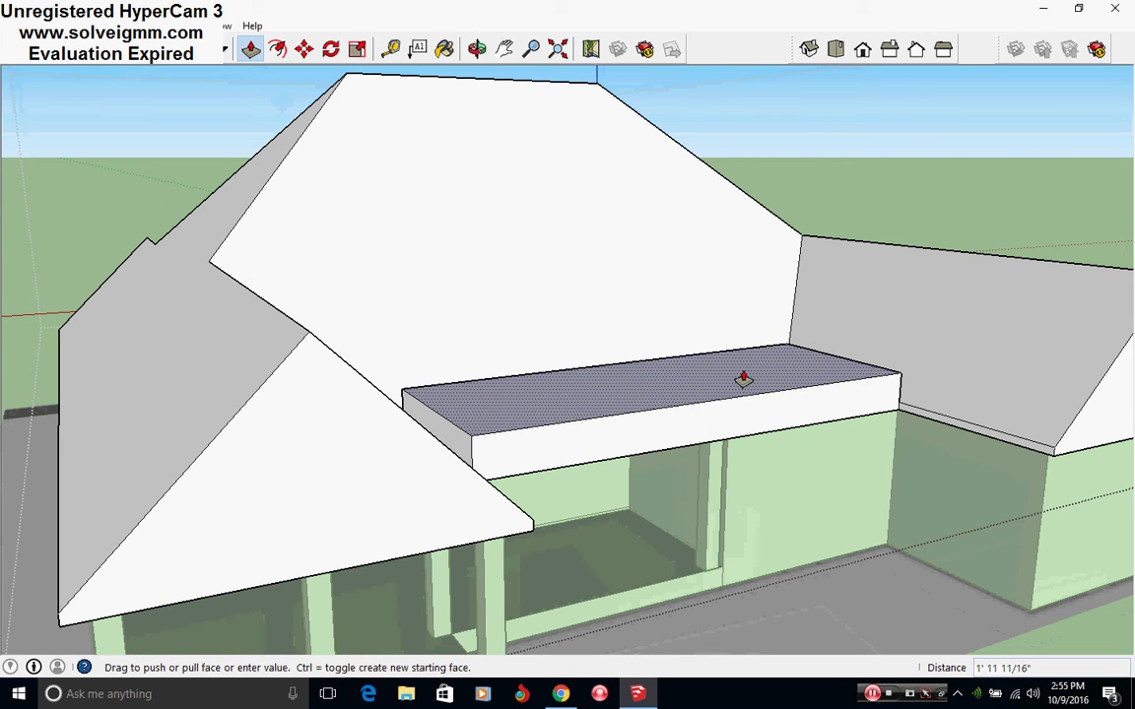
pyautogui.write('9')
pyautogui.press('Return')
# - Move the raised eave's upper end edges along the red axis into the adjoining wing slopes, using 9" at the porch end
pyautogui.click(303, 49)
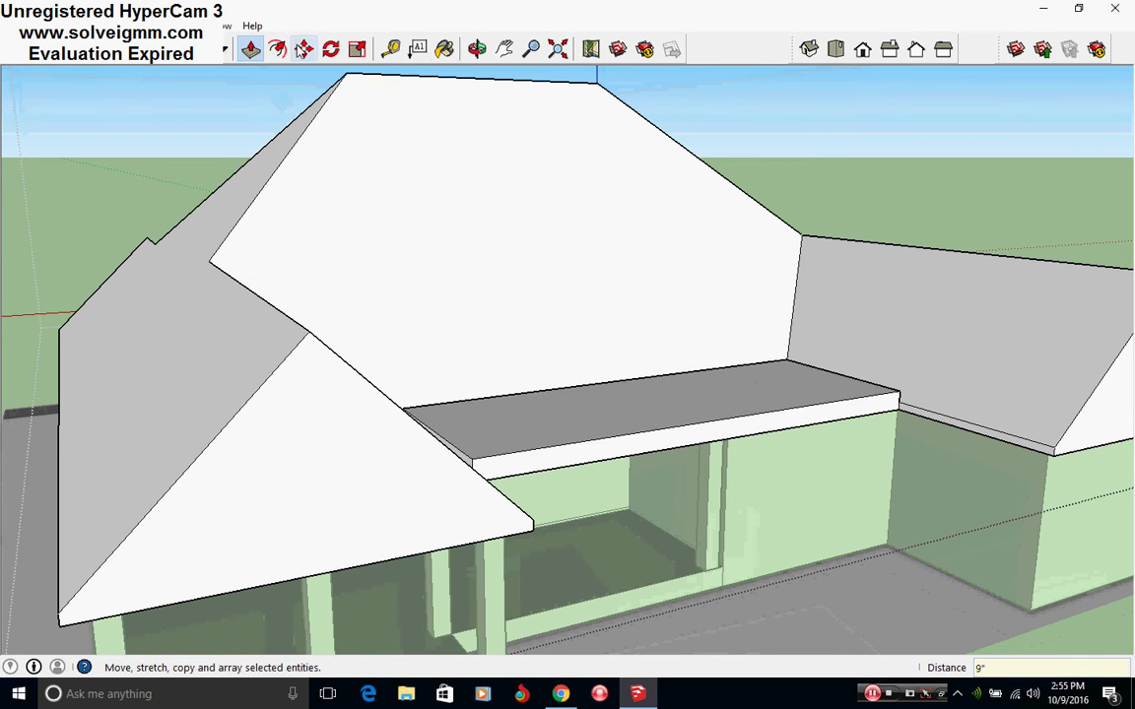
pyautogui.scroll(5, 944, 359)
pyautogui.click(835, 404)
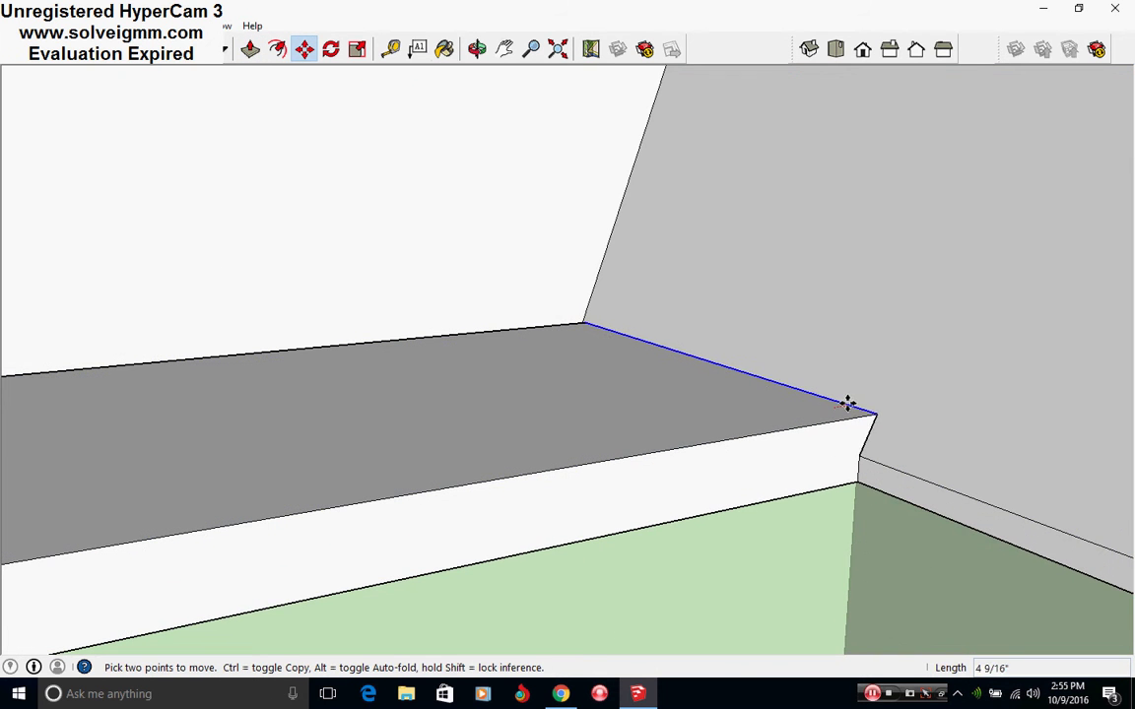
pyautogui.click(849, 404)
pyautogui.moveTo(848, 405); pyautogui.dragTo(529, 471, button='middle')
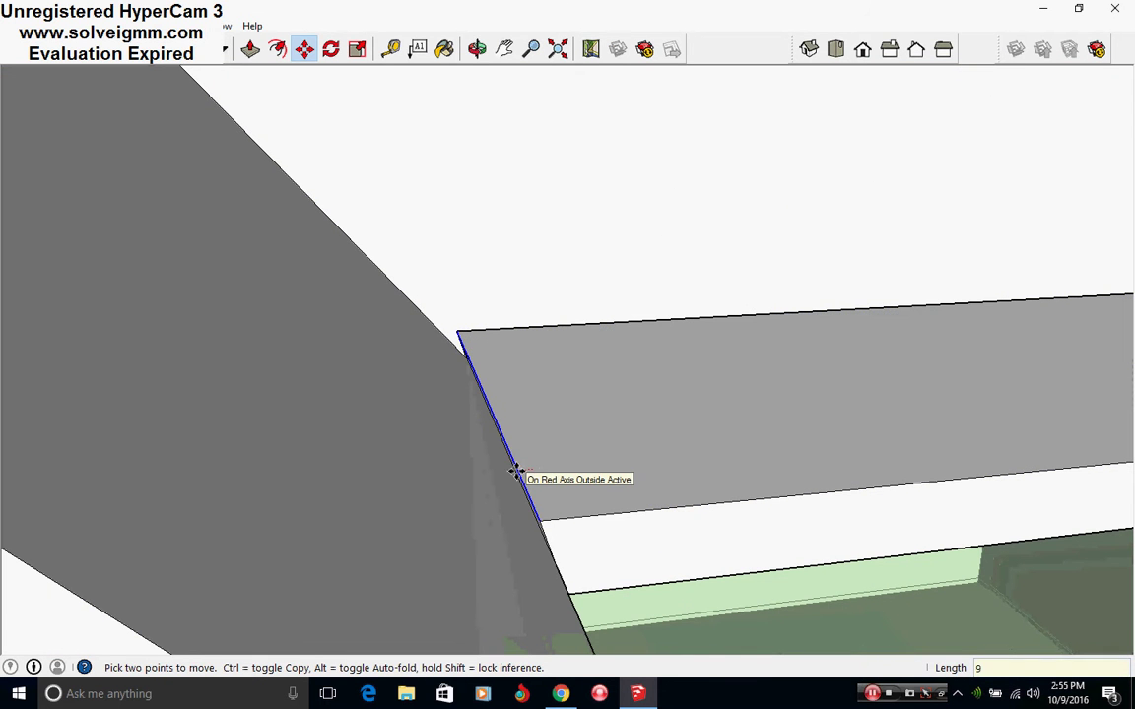
pyautogui.press('Return')
# - Move the raised eave's back edge about 4 7/8" so that it meets the main rear roof slope
pyautogui.moveTo(658, 403); pyautogui.dragTo(534, 380, button='middle')
pyautogui.click(612, 332)
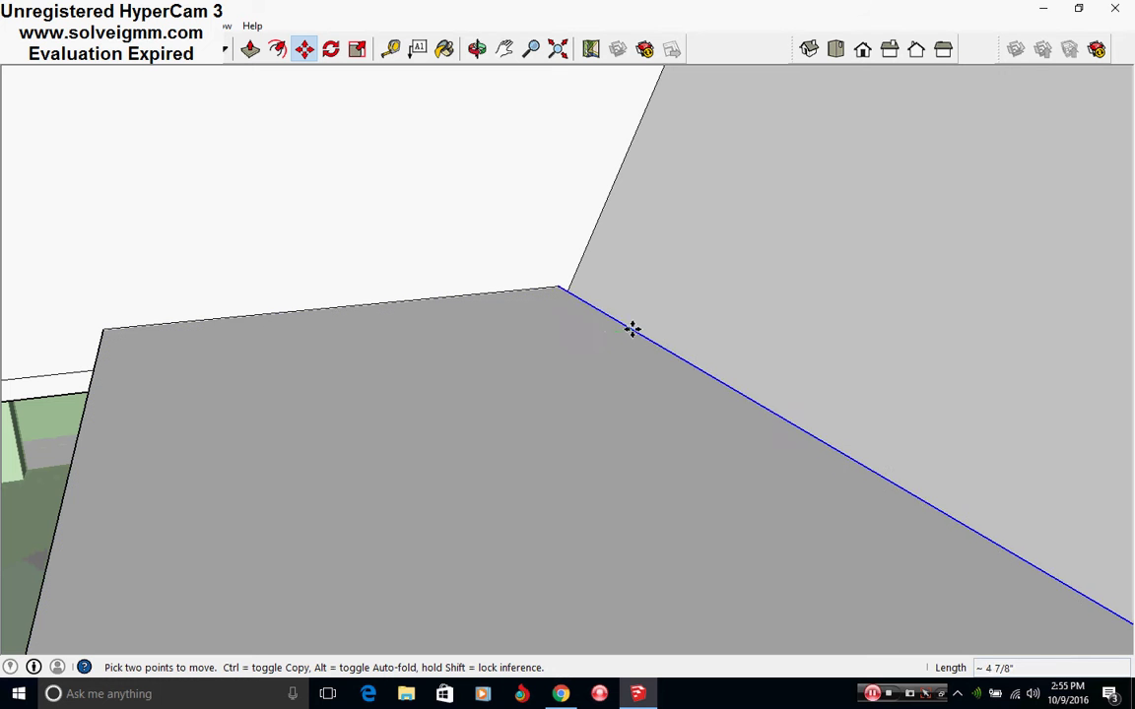
pyautogui.moveTo(633, 329); pyautogui.dragTo(430, 363, button='middle')
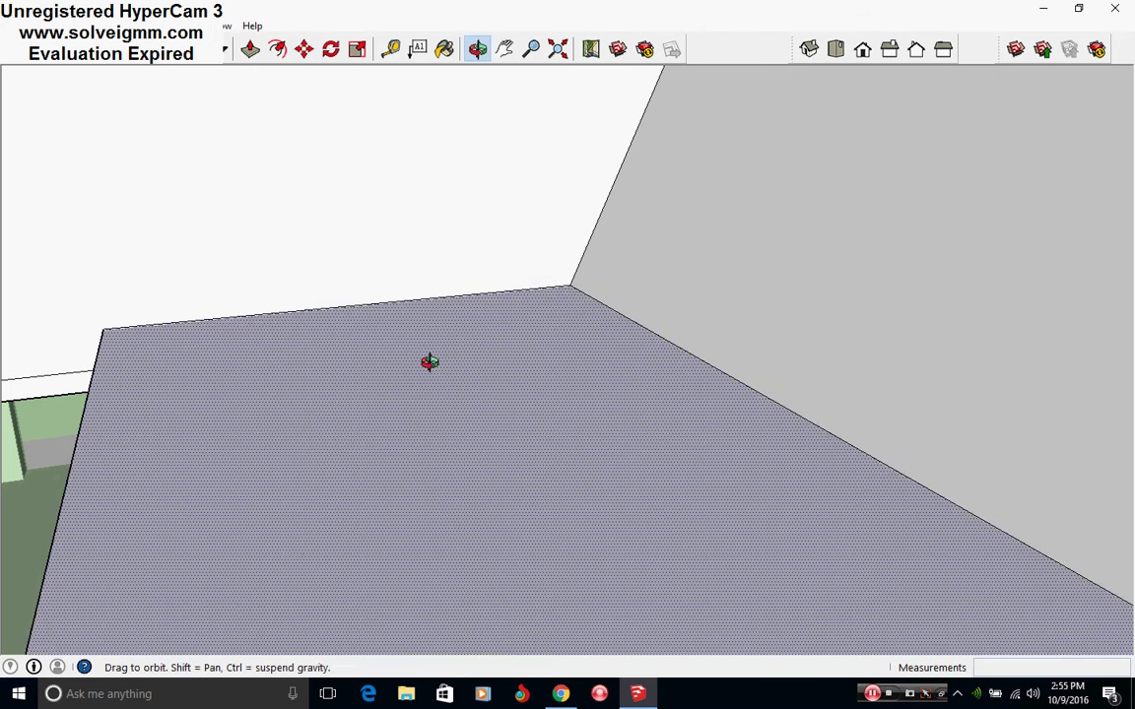
pyautogui.scroll(-10, 449, 385)
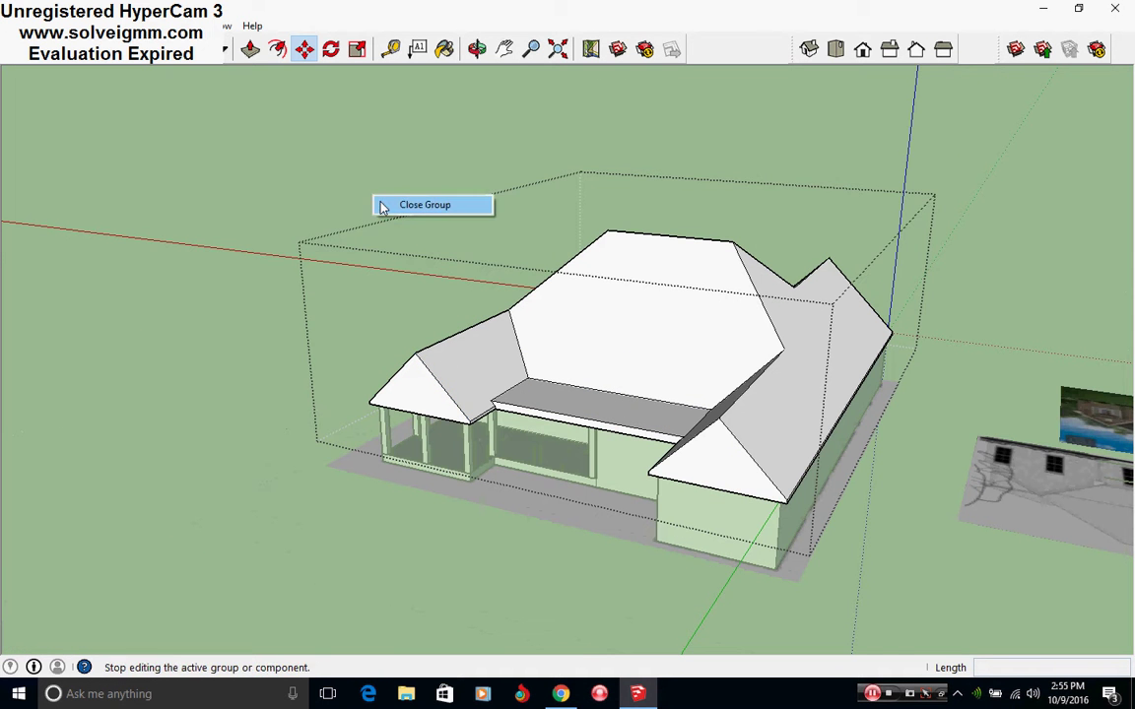
# - Close the roof group and measure the height from the rear eave to the upper roof line on the rear elevation drawing
pyautogui.click(404, 203)
pyautogui.click(121, 57)
pyautogui.moveTo(689, 354); pyautogui.dragTo(325, 404, button='middle')
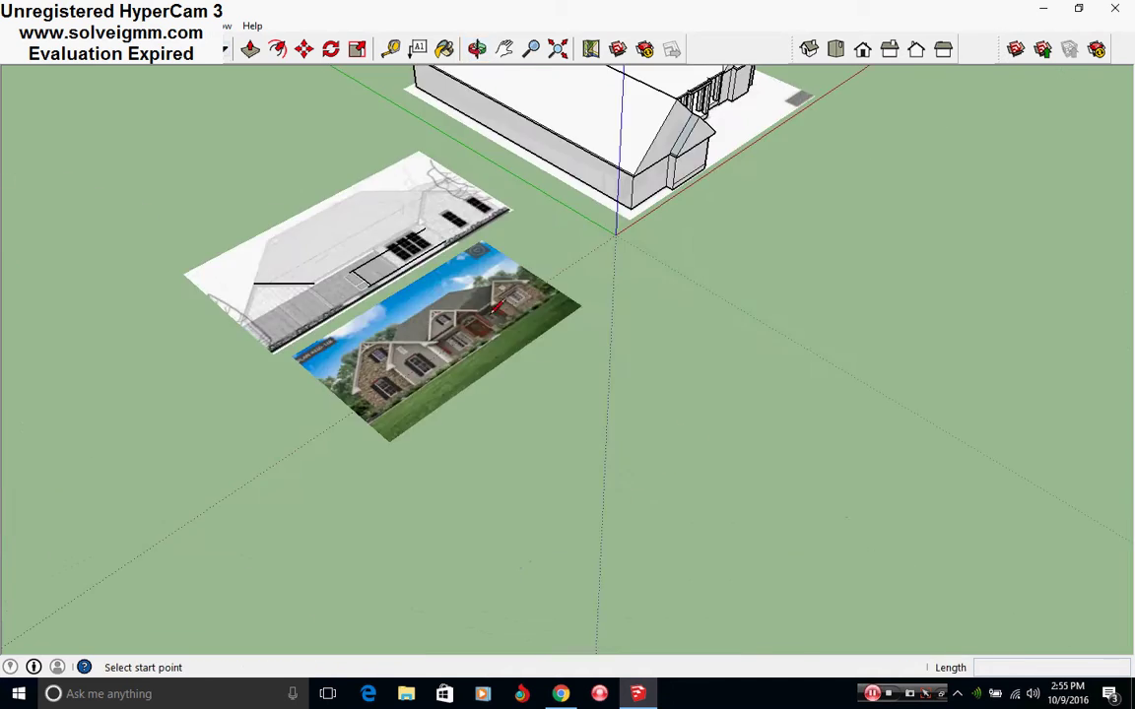
pyautogui.moveTo(808, 424); pyautogui.dragTo(509, 413, button='middle')
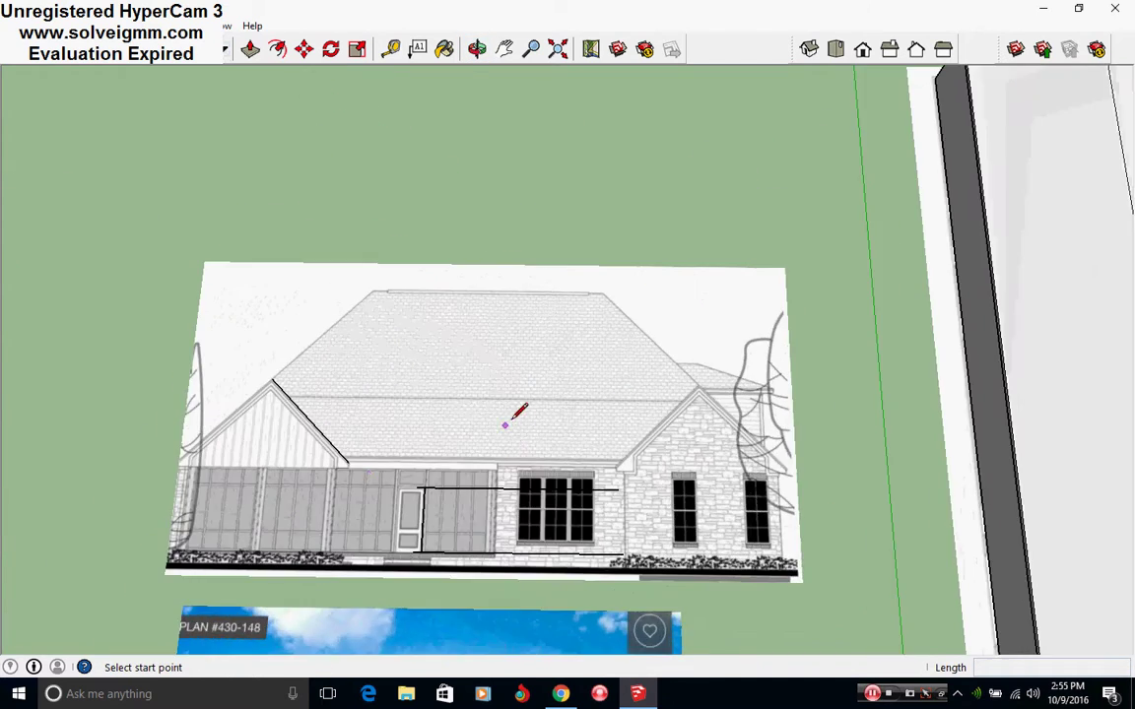
pyautogui.scroll(5, 591, 463)
pyautogui.scroll(3, 707, 481)
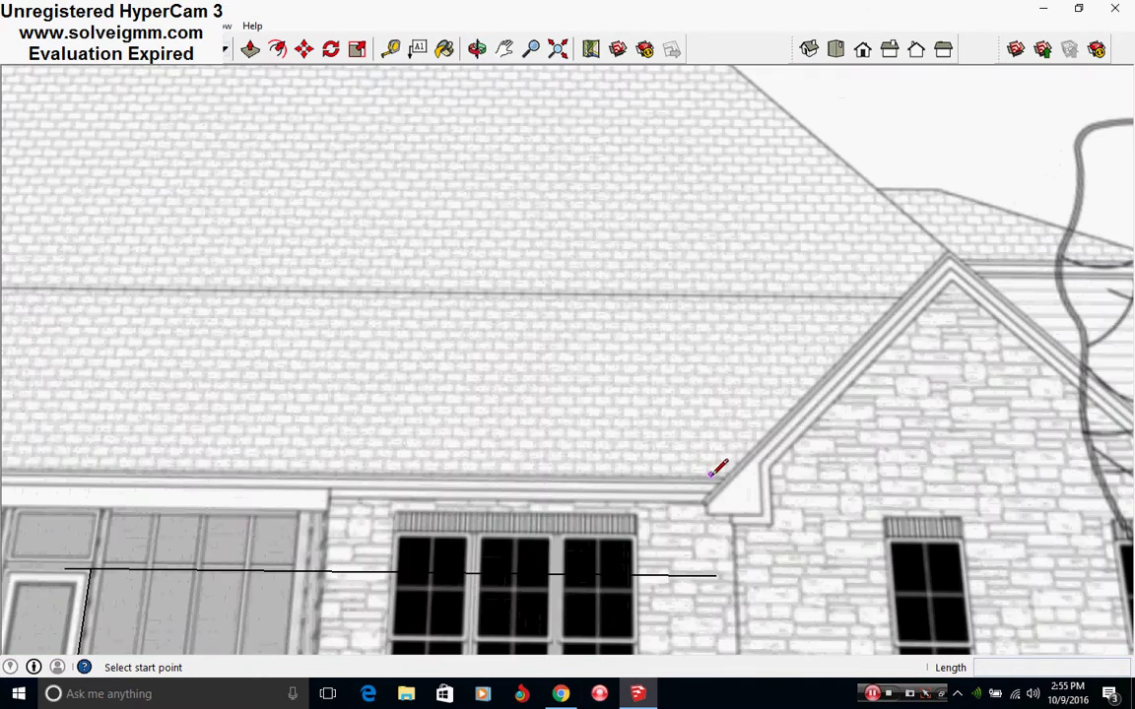
pyautogui.click(712, 481)
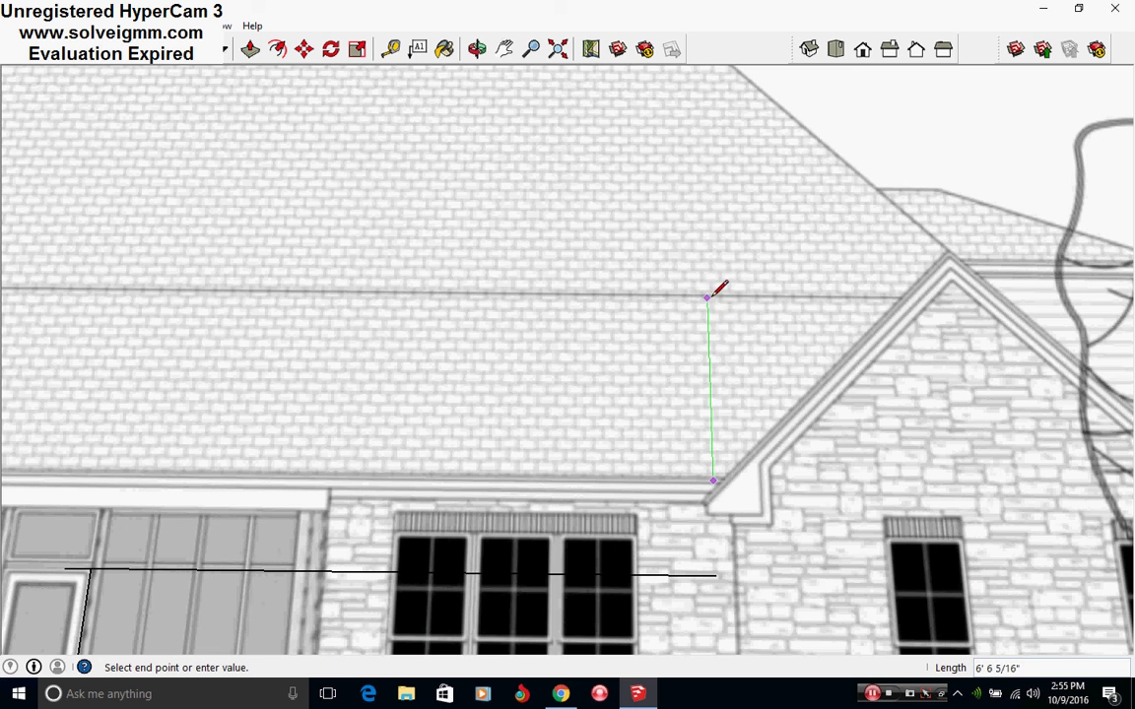
pyautogui.press('Escape')
pyautogui.scroll(-6, 178, 459)
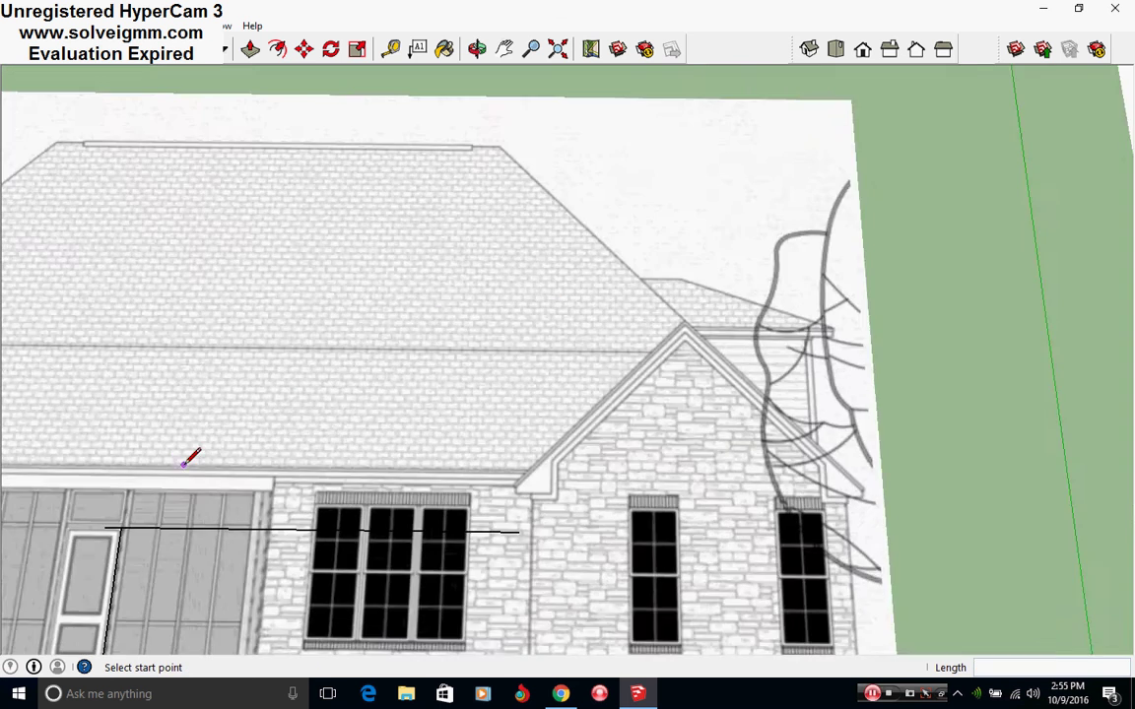
# - Sketch a temporary triangle above the rear eave, with a 6'8" vertical and a level line to the main slope, and gauge its pitch
pyautogui.moveTo(325, 399); pyautogui.dragTo(230, 359, button='middle')
pyautogui.scroll(3, 606, 458)
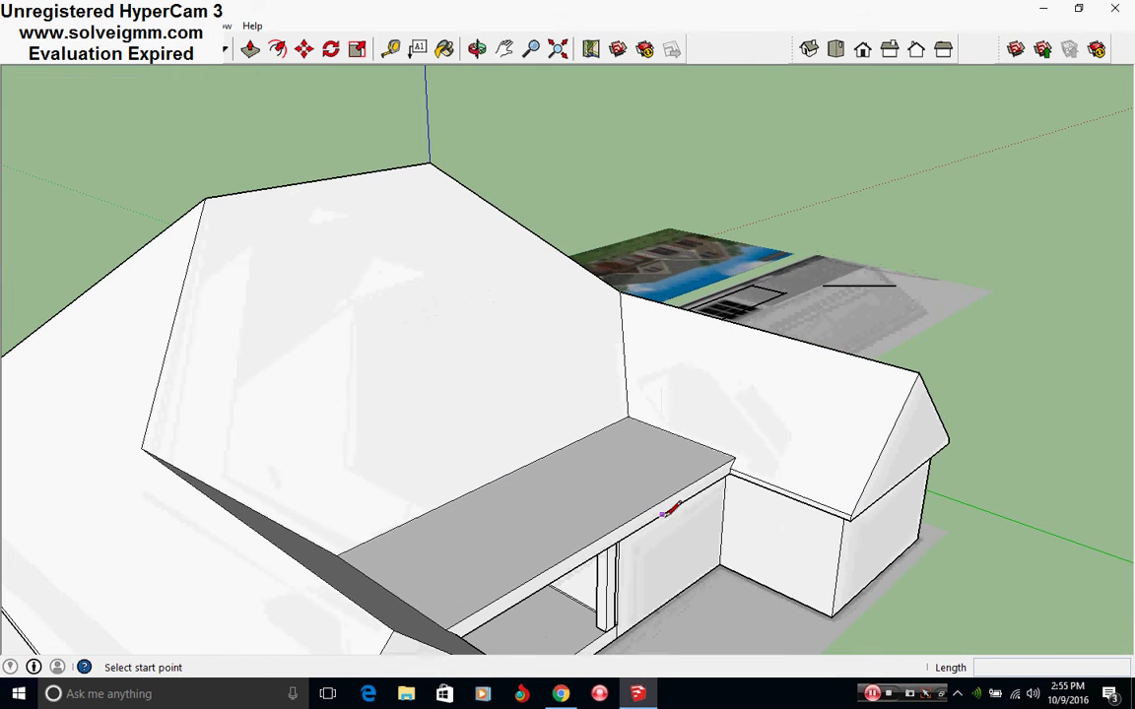
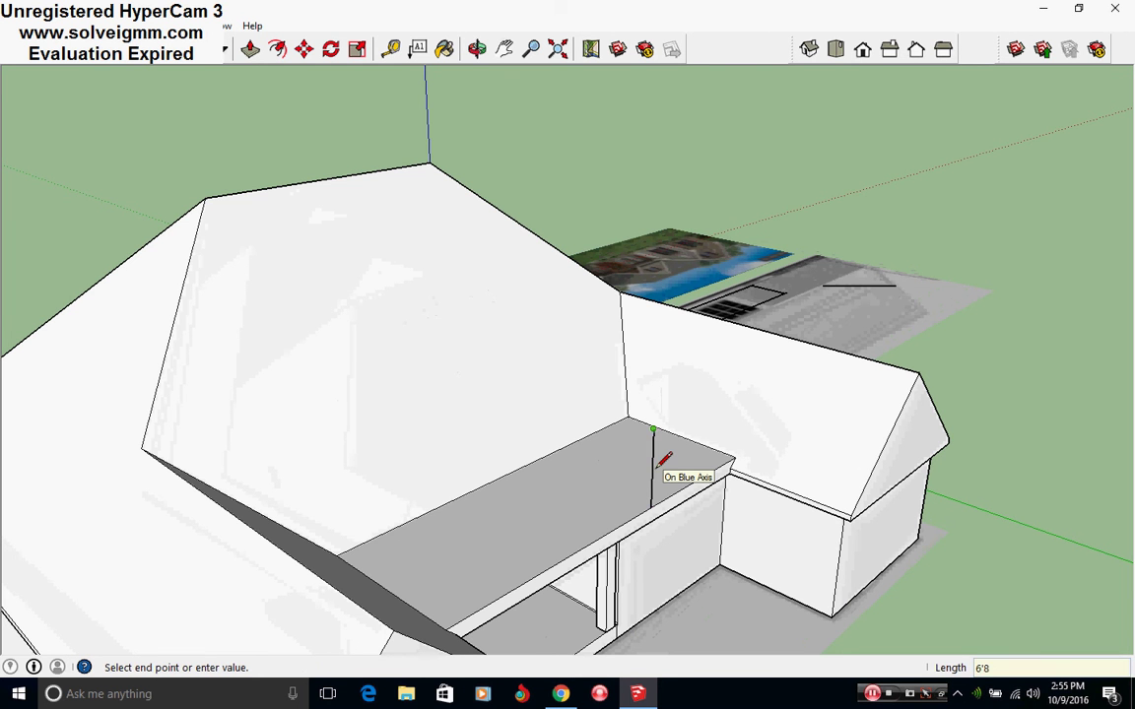
pyautogui.moveTo(517, 366); pyautogui.dragTo(554, 368, button='middle')
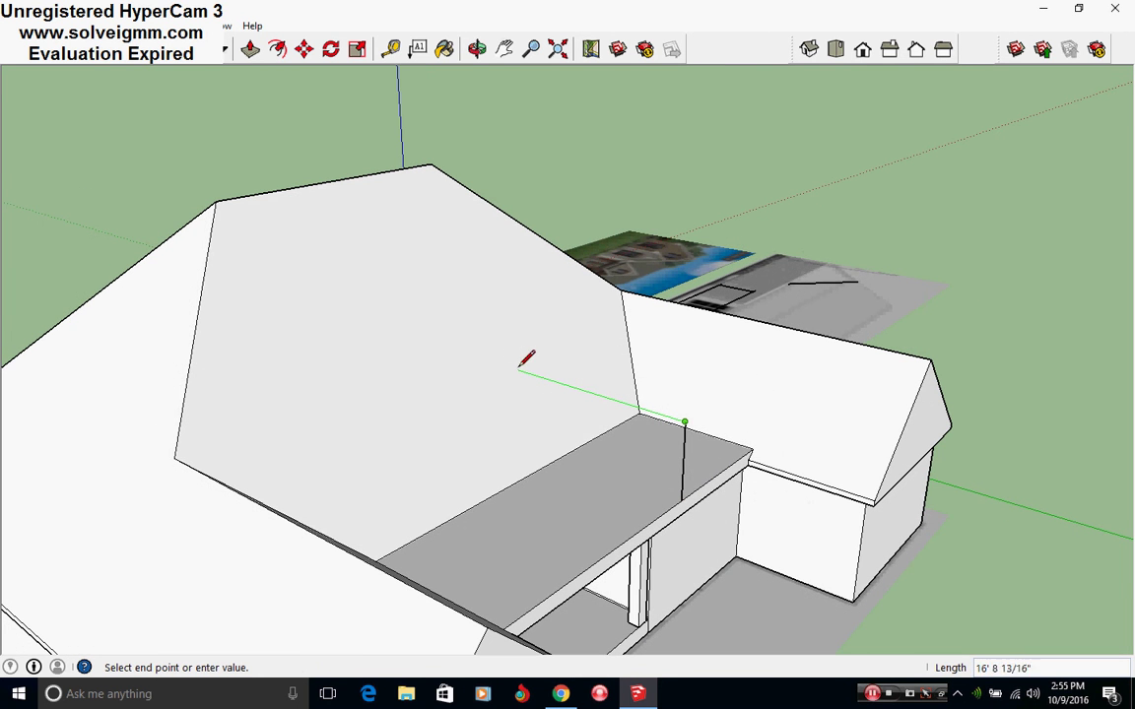
pyautogui.click(680, 497)
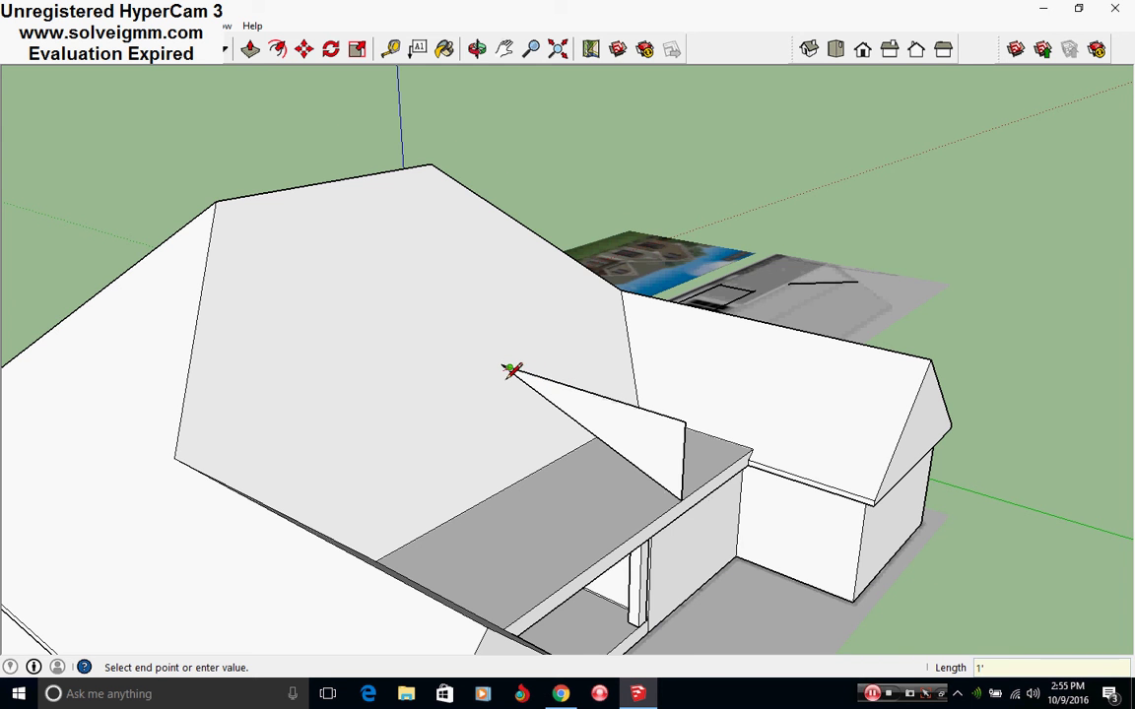
pyautogui.scroll(5, 512, 371)
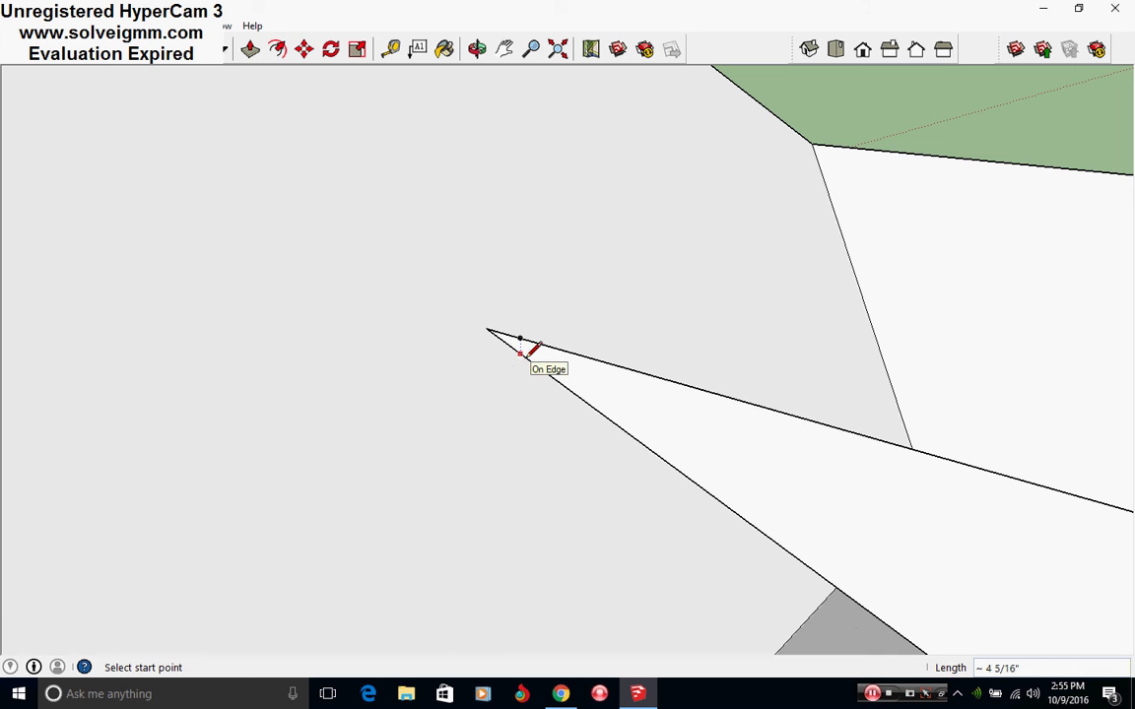
pyautogui.scroll(-3, 486, 328)
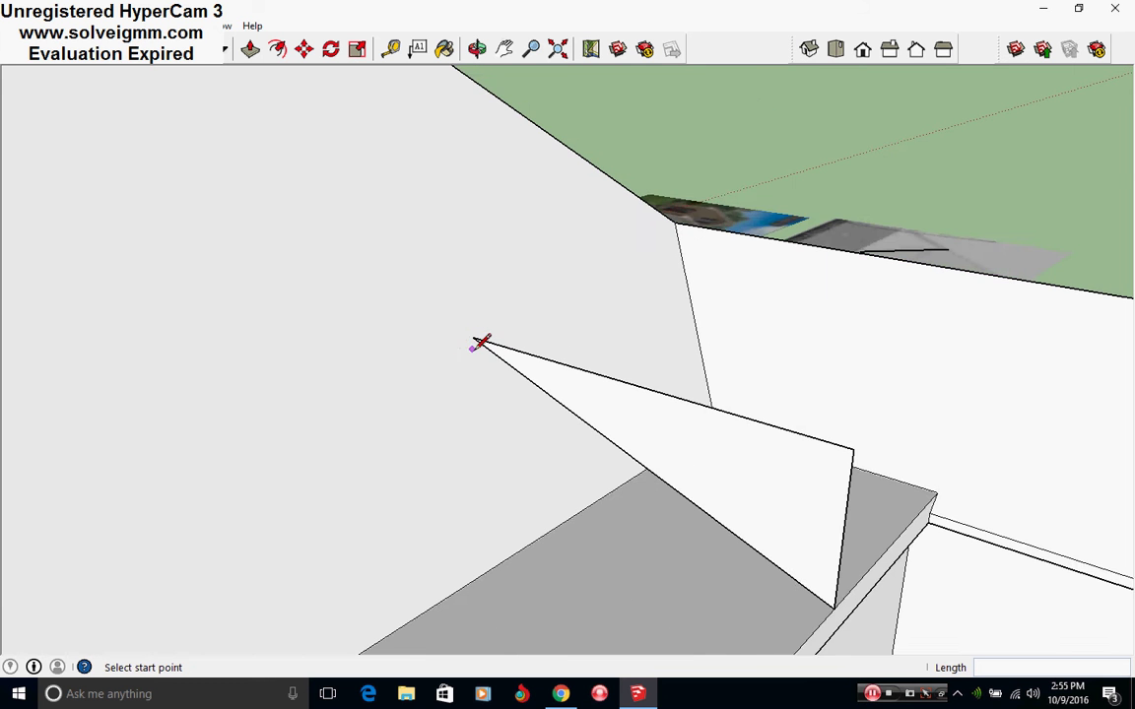
pyautogui.scroll(-4, 481, 342)
# - Open the roof group for editing and draw a pitch line from the rear eave to the main slope, using a 1' run and 7 1/2" rise
pyautogui.rightClick(683, 432)
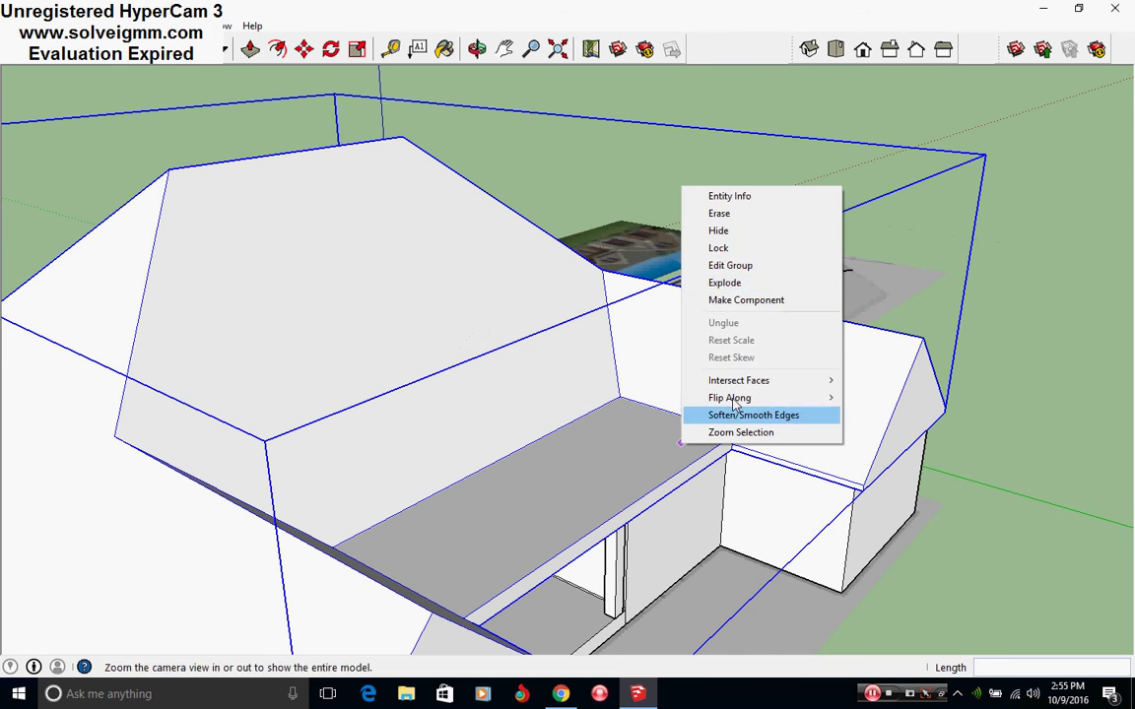
pyautogui.click(688, 262)
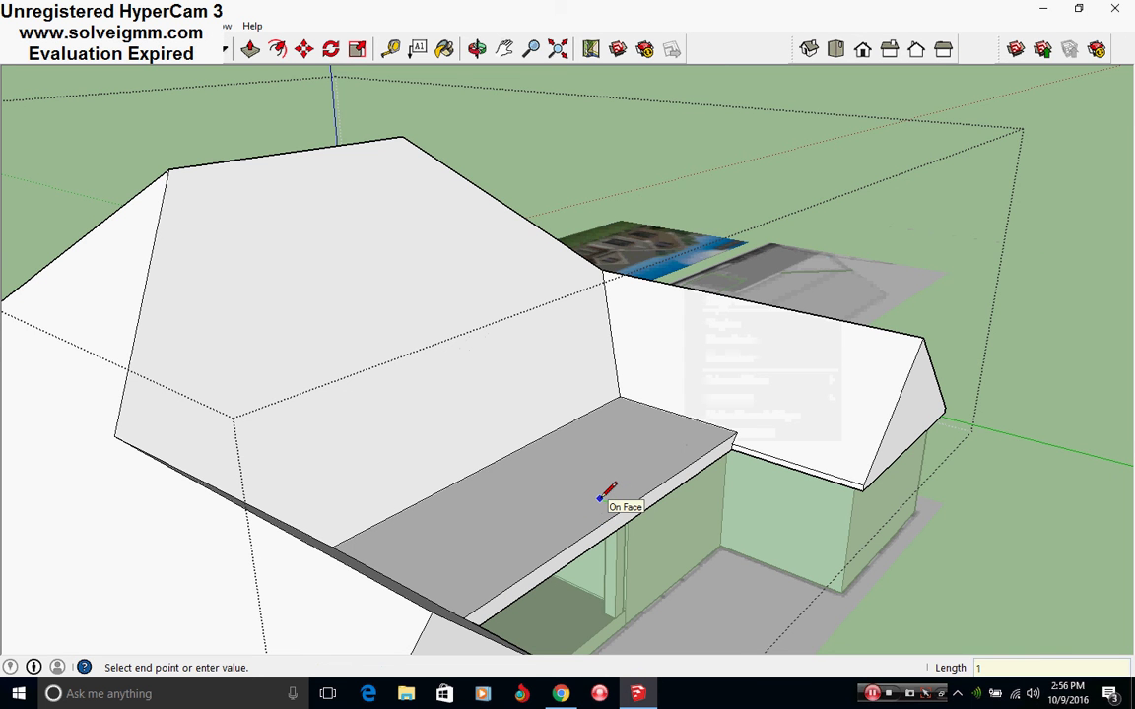
pyautogui.scroll(5, 608, 498)
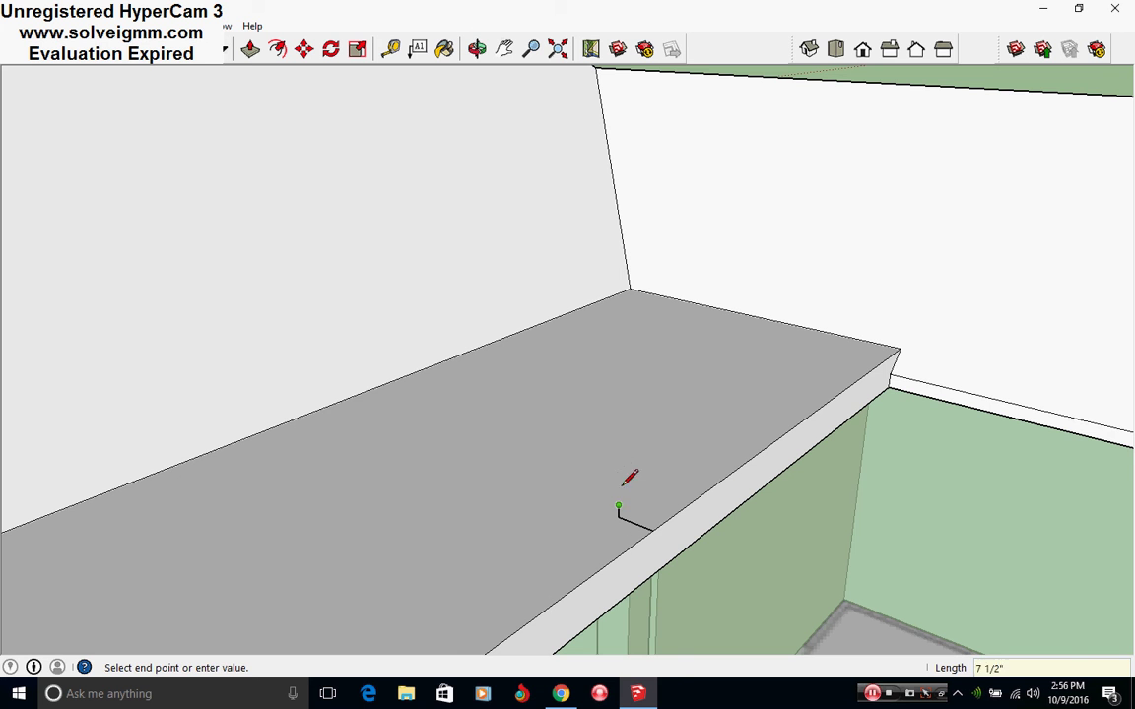
pyautogui.click(619, 506)
pyautogui.moveTo(619, 505); pyautogui.dragTo(537, 383, button='middle')
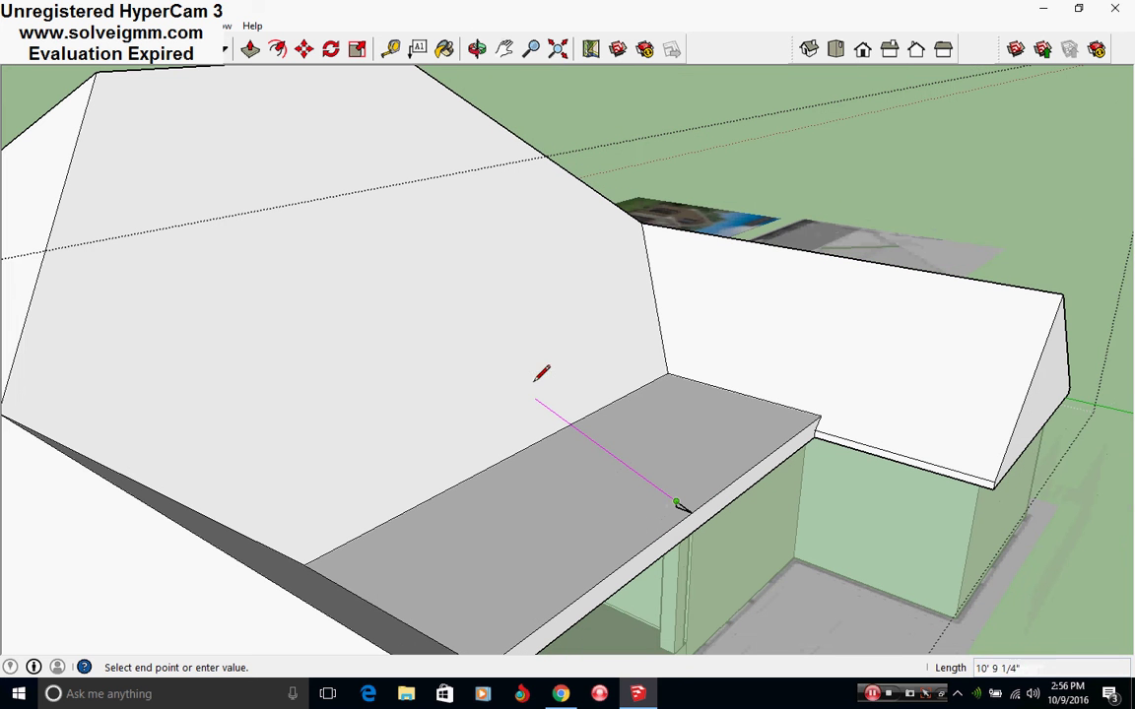
pyautogui.click(449, 336)
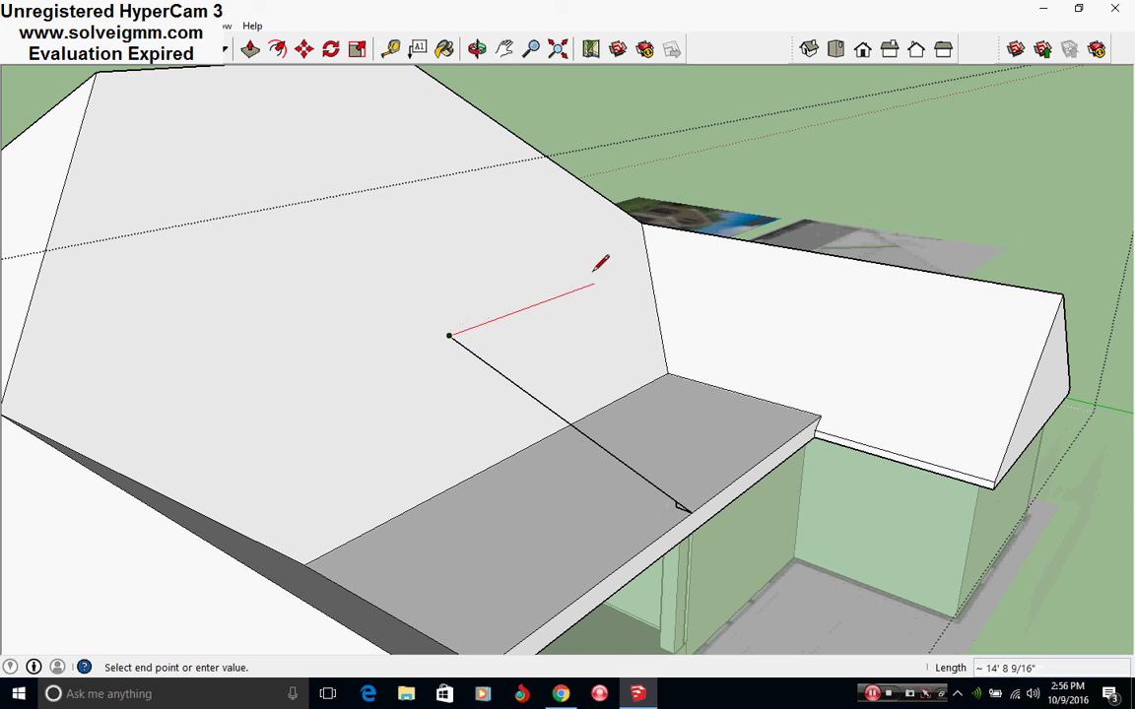
# - Draw level edges along the red axis from the pitch line's upper end to both valleys of the main rear slope
pyautogui.click(647, 262)
pyautogui.scroll(-2, 647, 262)
pyautogui.moveTo(647, 262); pyautogui.dragTo(382, 364, button='middle')
pyautogui.scroll(1, 382, 365)
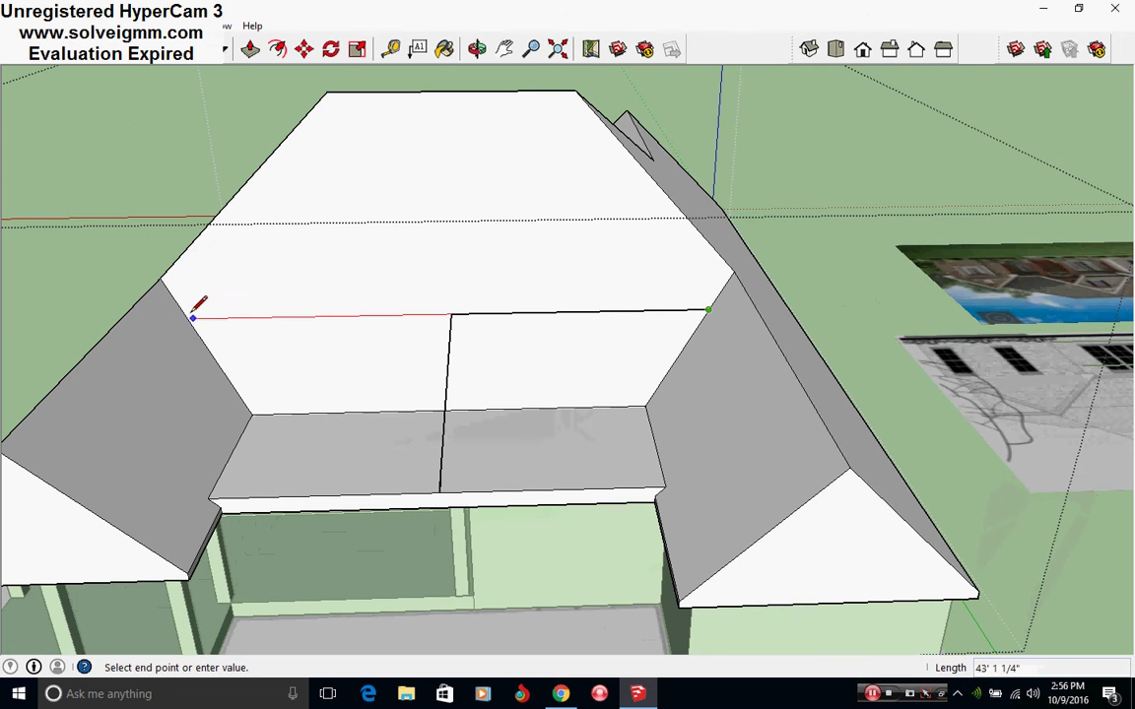
pyautogui.click(193, 317)
# - Erase the pitch line and its small run and rise construction lines from the rear roof
pyautogui.click(81, 49)
pyautogui.moveTo(462, 423); pyautogui.dragTo(291, 398, button='middle')
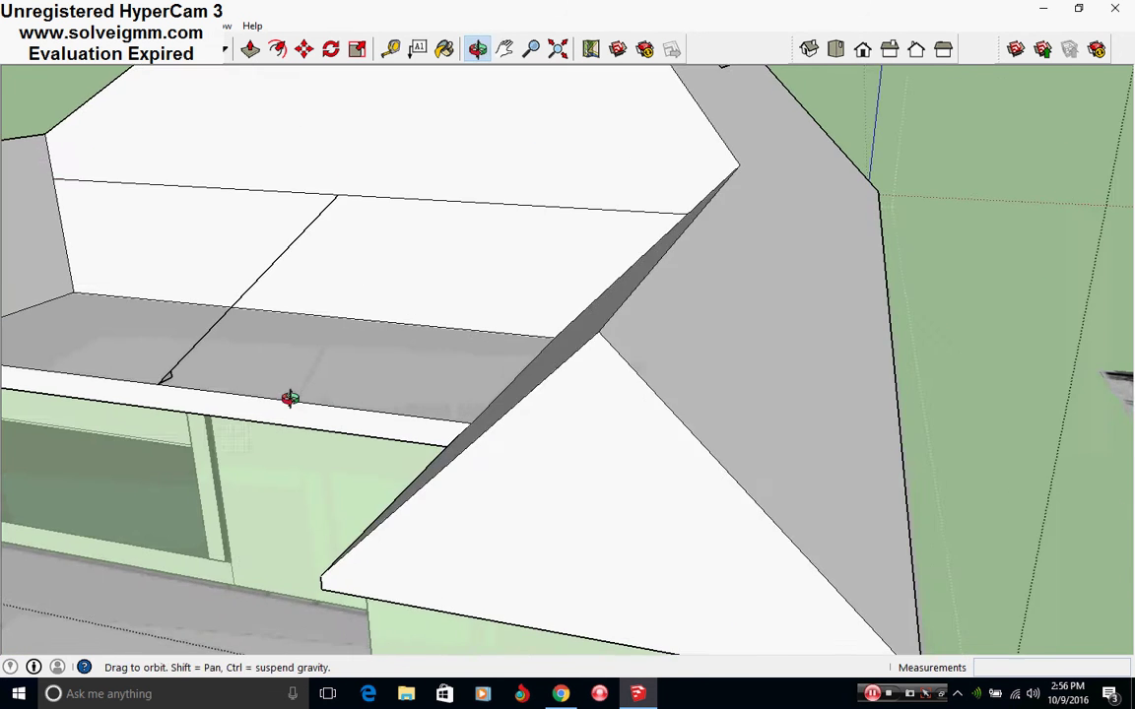
pyautogui.scroll(4, 177, 365)
pyautogui.moveTo(155, 349); pyautogui.dragTo(148, 352)
pyautogui.scroll(-3, 552, 478)
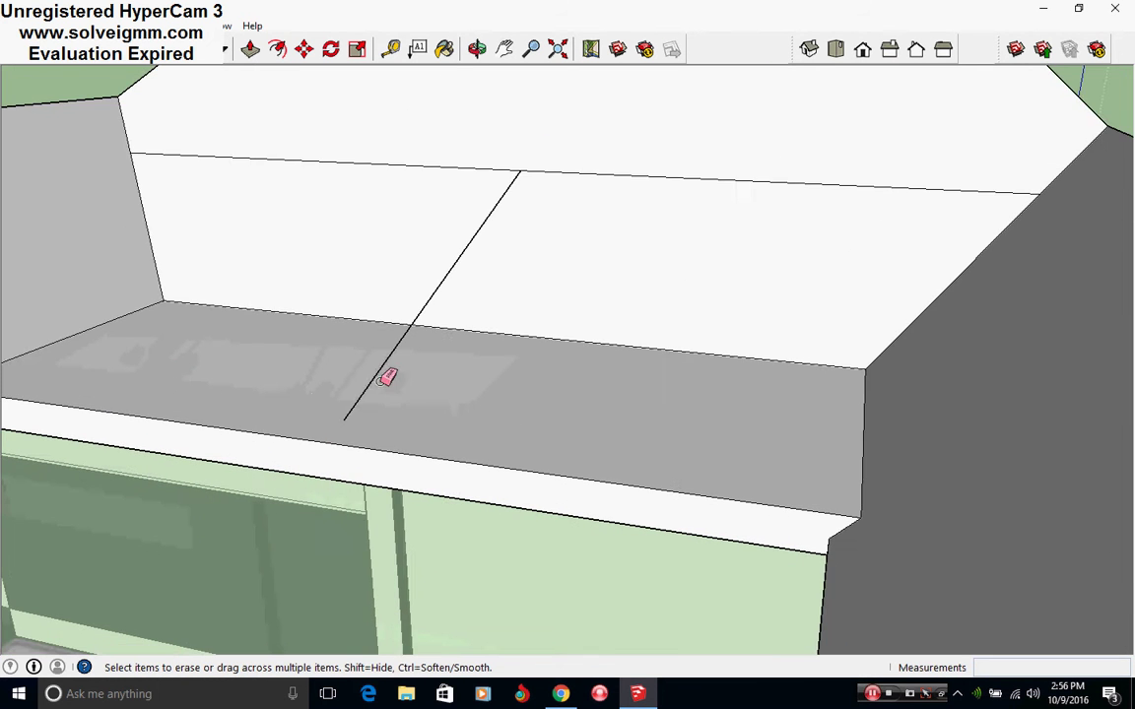
pyautogui.scroll(-3, 690, 429)
pyautogui.scroll(2, 892, 107)
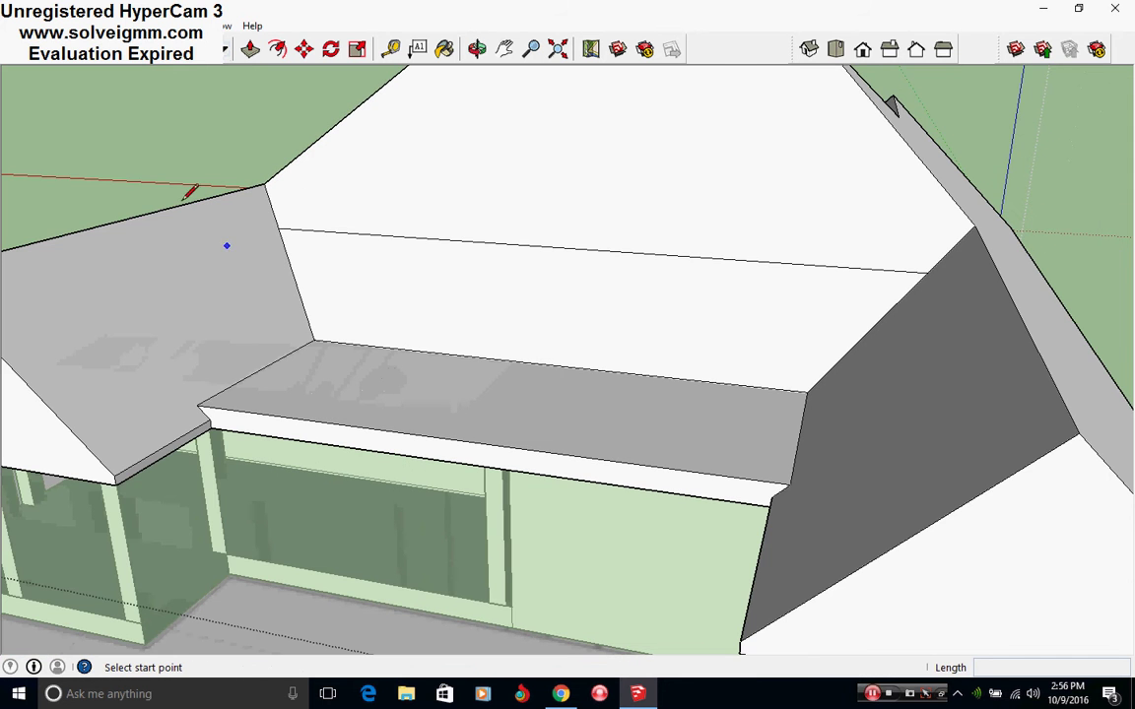
# - Draw edges from the level line's ends down to the rear eave's upper corners, closing the lower rear slope
pyautogui.moveTo(403, 333); pyautogui.dragTo(1041, 235, button='middle')
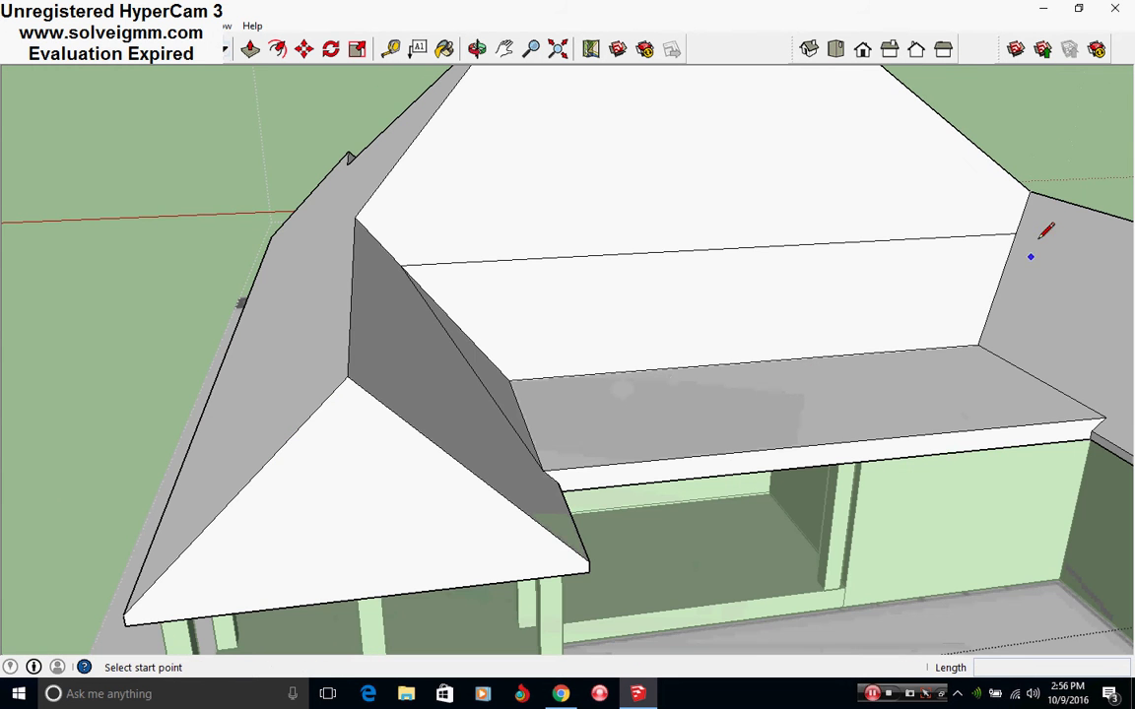
pyautogui.click(1101, 402)
pyautogui.scroll(-5, 519, 456)
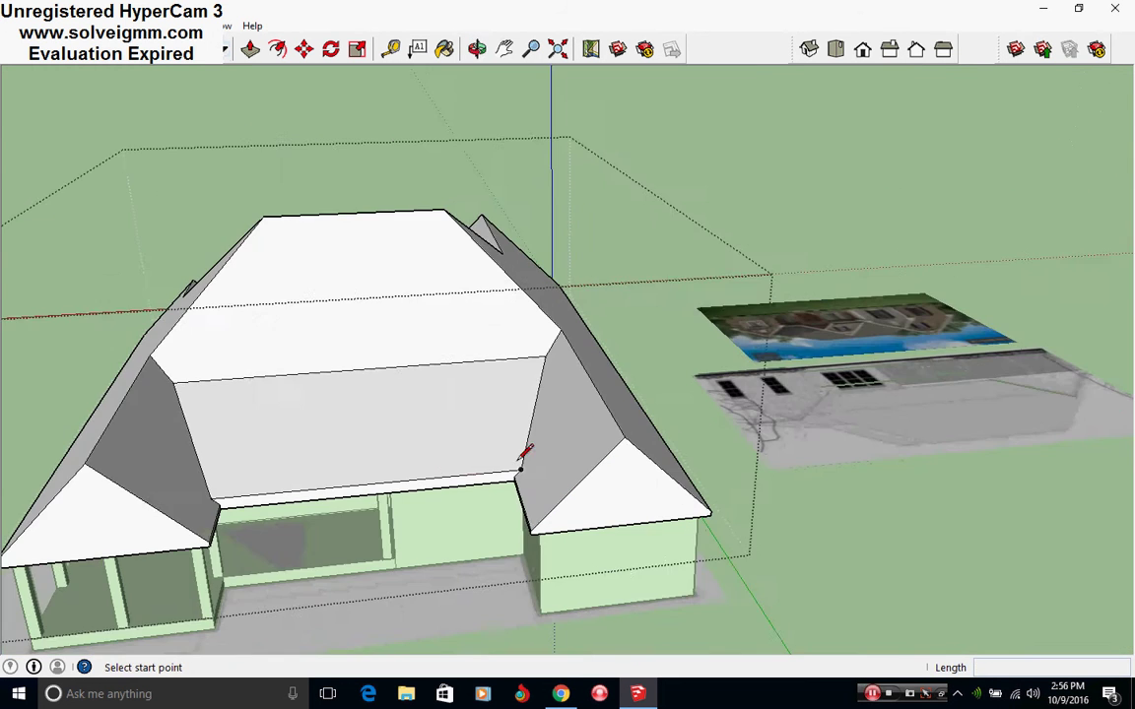
# - Examine the rear elevation drawing and the front photo for the eave and roof shape above the front porch
pyautogui.moveTo(519, 456); pyautogui.dragTo(331, 433, button='middle')
pyautogui.middleClick(331, 434)
pyautogui.keyDown('shift'); pyautogui.moveTo(775, 337); pyautogui.dragTo(788, 433, button='middle'); pyautogui.keyUp('shift')
pyautogui.keyDown('shift'); pyautogui.moveTo(444, 394); pyautogui.dragTo(980, 443, button='middle'); pyautogui.keyUp('shift')
pyautogui.moveTo(522, 453); pyautogui.dragTo(931, 390, button='middle')
pyautogui.scroll(1, 437, 490)
pyautogui.moveTo(437, 489); pyautogui.dragTo(463, 497, button='middle')
pyautogui.scroll(6, 492, 503)
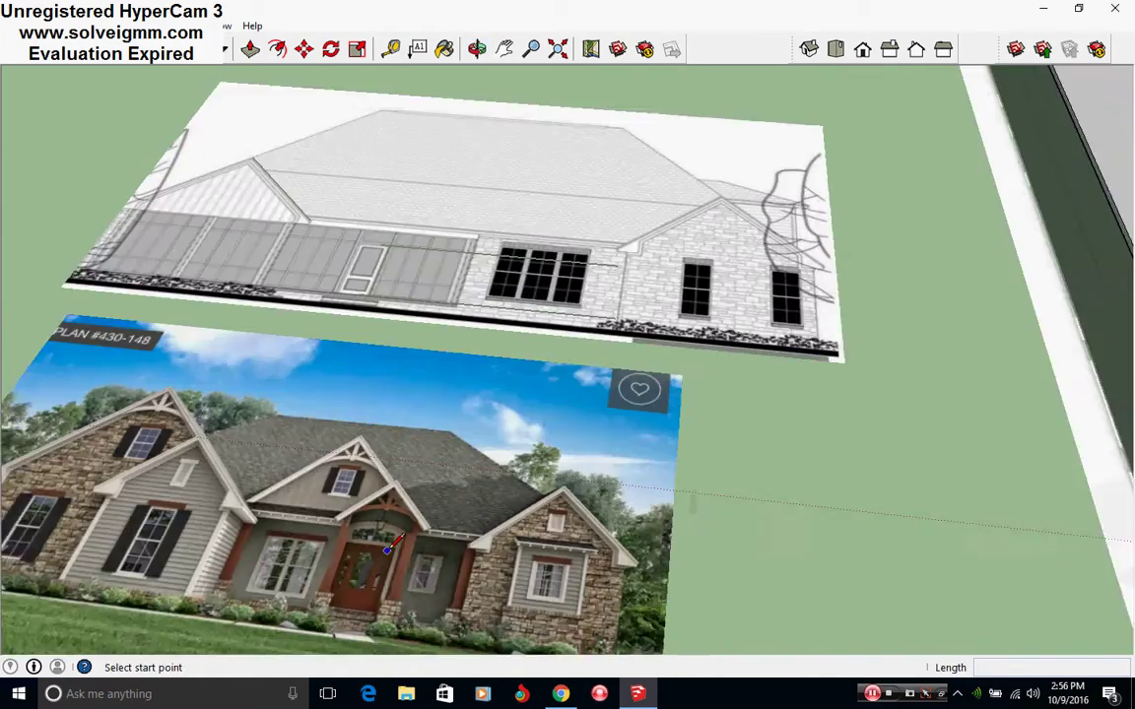
pyautogui.scroll(3, 513, 507)
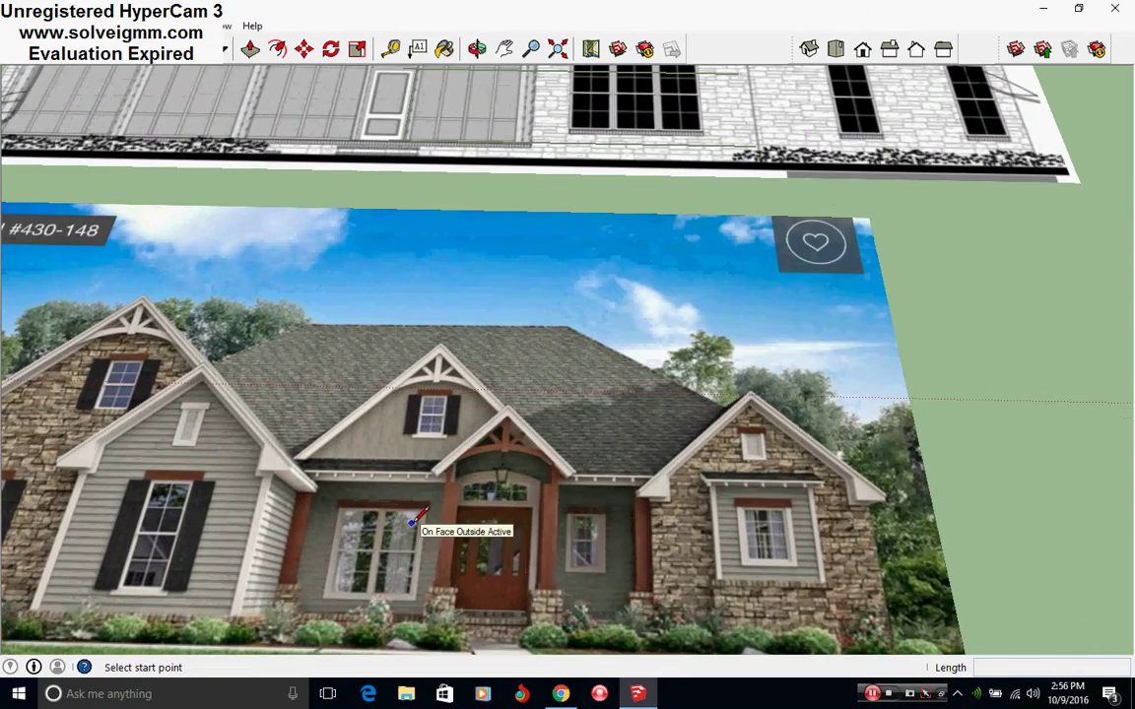
pyautogui.scroll(-5, 412, 523)
pyautogui.scroll(2, 805, 506)
pyautogui.keyDown('shift'); pyautogui.moveTo(805, 506); pyautogui.dragTo(227, 550, button='middle'); pyautogui.keyUp('shift')
pyautogui.moveTo(839, 456); pyautogui.dragTo(556, 350, button='middle')
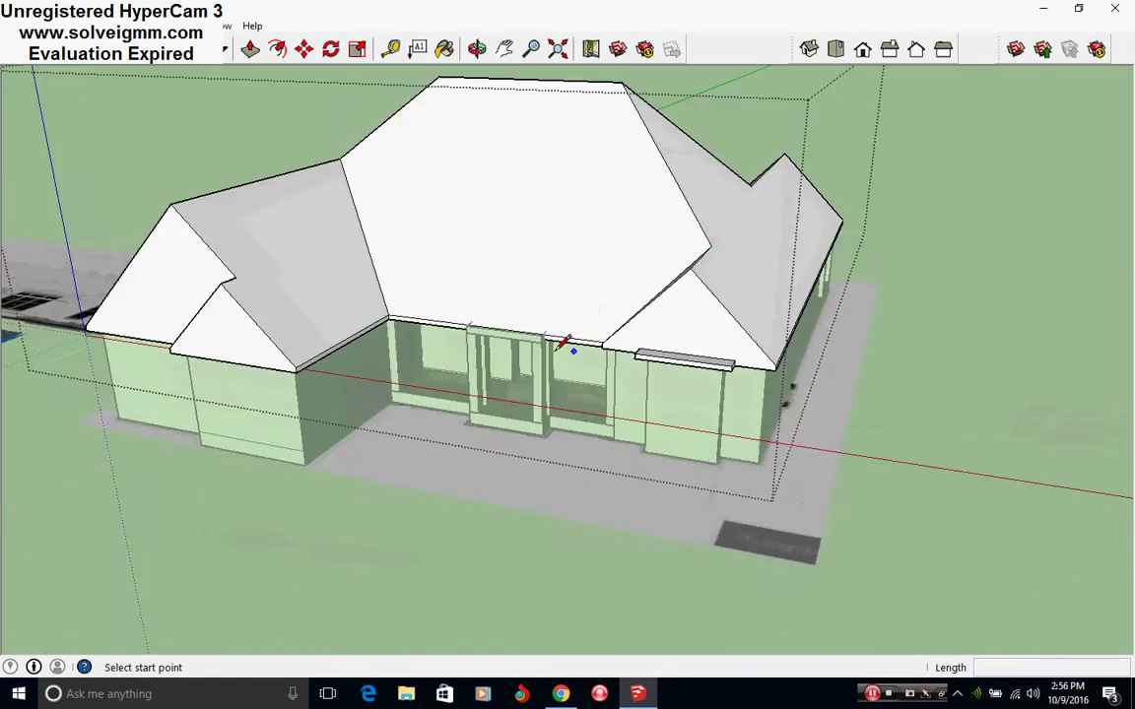
# - Draw a 9" high upright strip on the front porch eave, running along the red axis between the two wings
pyautogui.scroll(6, 560, 347)
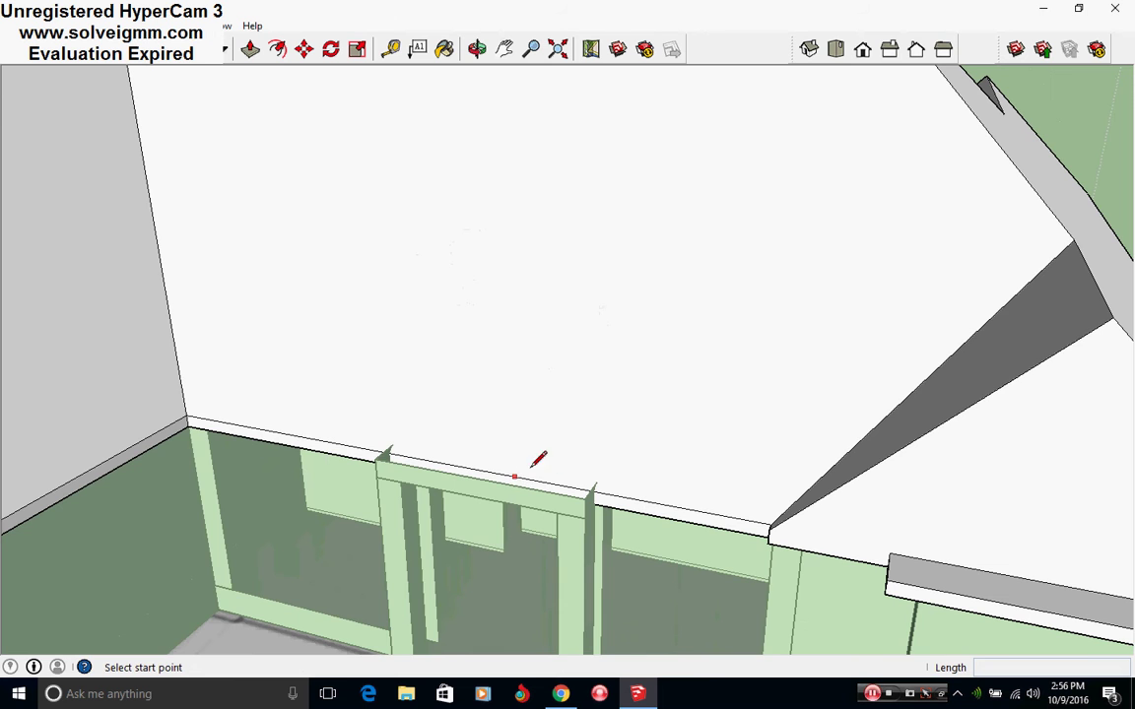
pyautogui.scroll(-2, 611, 451)
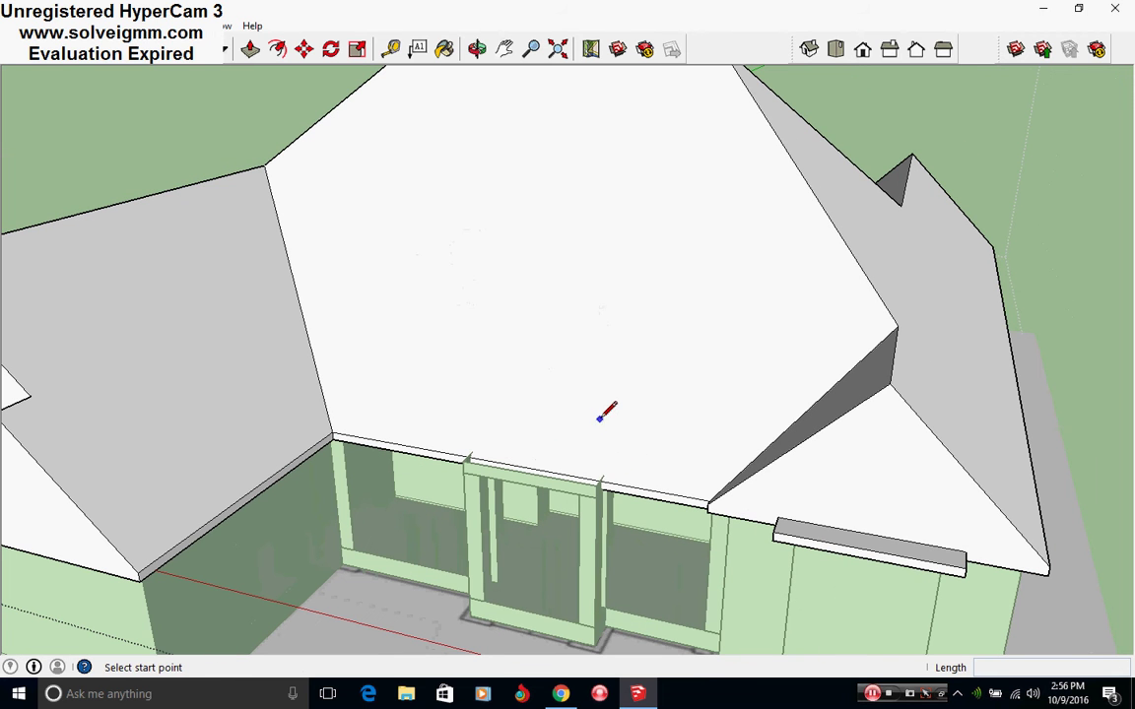
pyautogui.scroll(3, 350, 399)
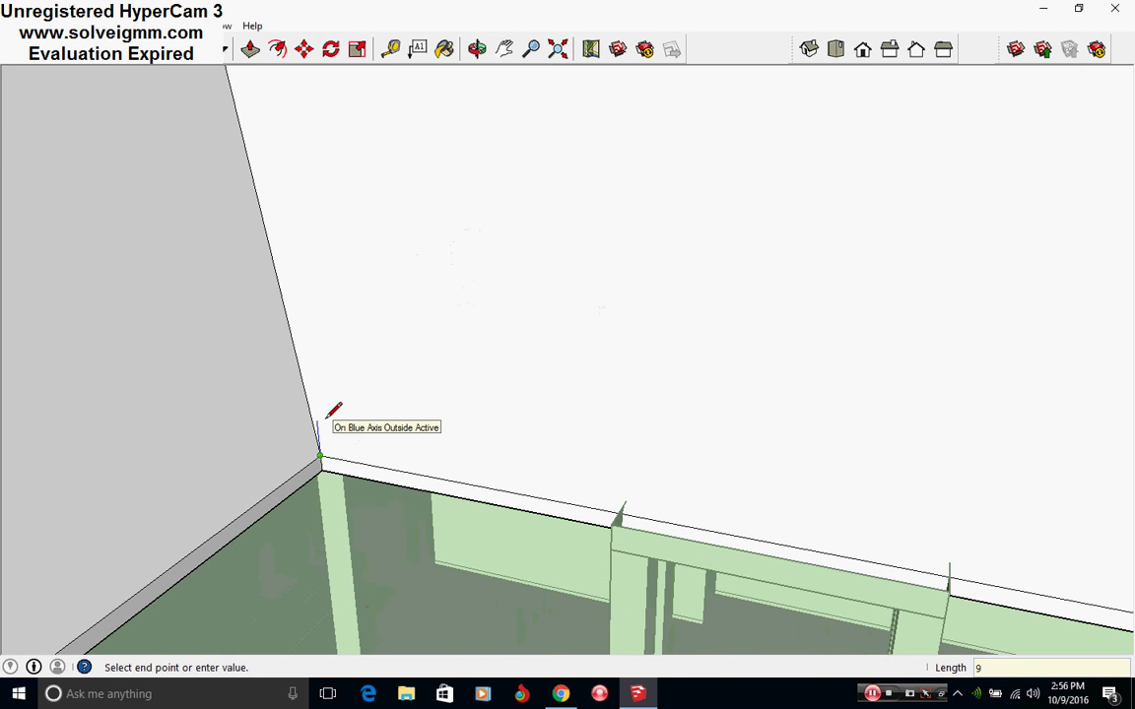
pyautogui.moveTo(328, 417)
pyautogui.mouseDown(button='middle')
pyautogui.moveTo(1026, 494)
pyautogui.moveTo(935, 419)
pyautogui.mouseUp(button='middle')
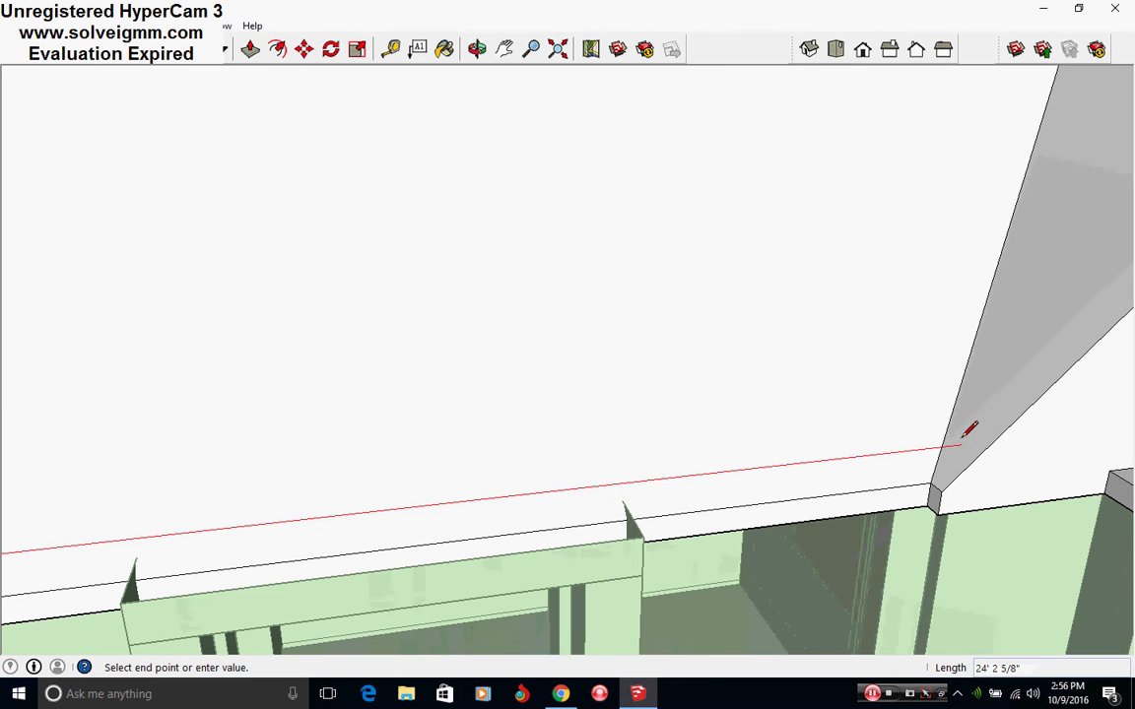
pyautogui.click(971, 444)
pyautogui.moveTo(937, 477); pyautogui.dragTo(329, 455, button='middle')
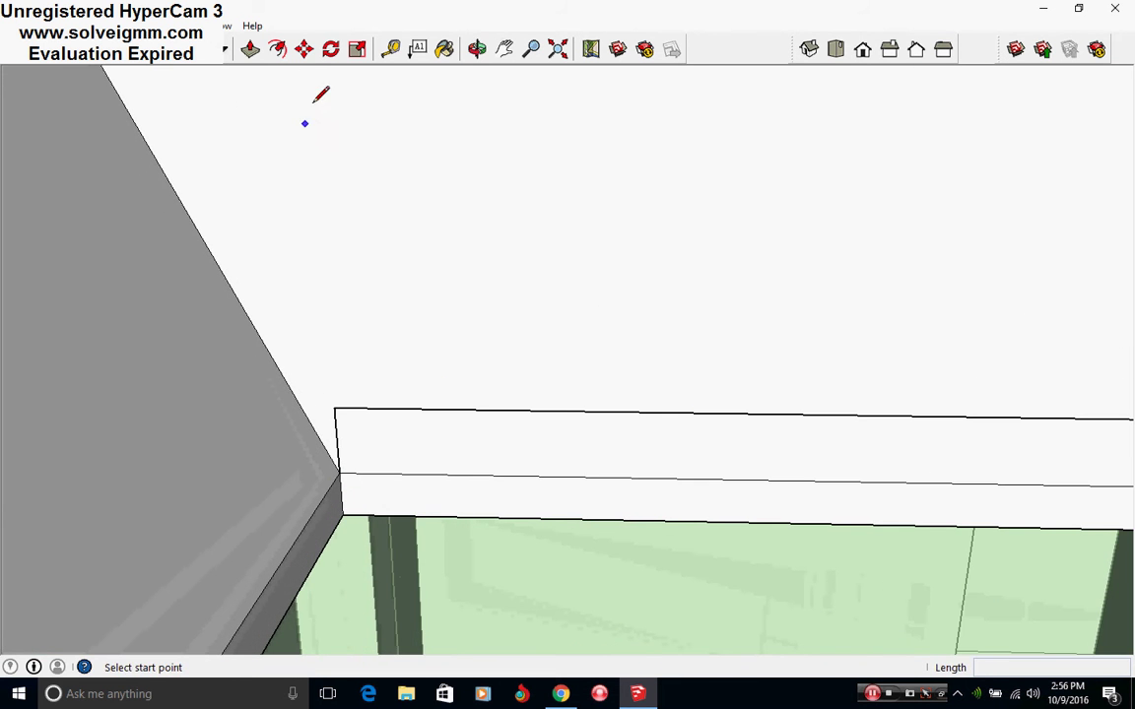
# - Move the strip's upper end corner along the red axis into the adjoining front wing slope
pyautogui.click(304, 49)
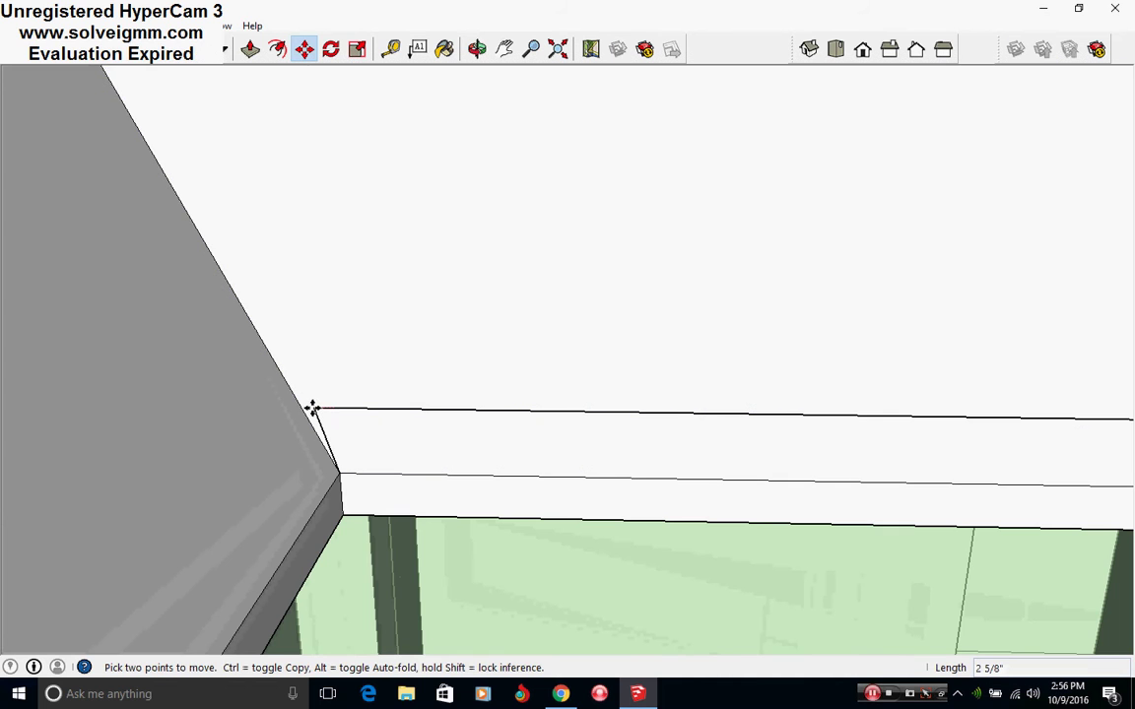
pyautogui.press('Return')
pyautogui.moveTo(575, 427); pyautogui.dragTo(412, 437, button='middle')
pyautogui.scroll(-4, 302, 454)
pyautogui.scroll(5, 340, 433)
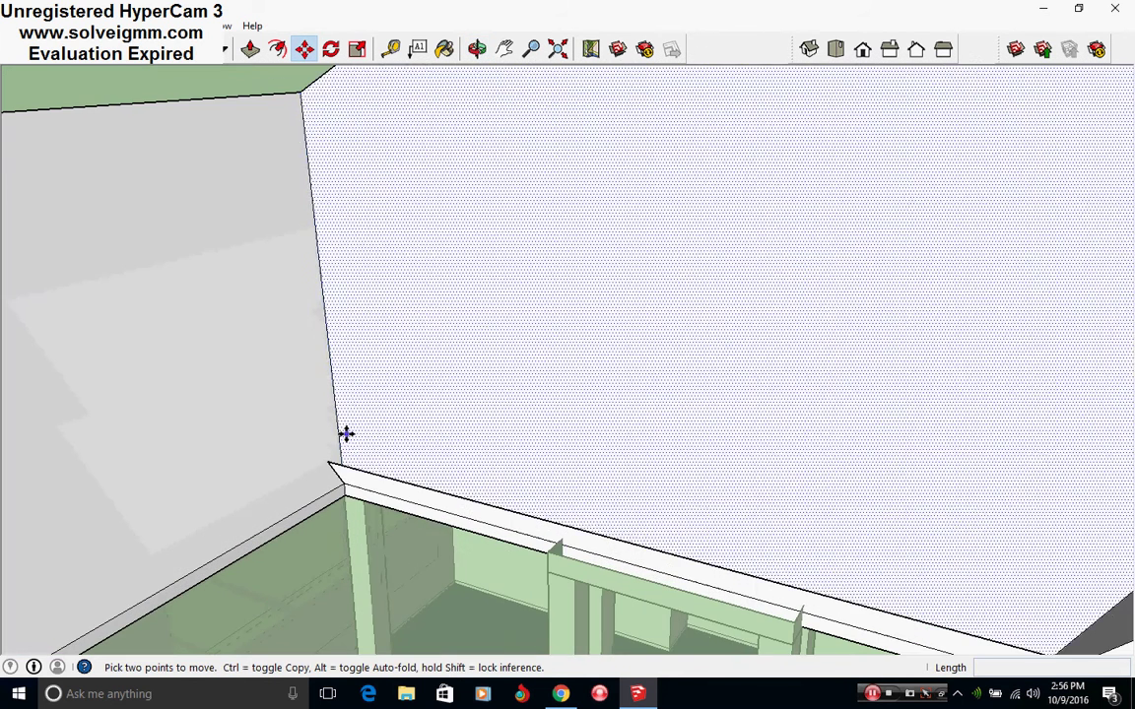
# - Copy the valley edge beside the main front slope from the eave corner to the strip's extended upper corner
pyautogui.rightClick(343, 449)
pyautogui.click(341, 443)
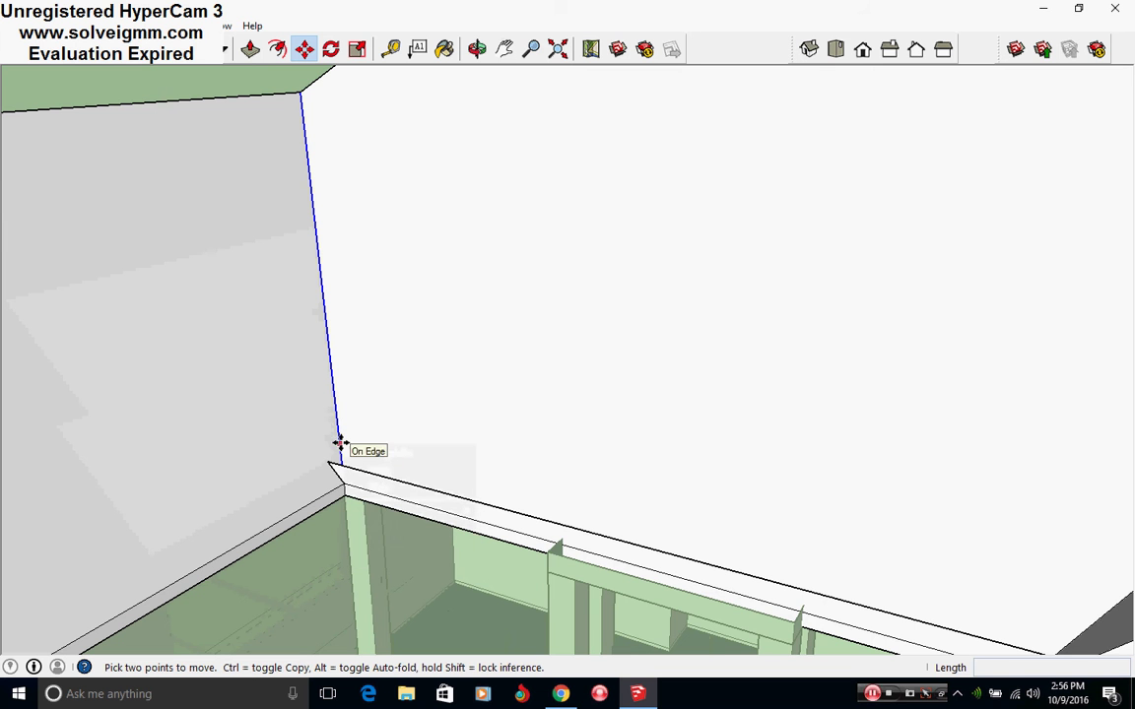
pyautogui.scroll(1, 340, 478)
pyautogui.click(344, 481)
pyautogui.press('ctrl')
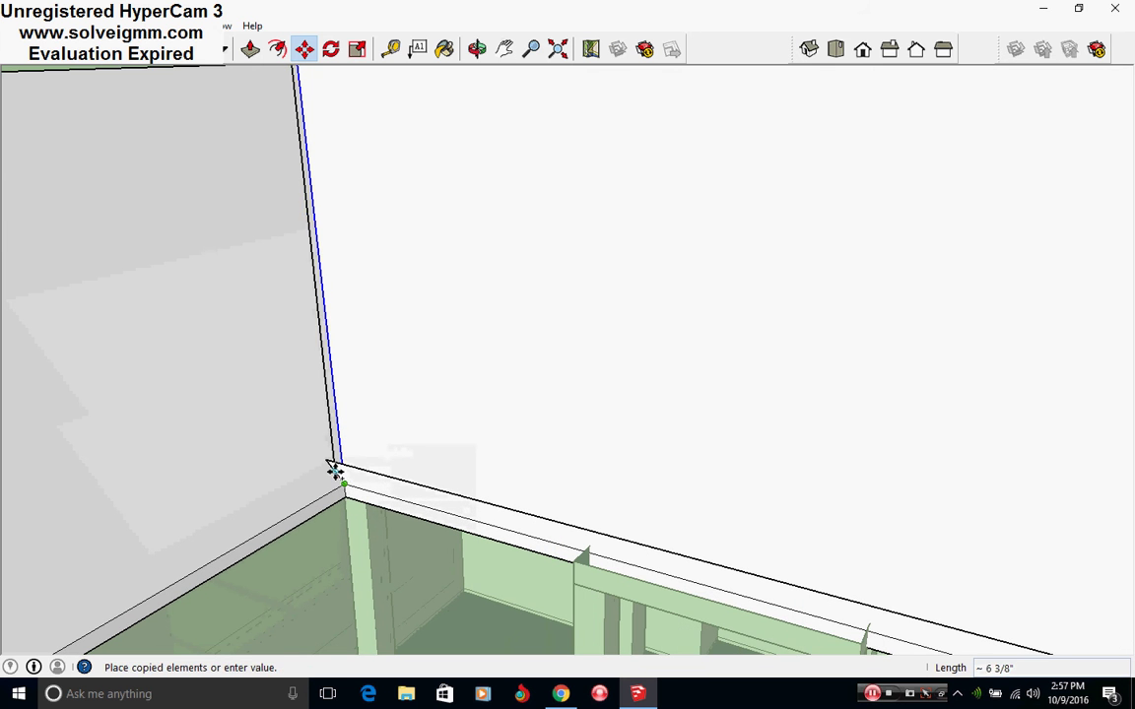
pyautogui.click(327, 461)
pyautogui.scroll(-3, 303, 532)
pyautogui.scroll(-5, 303, 536)
pyautogui.moveTo(463, 501); pyautogui.dragTo(860, 505, button='middle')
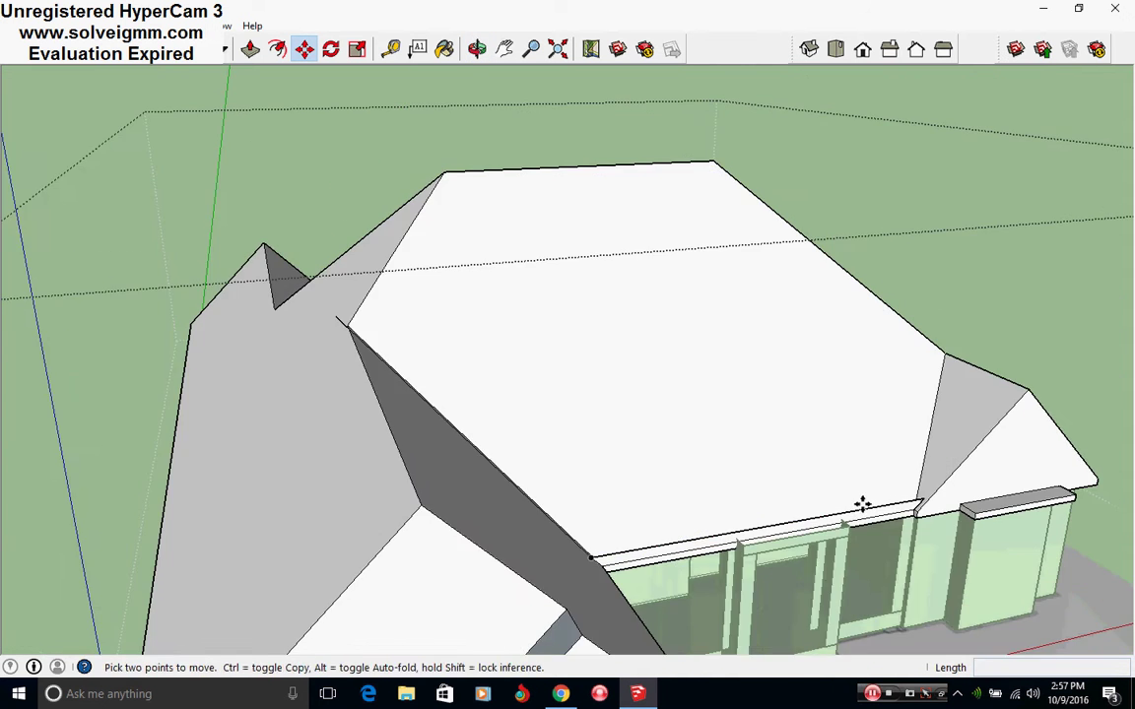
# - Copy the valley edge at the opposite side of the main front slope from its eave corner to the strip's extended upper corner
pyautogui.scroll(5, 861, 504)
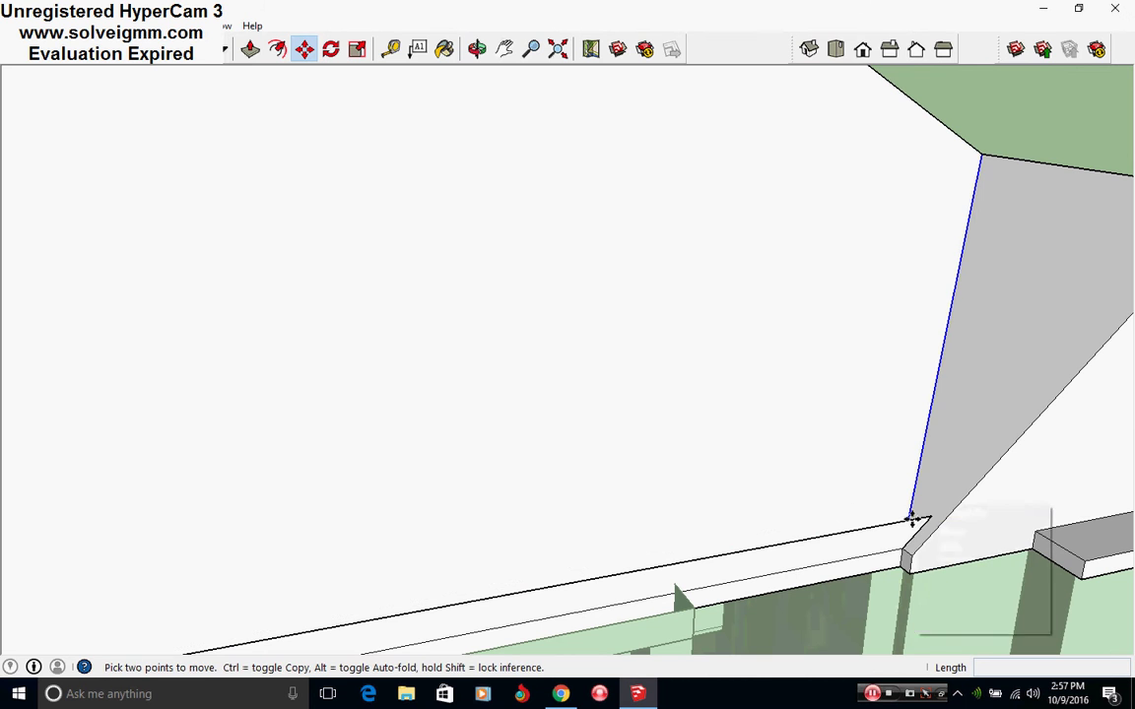
pyautogui.click(905, 549)
pyautogui.press('Escape')
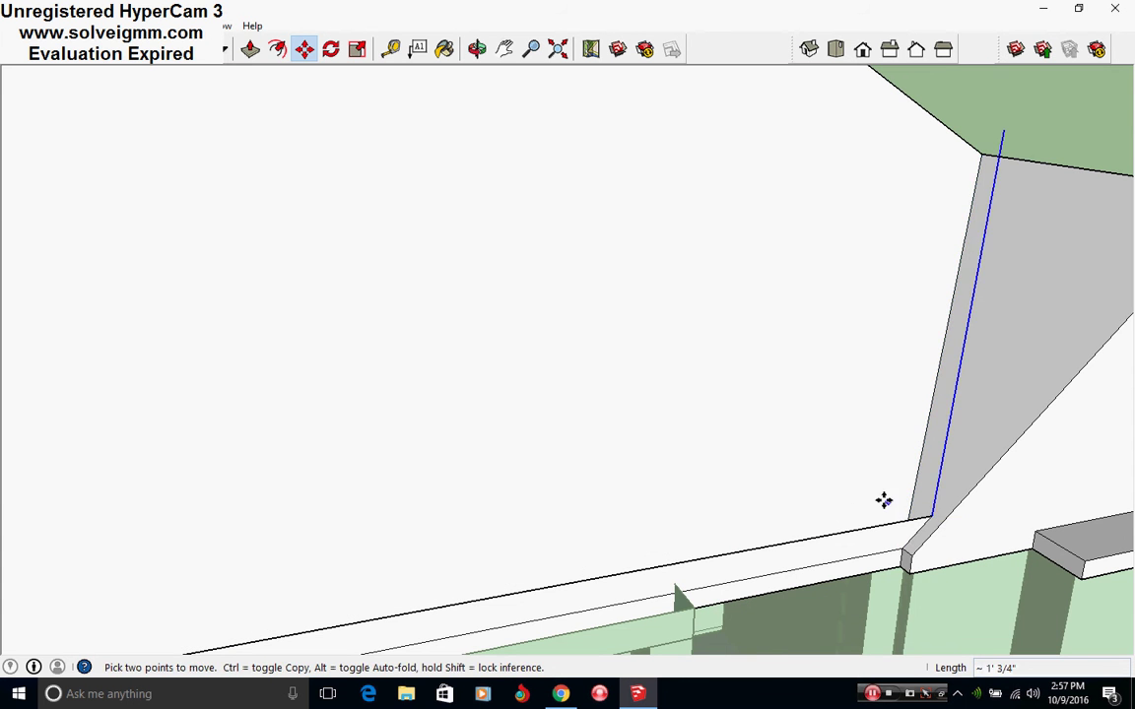
# - Erase the ends of the two copied valley edges that project beyond the main roof slope
pyautogui.scroll(-3, 884, 501)
pyautogui.click(277, 48)
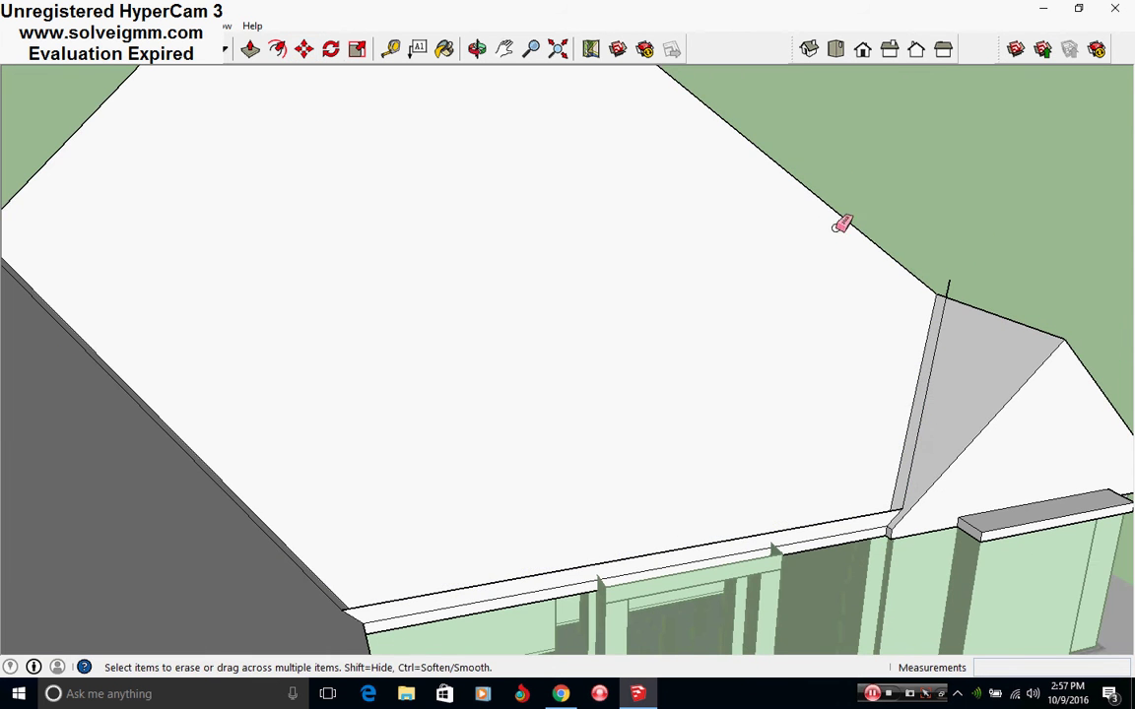
pyautogui.click(948, 293)
pyautogui.moveTo(920, 323)
pyautogui.mouseDown(button='middle')
pyautogui.moveTo(709, 420)
pyautogui.moveTo(383, 325)
pyautogui.mouseUp(button='middle')
pyautogui.scroll(3, 111, 185)
pyautogui.click(164, 205)
# - Erase the old eave line below the upright strip and the original valley edges that bound the main front slope
pyautogui.scroll(-3, 414, 281)
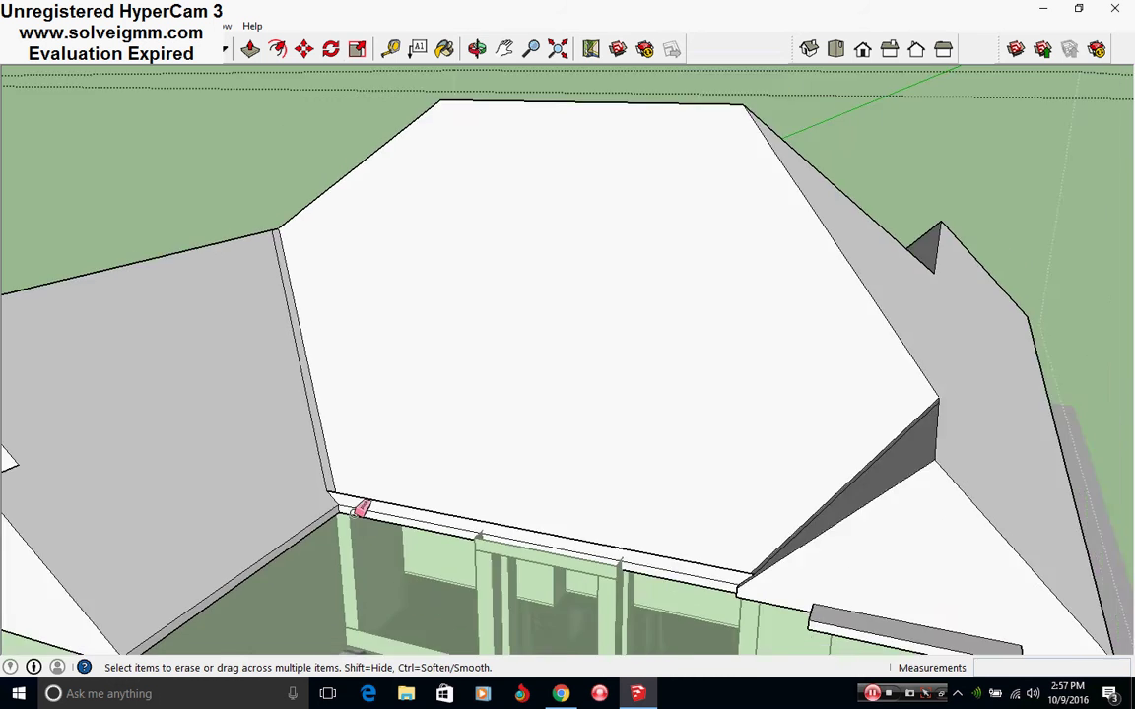
pyautogui.scroll(3, 362, 508)
pyautogui.moveTo(342, 466)
pyautogui.mouseDown(button='middle')
pyautogui.moveTo(322, 529)
pyautogui.moveTo(335, 520)
pyautogui.mouseUp(button='middle')
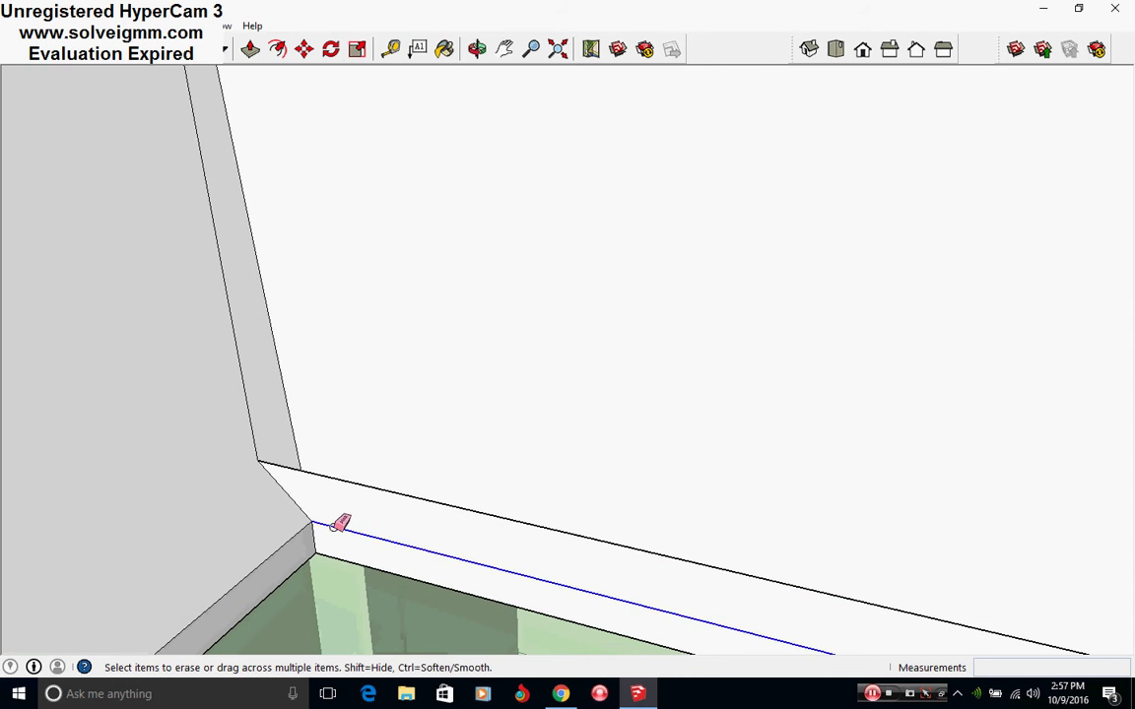
pyautogui.scroll(-4, 340, 523)
pyautogui.scroll(3, 688, 572)
pyautogui.moveTo(737, 581); pyautogui.dragTo(869, 622, button='middle')
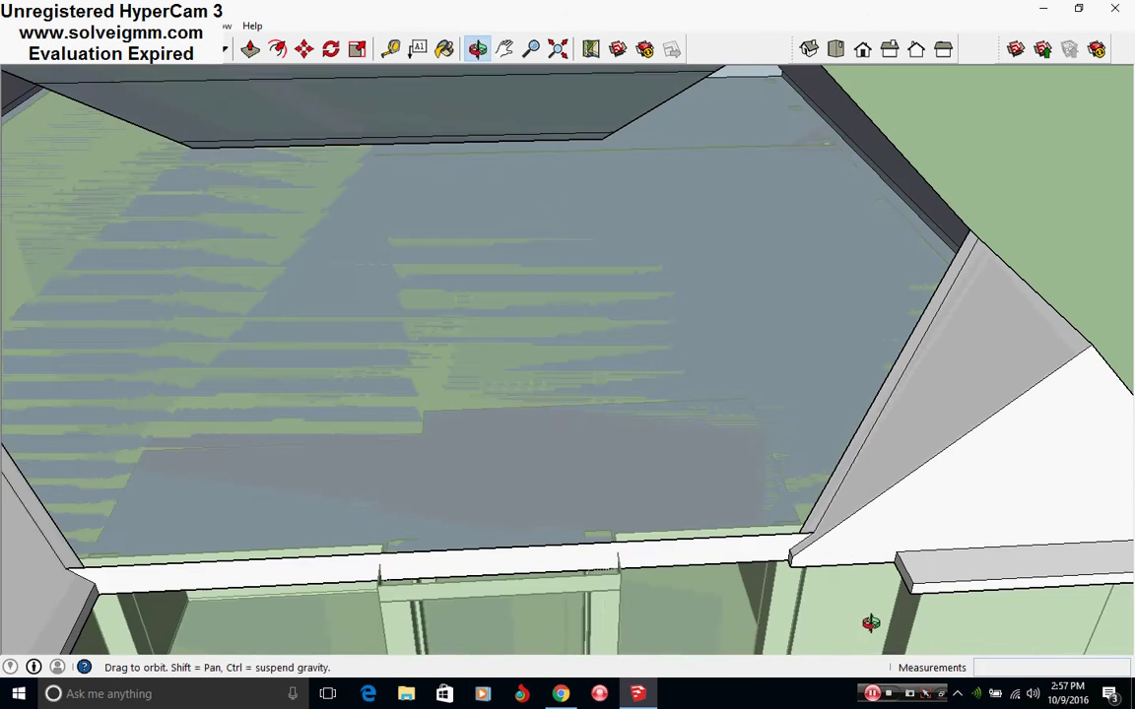
pyautogui.scroll(3, 777, 521)
pyautogui.moveTo(777, 521)
pyautogui.keyDown('shift'); pyautogui.mouseDown(button='middle')
pyautogui.moveTo(687, 522)
pyautogui.moveTo(762, 562)
pyautogui.moveTo(841, 437)
pyautogui.moveTo(829, 494)
pyautogui.moveTo(568, 490)
pyautogui.moveTo(590, 426)
pyautogui.moveTo(588, 495)
pyautogui.mouseUp(button='middle'); pyautogui.keyUp('shift')
pyautogui.scroll(3, 323, 529)
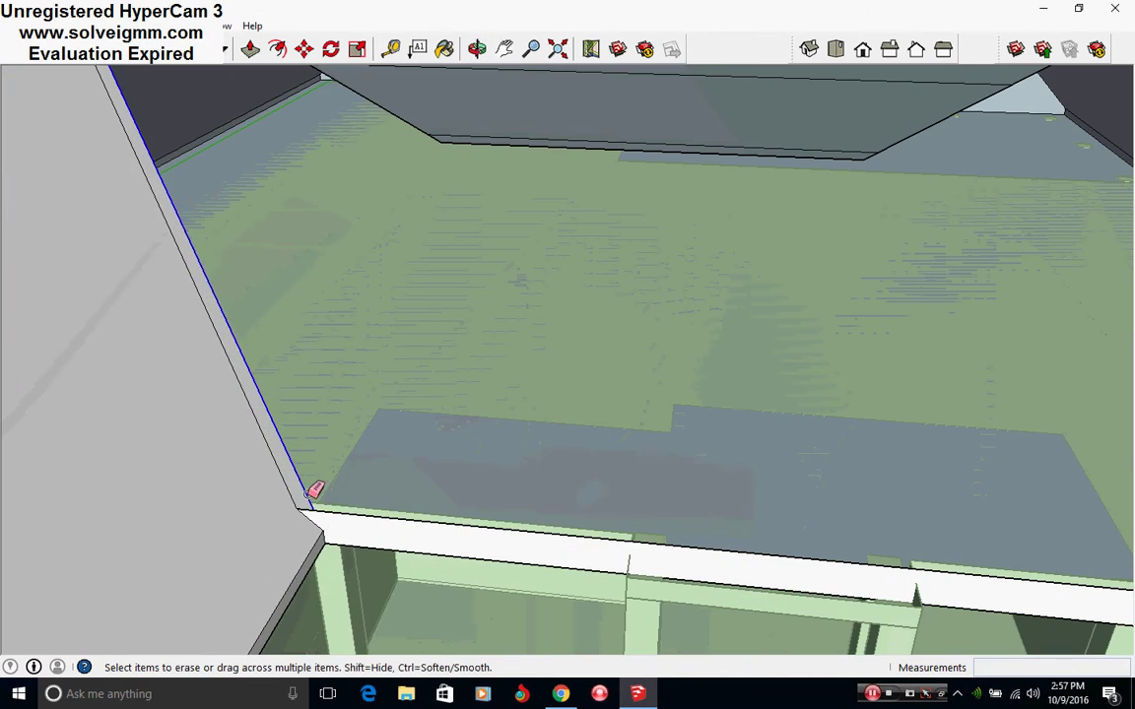
pyautogui.scroll(-3, 315, 490)
pyautogui.moveTo(369, 500)
pyautogui.mouseDown(button='middle')
pyautogui.moveTo(735, 466)
pyautogui.moveTo(642, 489)
pyautogui.moveTo(506, 640)
pyautogui.moveTo(425, 617)
pyautogui.moveTo(459, 569)
pyautogui.moveTo(429, 543)
pyautogui.mouseUp(button='middle')
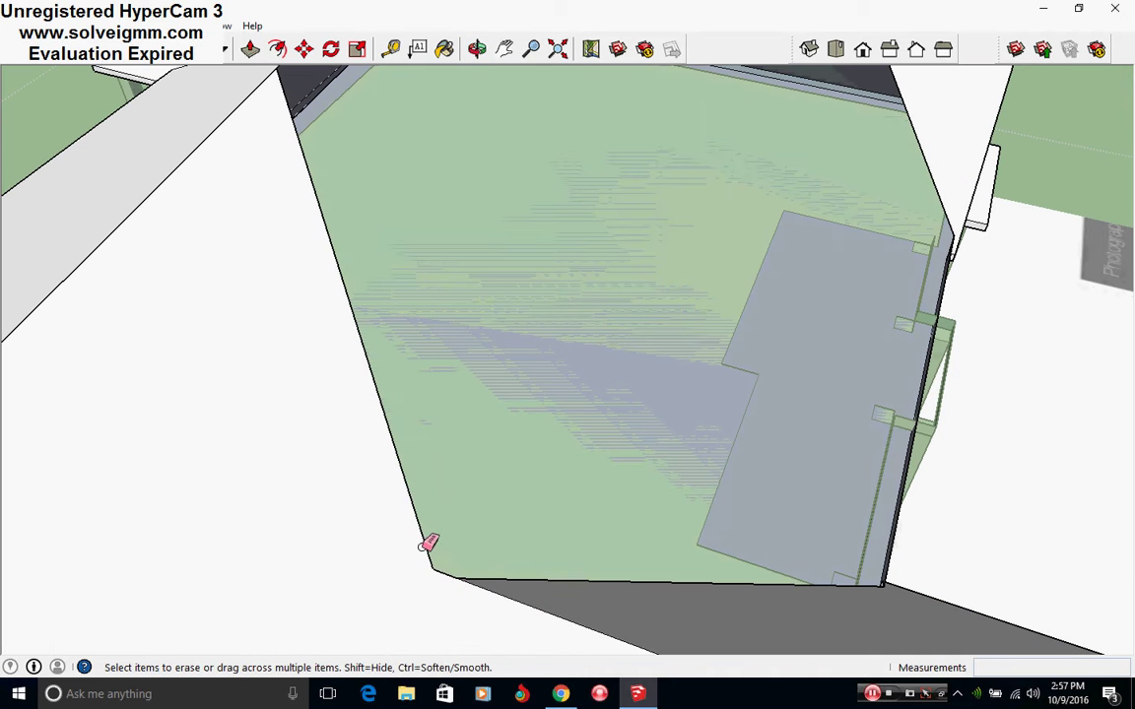
# - Copy the hip edge of the open main front slope from its lower end to the upper end of the new valley edge
pyautogui.rightClick(423, 538)
pyautogui.click(304, 48)
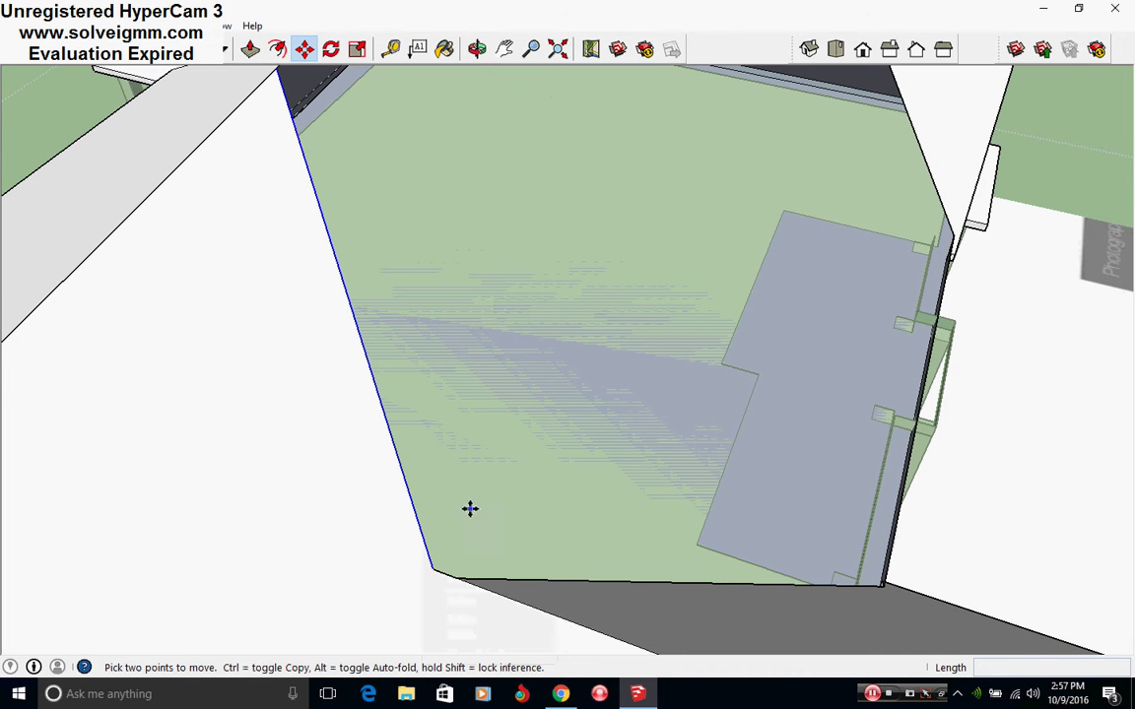
pyautogui.press('ctrl')
pyautogui.click(429, 568)
pyautogui.click(462, 578)
# - Copy the opposite hip edge from its lower endpoint to the end of the new valley edge on that side
pyautogui.moveTo(462, 578); pyautogui.dragTo(98, 435, button='middle')
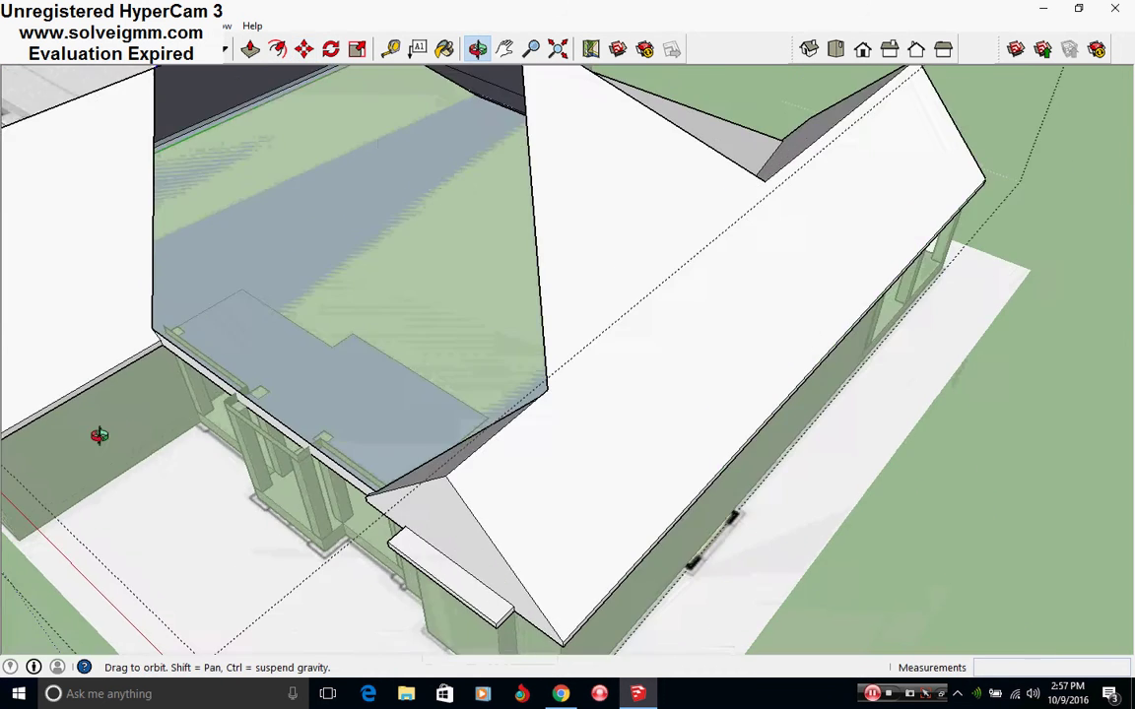
pyautogui.scroll(2, 623, 304)
pyautogui.rightClick(500, 414)
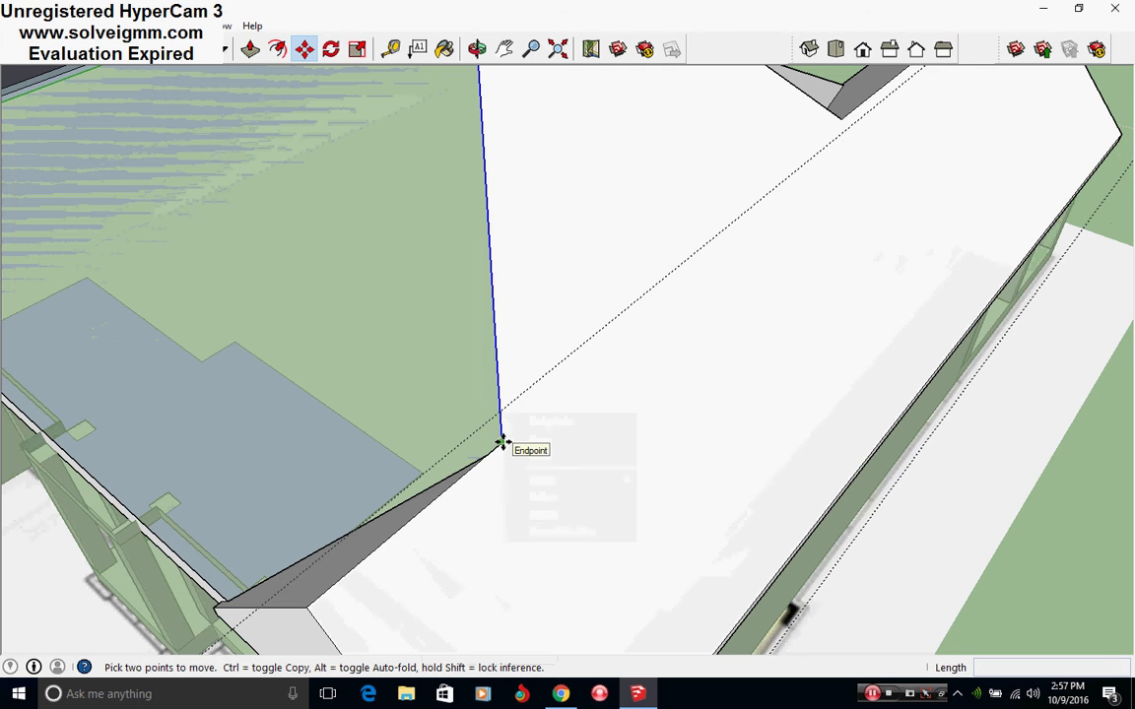
pyautogui.press('ctrl')
pyautogui.click(503, 442)
pyautogui.click(492, 456)
# - Close the new front slope with a line between the copied hips' upper ends, and extend one hip upward by about 2' 3 11/16"
pyautogui.moveTo(547, 374)
pyautogui.mouseDown(button='middle')
pyautogui.moveTo(570, 435)
pyautogui.moveTo(577, 413)
pyautogui.moveTo(545, 380)
pyautogui.mouseUp(button='middle')
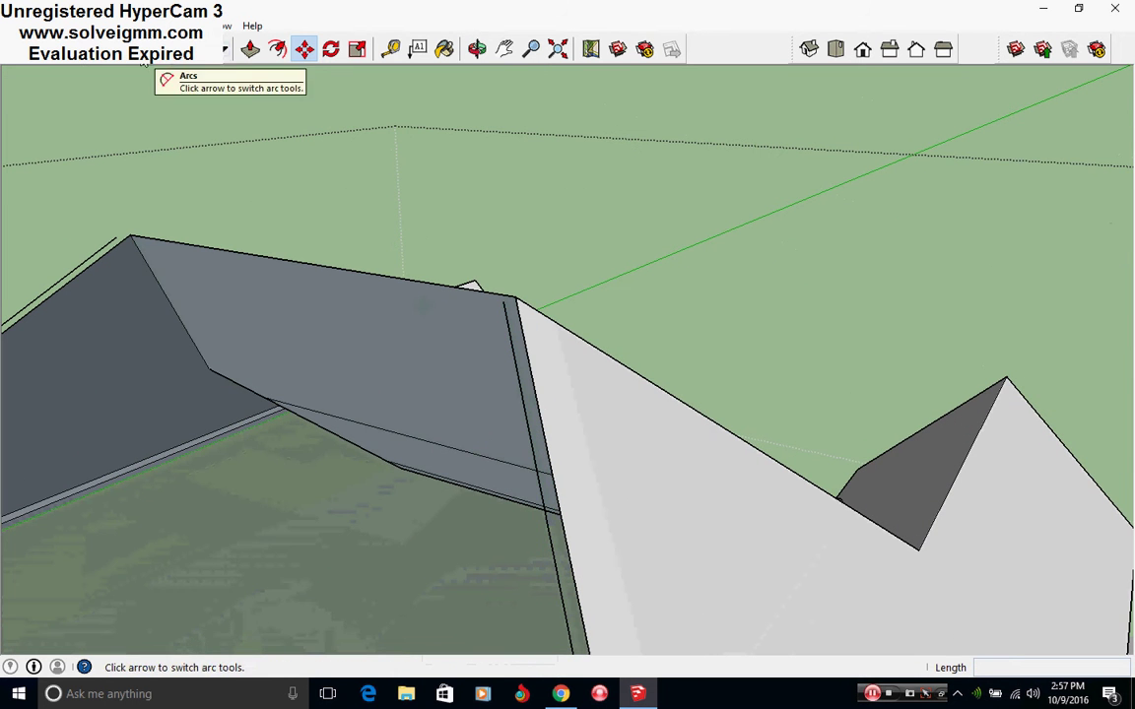
pyautogui.click(108, 48)
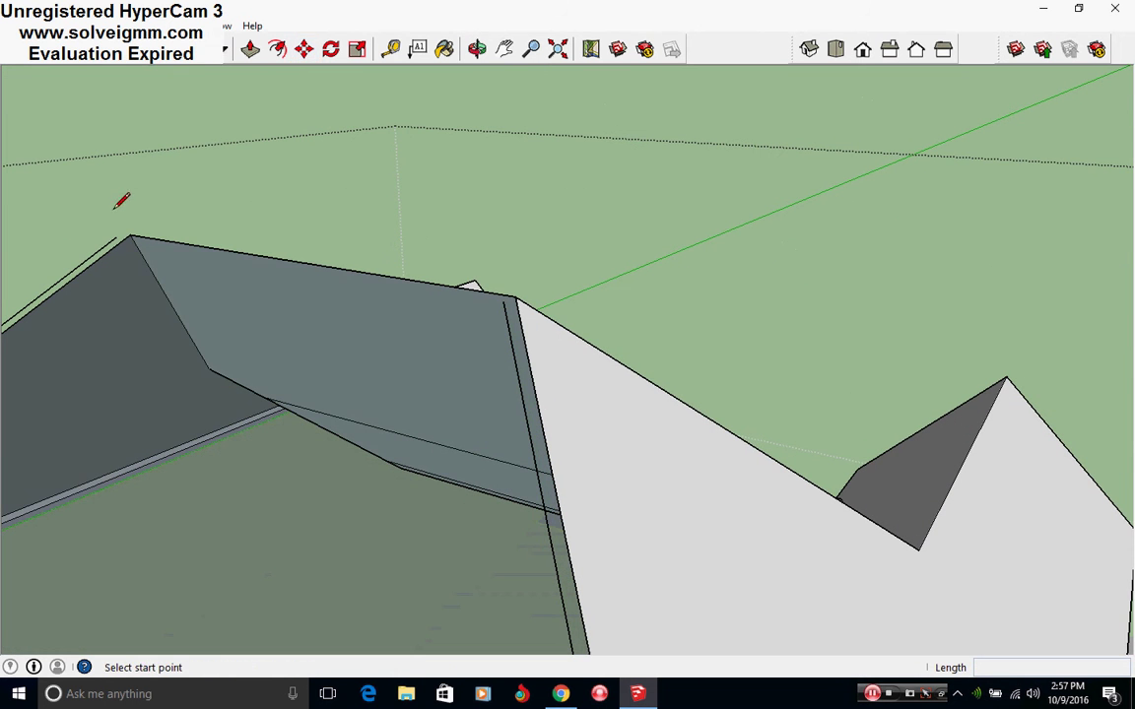
pyautogui.click(507, 296)
pyautogui.click(494, 243)
pyautogui.press('Escape')
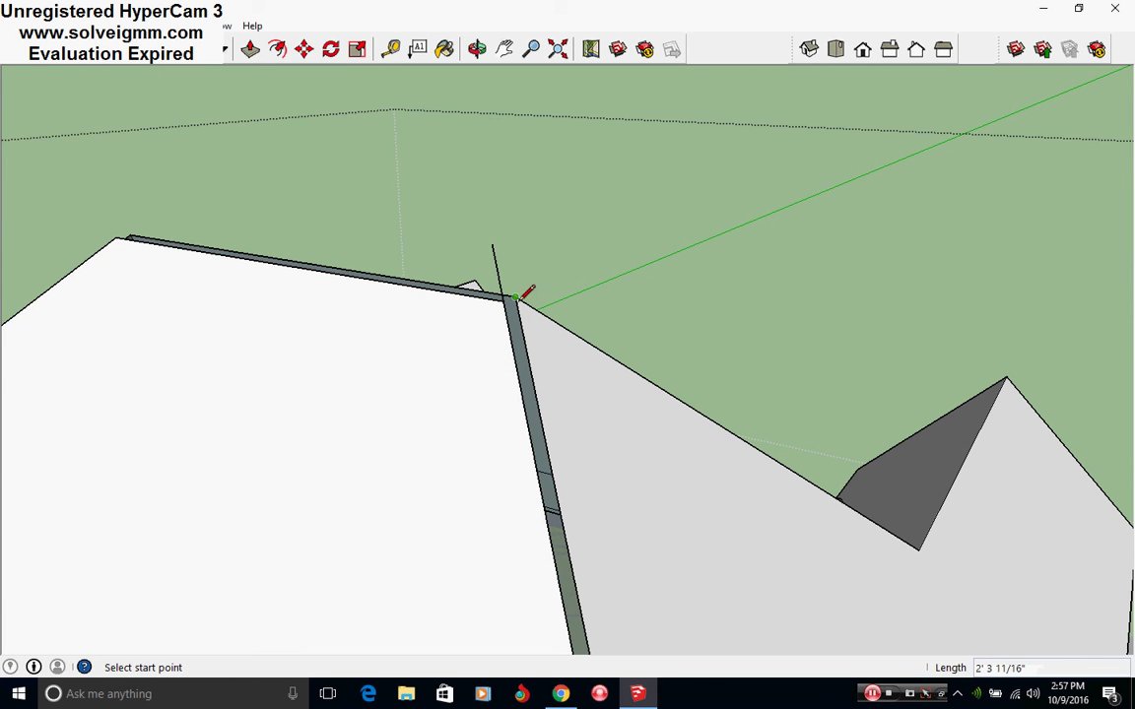
# - Extend the adjoining roof edge past the ridge end by about 11 11/16" to cross the extended hip, and erase the overshooting ends
pyautogui.moveTo(557, 375)
pyautogui.mouseDown(button='middle')
pyautogui.moveTo(431, 332)
pyautogui.moveTo(355, 334)
pyautogui.moveTo(568, 511)
pyautogui.moveTo(451, 400)
pyautogui.moveTo(450, 371)
pyautogui.mouseUp(button='middle')
pyautogui.moveTo(493, 413); pyautogui.dragTo(508, 381, button='middle')
pyautogui.click(468, 372)
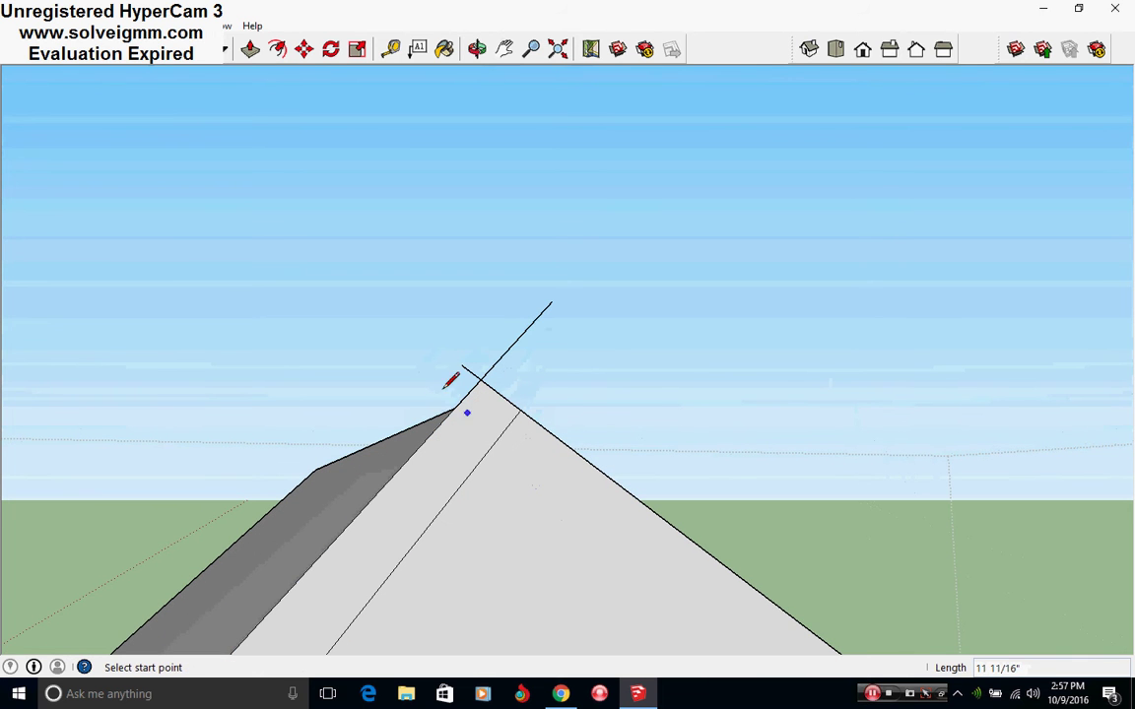
pyautogui.click(84, 53)
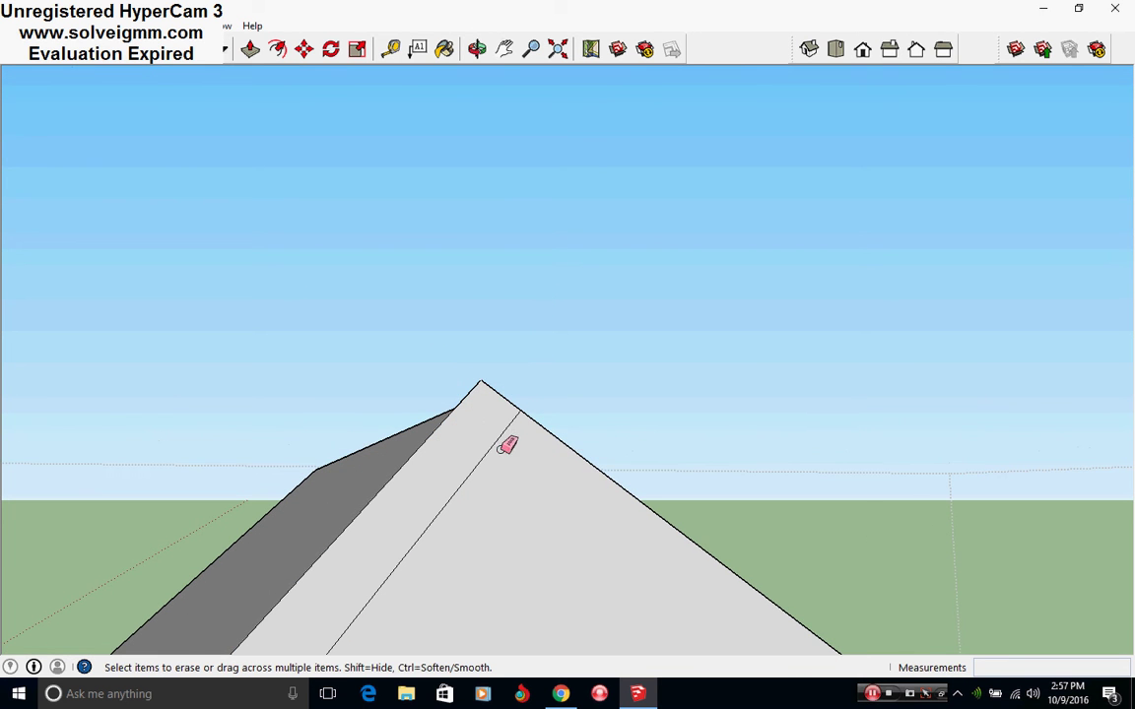
# - Extend the two edges at the opposite ridge end until they cross, about 1' 3/4" and 1' 3 9/16" long, and erase the excess lines
pyautogui.moveTo(506, 445); pyautogui.dragTo(400, 234, button='middle')
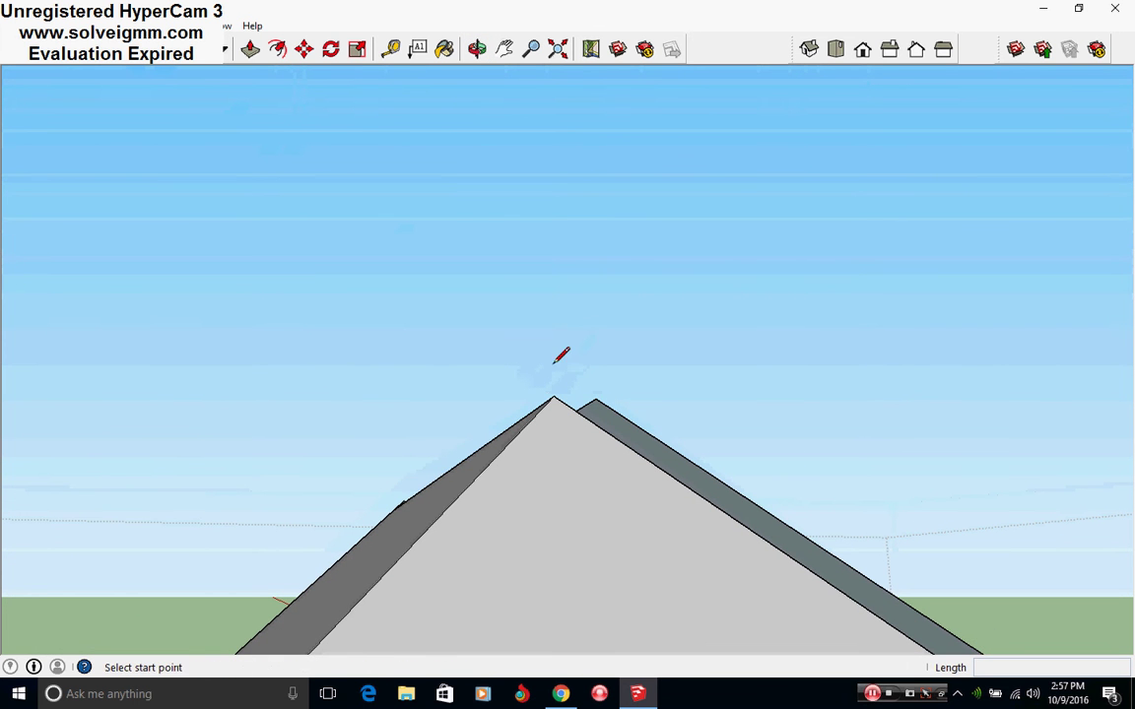
pyautogui.moveTo(523, 454); pyautogui.dragTo(577, 540, button='middle')
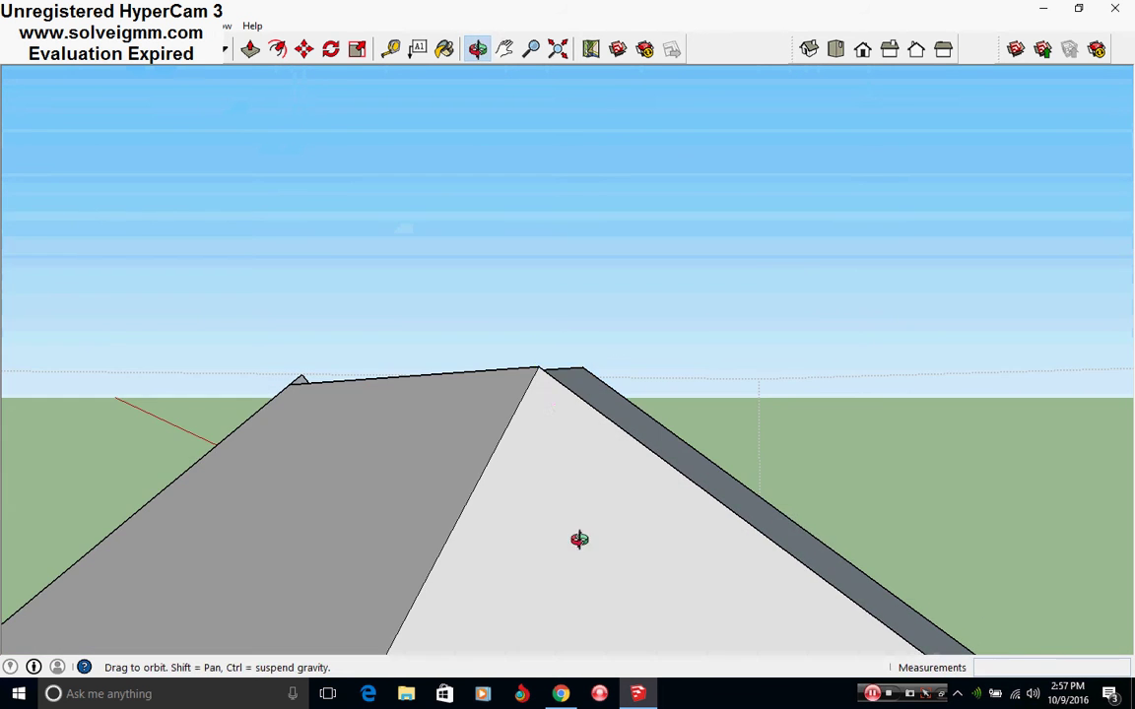
pyautogui.click(561, 323)
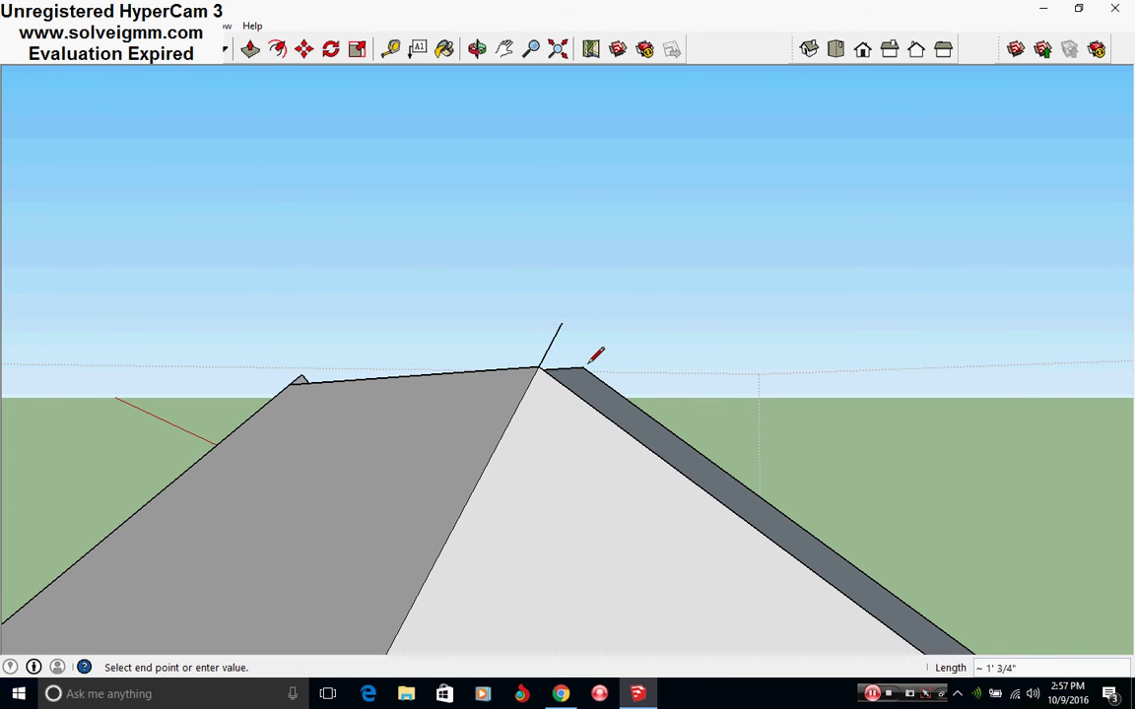
pyautogui.click(526, 326)
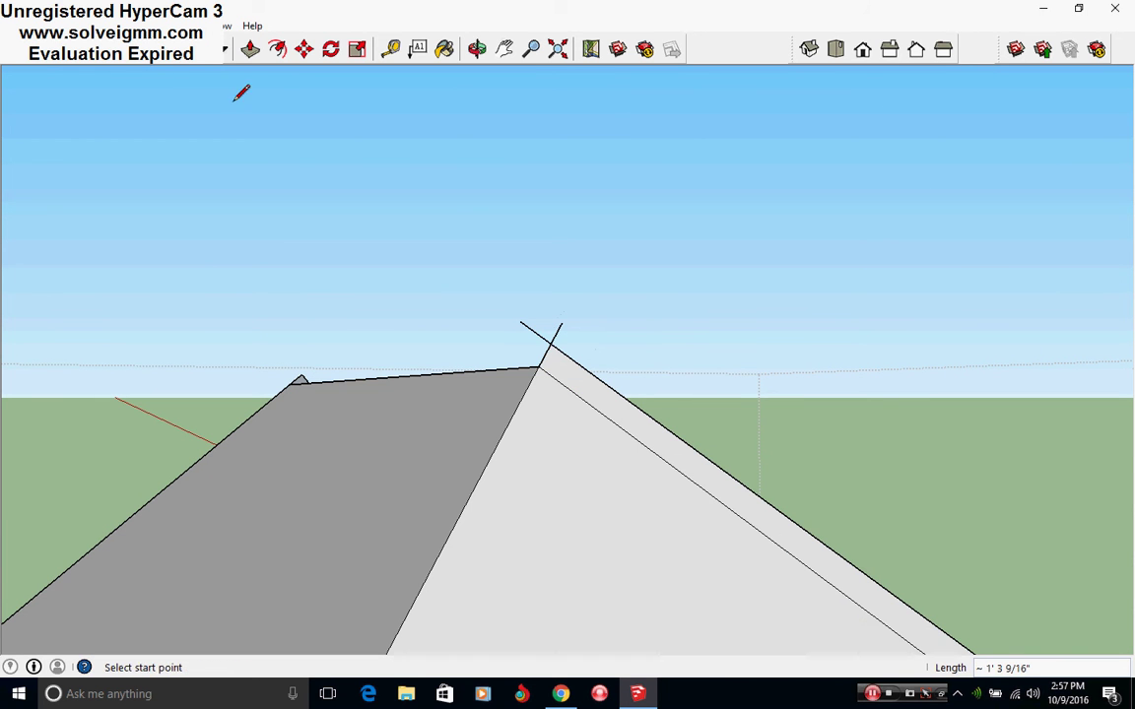
pyautogui.click(95, 49)
pyautogui.moveTo(548, 390); pyautogui.dragTo(556, 360)
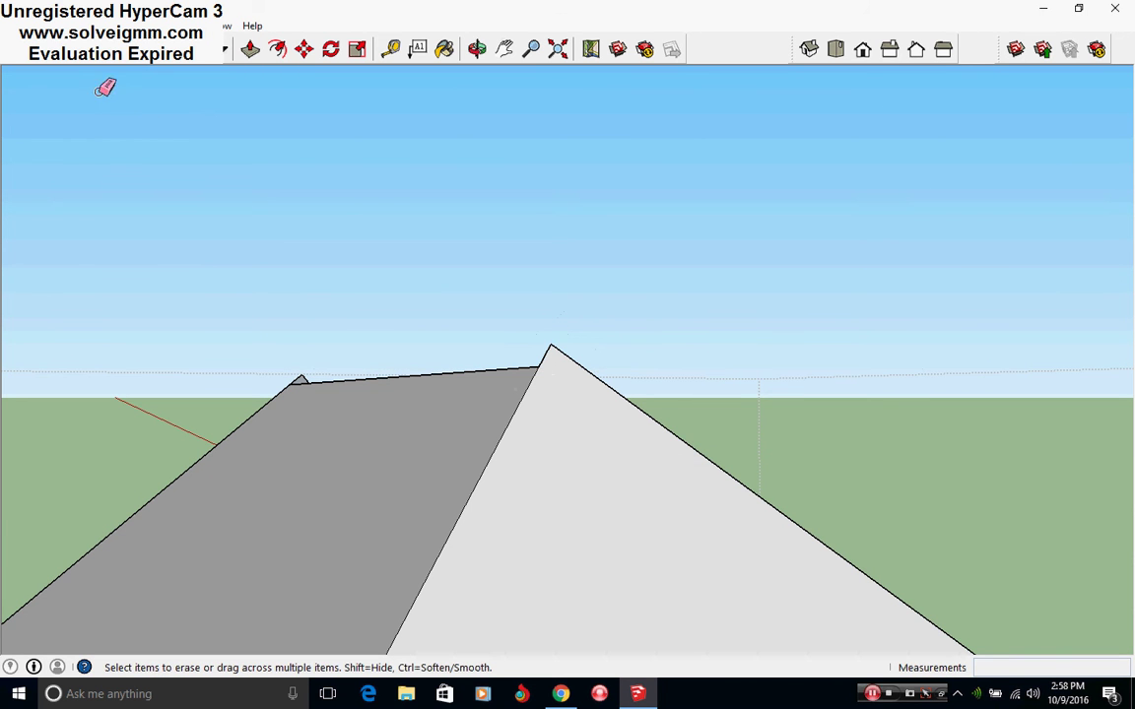
# - Draw a ridge line about 21' 10 1/8" long between the two raised peaks and erase the leftover edge below it
pyautogui.press('l')
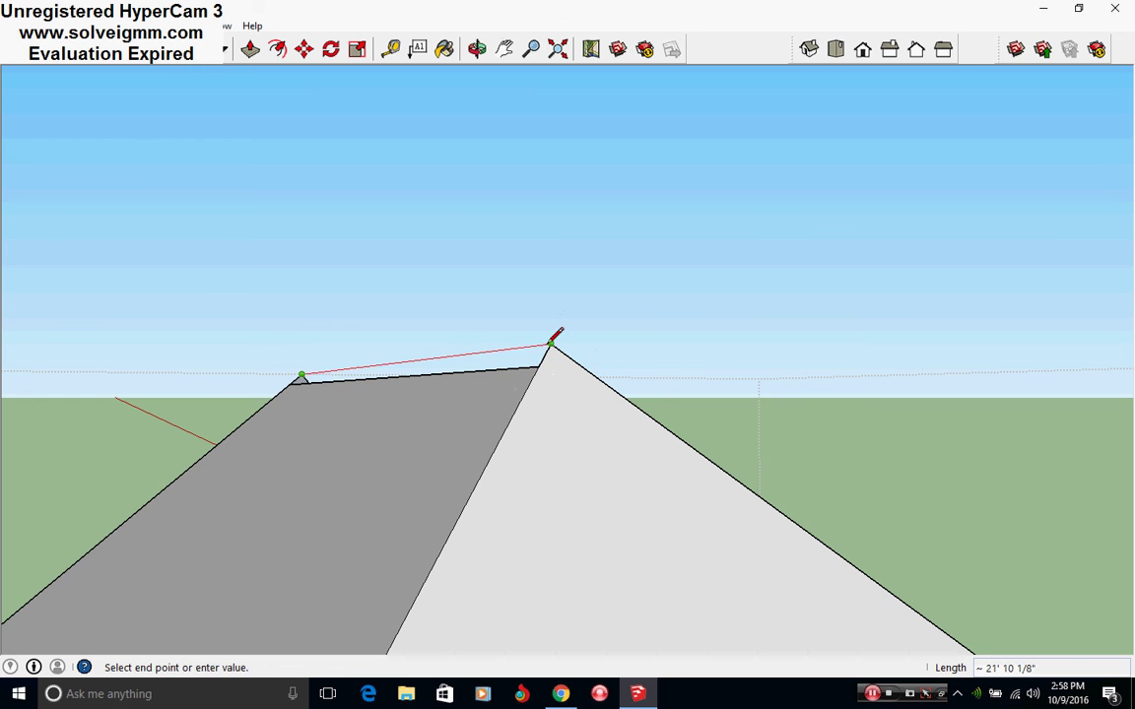
pyautogui.click(549, 343)
pyautogui.rightClick(527, 368)
pyautogui.click(566, 395)
# - Erase the leftover edges where the main roof's hip meets the side wing
pyautogui.moveTo(500, 387)
pyautogui.mouseDown(button='middle')
pyautogui.moveTo(538, 457)
pyautogui.moveTo(257, 587)
pyautogui.moveTo(369, 466)
pyautogui.moveTo(312, 487)
pyautogui.moveTo(299, 436)
pyautogui.mouseUp(button='middle')
pyautogui.scroll(2, 365, 463)
pyautogui.rightClick(346, 447)
pyautogui.click(381, 476)
pyautogui.scroll(2, 299, 435)
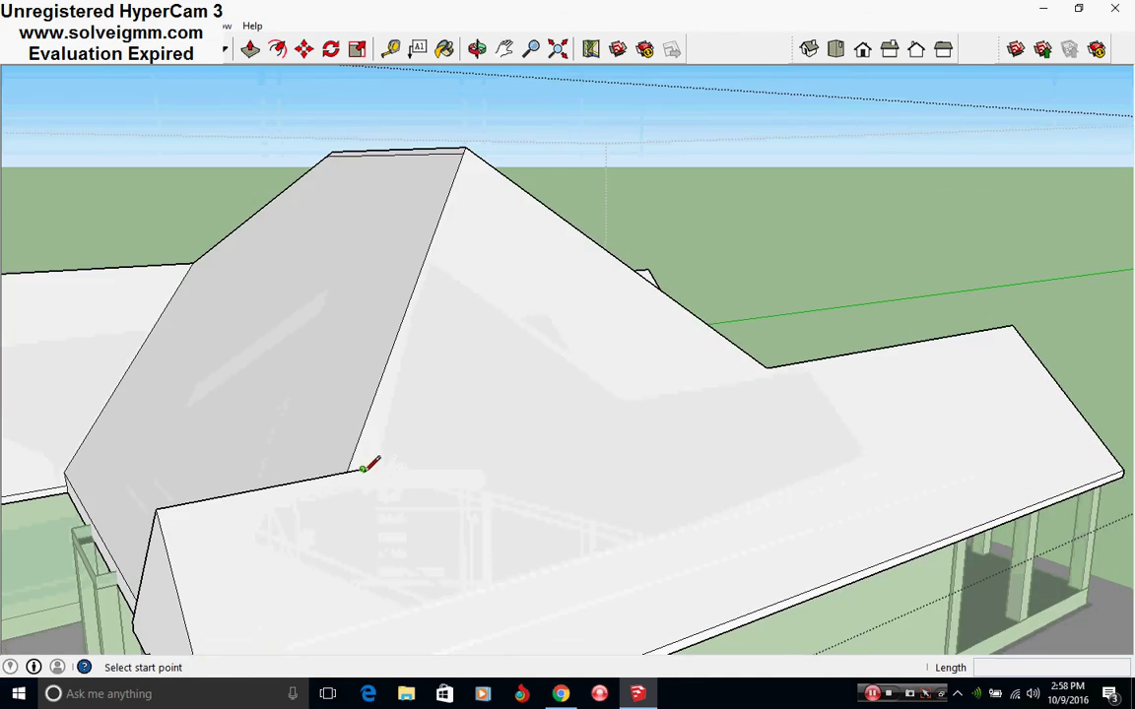
pyautogui.rightClick(365, 468)
pyautogui.click(374, 496)
# - Examine the front photo for the shape of the roof and eave above the entrance
pyautogui.moveTo(374, 496)
pyautogui.mouseDown(button='middle')
pyautogui.moveTo(316, 474)
pyautogui.moveTo(659, 519)
pyautogui.mouseUp(button='middle')
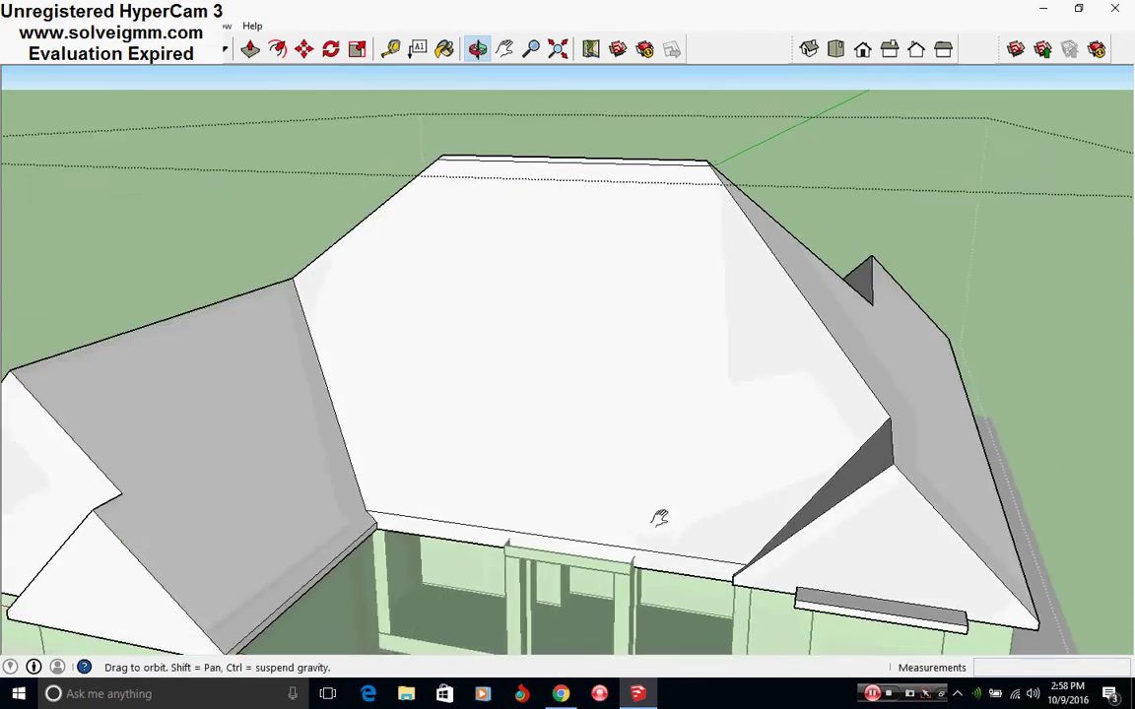
pyautogui.scroll(-2, 659, 519)
pyautogui.moveTo(635, 468); pyautogui.dragTo(629, 550, button='middle')
pyautogui.scroll(-2, 648, 545)
pyautogui.scroll(-3, 629, 537)
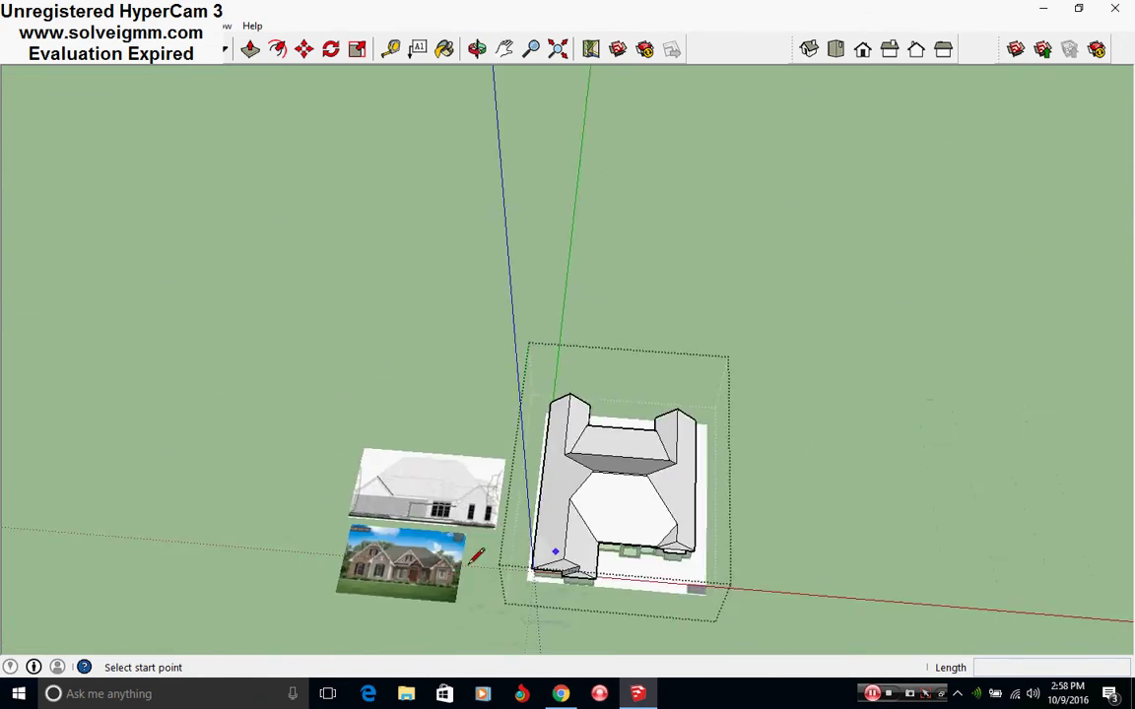
pyautogui.scroll(8, 477, 557)
pyautogui.moveTo(477, 556); pyautogui.dragTo(470, 532, button='middle')
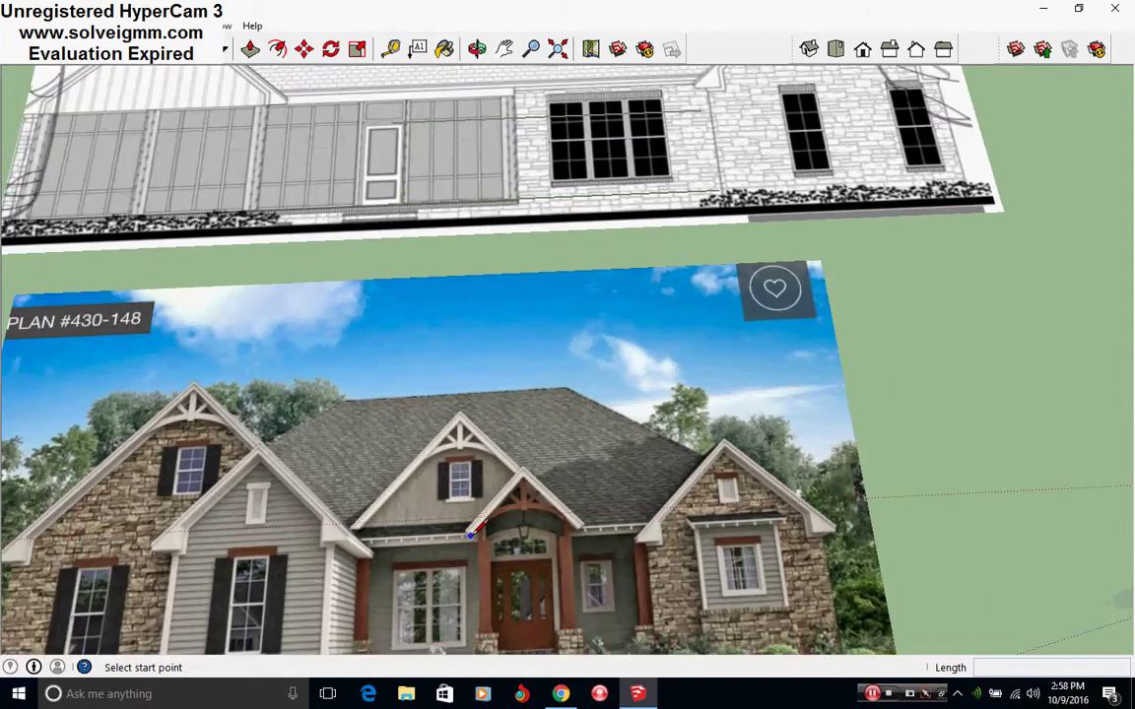
pyautogui.scroll(-4, 471, 532)
pyautogui.scroll(3, 378, 484)
# - Draw 1' 3" upright lines across the front eave strip at both edges of the projecting entrance frame
pyautogui.moveTo(716, 571); pyautogui.dragTo(551, 422, button='middle')
pyautogui.scroll(4, 552, 422)
pyautogui.moveTo(703, 433); pyautogui.dragTo(426, 481, button='middle')
pyautogui.click(537, 373)
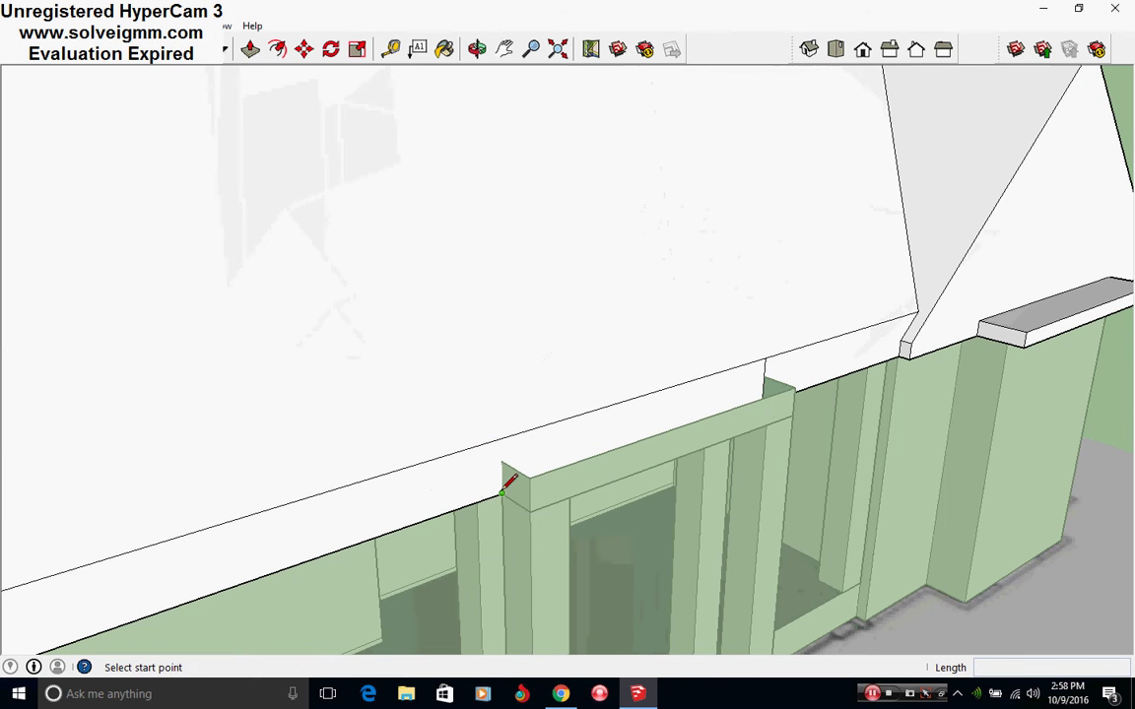
# - Pull the marked eave section above the entrance outward by 1' and extend its two ends by the same distance
pyautogui.click(249, 50)
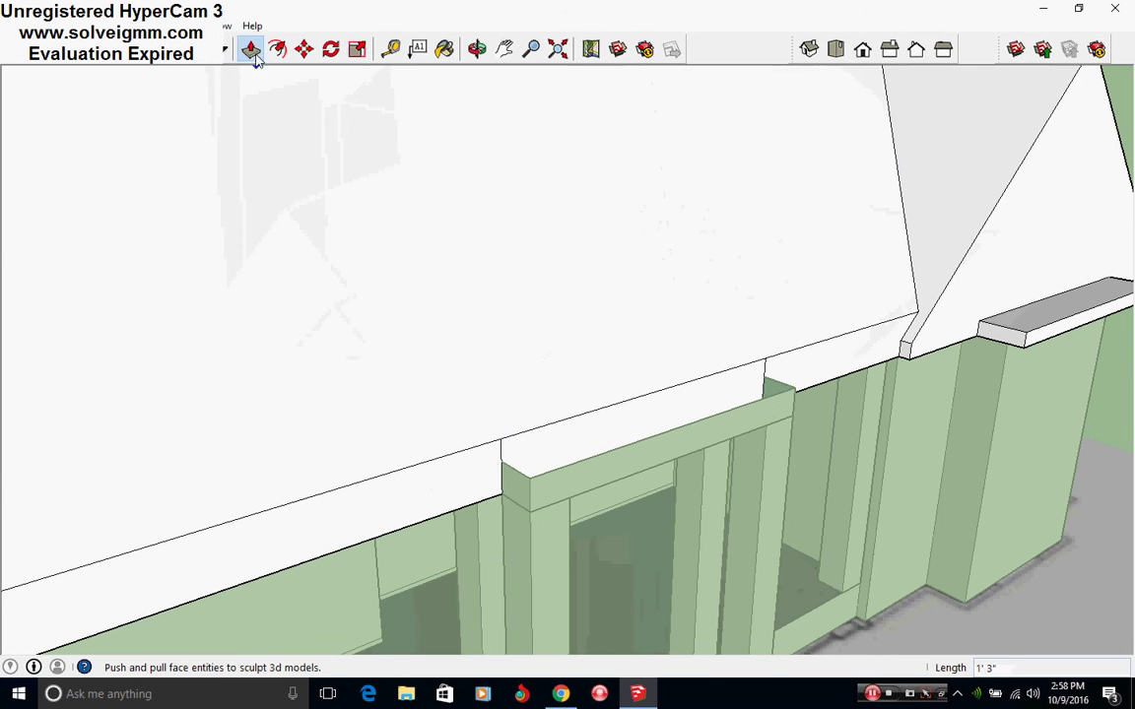
pyautogui.moveTo(557, 458); pyautogui.dragTo(585, 453)
pyautogui.moveTo(528, 479); pyautogui.dragTo(503, 506)
pyautogui.press('Return')
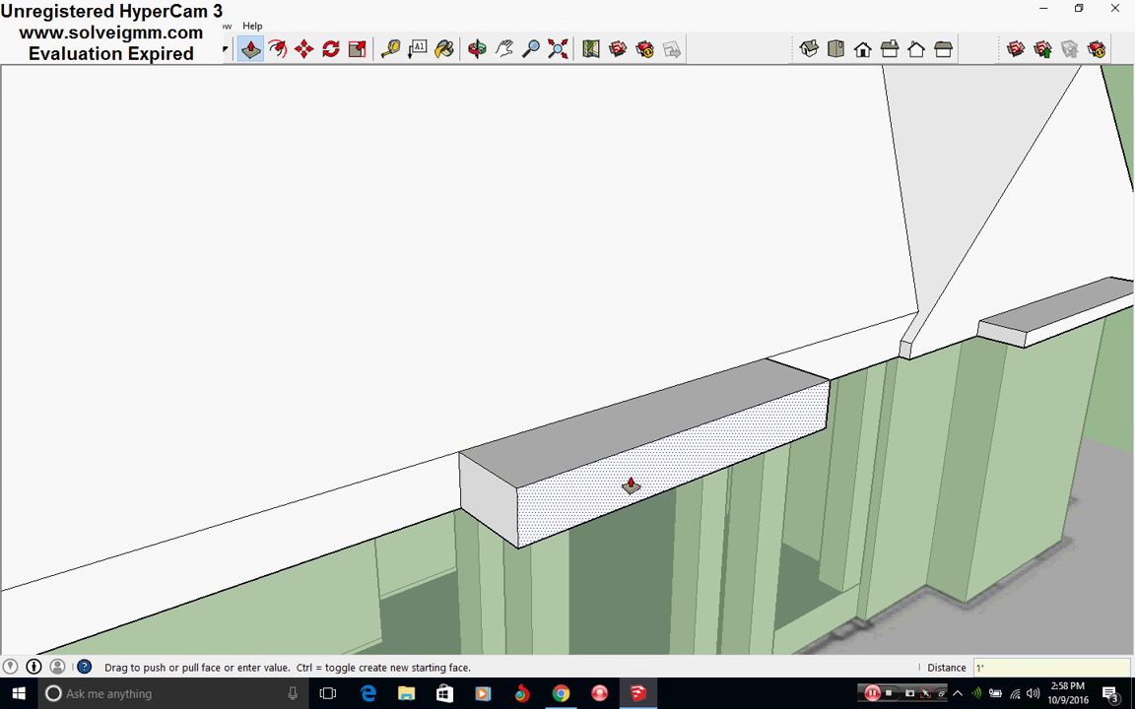
pyautogui.moveTo(631, 486); pyautogui.dragTo(137, 509, button='middle')
pyautogui.doubleClick(436, 443)
# - Copy one valley edge of the main front slope from its eave corner to the far back corner of the entrance eave block
pyautogui.scroll(-10, 437, 443)
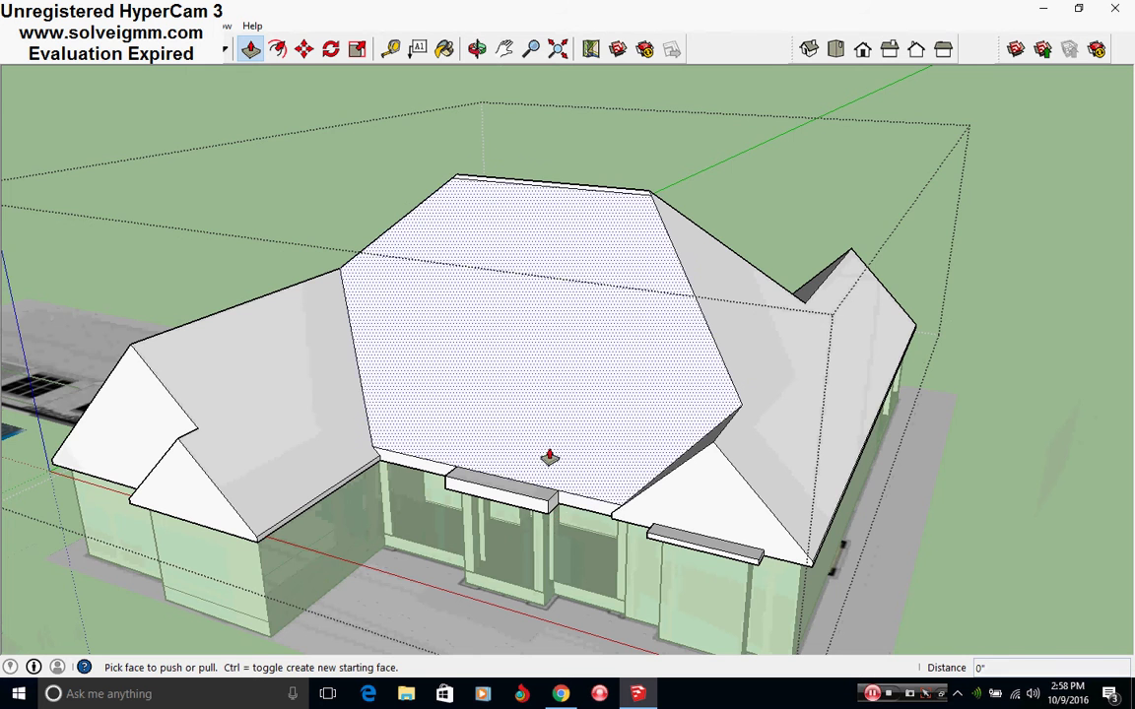
pyautogui.scroll(3, 551, 456)
pyautogui.press('m')
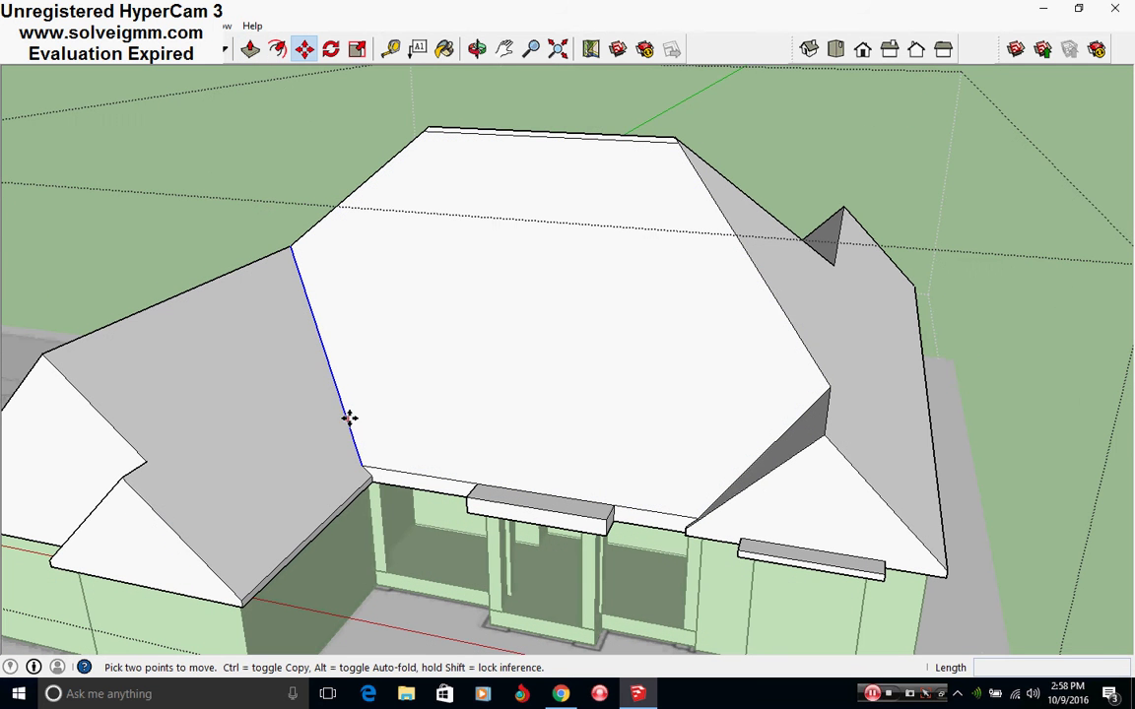
pyautogui.click(361, 466)
pyautogui.press('ctrl')
pyautogui.click(610, 506)
# - Copy the opposite valley edge to the entrance eave block's other back corner so the two copies cross on the main slope
pyautogui.rightClick(723, 480)
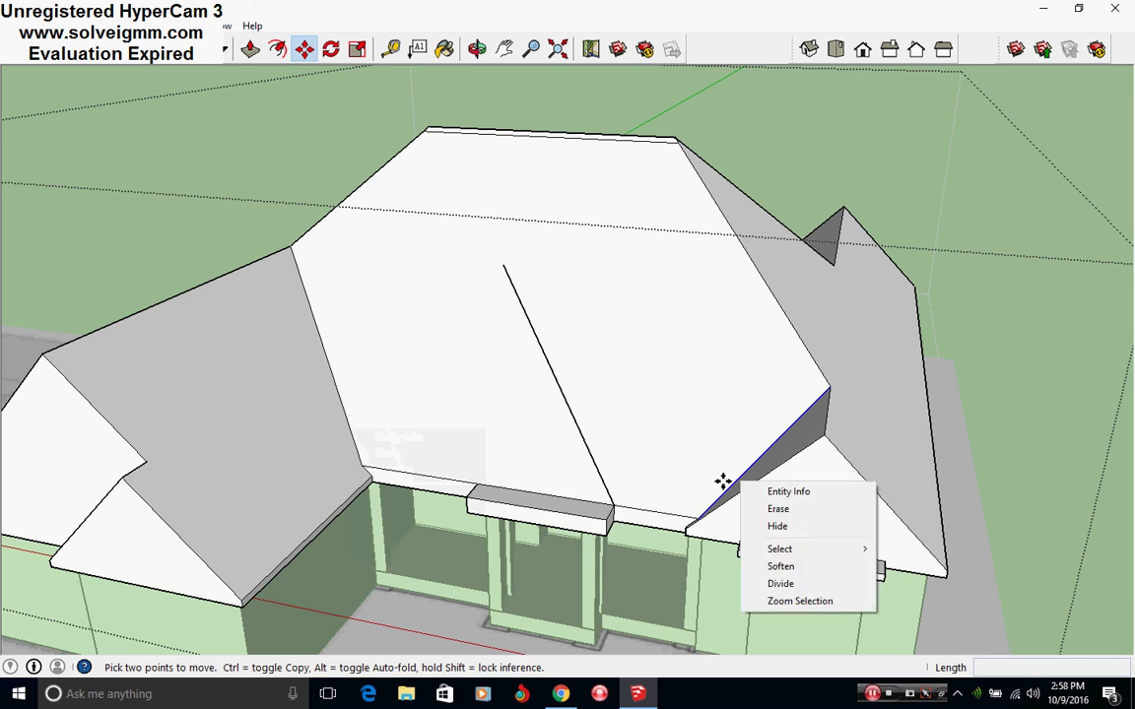
pyautogui.scroll(2, 723, 481)
pyautogui.moveTo(723, 481); pyautogui.dragTo(825, 566, button='middle')
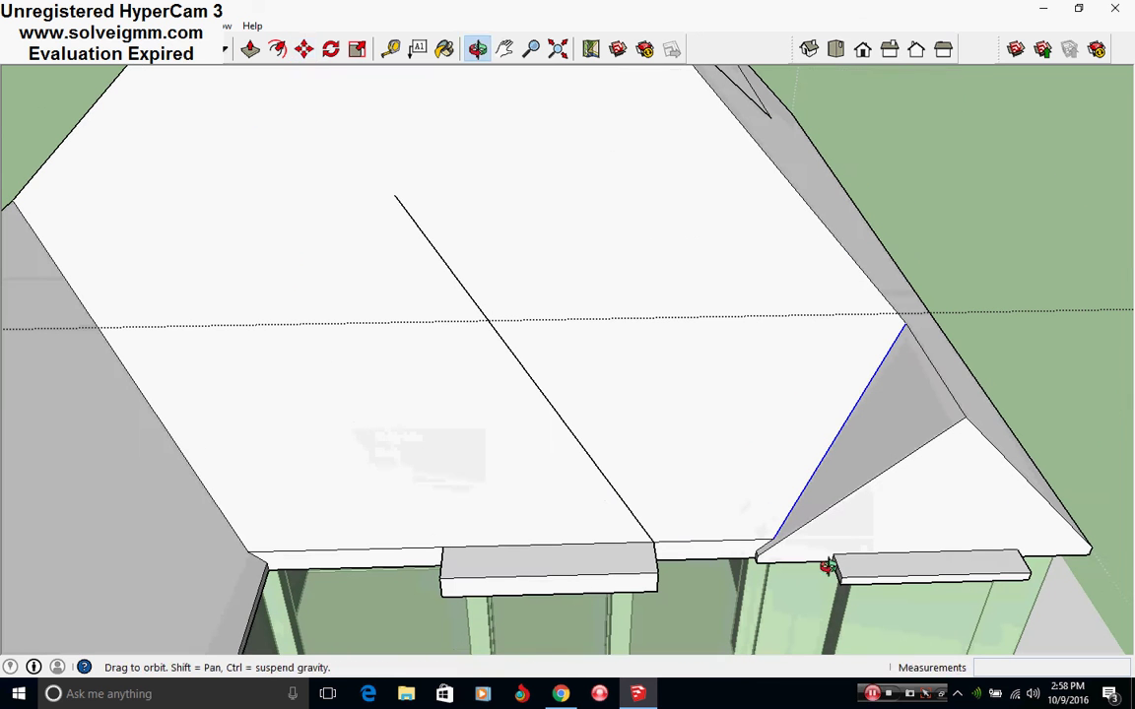
pyautogui.click(773, 538)
pyautogui.click(437, 542)
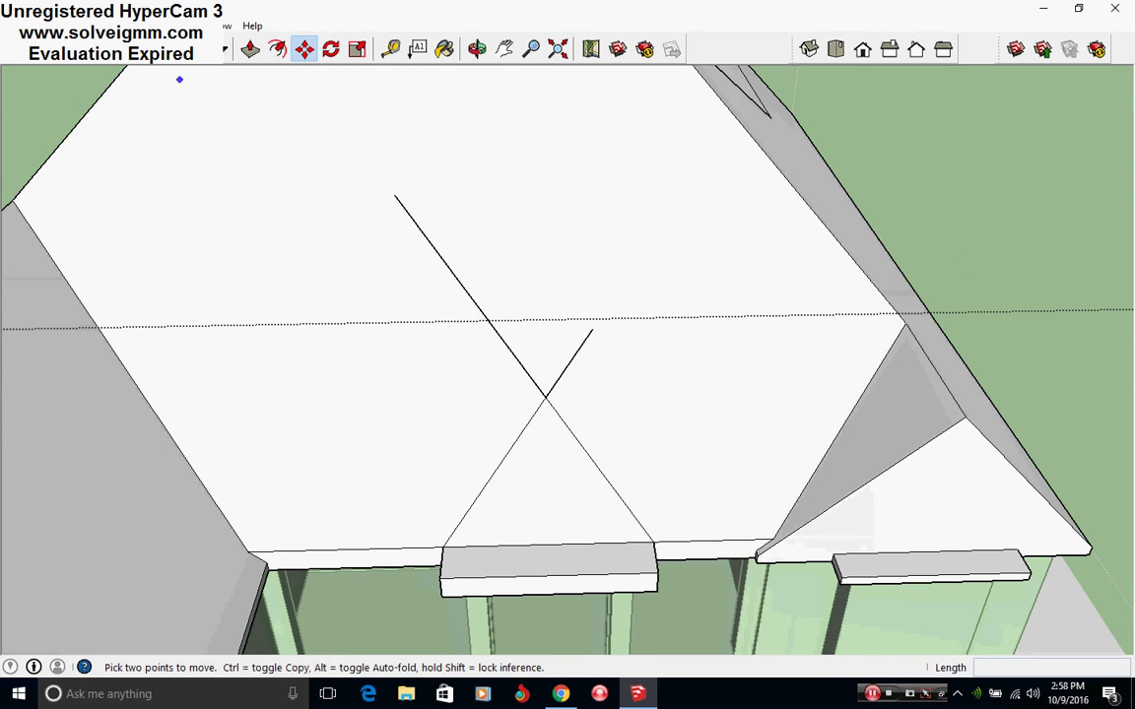
pyautogui.click(483, 310)
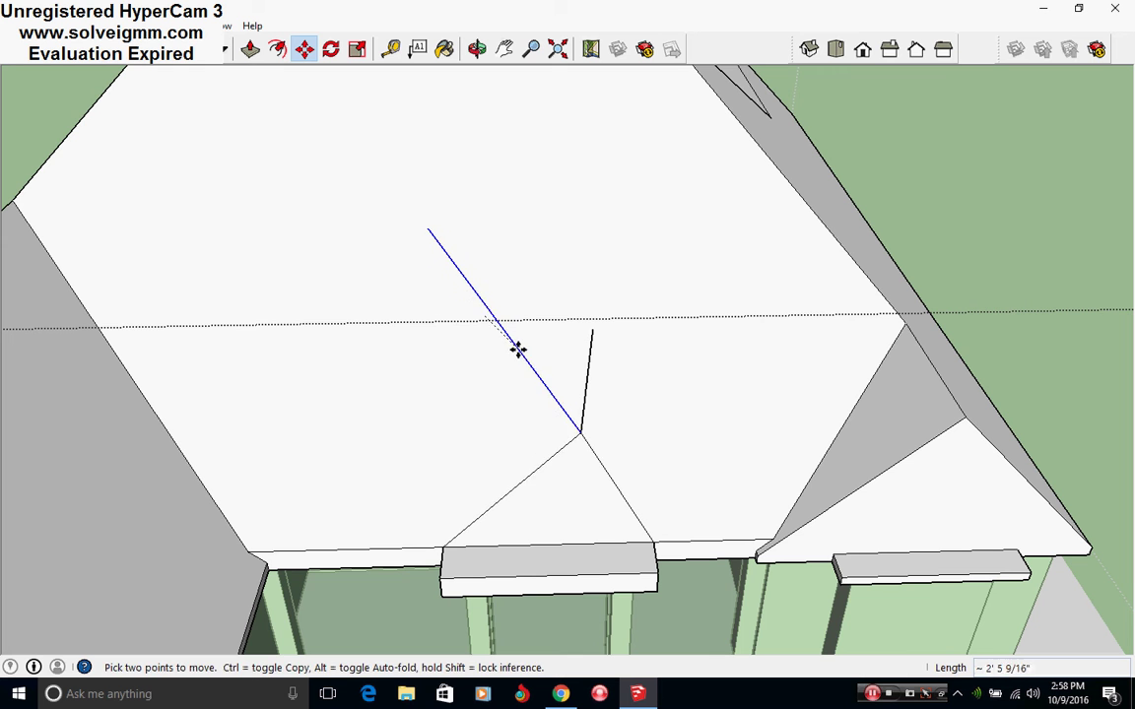
# - Erase the overshooting ends of the two crossed valley edges and remove the roof face they enclose behind the entrance eave block
pyautogui.press('Escape')
pyautogui.click(94, 49)
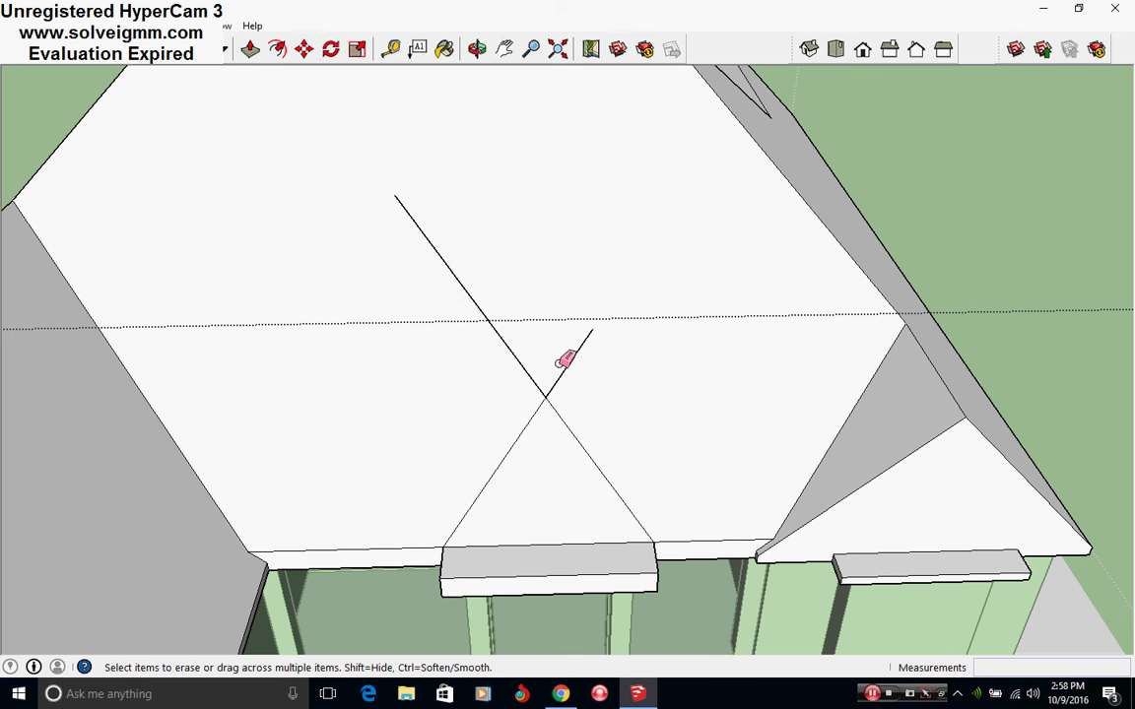
pyautogui.click(567, 376)
pyautogui.moveTo(566, 376)
pyautogui.mouseDown(button='middle')
pyautogui.moveTo(529, 440)
pyautogui.moveTo(433, 468)
pyautogui.moveTo(664, 469)
pyautogui.moveTo(670, 517)
pyautogui.moveTo(704, 555)
pyautogui.moveTo(727, 509)
pyautogui.mouseUp(button='middle')
pyautogui.click(451, 480)
# - Copy the neighbouring front gable's sloping rake edge from its eave corner to the near front corner of the entrance eave block
pyautogui.rightClick(723, 510)
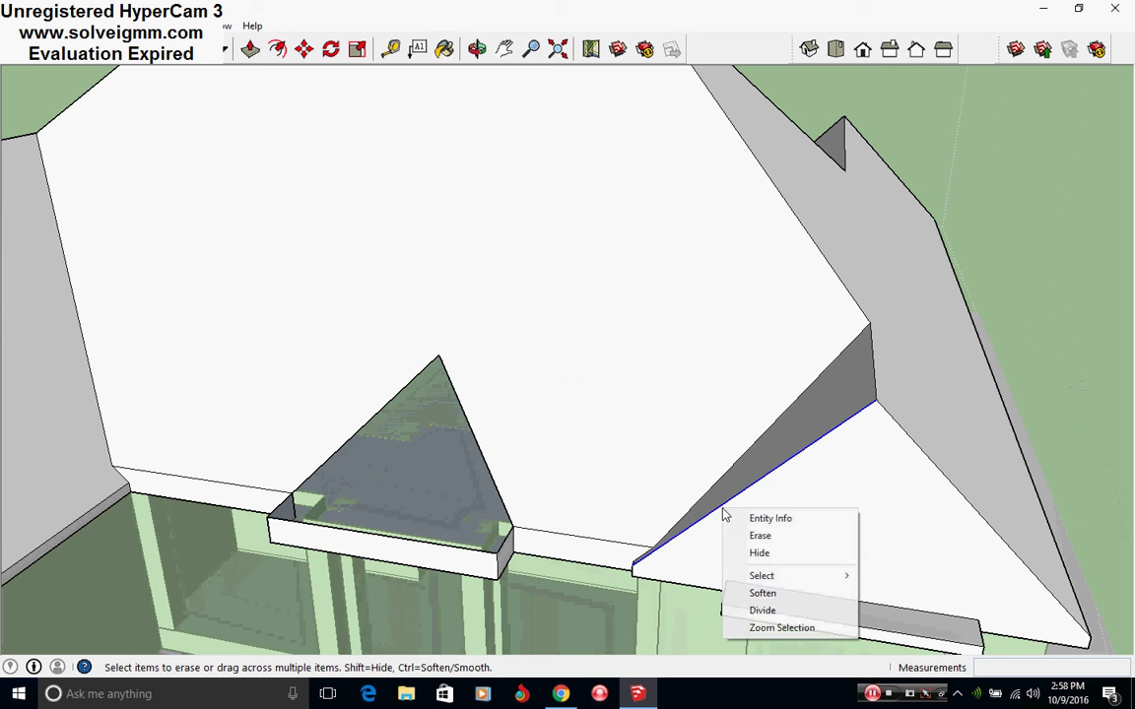
pyautogui.click(303, 49)
pyautogui.scroll(3, 641, 564)
pyautogui.click(628, 565)
pyautogui.press('ctrl')
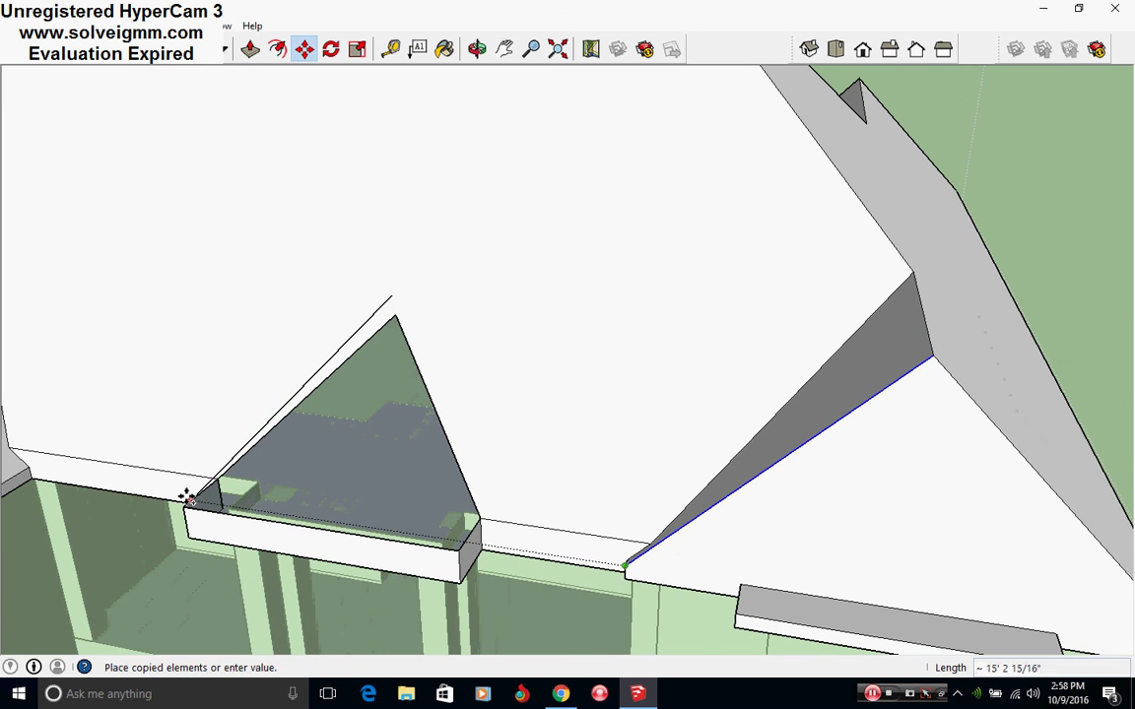
pyautogui.click(187, 498)
pyautogui.scroll(-3, 226, 225)
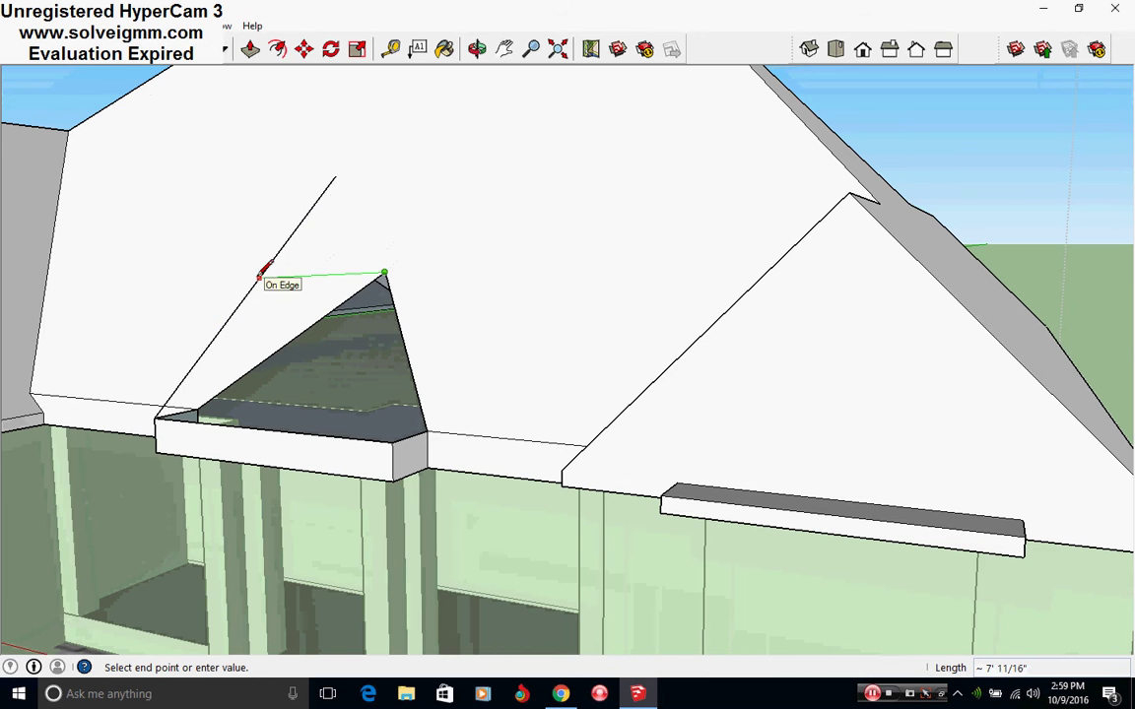
# - Draw the entrance gable's ridge from the valley apex forward to the copied rake, and the opposite rake down to the block's other front corner
pyautogui.moveTo(266, 266); pyautogui.dragTo(286, 238, button='middle')
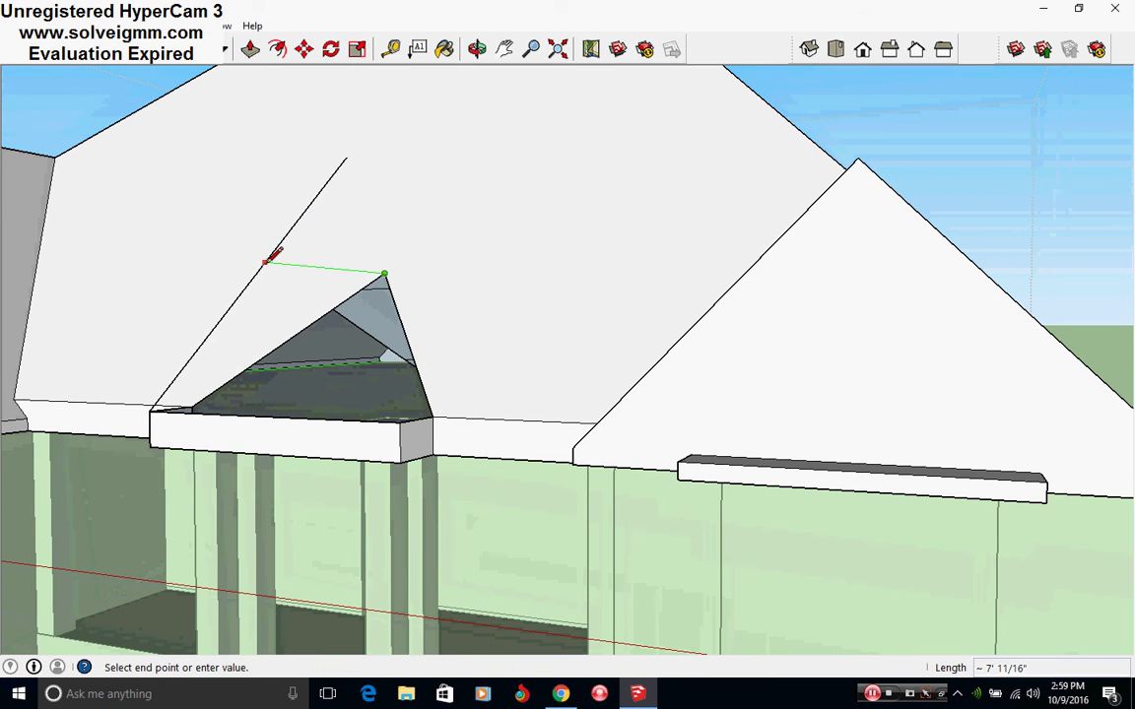
pyautogui.click(266, 261)
pyautogui.click(400, 419)
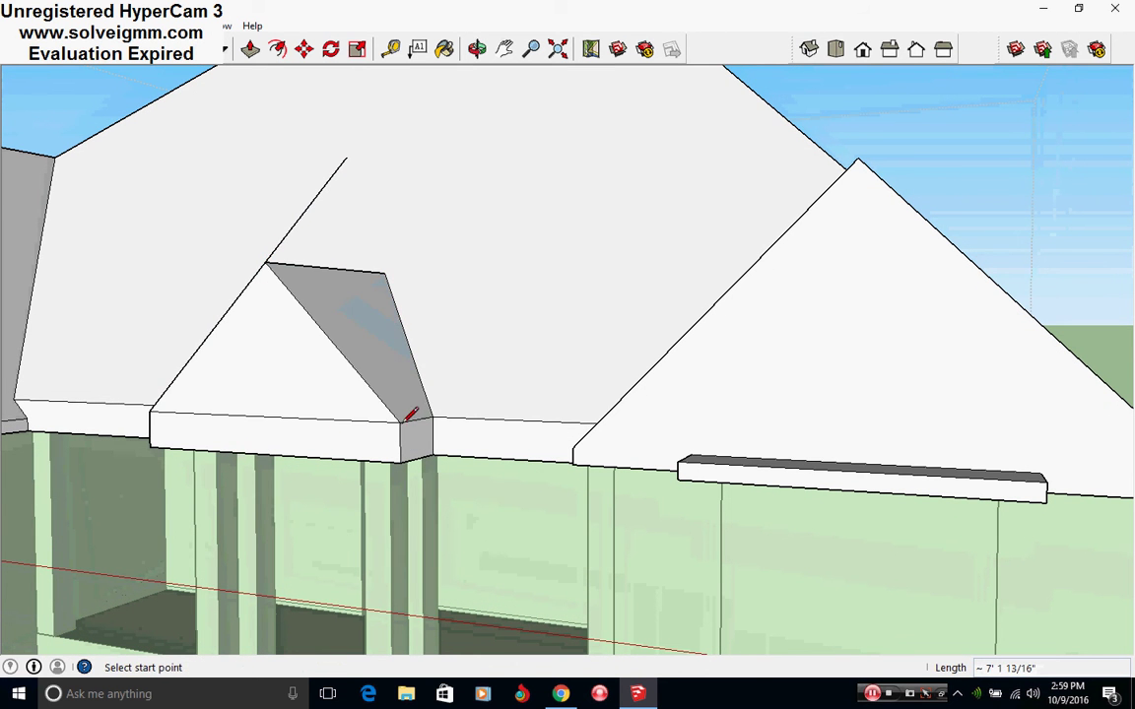
# - Erase the part of the copied rake edge that overshoots the entrance gable's peak
pyautogui.press('e')
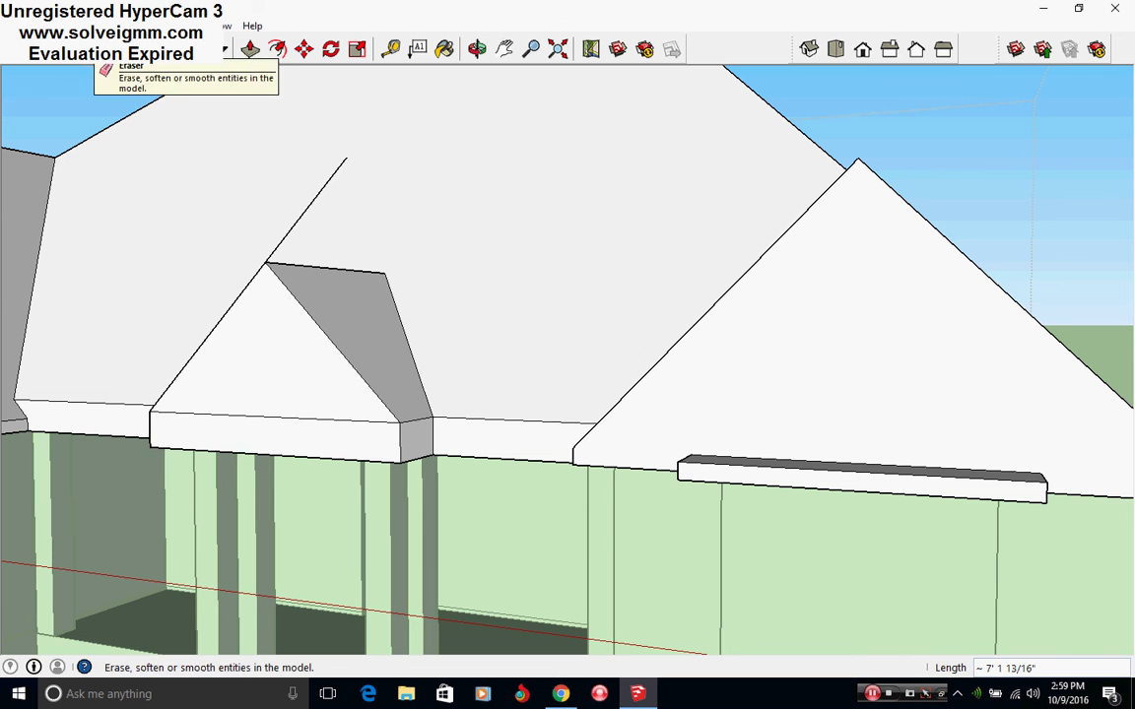
pyautogui.click(250, 48)
pyautogui.click(296, 214)
pyautogui.moveTo(295, 213); pyautogui.dragTo(613, 461, button='middle')
pyautogui.scroll(-4, 612, 461)
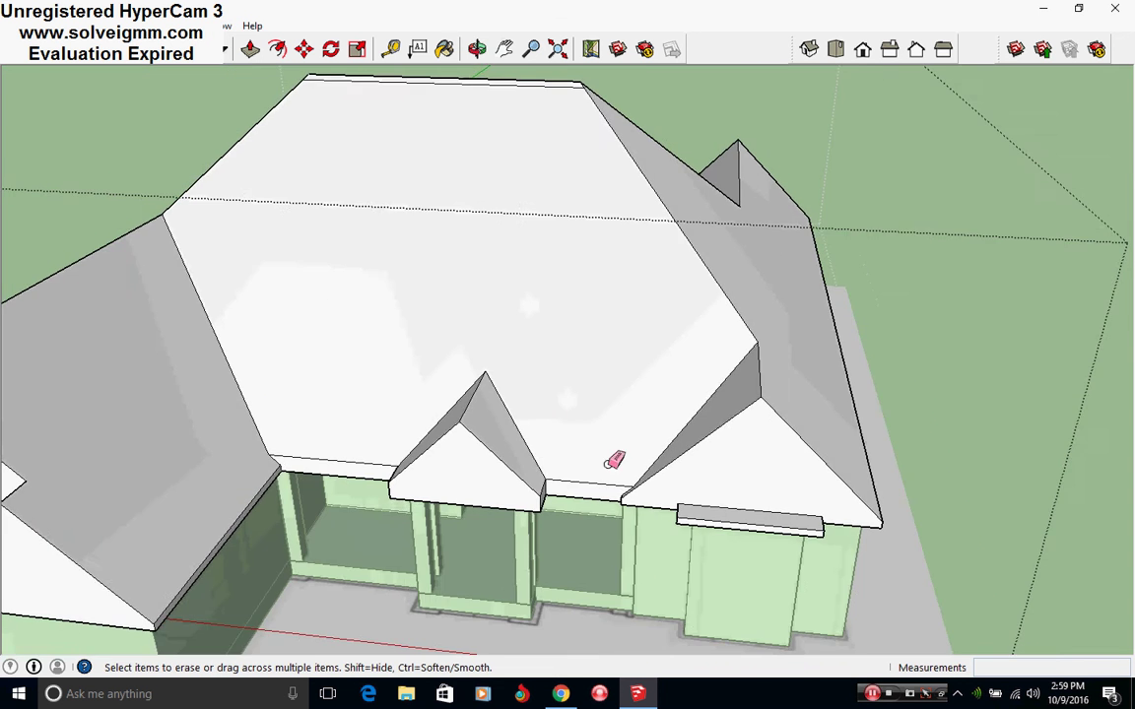
# - Examine the larger gable behind the entrance in the reference photo and compare it with the modelled roof around the porch
pyautogui.moveTo(529, 403)
pyautogui.mouseDown(button='middle')
pyautogui.moveTo(519, 527)
pyautogui.moveTo(602, 517)
pyautogui.moveTo(358, 563)
pyautogui.mouseUp(button='middle')
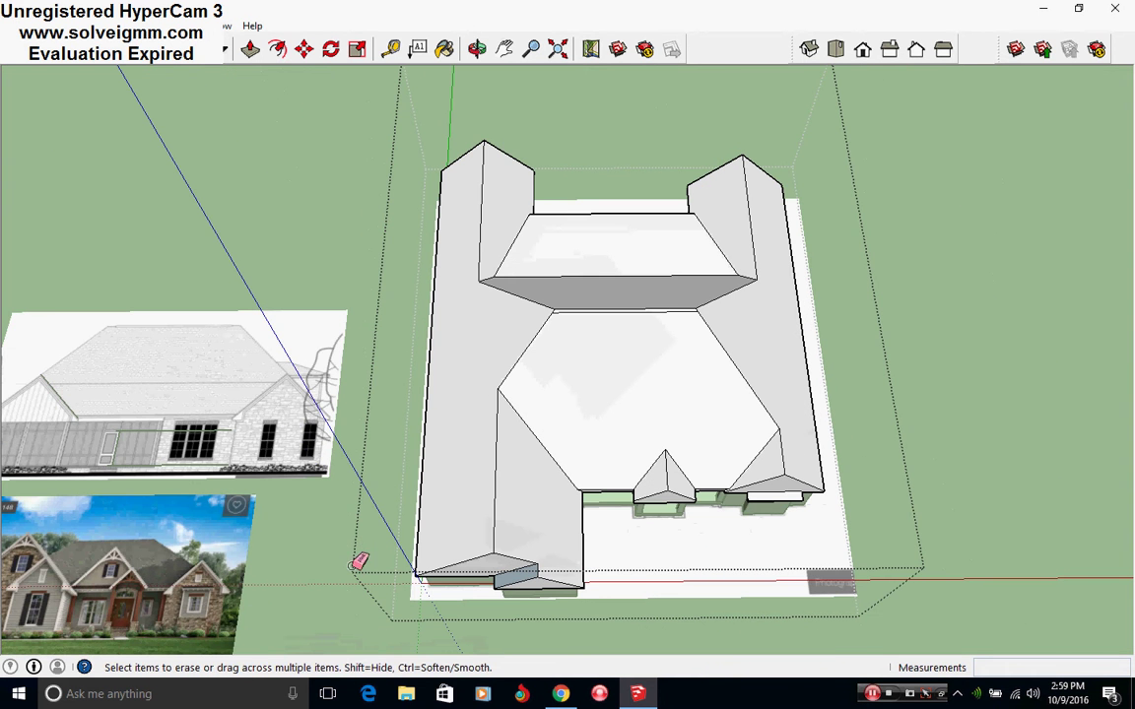
pyautogui.scroll(8, 671, 527)
pyautogui.moveTo(671, 527); pyautogui.dragTo(588, 259, button='middle')
pyautogui.keyDown('shift'); pyautogui.moveTo(589, 410); pyautogui.dragTo(926, 424, button='middle'); pyautogui.keyUp('shift')
pyautogui.moveTo(414, 404); pyautogui.dragTo(459, 474, button='middle')
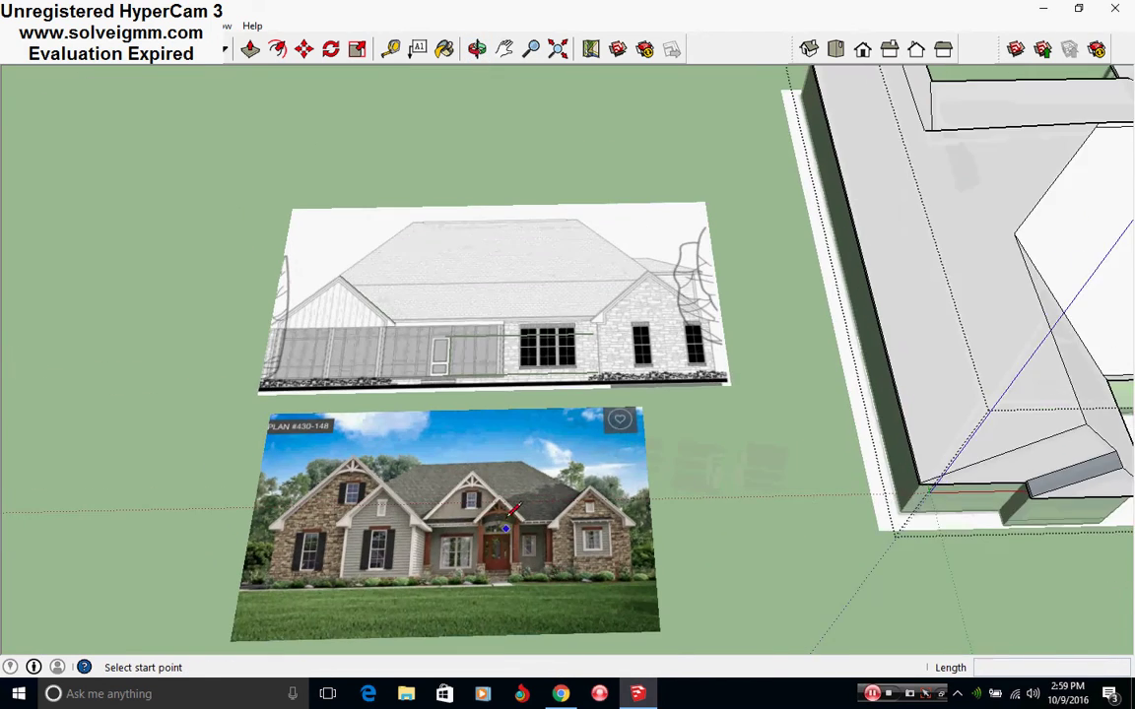
pyautogui.scroll(1, 461, 497)
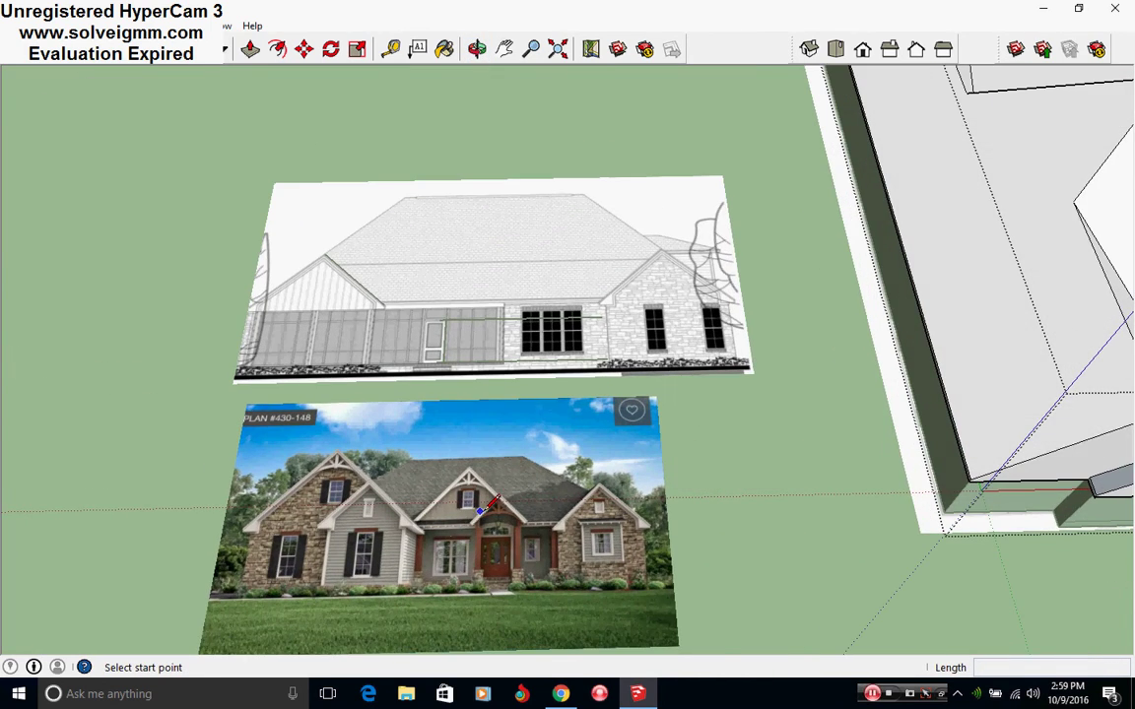
pyautogui.scroll(2, 451, 509)
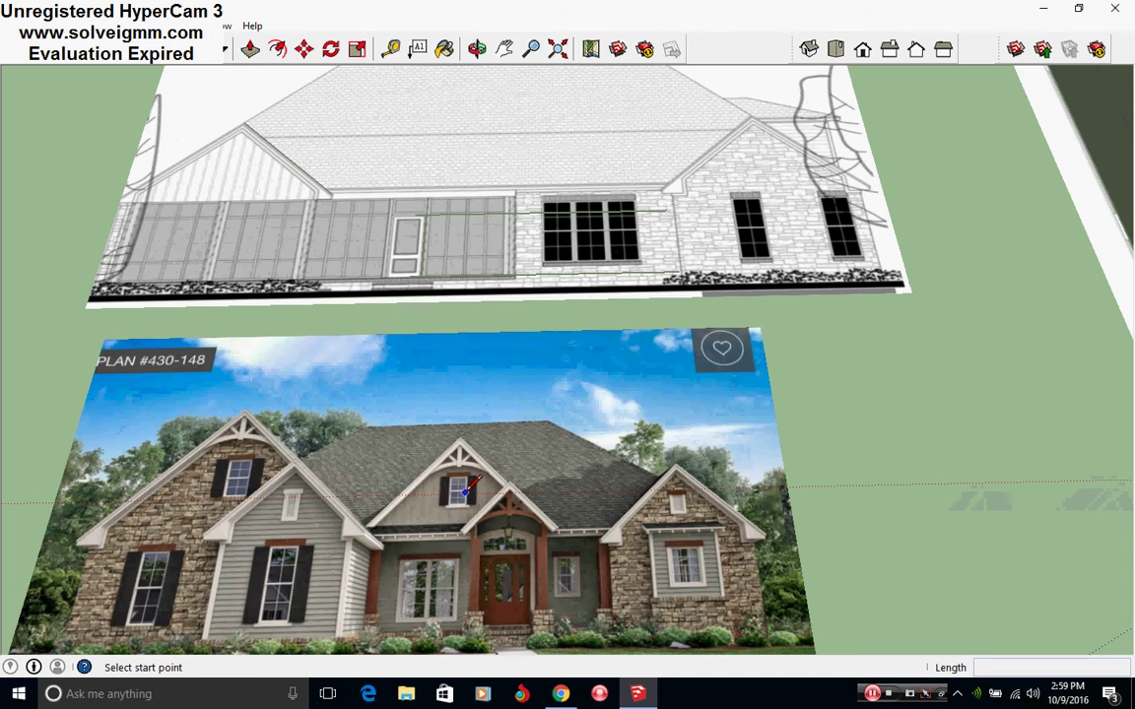
pyautogui.keyDown('shift'); pyautogui.moveTo(608, 524); pyautogui.dragTo(187, 507, button='middle'); pyautogui.keyUp('shift')
pyautogui.keyDown('shift'); pyautogui.moveTo(1034, 473); pyautogui.dragTo(542, 295, button='middle'); pyautogui.keyUp('shift')
pyautogui.keyDown('shift'); pyautogui.moveTo(295, 463); pyautogui.dragTo(486, 547, button='middle'); pyautogui.keyUp('shift')
pyautogui.scroll(1, 486, 548)
pyautogui.moveTo(487, 547); pyautogui.dragTo(537, 538, button='middle')
pyautogui.scroll(2, 484, 545)
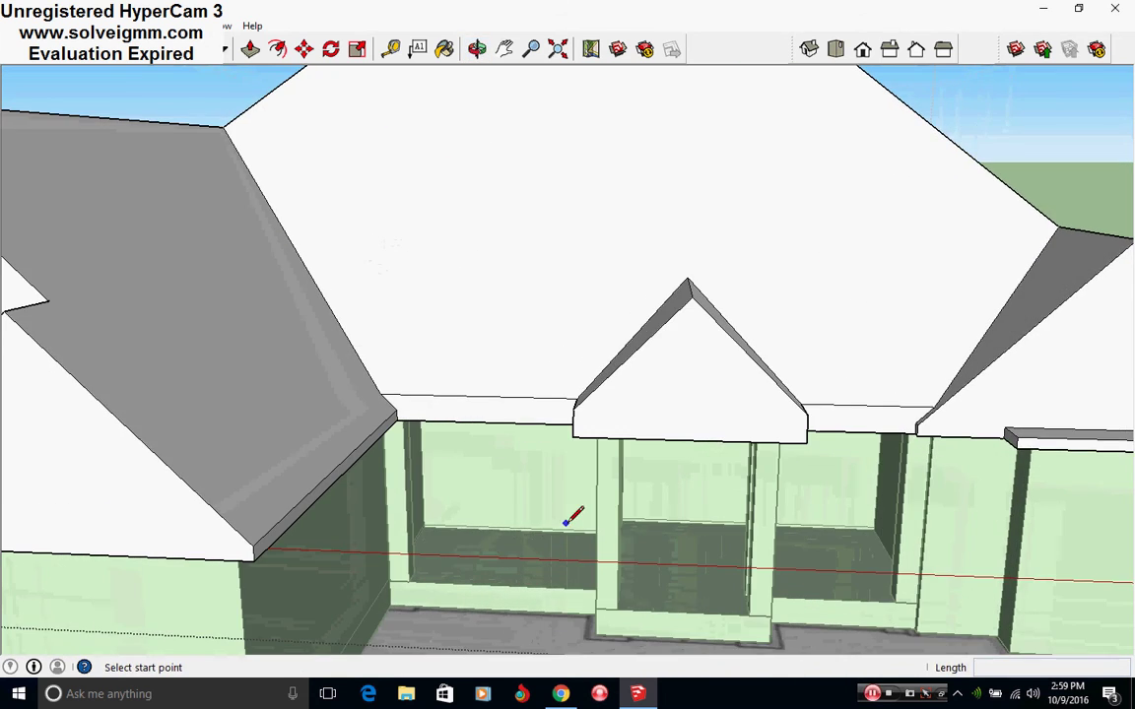
pyautogui.scroll(5, 552, 514)
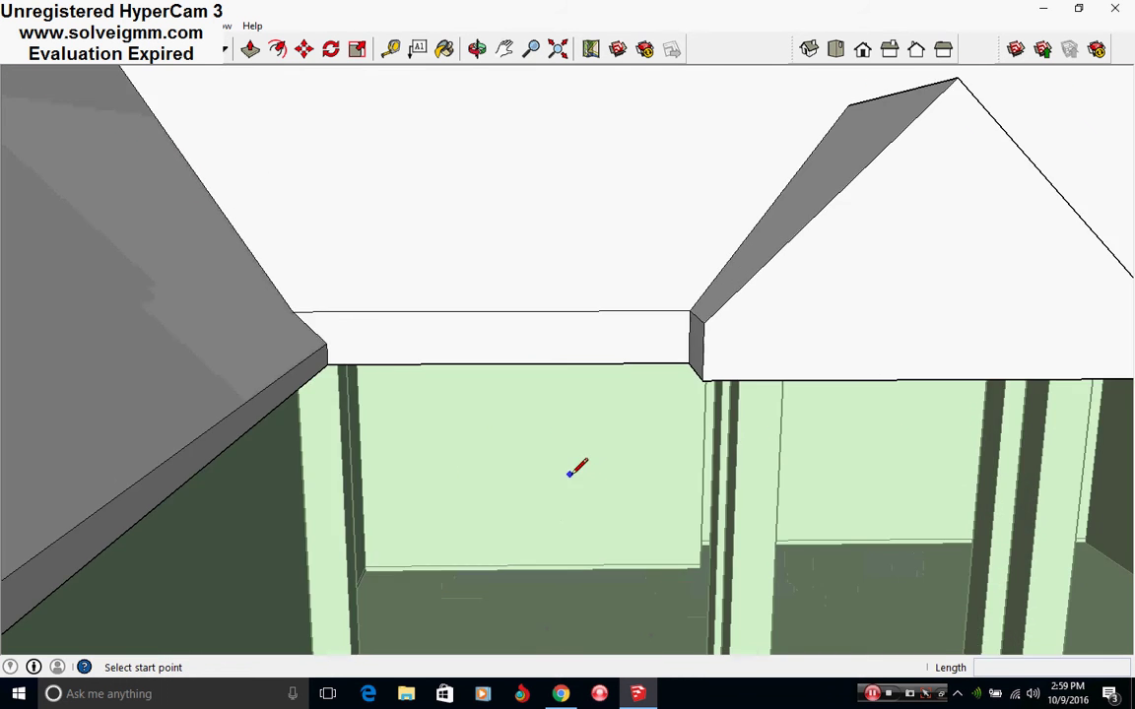
pyautogui.scroll(2, 571, 473)
pyautogui.scroll(-3, 556, 453)
pyautogui.moveTo(540, 484); pyautogui.dragTo(574, 502, button='middle')
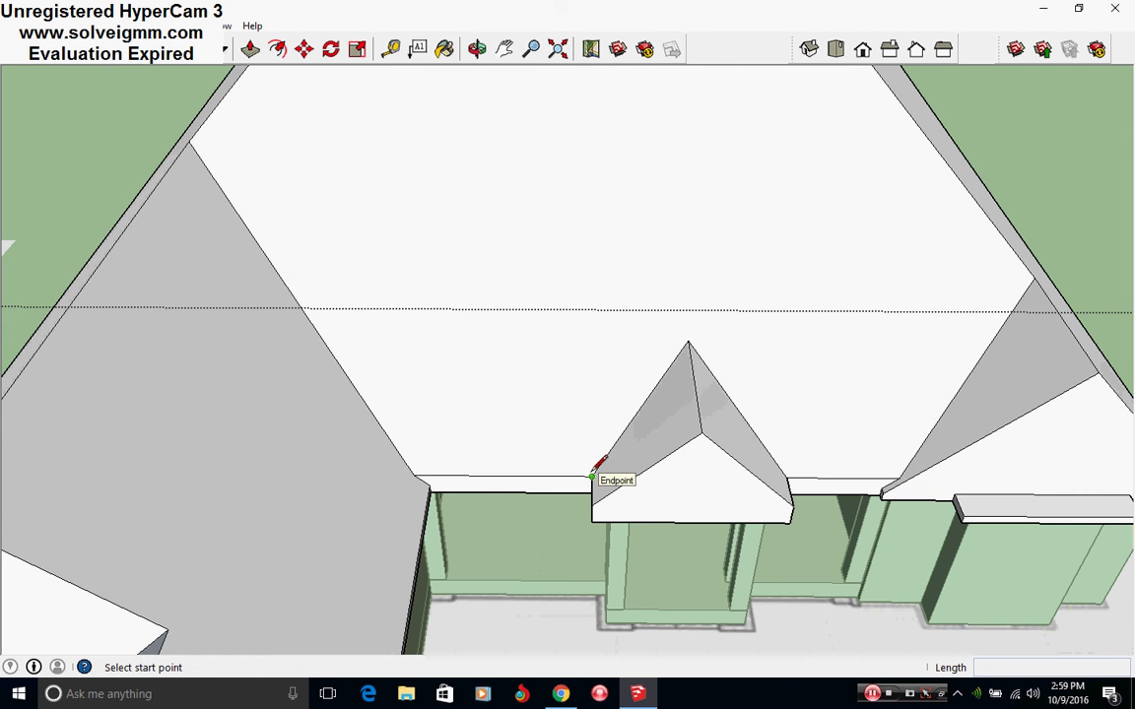
# - Draw a line across the main front slope just above and parallel to the eave, from the garage-side valley to the entrance gable
pyautogui.moveTo(592, 476); pyautogui.dragTo(393, 380, button='middle')
pyautogui.scroll(1, 464, 436)
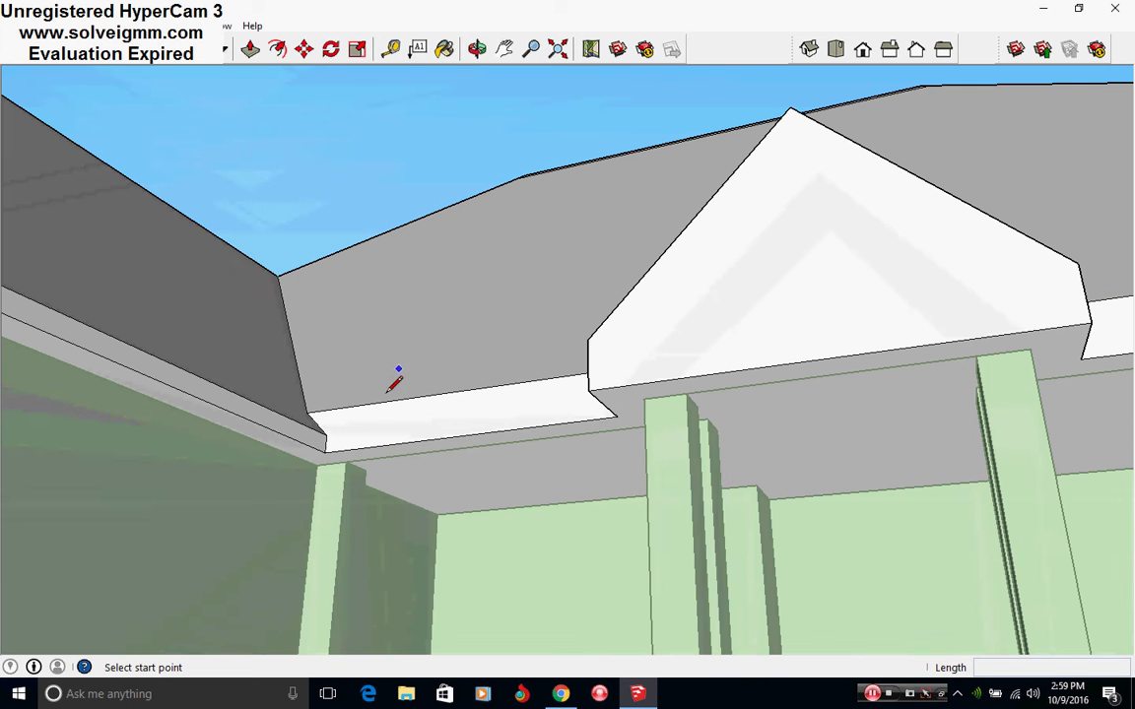
pyautogui.click(302, 394)
pyautogui.moveTo(345, 387); pyautogui.dragTo(228, 379, button='middle')
pyautogui.click(625, 306)
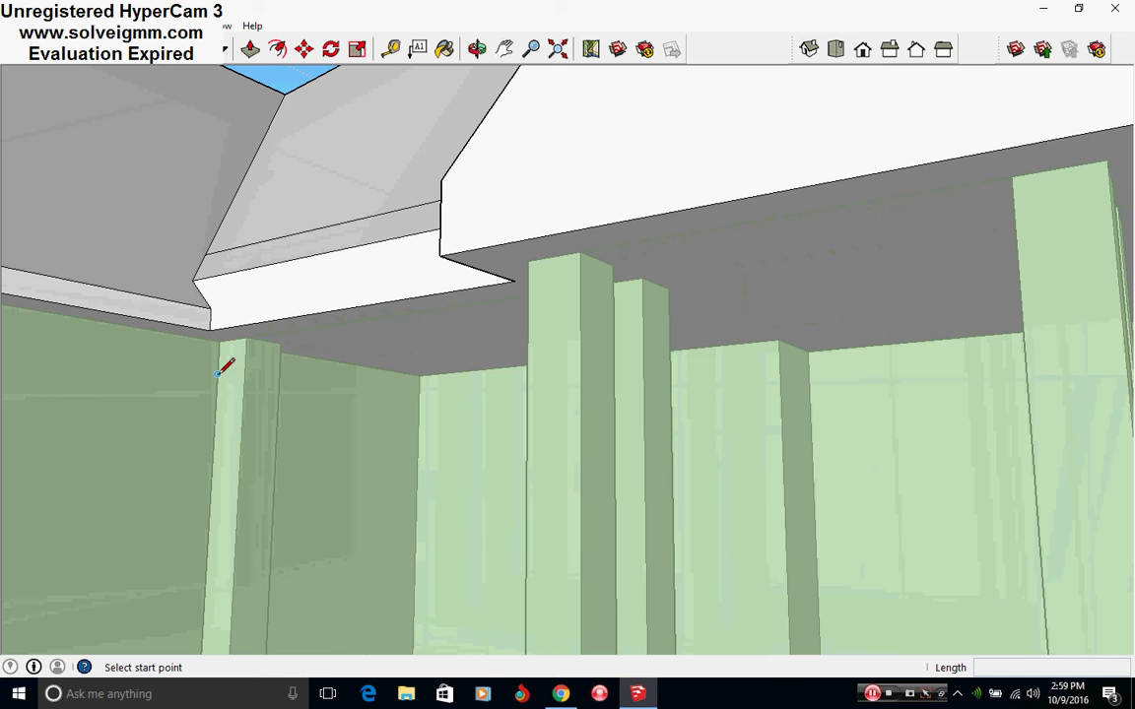
pyautogui.rightClick(224, 369)
pyautogui.click(251, 398)
pyautogui.moveTo(309, 203); pyautogui.dragTo(509, 445, button='middle')
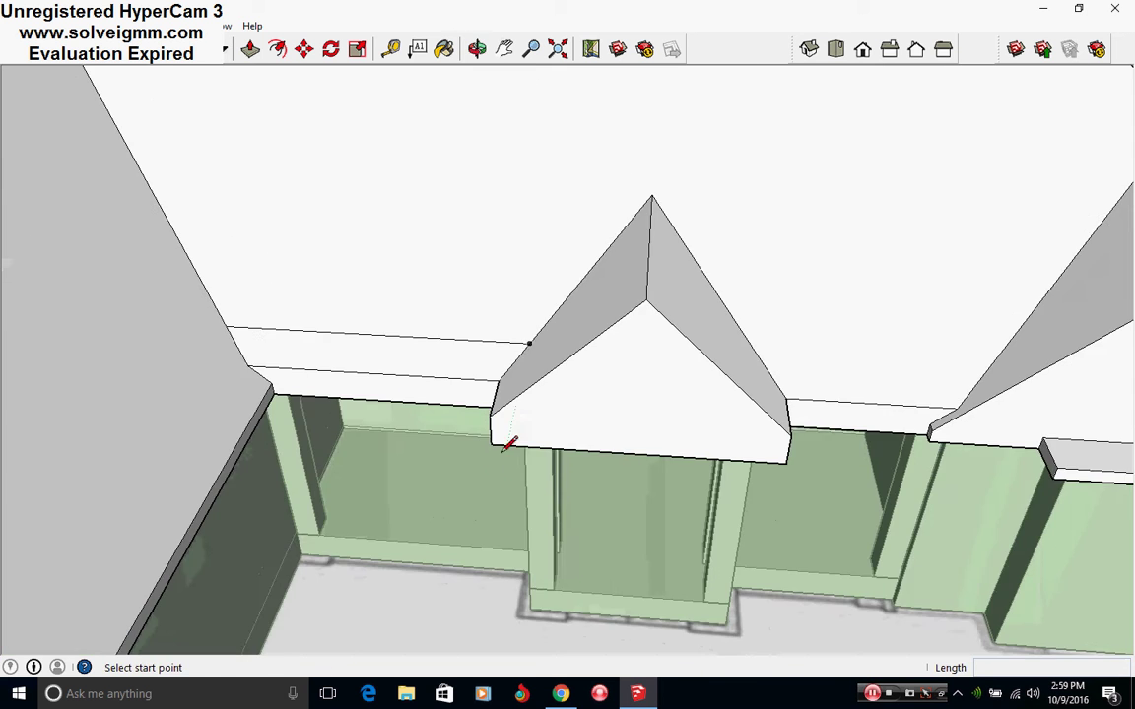
pyautogui.scroll(-3, 508, 445)
pyautogui.scroll(-6, 554, 441)
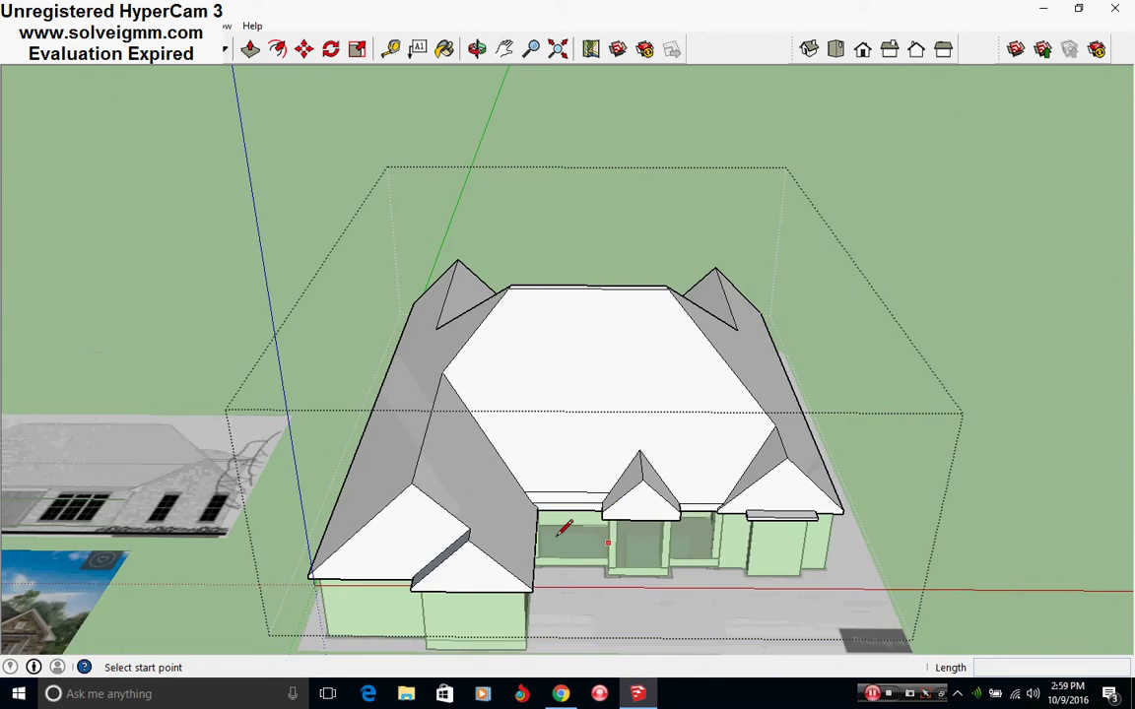
# - Draw a line along the base of the porch opening beside the entrance and a 7' 1" upright line from its midpoint
pyautogui.moveTo(558, 535); pyautogui.dragTo(622, 524, button='middle')
pyautogui.scroll(5, 721, 473)
pyautogui.scroll(4, 550, 493)
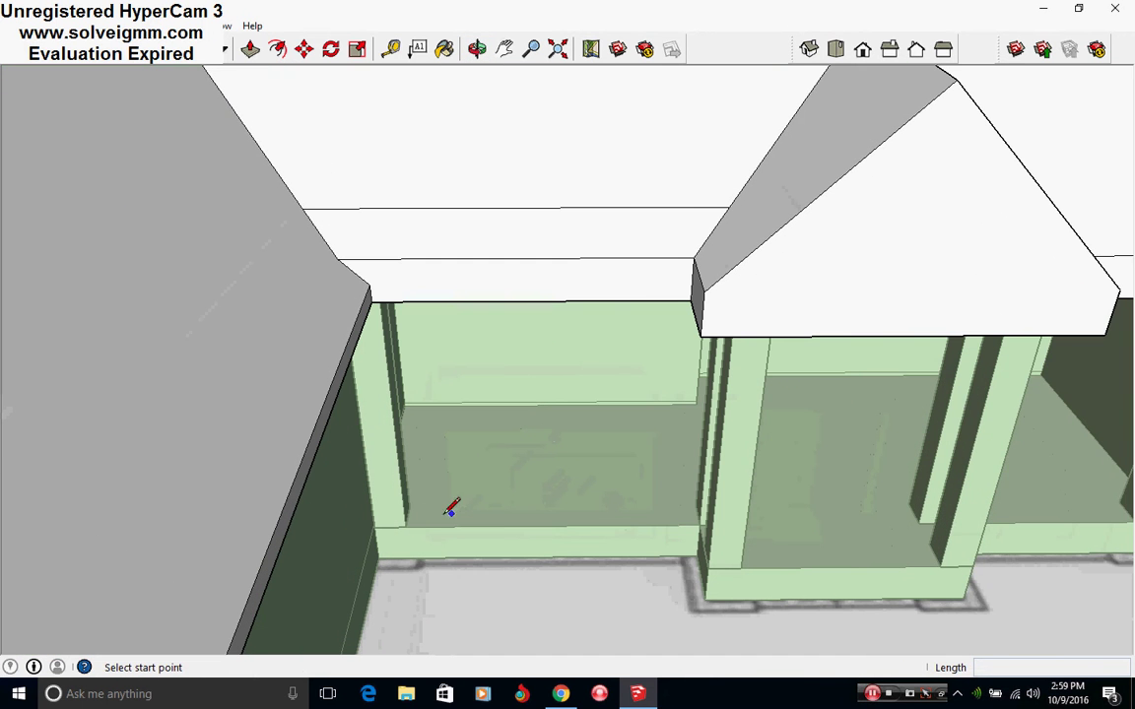
pyautogui.scroll(1, 679, 515)
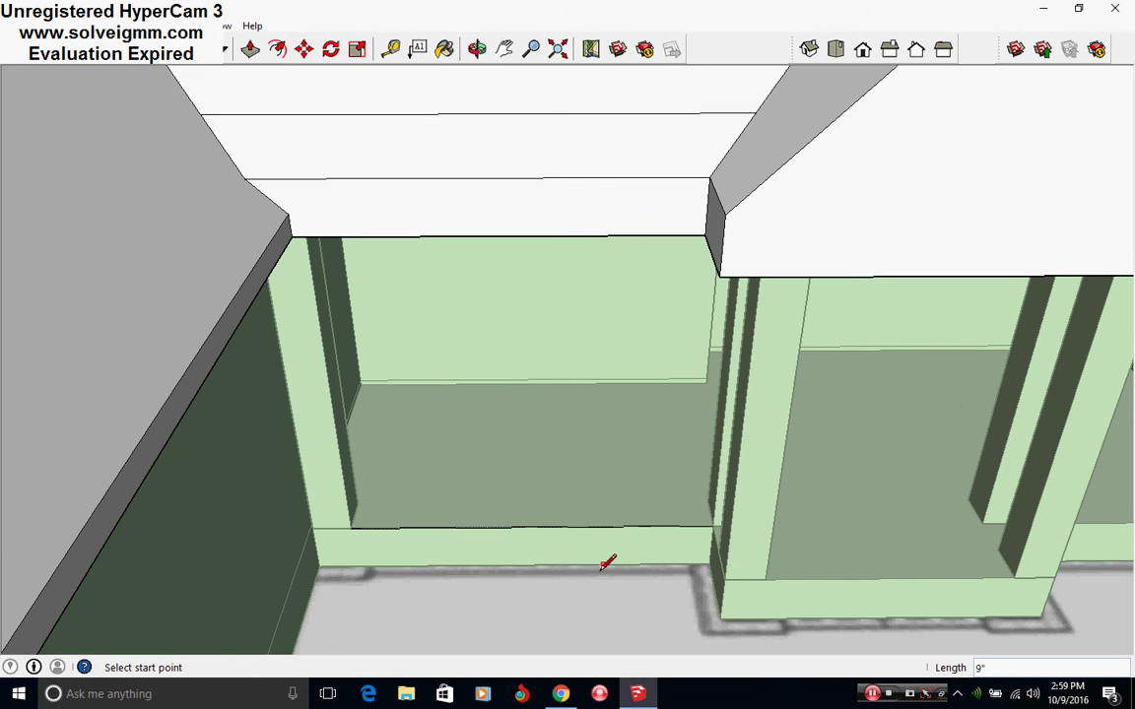
pyautogui.scroll(-3, 600, 571)
pyautogui.moveTo(600, 571); pyautogui.dragTo(528, 534, button='middle')
pyautogui.scroll(-1, 528, 534)
pyautogui.click(526, 534)
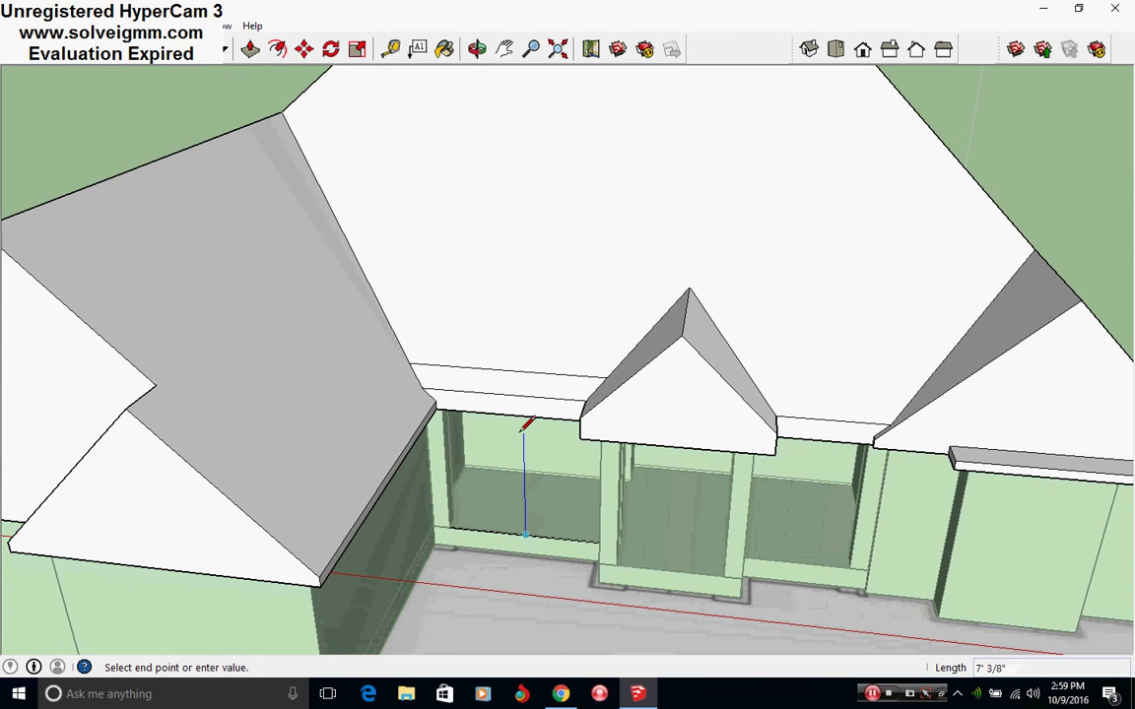
pyautogui.scroll(-4, 525, 427)
pyautogui.click(525, 480)
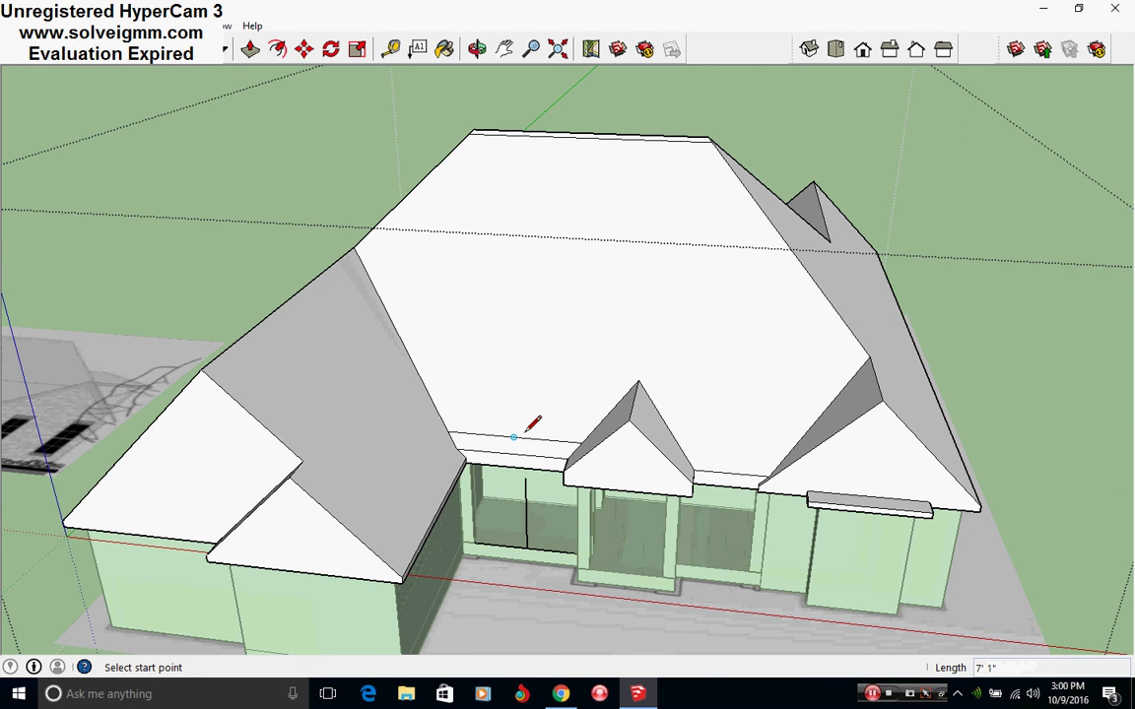
# - Draw a tall vertical line upward from the midpoint of the line just above the eave
pyautogui.click(525, 437)
pyautogui.moveTo(525, 437); pyautogui.dragTo(616, 339, button='middle')
pyautogui.scroll(2, 652, 536)
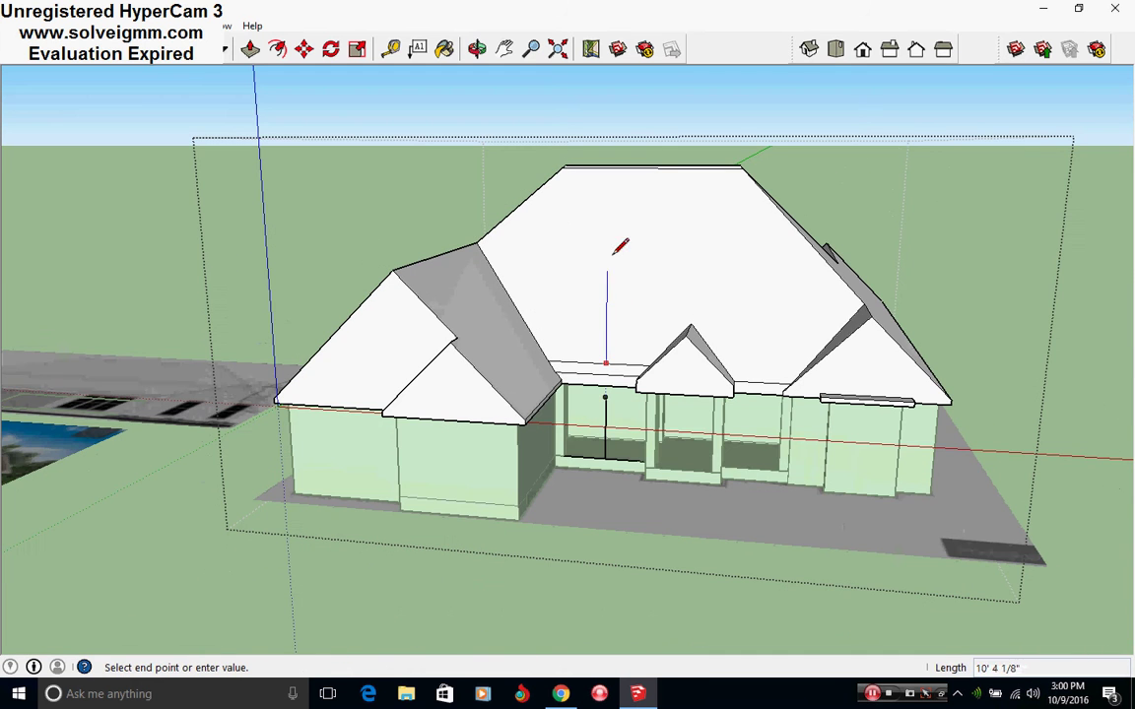
pyautogui.scroll(3, 613, 437)
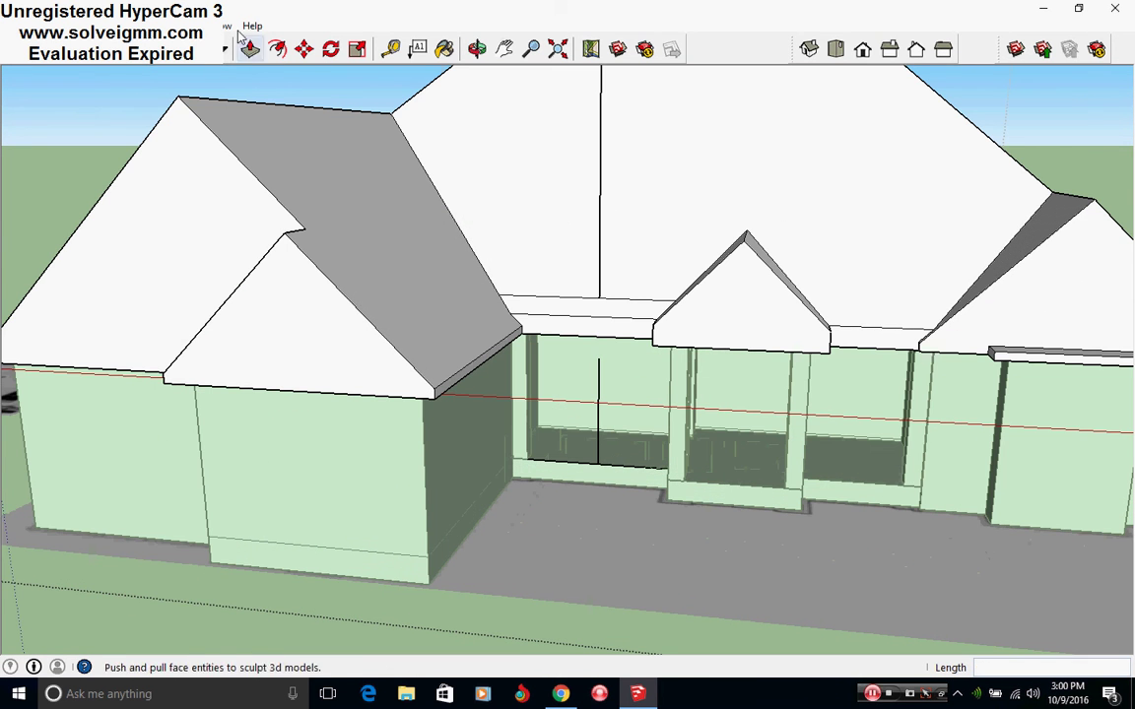
# - Erase the line along the porch opening's base together with the upright line standing on it
pyautogui.press('e')
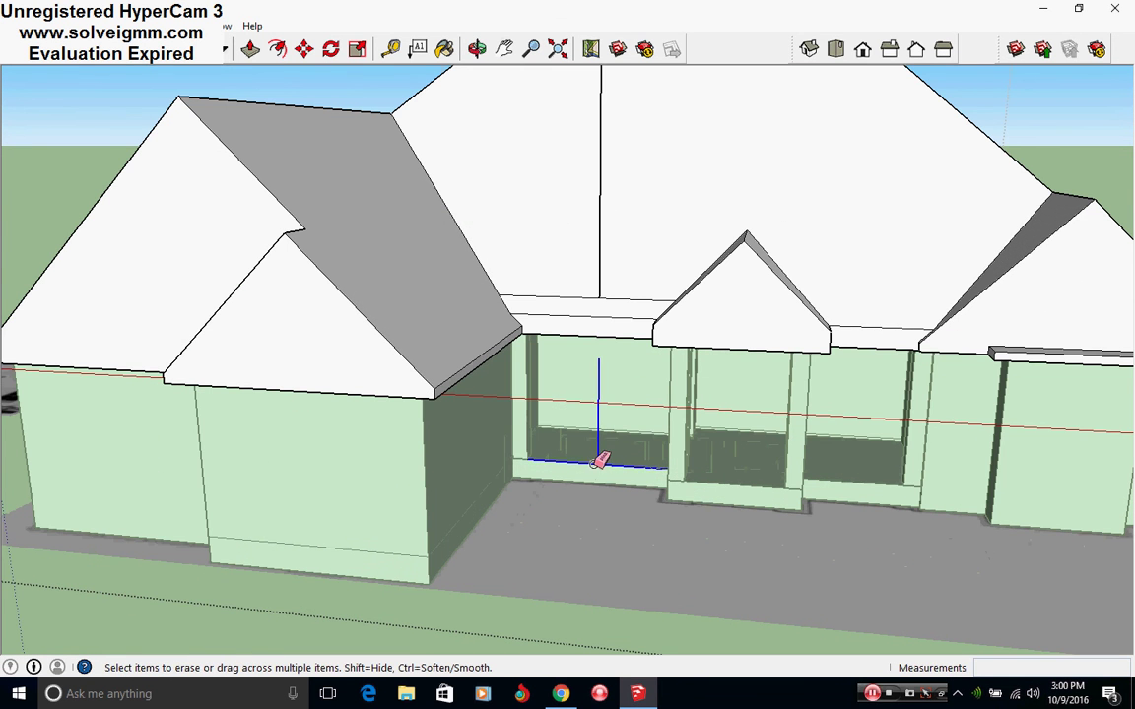
pyautogui.moveTo(599, 460)
pyautogui.mouseDown(button='middle')
pyautogui.moveTo(597, 316)
pyautogui.moveTo(598, 446)
pyautogui.moveTo(629, 466)
pyautogui.mouseUp(button='middle')
pyautogui.scroll(1, 610, 446)
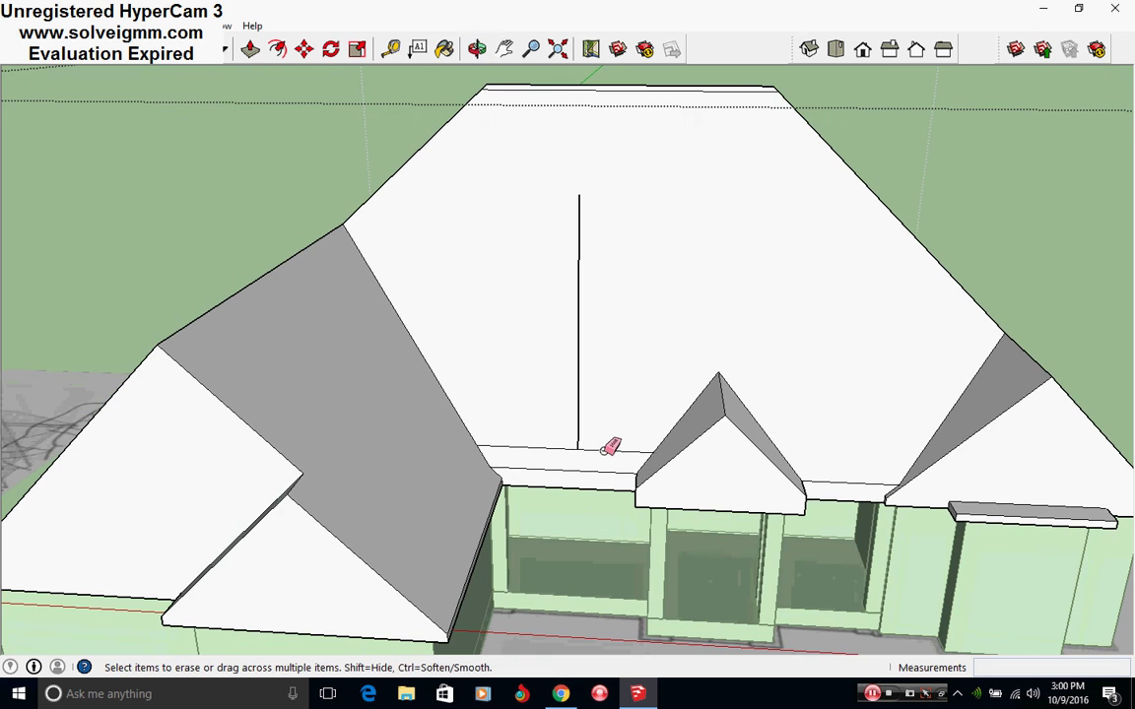
pyautogui.click(84, 48)
pyautogui.scroll(3, 537, 513)
pyautogui.moveTo(537, 513); pyautogui.dragTo(452, 520, button='middle')
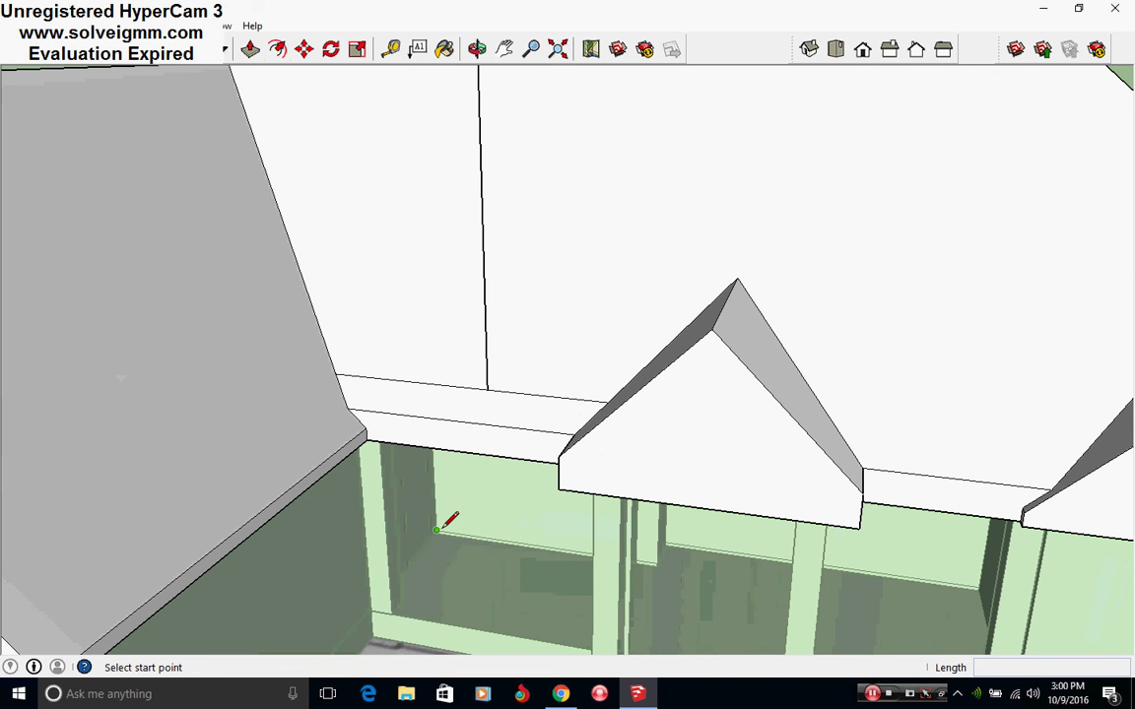
pyautogui.click(437, 530)
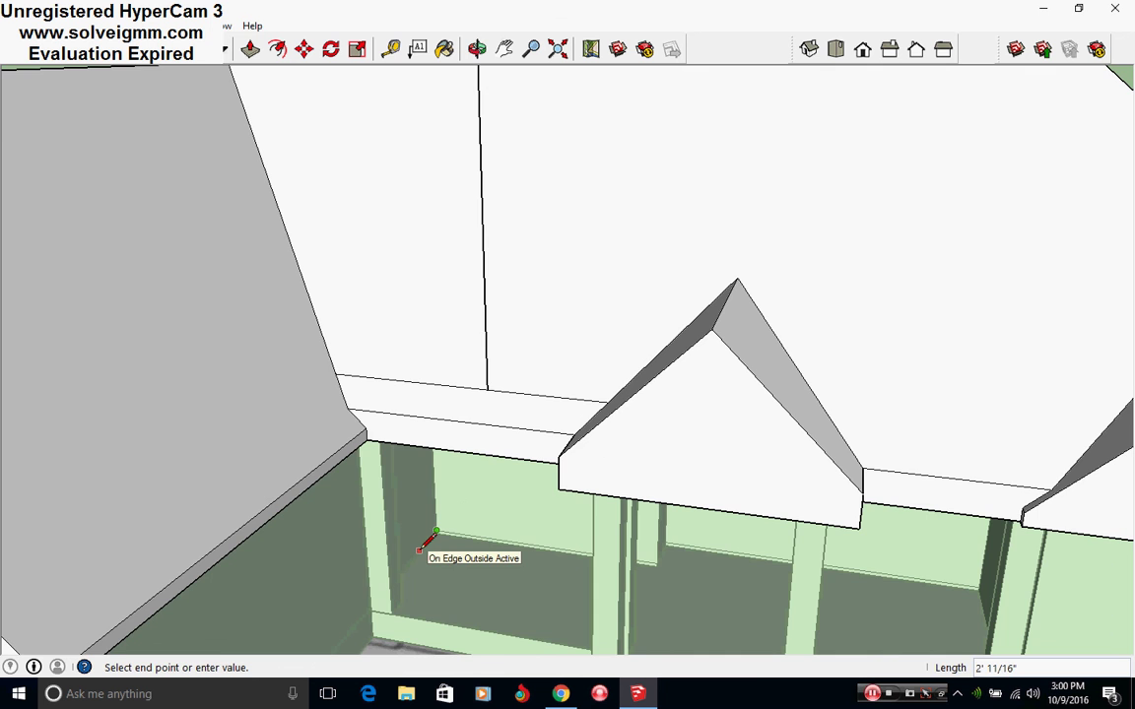
pyautogui.moveTo(420, 551); pyautogui.dragTo(513, 558, button='middle')
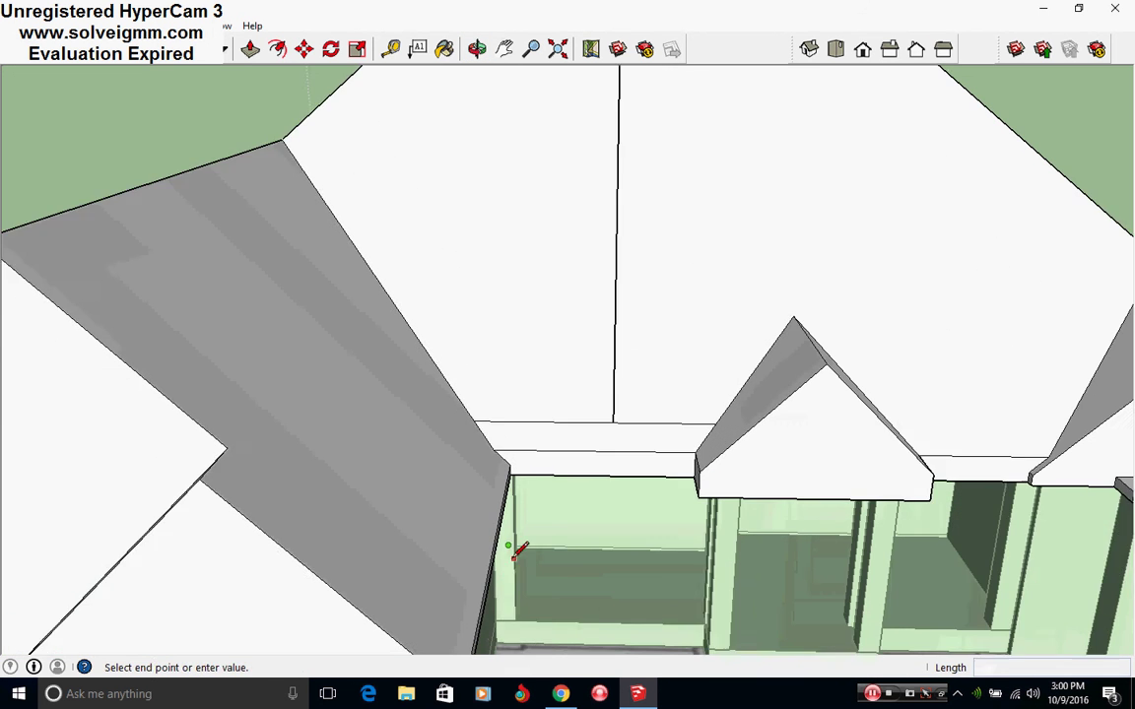
pyautogui.scroll(-1, 513, 557)
pyautogui.press('Escape')
# - Draw a diagonal line from the valley end of the line above the eave upward across the tall vertical line
pyautogui.click(482, 434)
pyautogui.moveTo(563, 482); pyautogui.dragTo(588, 539, button='middle')
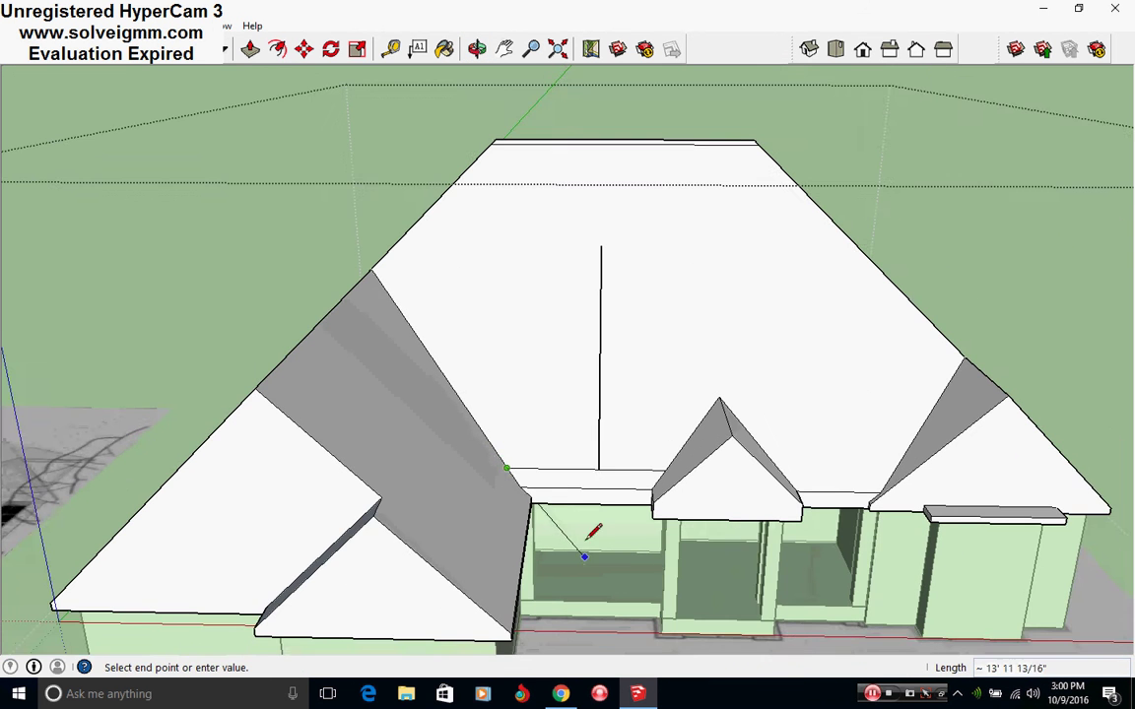
pyautogui.scroll(2, 588, 479)
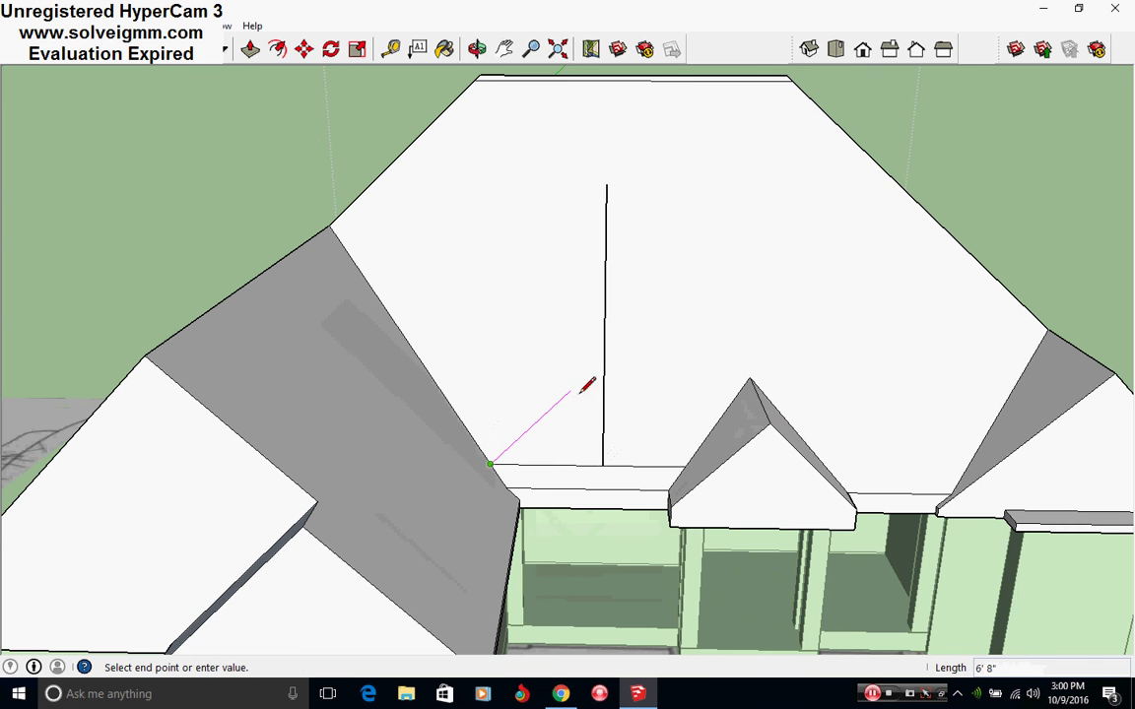
pyautogui.click(714, 255)
# - Draw a level line about 3' 2" long from the entrance gable's ridge sideways, away from the tall vertical line
pyautogui.moveTo(696, 299); pyautogui.dragTo(648, 456, button='middle')
pyautogui.scroll(3, 756, 589)
pyautogui.moveTo(757, 589); pyautogui.dragTo(735, 705, button='middle')
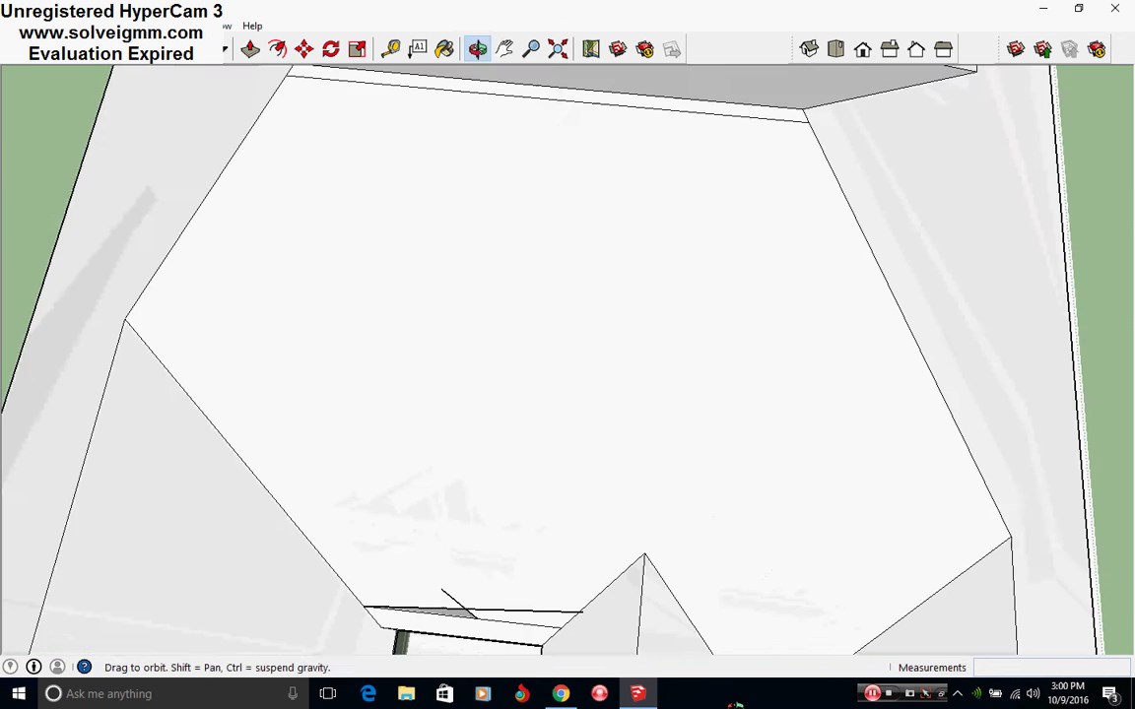
pyautogui.scroll(-2, 590, 500)
pyautogui.scroll(2, 590, 537)
pyautogui.press('Escape')
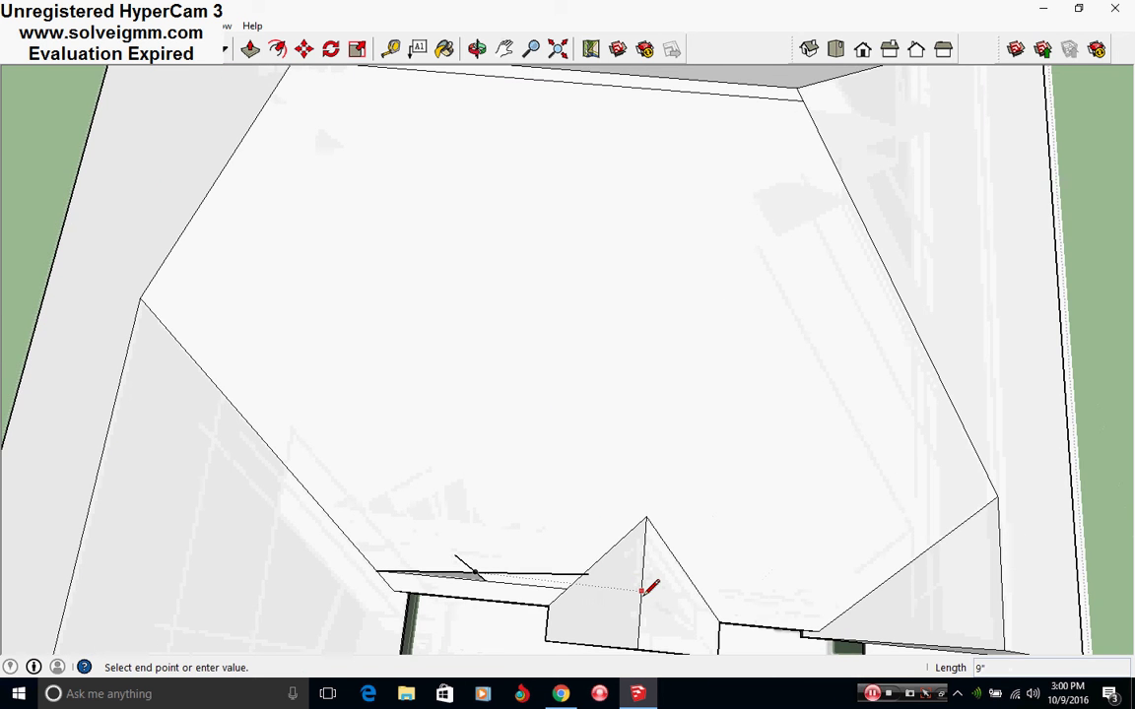
pyautogui.moveTo(646, 588); pyautogui.dragTo(643, 438, button='middle')
pyautogui.scroll(3, 671, 468)
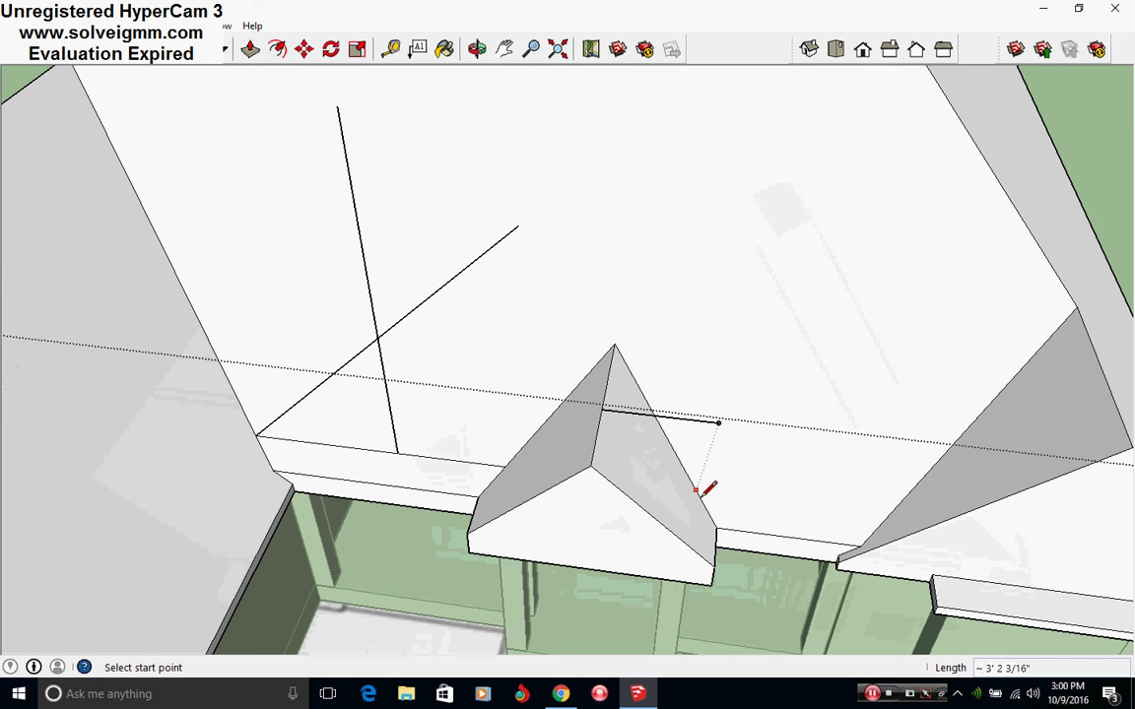
# - Draw lines from the entrance gable's ridge point to its two valley edges, plus a diagonal line crossing the existing diagonal on the main slope
pyautogui.click(706, 508)
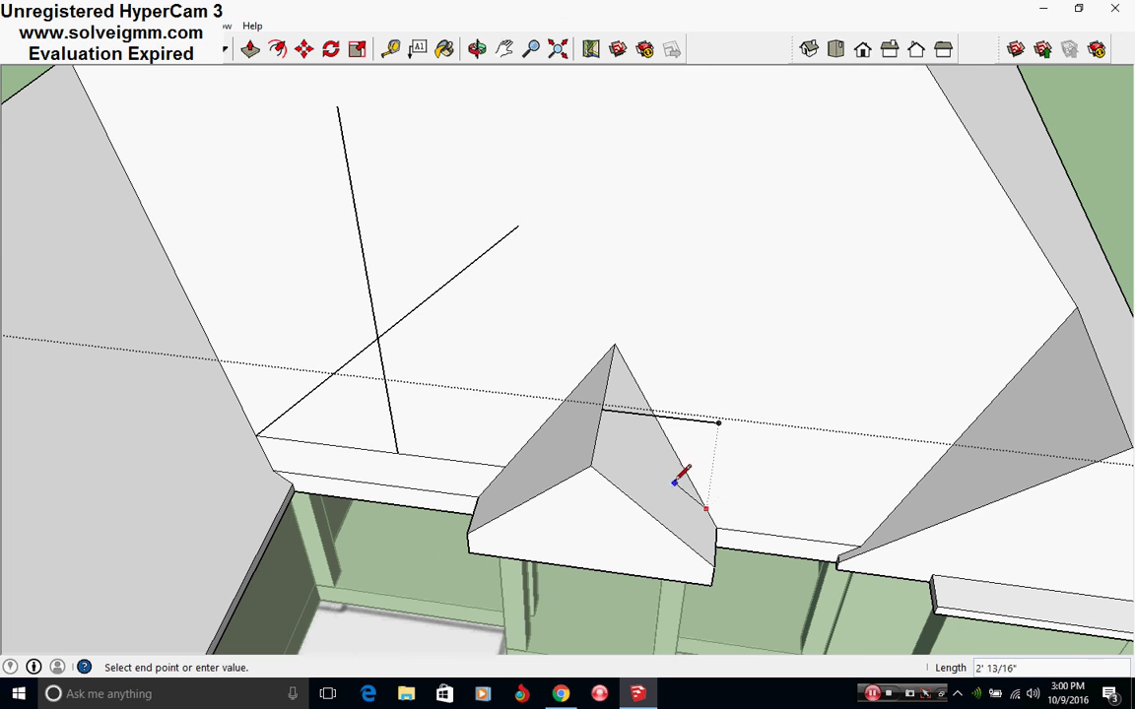
pyautogui.click(603, 408)
pyautogui.moveTo(603, 408); pyautogui.dragTo(595, 506, button='middle')
pyautogui.click(612, 452)
pyautogui.click(510, 353)
pyautogui.press('Escape')
pyautogui.scroll(1, 612, 455)
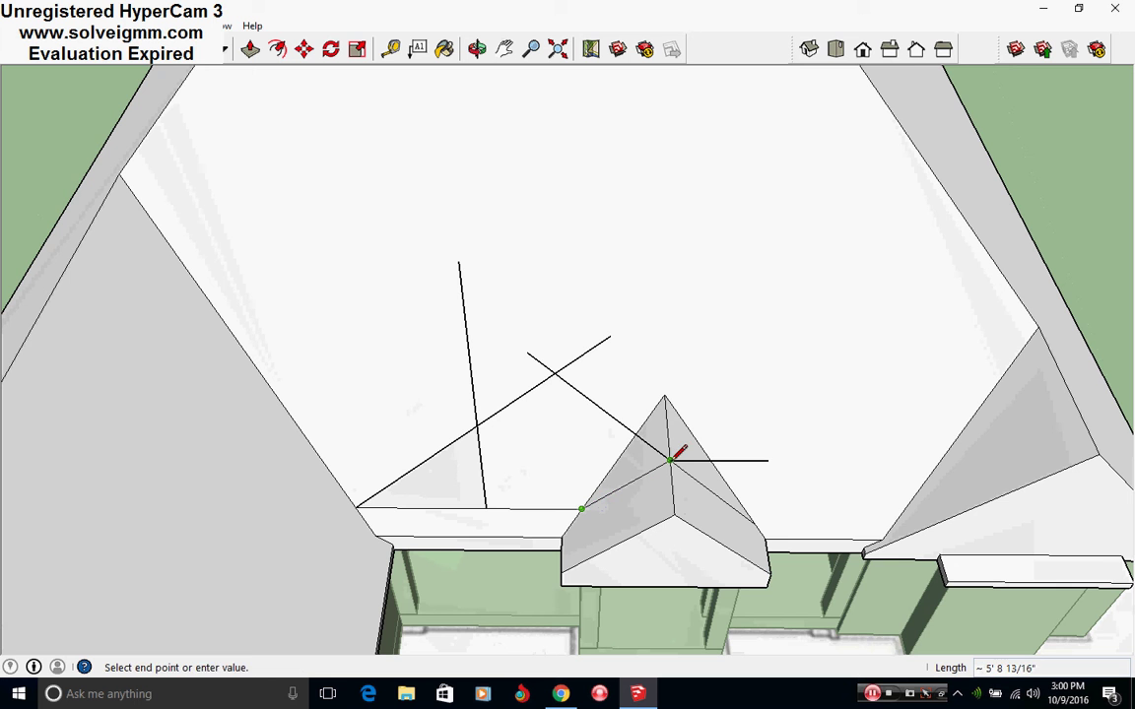
# - Erase the level line, the new crossing diagonal and the line on the entrance gable's far slope
pyautogui.moveTo(440, 264); pyautogui.dragTo(469, 532, button='middle')
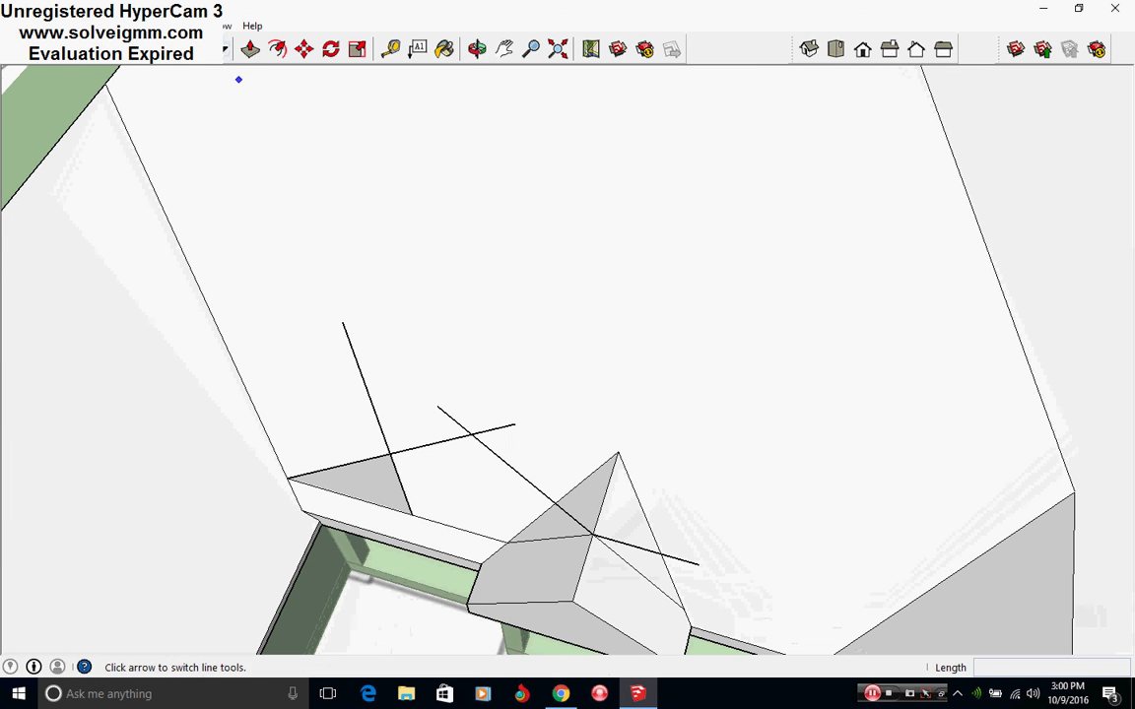
pyautogui.press('e')
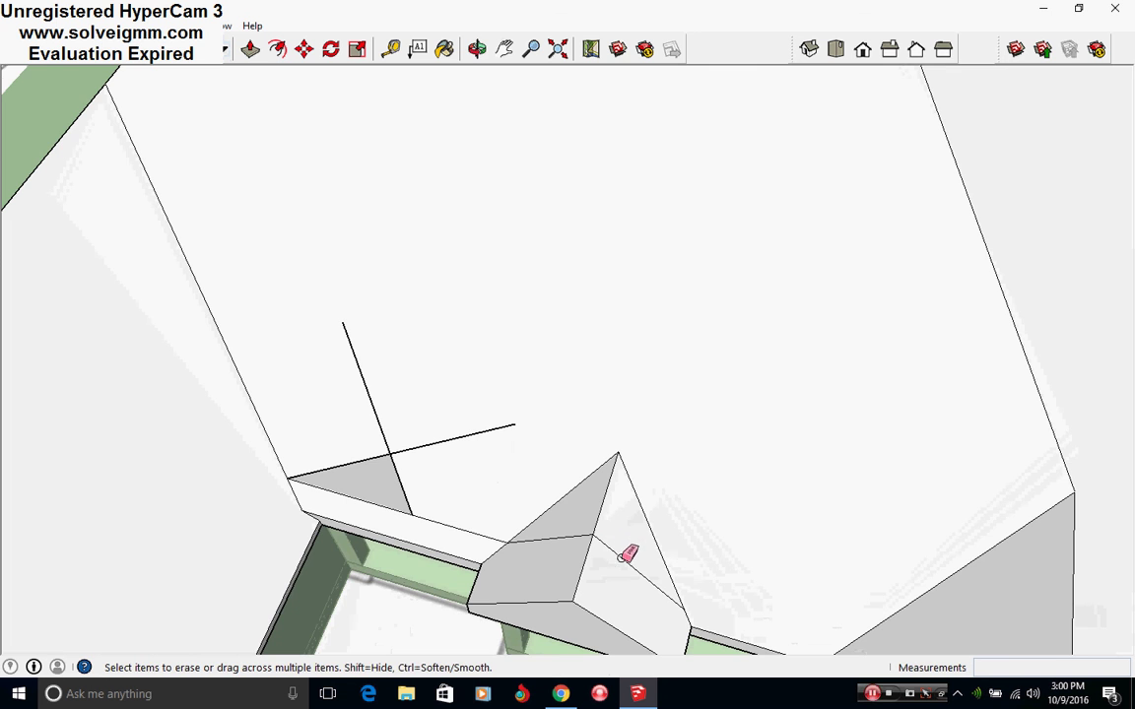
pyautogui.moveTo(626, 554)
pyautogui.mouseDown(button='middle')
pyautogui.moveTo(646, 488)
pyautogui.moveTo(314, 554)
pyautogui.mouseUp(button='middle')
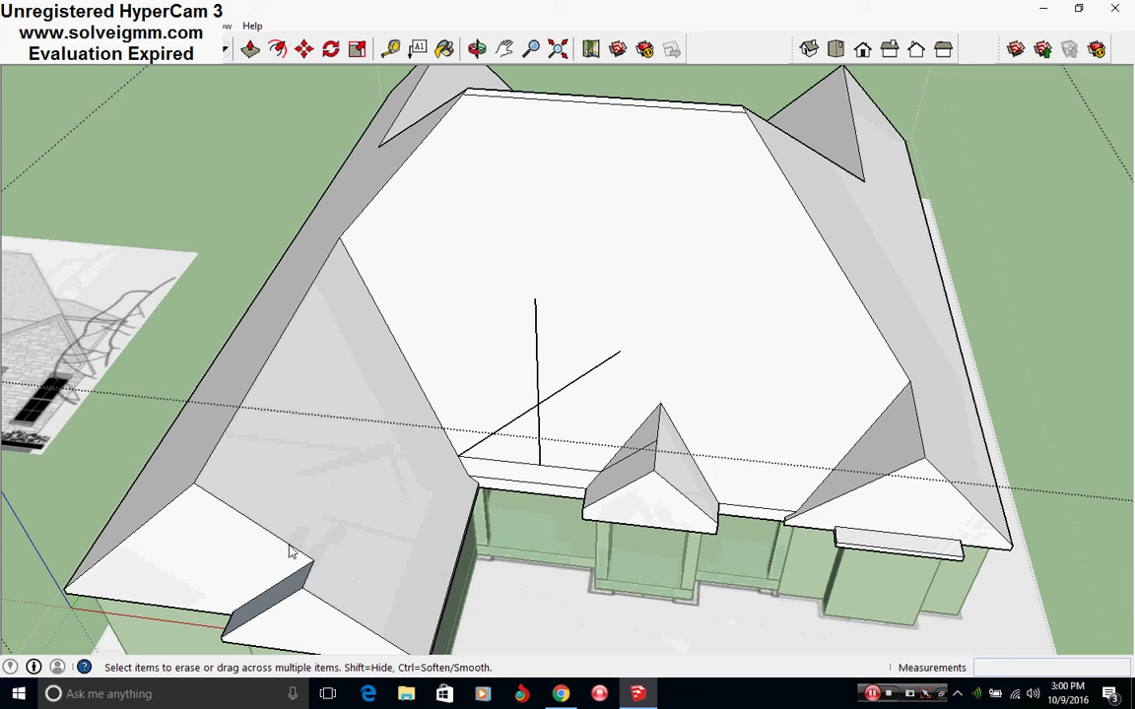
# - Copy the garage gable's short sloping edge onto the entrance gable's ridge point, and erase the overshooting ends and the tall vertical line
pyautogui.rightClick(290, 547)
pyautogui.click(304, 50)
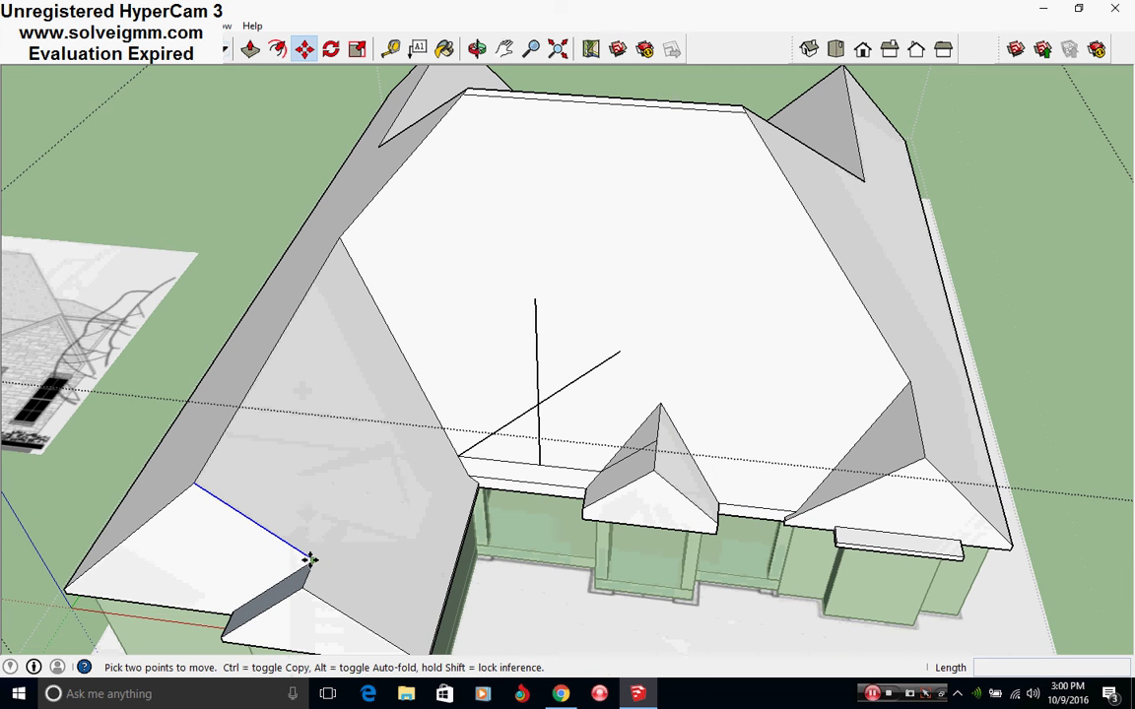
pyautogui.press('ctrl')
pyautogui.click(309, 559)
pyautogui.click(656, 440)
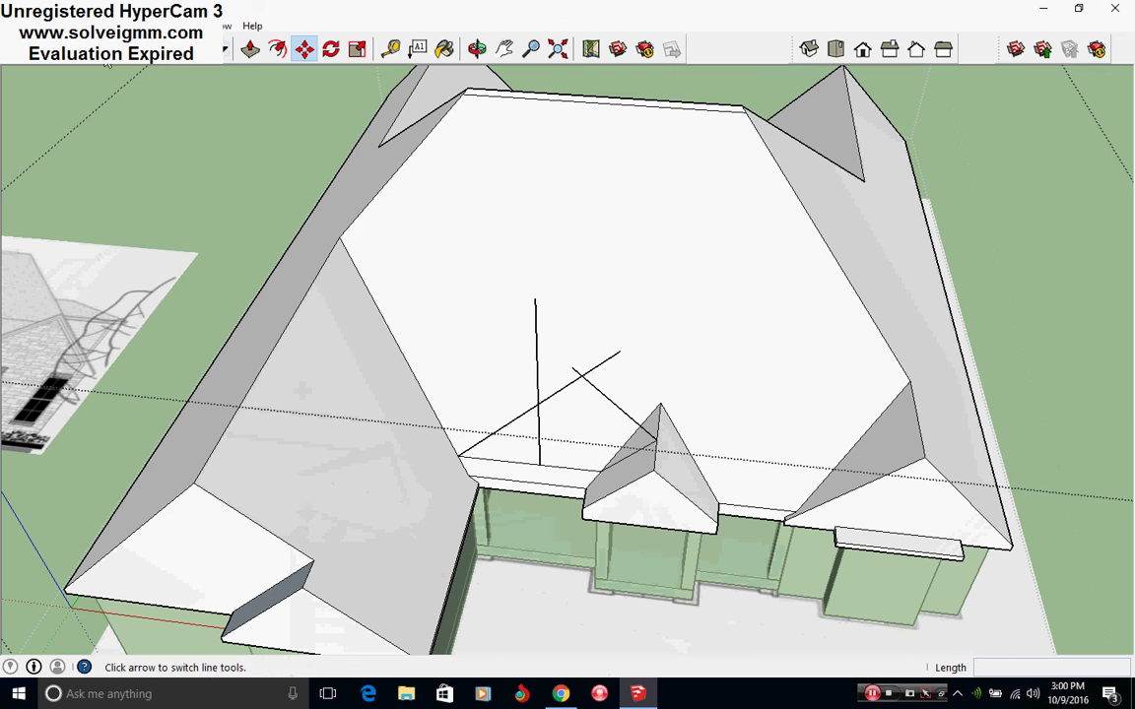
pyautogui.press('e')
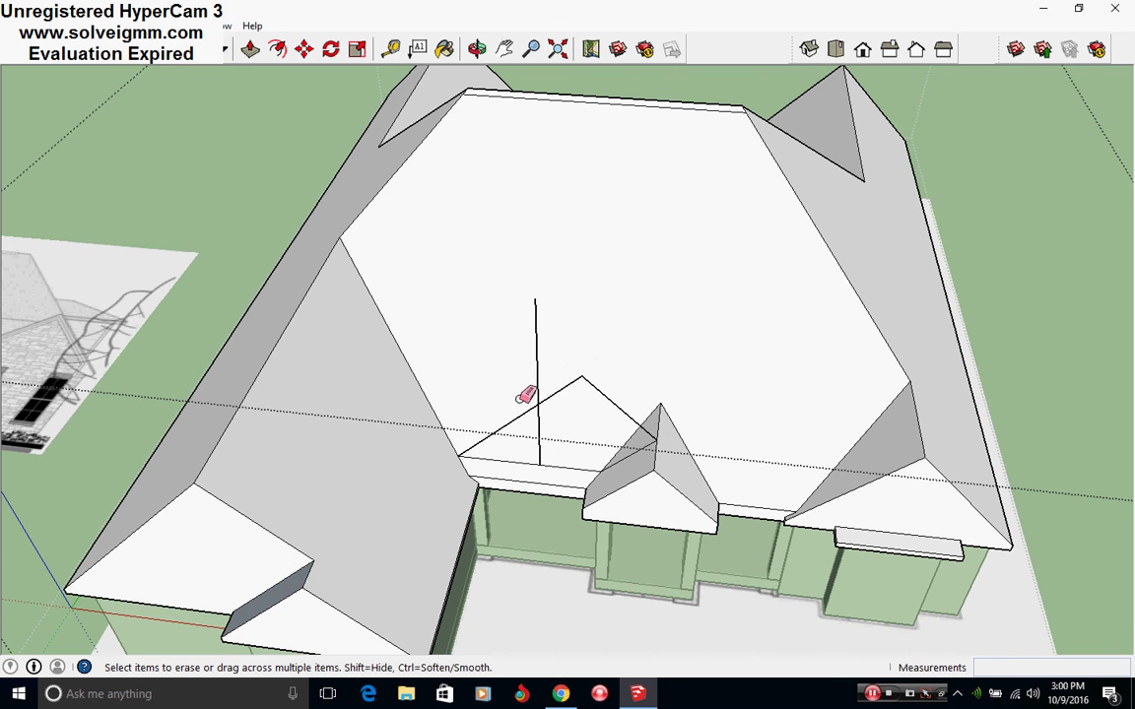
pyautogui.click(538, 439)
# - Close the larger gable's face beside the entrance gable and draw its ridge and valley lines on the main roof slope
pyautogui.scroll(3, 637, 438)
pyautogui.moveTo(638, 436); pyautogui.dragTo(620, 492, button='middle')
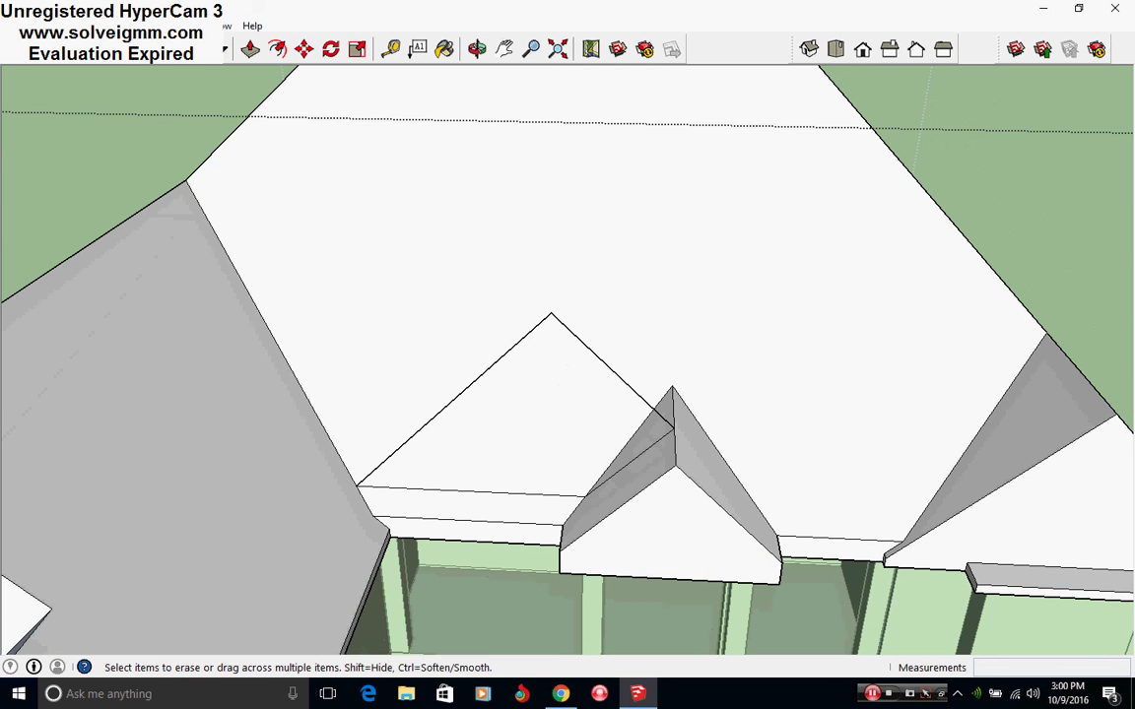
pyautogui.click(118, 61)
pyautogui.click(585, 497)
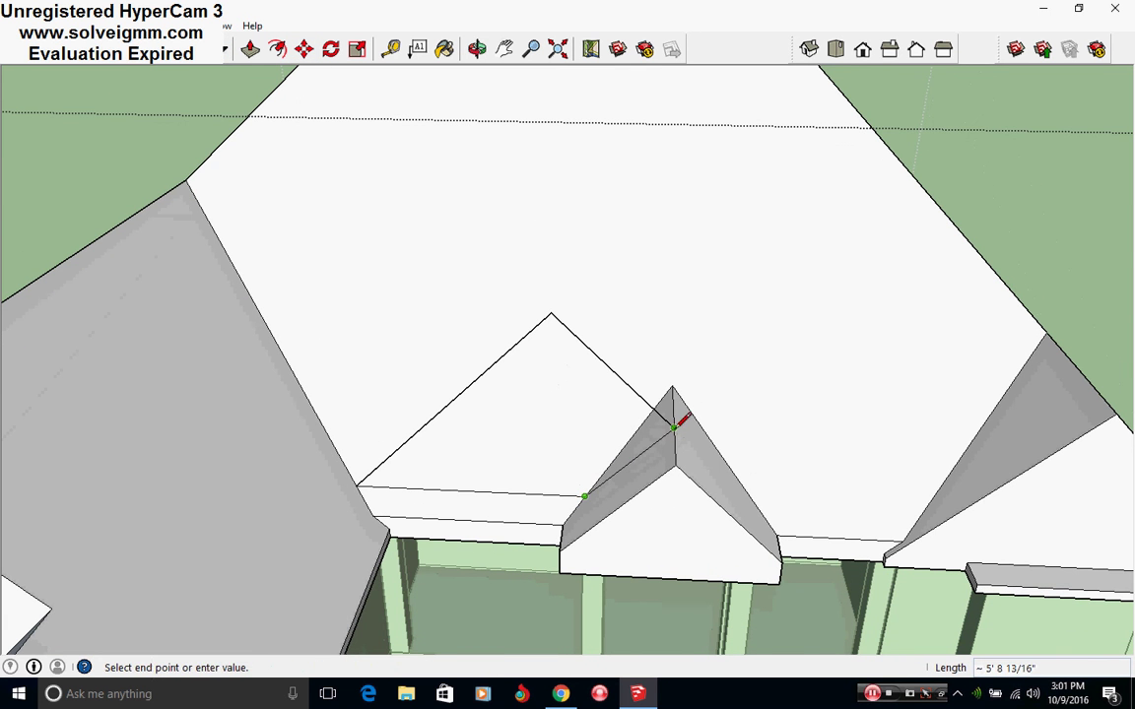
pyautogui.moveTo(680, 422); pyautogui.dragTo(620, 473, button='middle')
pyautogui.scroll(-5, 591, 468)
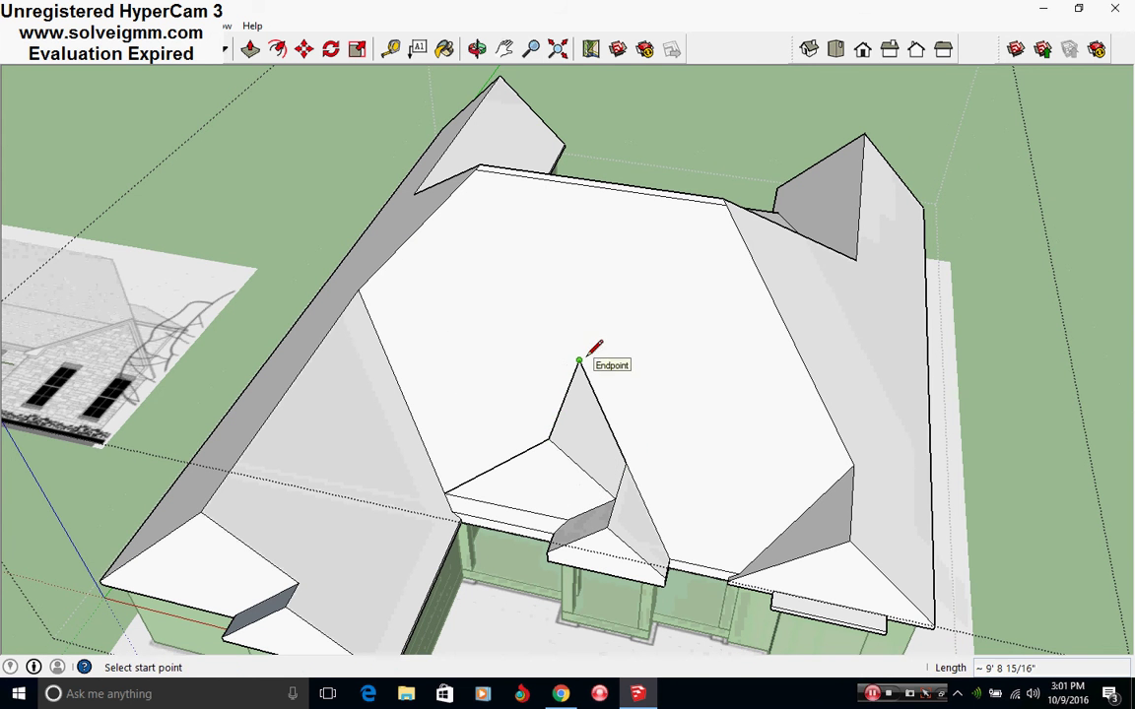
pyautogui.click(579, 362)
pyautogui.click(447, 492)
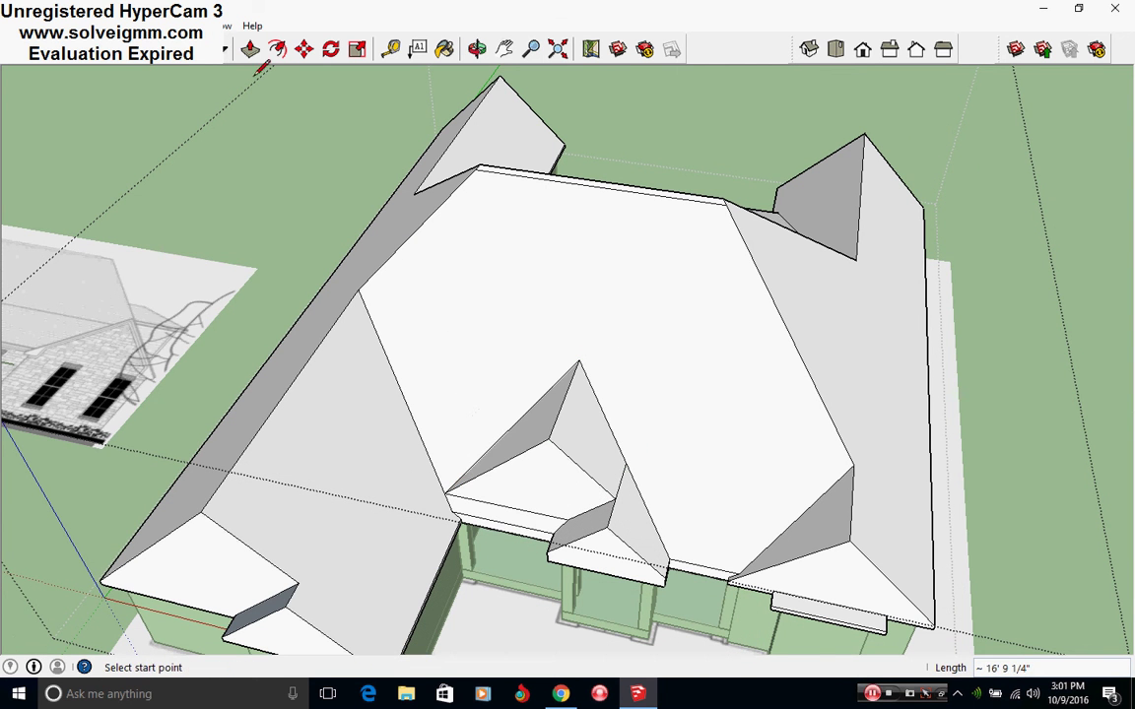
# - Erase the part of the entrance gable's ridge that runs across the larger gable's slope
pyautogui.click(86, 53)
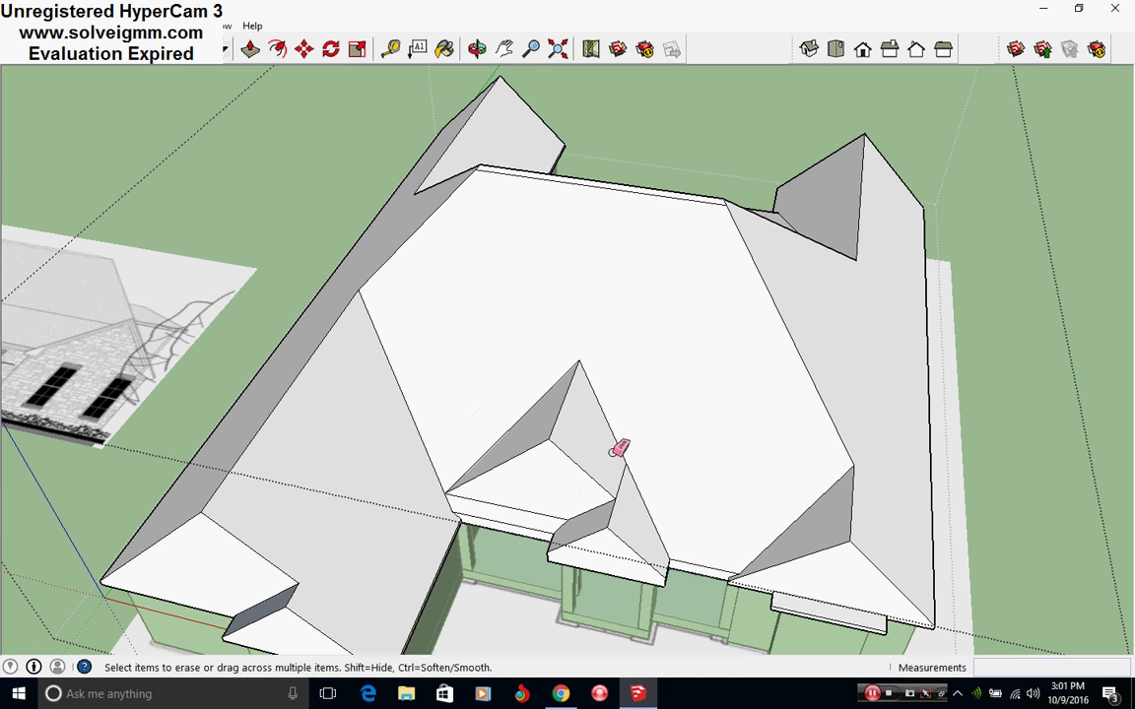
pyautogui.scroll(-3, 610, 463)
pyautogui.scroll(3, 588, 501)
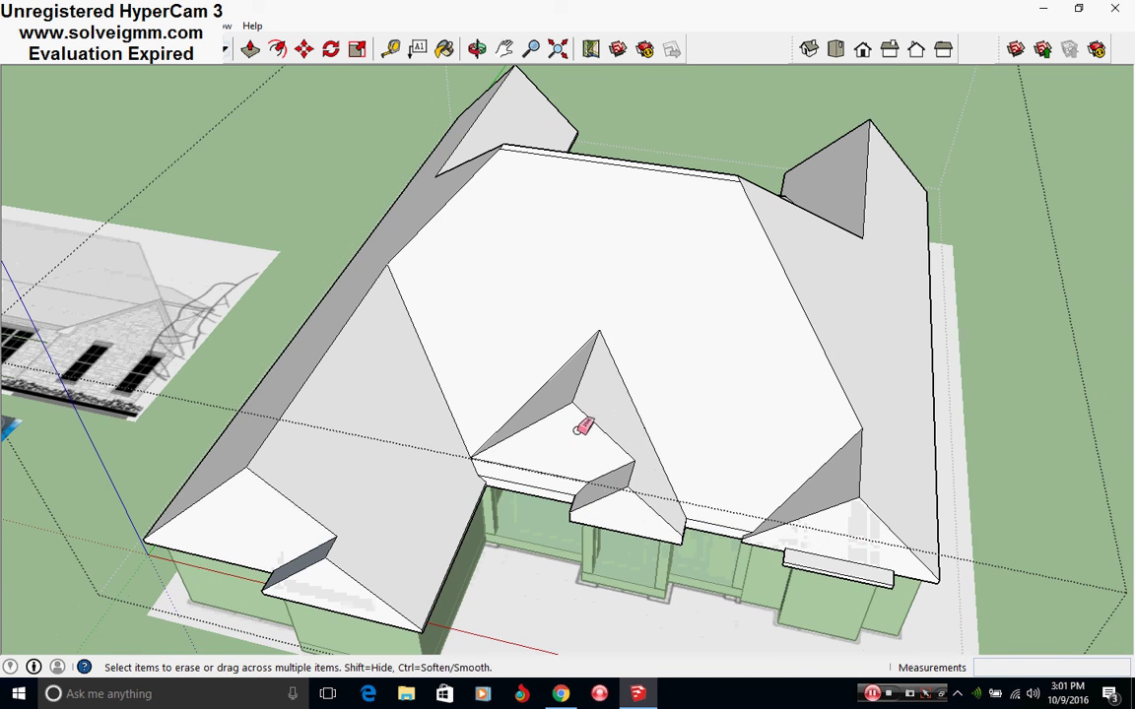
# - Erase a leftover edge on the underside of the roof near the new gables and close the roof group
pyautogui.scroll(5, 582, 427)
pyautogui.moveTo(446, 357)
pyautogui.mouseDown(button='middle')
pyautogui.moveTo(352, 413)
pyautogui.moveTo(268, 365)
pyautogui.mouseUp(button='middle')
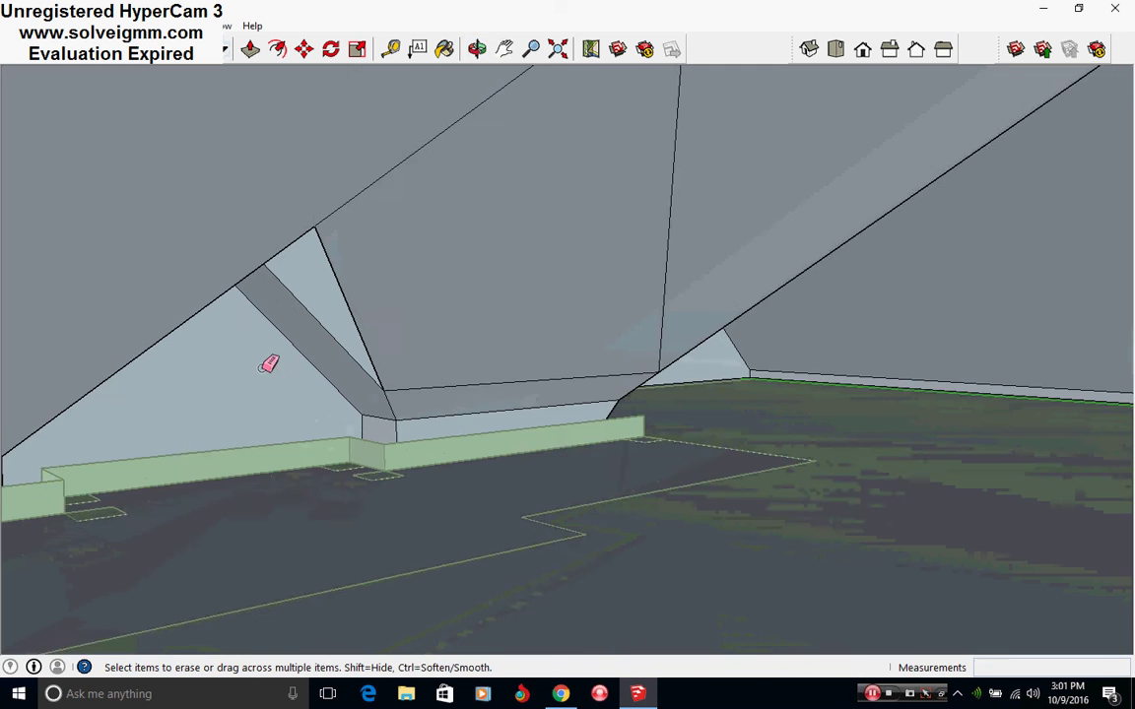
pyautogui.scroll(2, 398, 396)
pyautogui.click(357, 345)
pyautogui.moveTo(589, 383); pyautogui.dragTo(293, 334, button='middle')
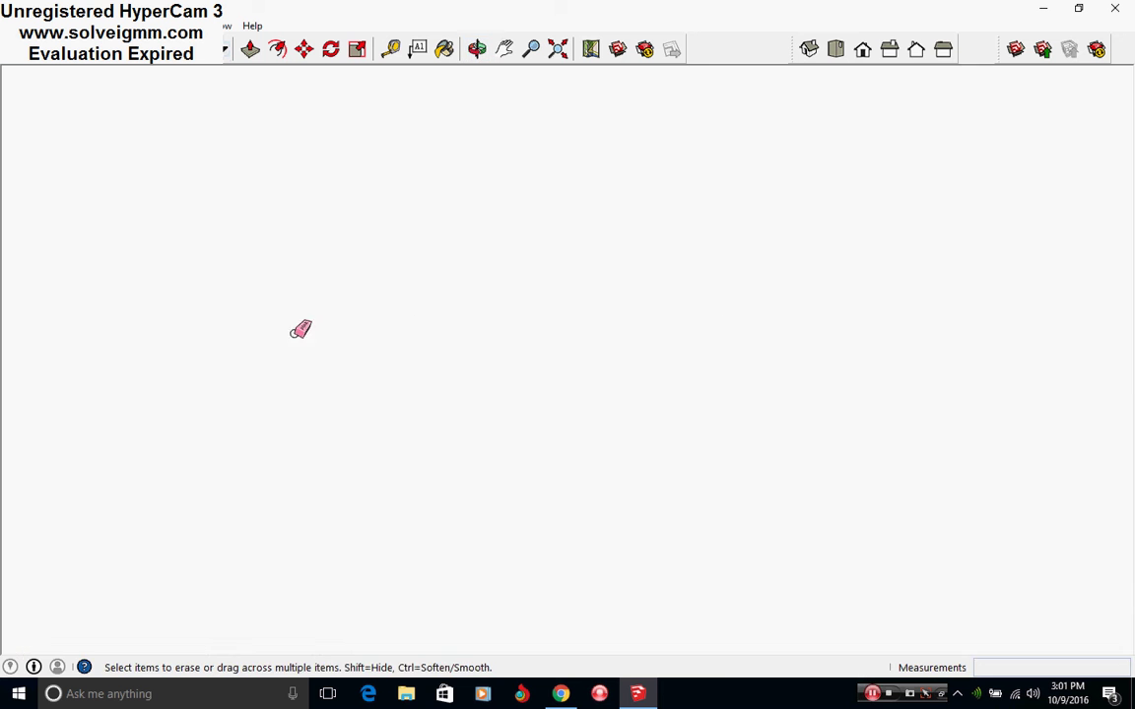
pyautogui.scroll(3, 275, 313)
pyautogui.moveTo(764, 338)
pyautogui.mouseDown(button='middle')
pyautogui.moveTo(443, 392)
pyautogui.moveTo(653, 376)
pyautogui.moveTo(303, 380)
pyautogui.moveTo(558, 439)
pyautogui.mouseUp(button='middle')
pyautogui.scroll(-2, 558, 439)
pyautogui.rightClick(780, 306)
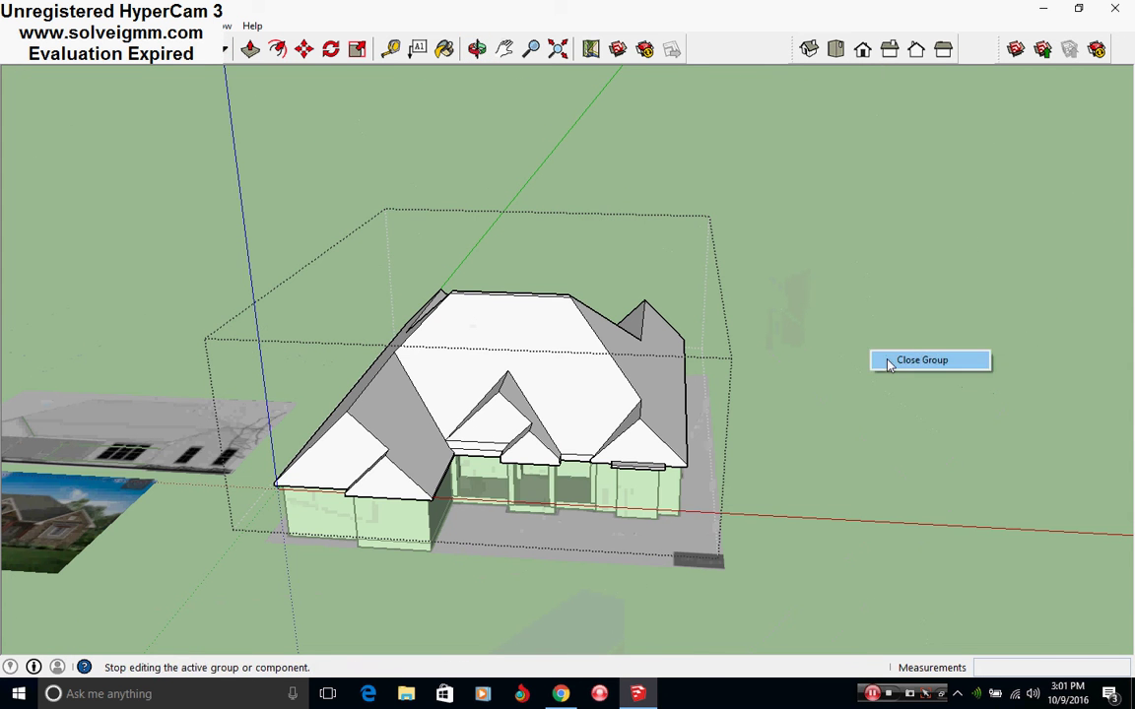
pyautogui.click(796, 323)
# - Open the roof group, erase the extra line just below the main ridge, and close the group
pyautogui.click(115, 48)
pyautogui.scroll(3, 394, 454)
pyautogui.moveTo(258, 412); pyautogui.dragTo(769, 393, button='middle')
pyautogui.moveTo(296, 407)
pyautogui.mouseDown(button='middle')
pyautogui.moveTo(776, 376)
pyautogui.moveTo(664, 451)
pyautogui.moveTo(504, 415)
pyautogui.moveTo(992, 375)
pyautogui.moveTo(683, 316)
pyautogui.moveTo(688, 398)
pyautogui.moveTo(646, 357)
pyautogui.moveTo(638, 369)
pyautogui.mouseUp(button='middle')
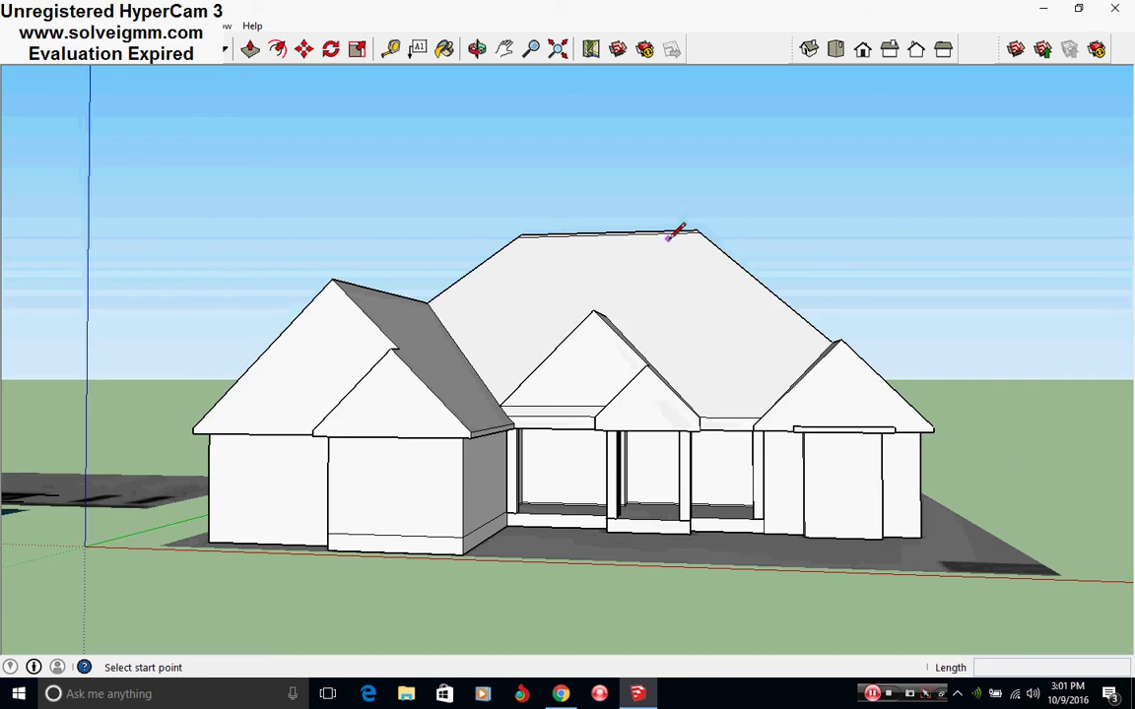
pyautogui.moveTo(674, 233); pyautogui.dragTo(573, 351, button='middle')
pyautogui.rightClick(630, 332)
pyautogui.click(669, 413)
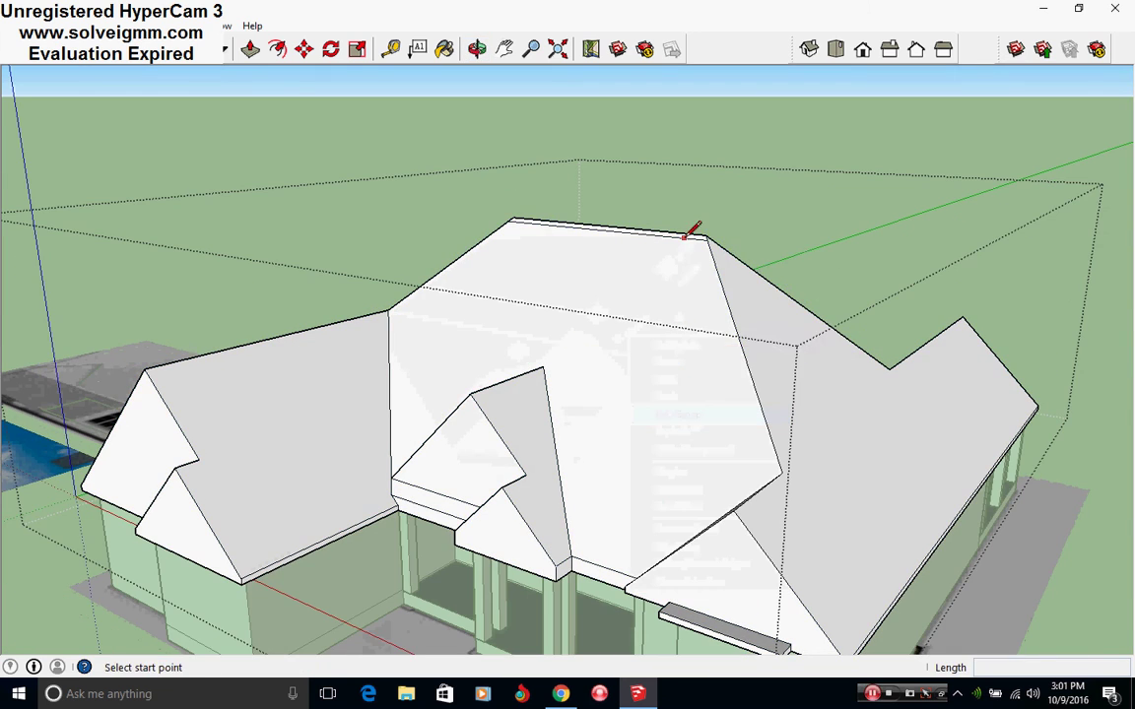
pyautogui.rightClick(685, 239)
pyautogui.click(714, 265)
pyautogui.moveTo(643, 311)
pyautogui.mouseDown(button='middle')
pyautogui.moveTo(421, 594)
pyautogui.moveTo(842, 588)
pyautogui.moveTo(907, 243)
pyautogui.mouseUp(button='middle')
pyautogui.rightClick(926, 243)
pyautogui.click(970, 251)
# - Move the roof group about 89' sideways along the red axis, off the walls, and undo the move
pyautogui.scroll(3, 733, 345)
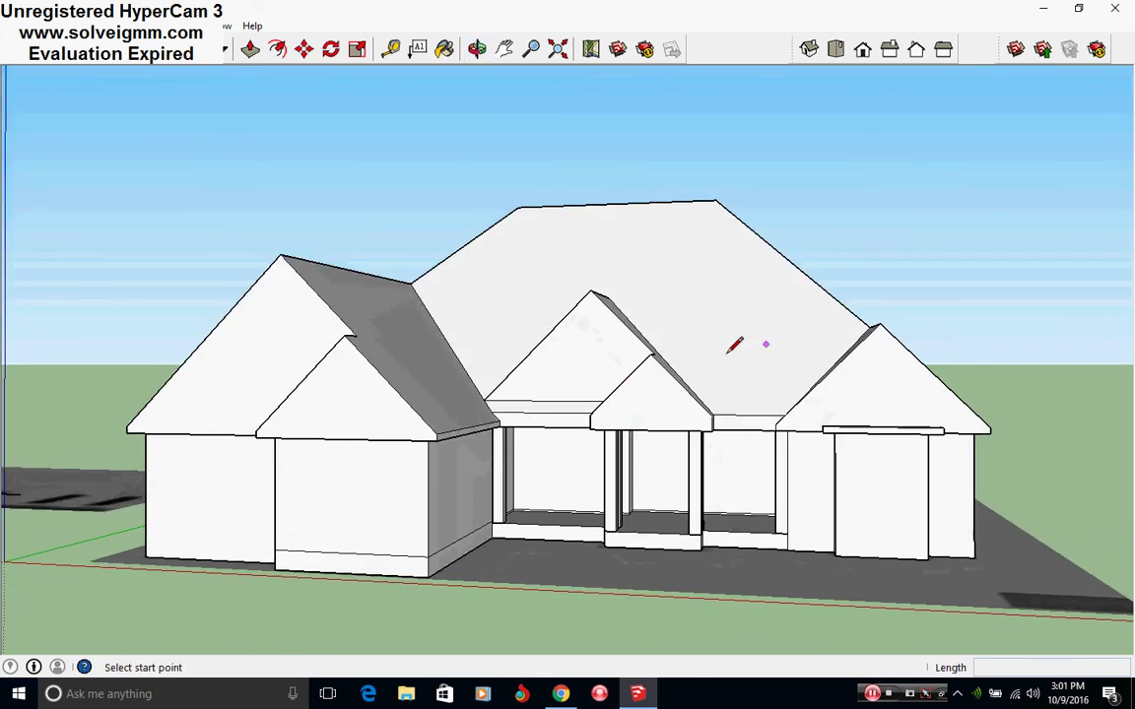
pyautogui.keyDown('shift'); pyautogui.moveTo(610, 399); pyautogui.dragTo(606, 425, button='middle'); pyautogui.keyUp('shift')
pyautogui.scroll(-2, 672, 425)
pyautogui.scroll(1, 859, 464)
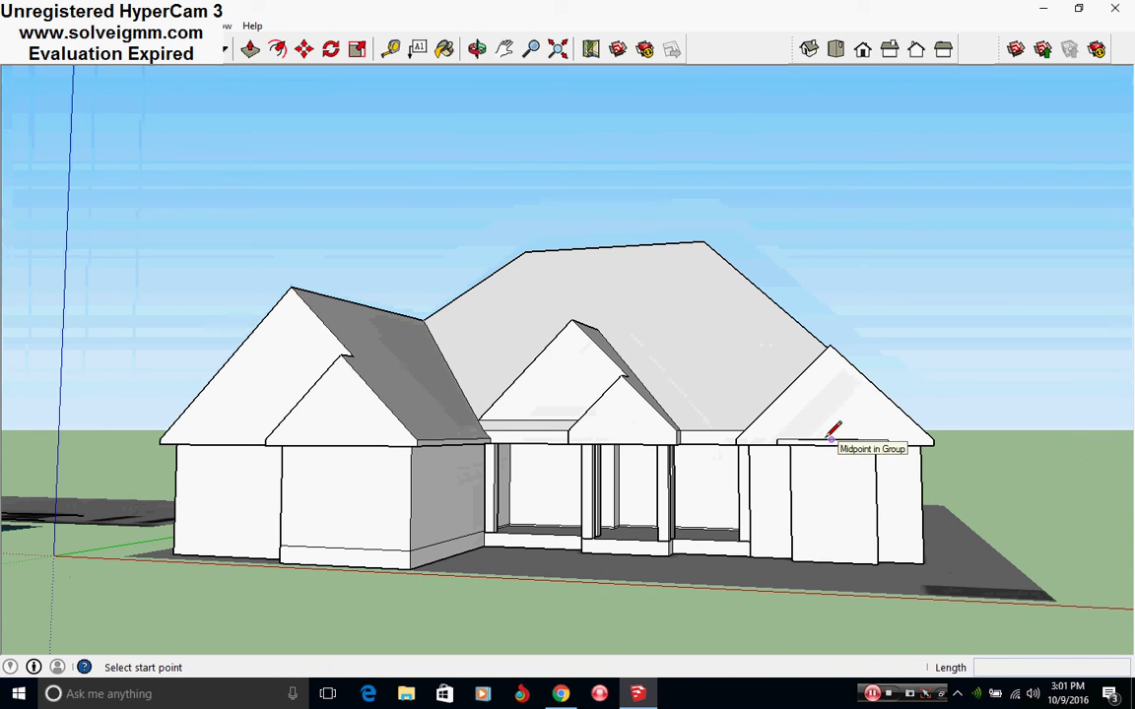
pyautogui.moveTo(833, 430); pyautogui.dragTo(634, 398, button='middle')
pyautogui.rightClick(632, 394)
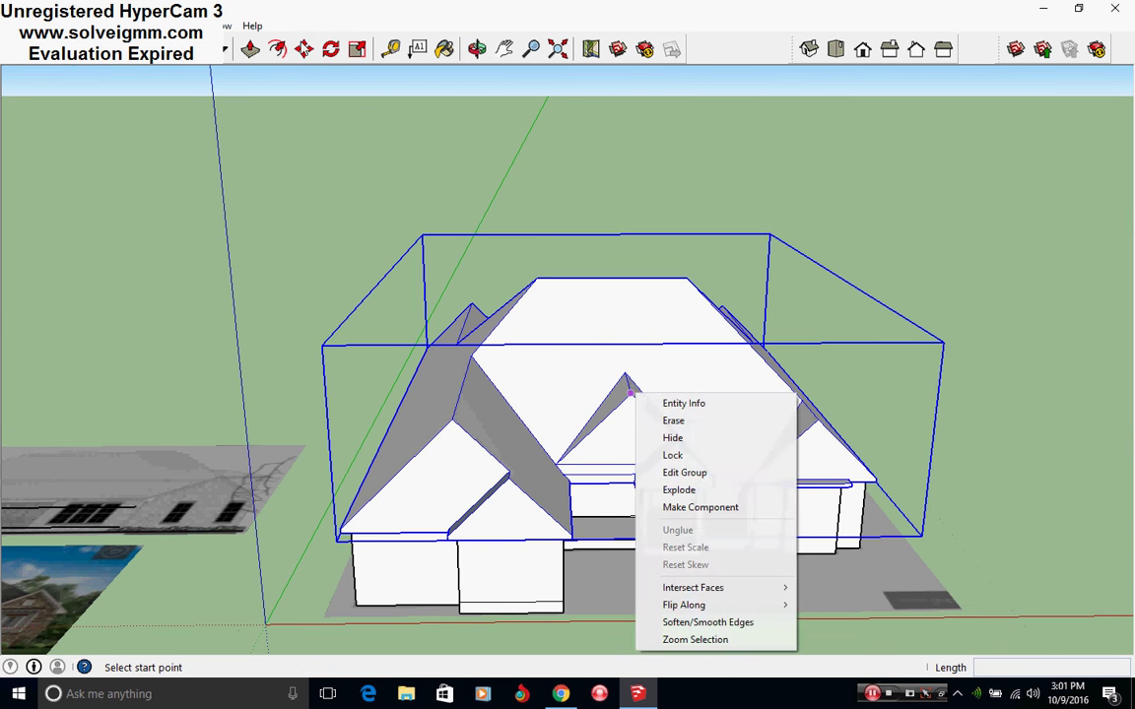
pyautogui.click(589, 363)
pyautogui.press('m')
pyautogui.click(581, 356)
pyautogui.scroll(-3, 535, 375)
pyautogui.moveTo(676, 339); pyautogui.dragTo(486, 410, button='middle')
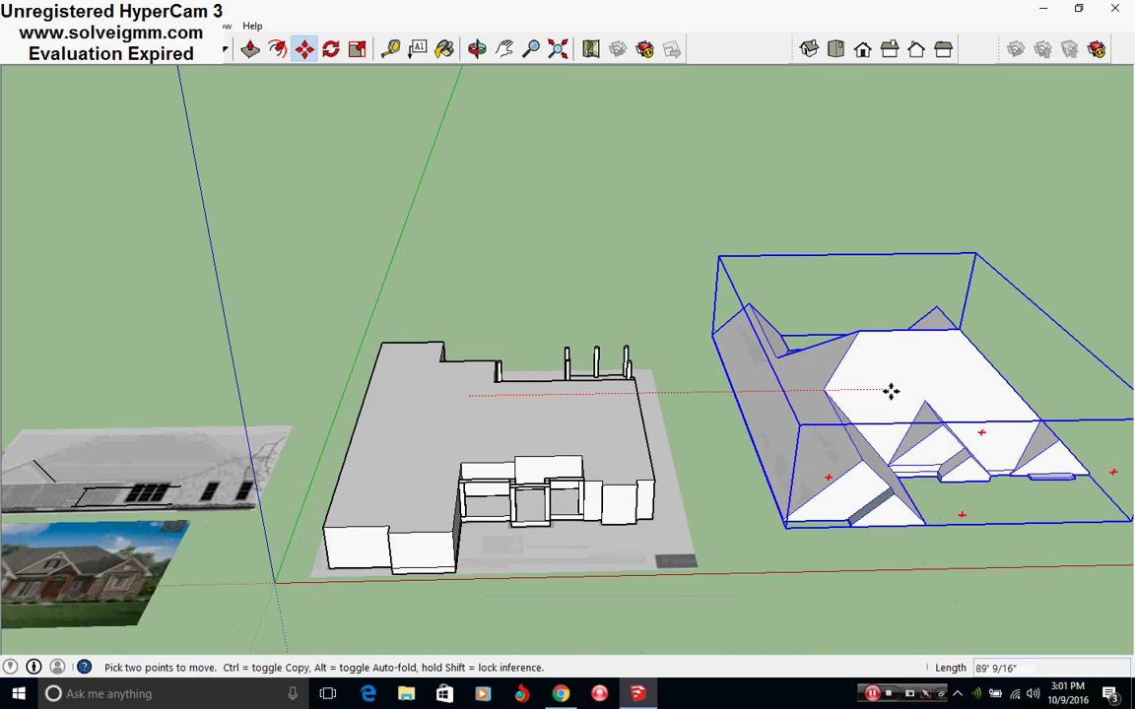
pyautogui.click(889, 390)
pyautogui.click(890, 391)
pyautogui.moveTo(889, 391); pyautogui.dragTo(394, 354, button='middle')
pyautogui.hotkey('ctrl', 'z')
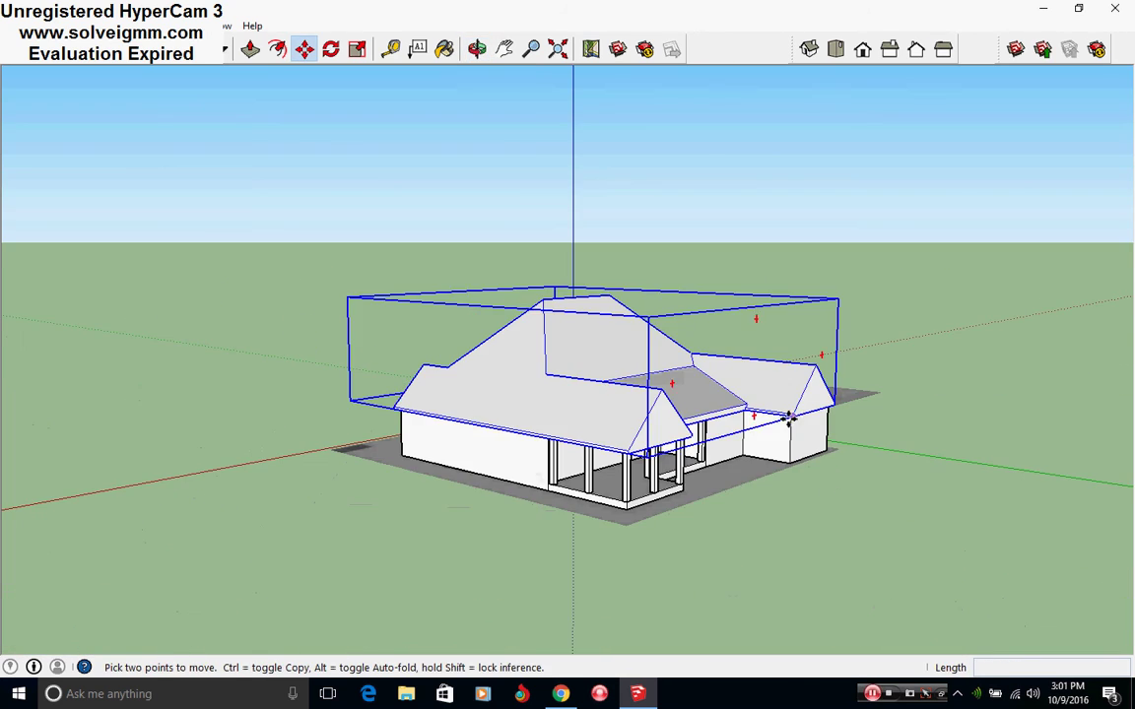
# - Examine the completed roof from the front, the top view, the sides and the rear
pyautogui.moveTo(729, 414); pyautogui.dragTo(1012, 425, button='middle')
pyautogui.moveTo(532, 414); pyautogui.dragTo(744, 331, button='middle')
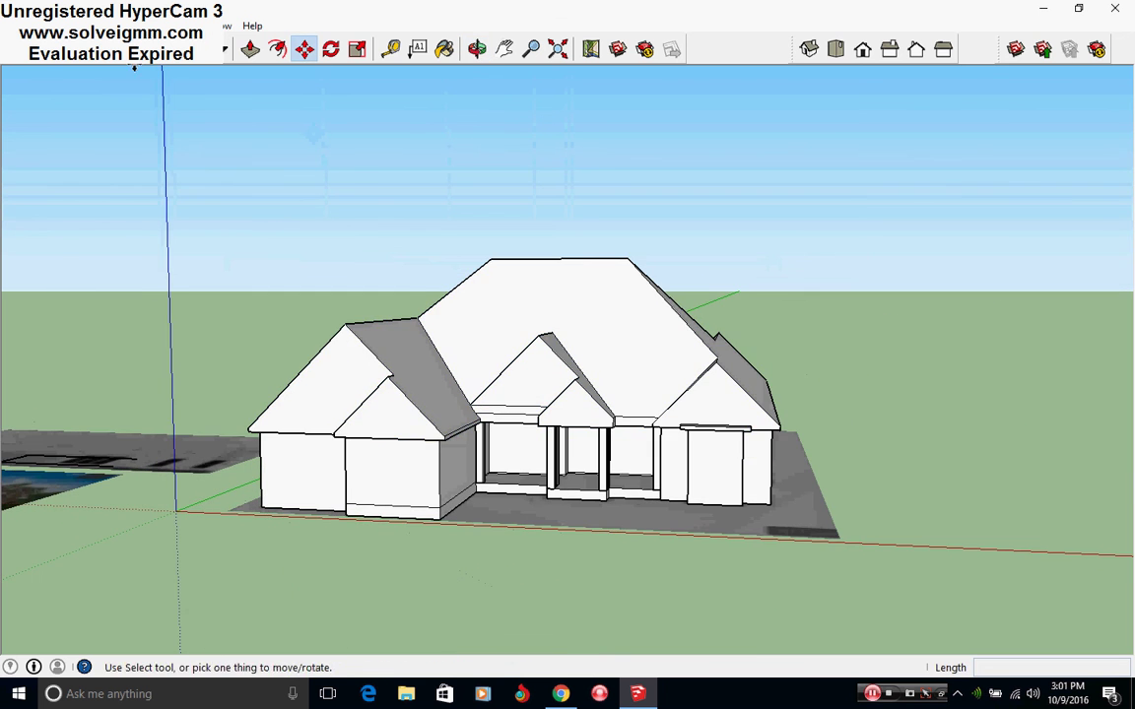
pyautogui.moveTo(384, 338); pyautogui.dragTo(471, 355, button='middle')
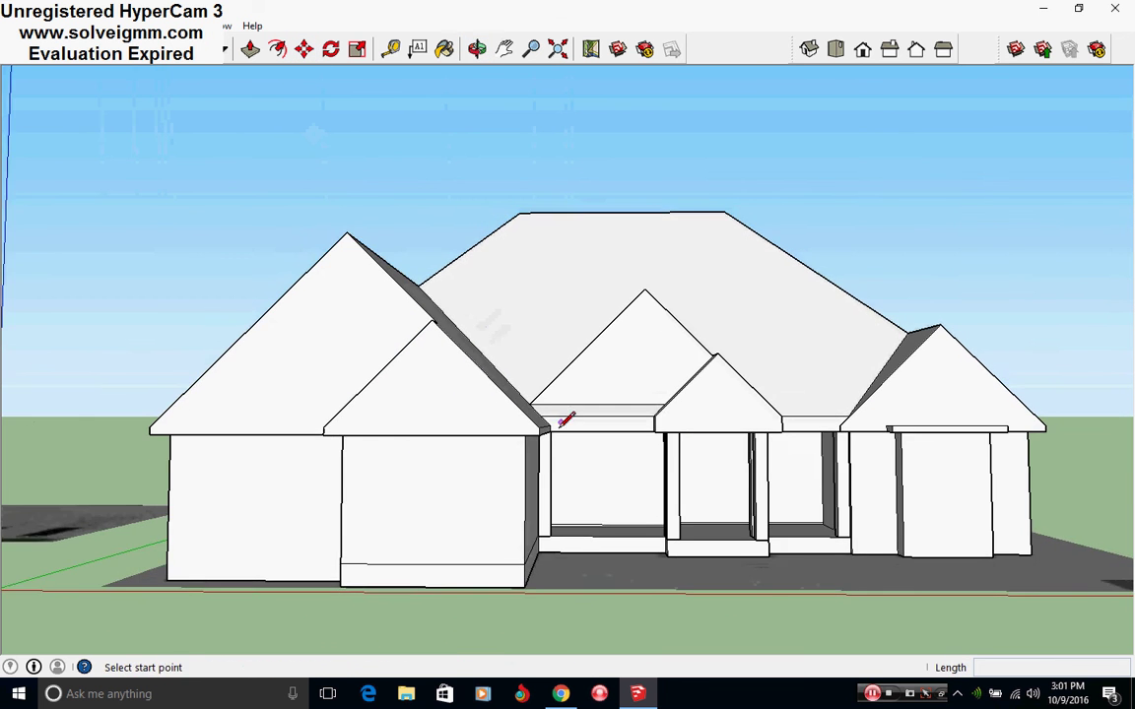
pyautogui.moveTo(562, 417); pyautogui.dragTo(703, 490, button='middle')
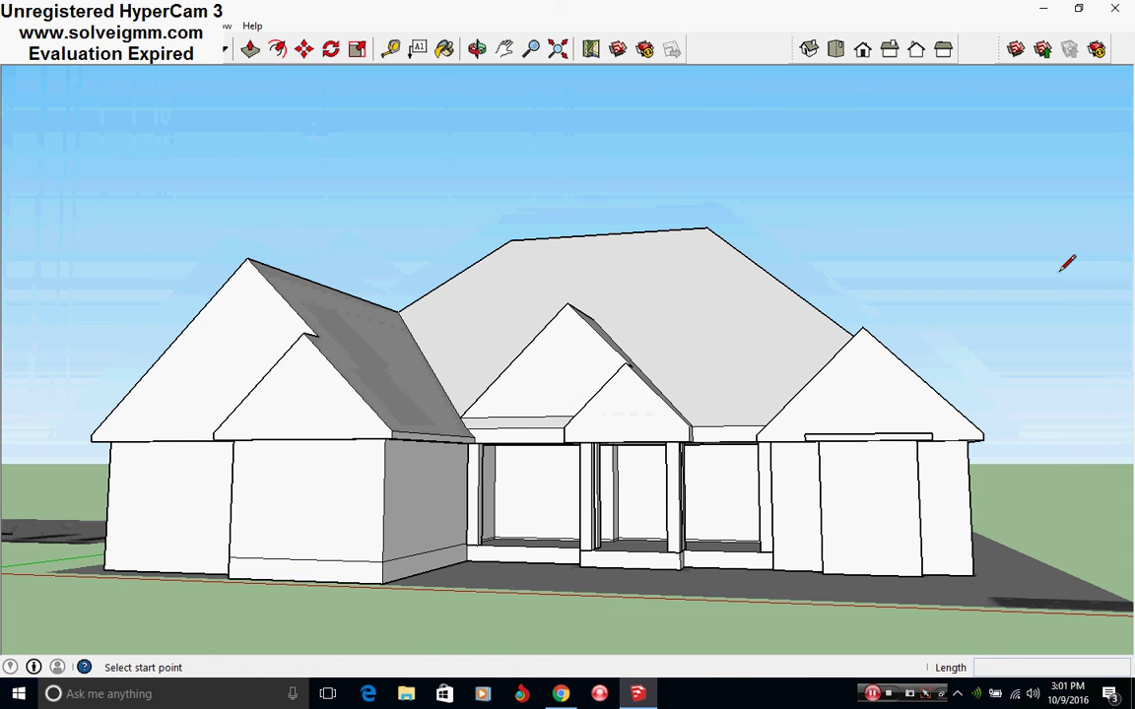
pyautogui.click(835, 49)
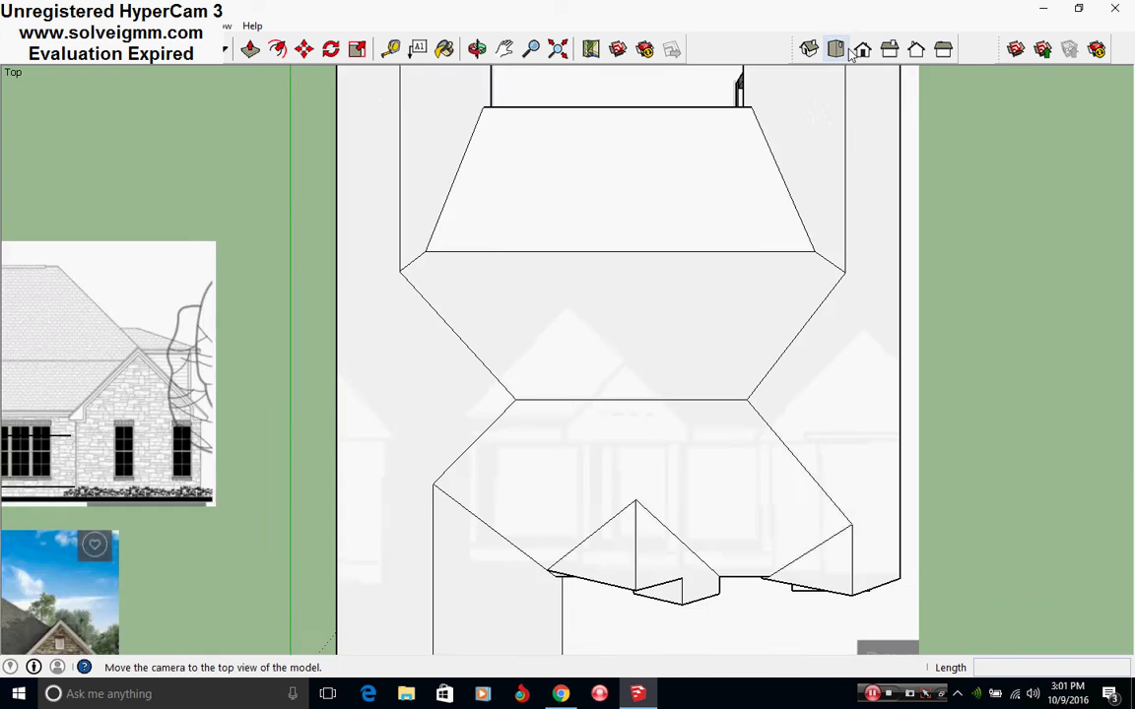
pyautogui.scroll(-1, 660, 317)
pyautogui.scroll(2, 600, 415)
pyautogui.moveTo(600, 416); pyautogui.dragTo(738, 330, button='middle')
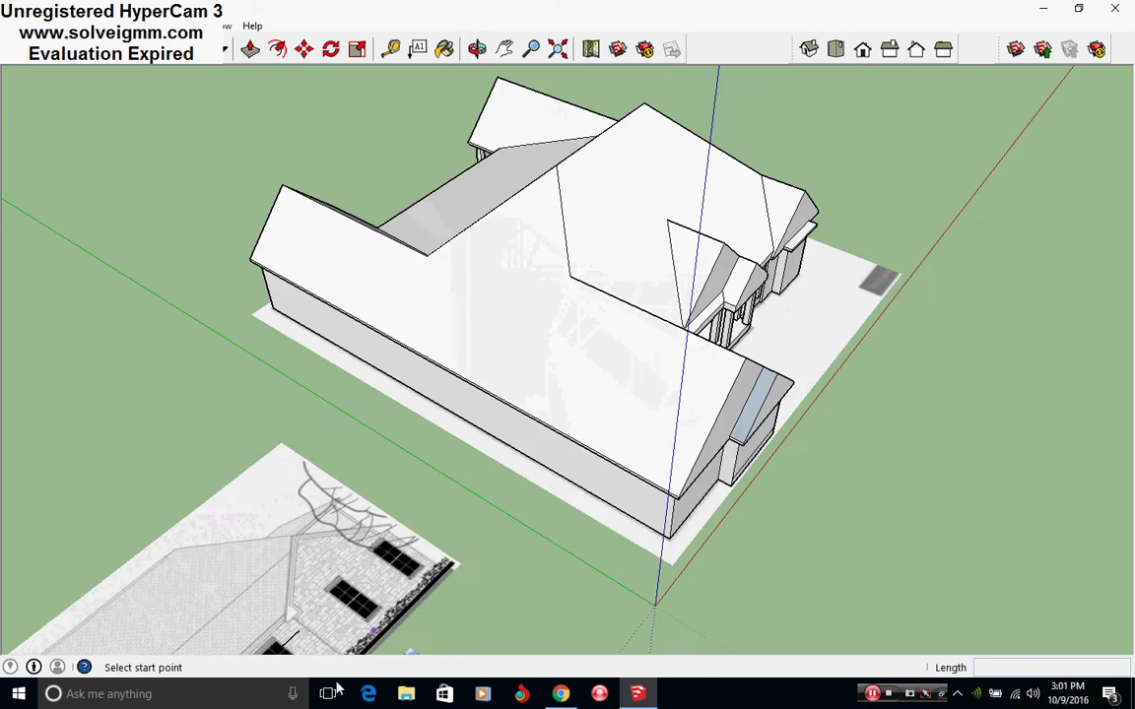
pyautogui.scroll(1, 465, 433)
pyautogui.scroll(-2, 465, 433)
pyautogui.scroll(1, 654, 382)
pyautogui.scroll(1, 653, 382)
pyautogui.moveTo(473, 394); pyautogui.dragTo(963, 325, button='middle')
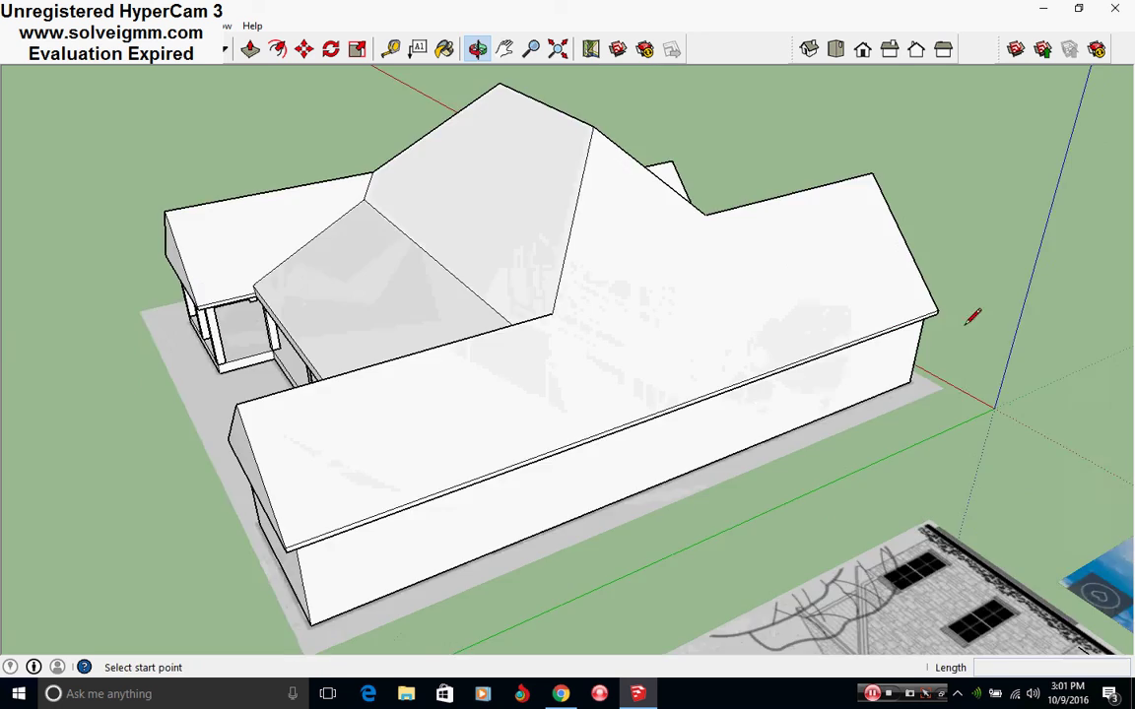
# - Open the roof group, reverse the blue-grey face of the garage's projecting front gable, and close the group
pyautogui.scroll(-1, 734, 405)
pyautogui.moveTo(702, 426)
pyautogui.mouseDown(button='middle')
pyautogui.moveTo(517, 336)
pyautogui.moveTo(944, 337)
pyautogui.moveTo(1084, 321)
pyautogui.moveTo(329, 273)
pyautogui.moveTo(900, 281)
pyautogui.moveTo(233, 368)
pyautogui.moveTo(489, 342)
pyautogui.moveTo(621, 410)
pyautogui.mouseUp(button='middle')
pyautogui.rightClick(621, 410)
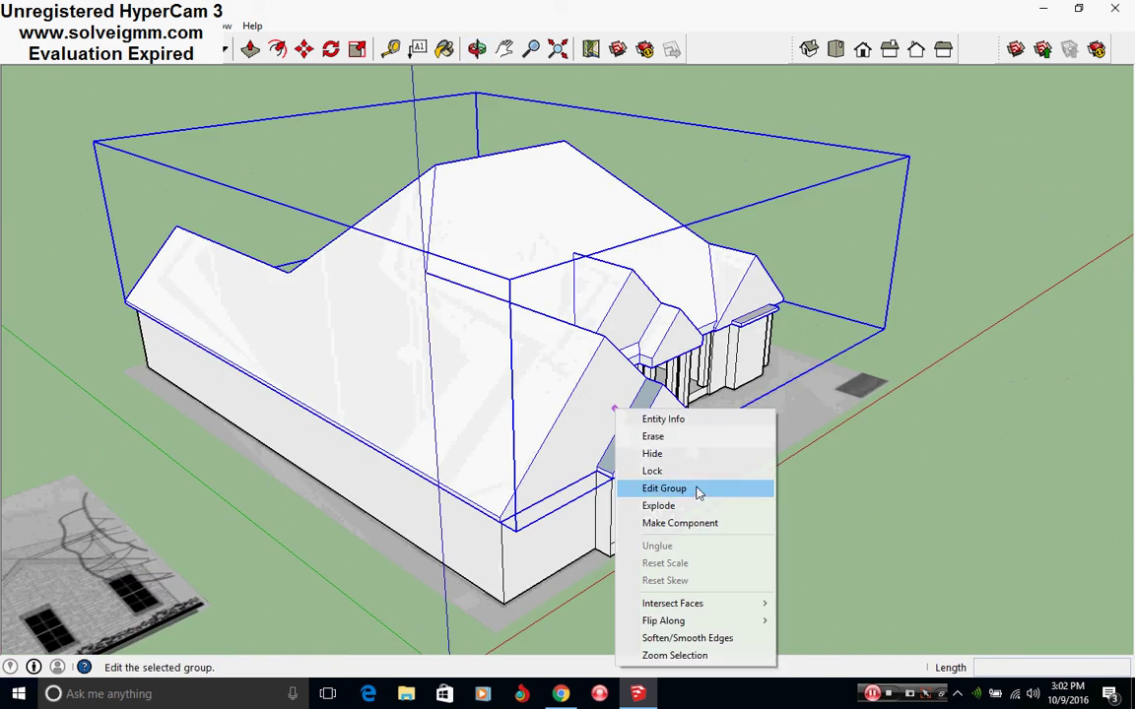
pyautogui.click(689, 490)
pyautogui.rightClick(625, 437)
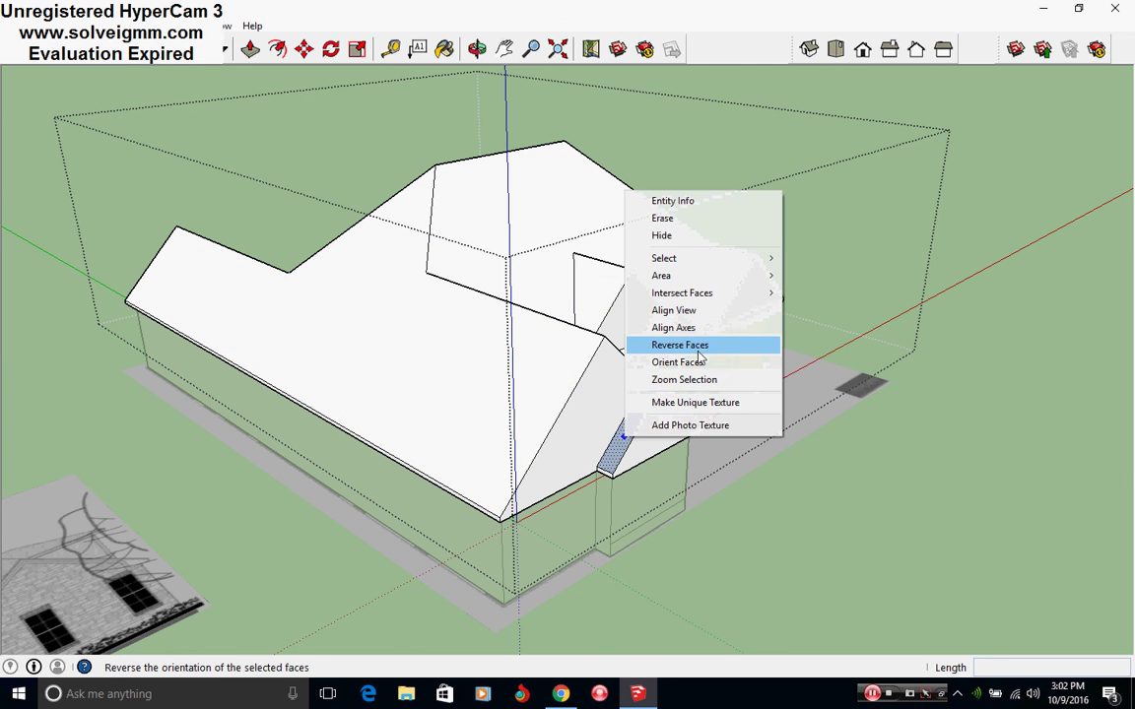
pyautogui.click(705, 346)
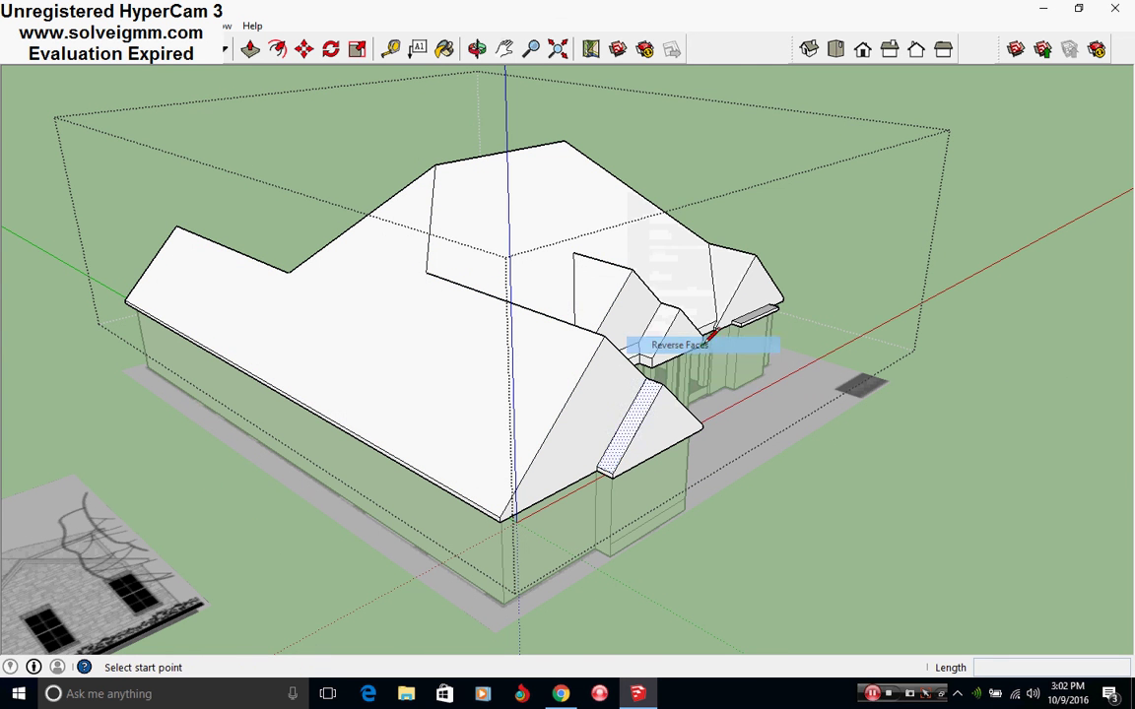
pyautogui.rightClick(853, 241)
pyautogui.click(904, 254)
pyautogui.moveTo(642, 294)
pyautogui.mouseDown(button='middle')
pyautogui.moveTo(571, 342)
pyautogui.moveTo(230, 358)
pyautogui.moveTo(496, 431)
pyautogui.moveTo(522, 362)
pyautogui.mouseUp(button='middle')
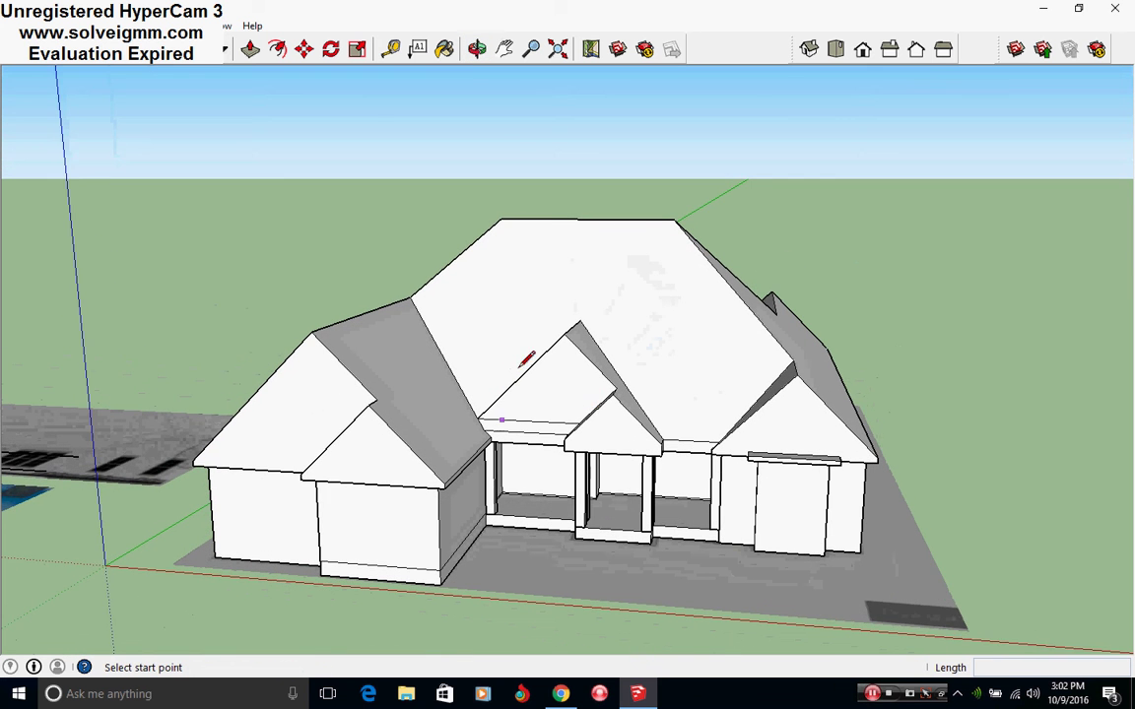
pyautogui.scroll(1, 504, 538)
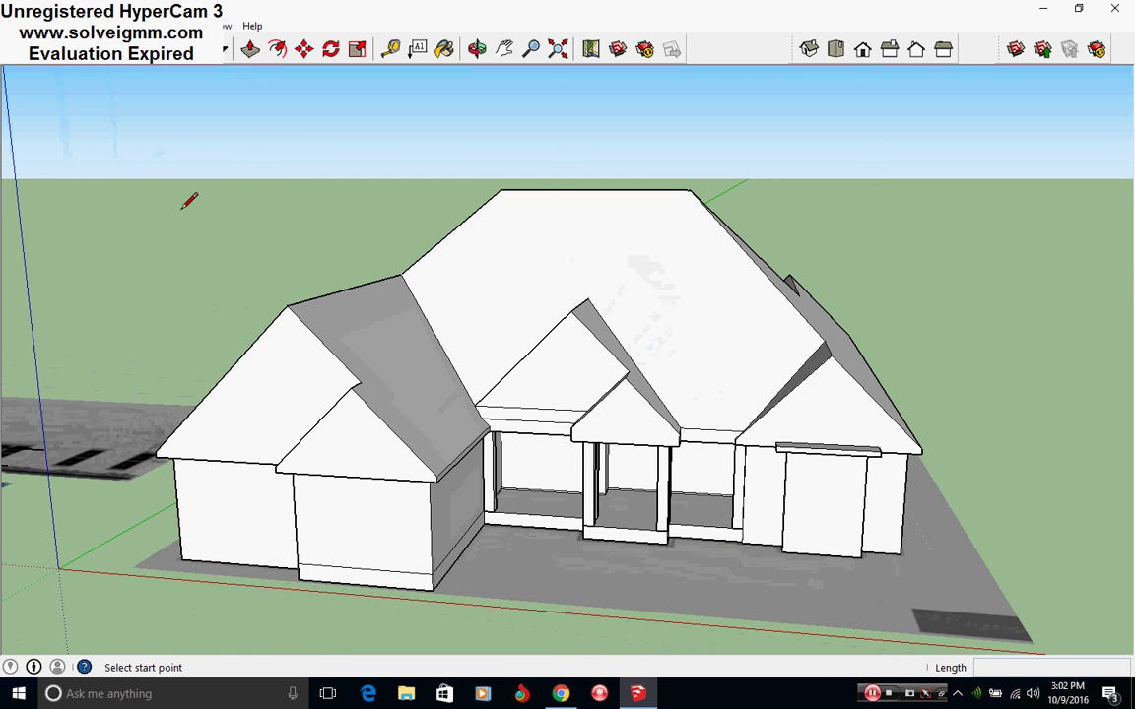